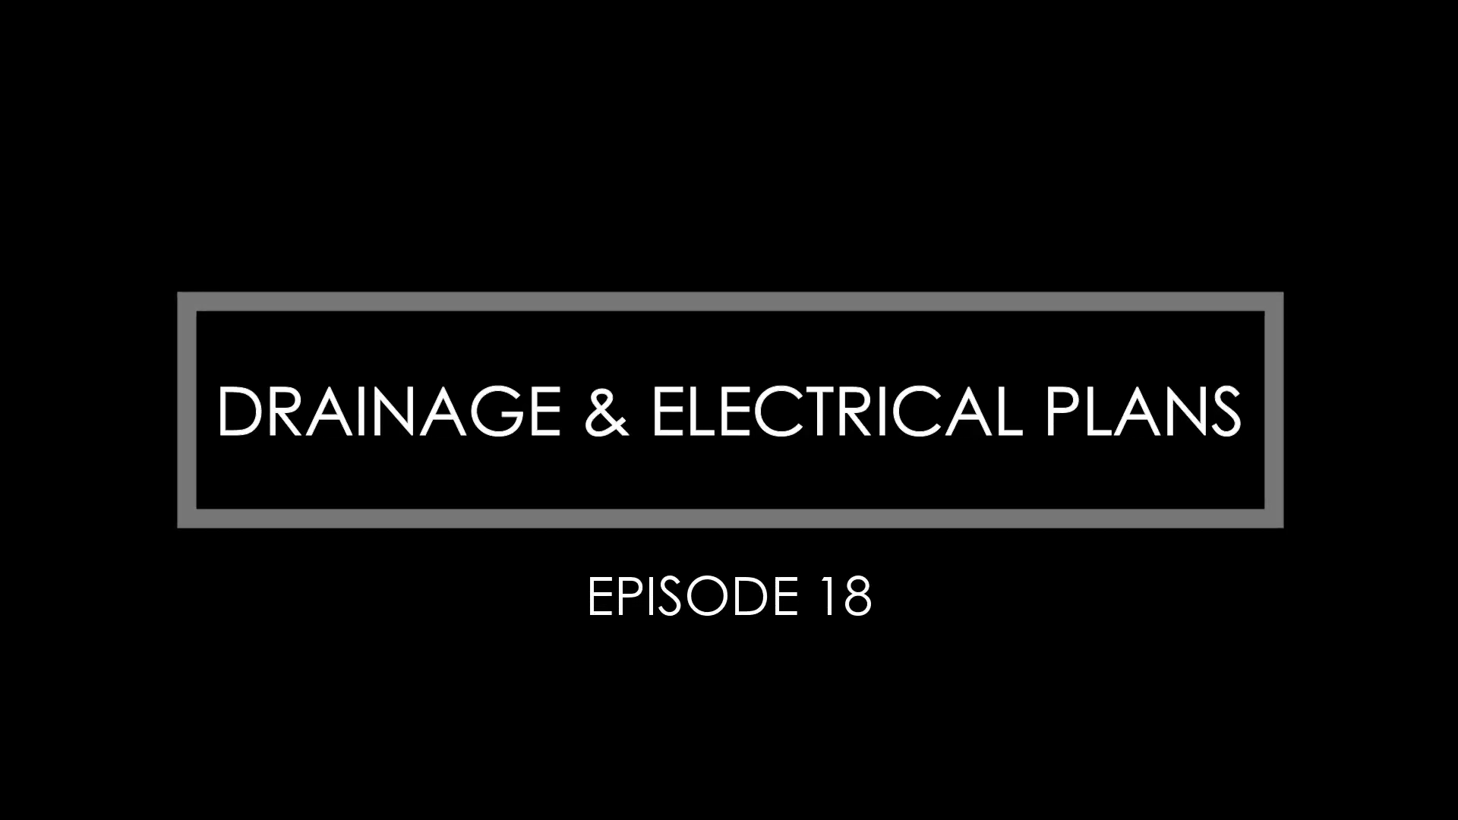
Step: Change the metric size in the bathroom pipe leader note to 50, so it reads ø2" [50MM] PVC
double_click(920, 351)
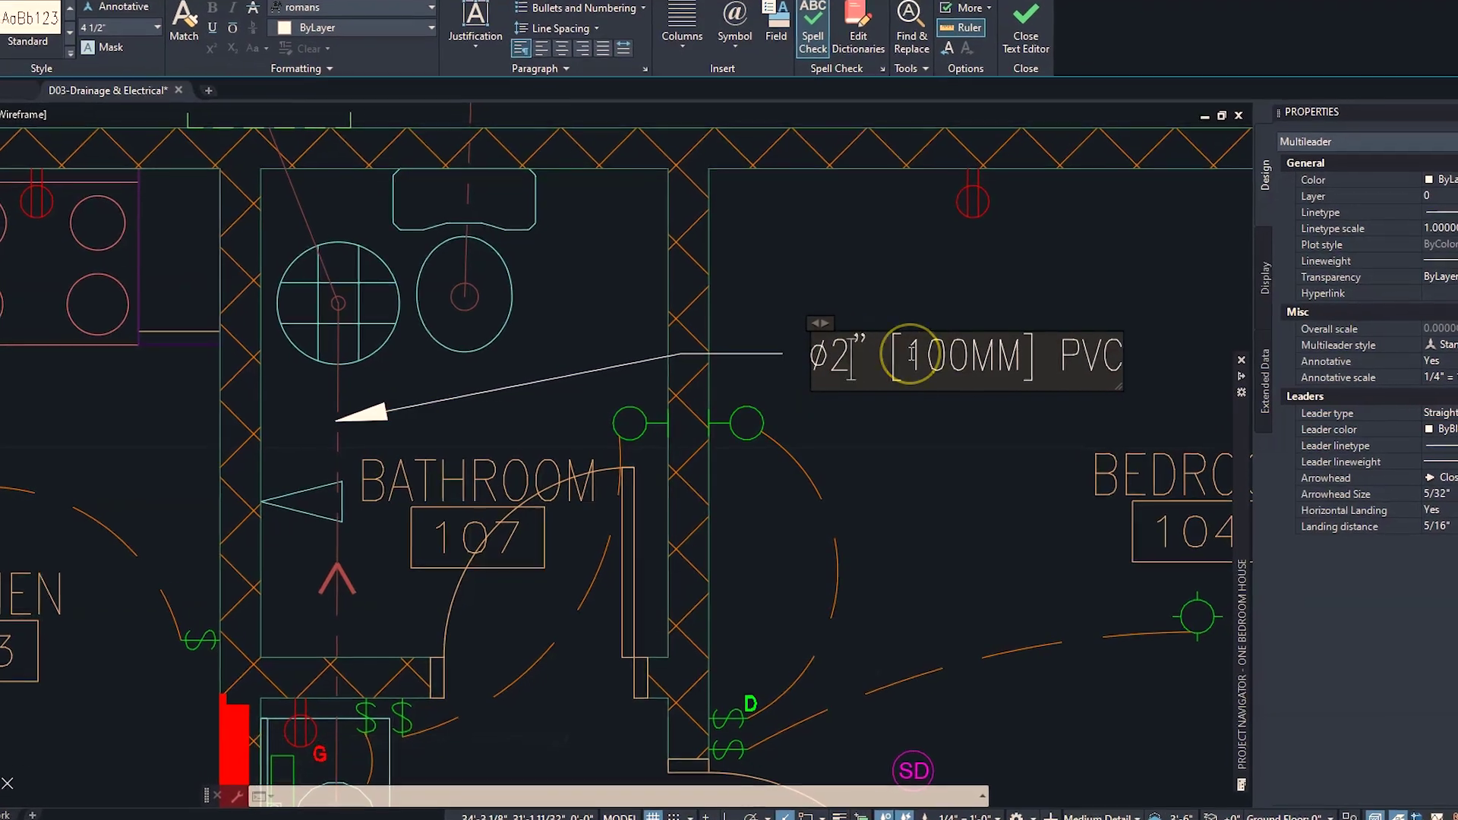
text(50)
scroll(942, 345, down, 2)
click(871, 340)
scroll(794, 347, up, 2)
click(773, 352)
click(809, 373)
key(Escape)
key(Escape)
scroll(448, 205, down, 4)
click(843, 318)
click(401, 331)
key(Escape)
key(Escape)
key(Escape)
scroll(129, 346, up, 6)
click(443, 305)
click(105, 338)
click(491, 460)
key(Escape)
scroll(234, 348, down, 6)
middle_drag(237, 158, 351, 325)
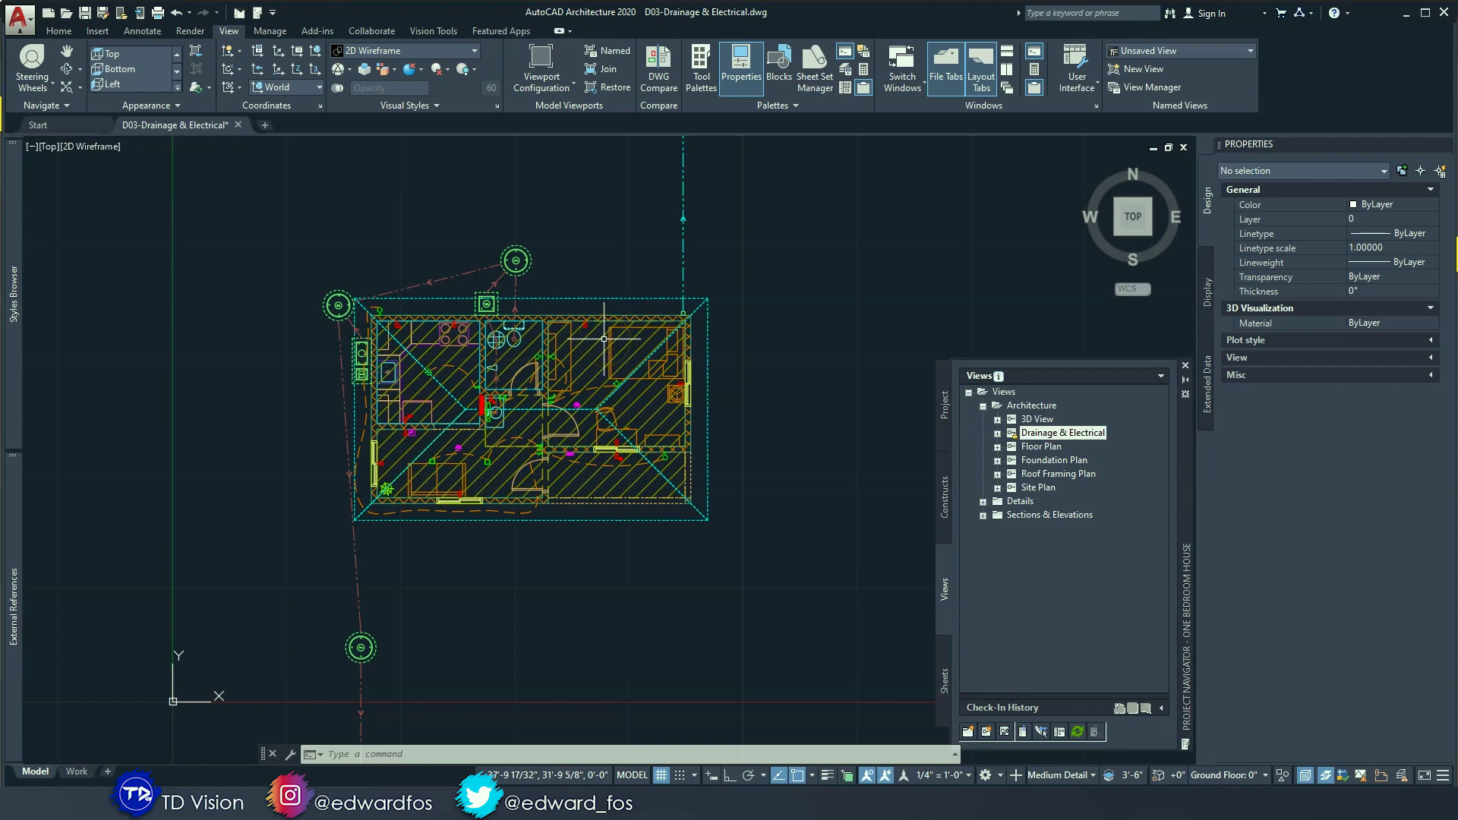
Step: Examine the Drainage & Electrical view's file details in the project and look over its plan
scroll(515, 380, up, 2)
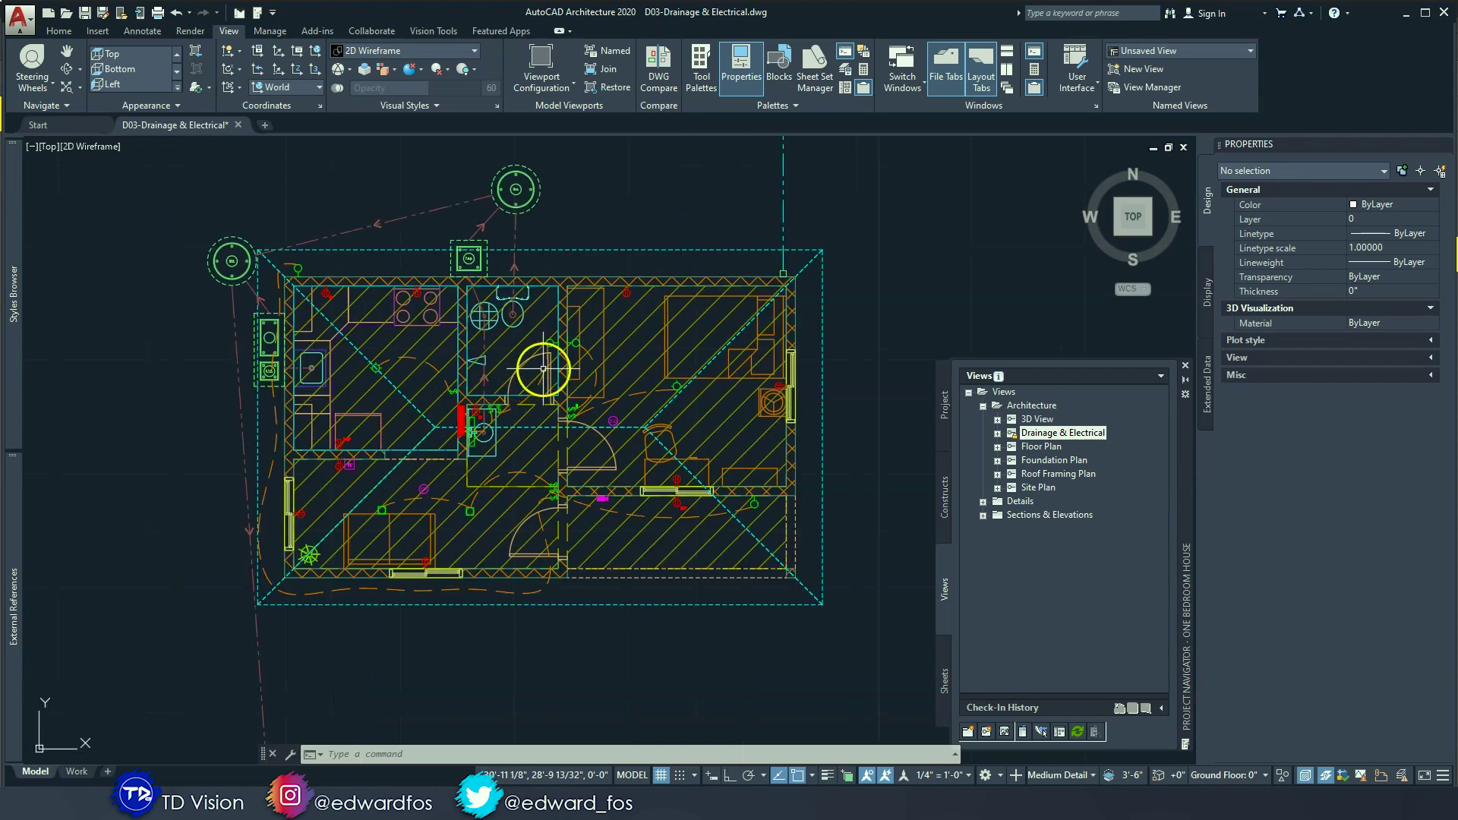
mouse_move(1038, 438)
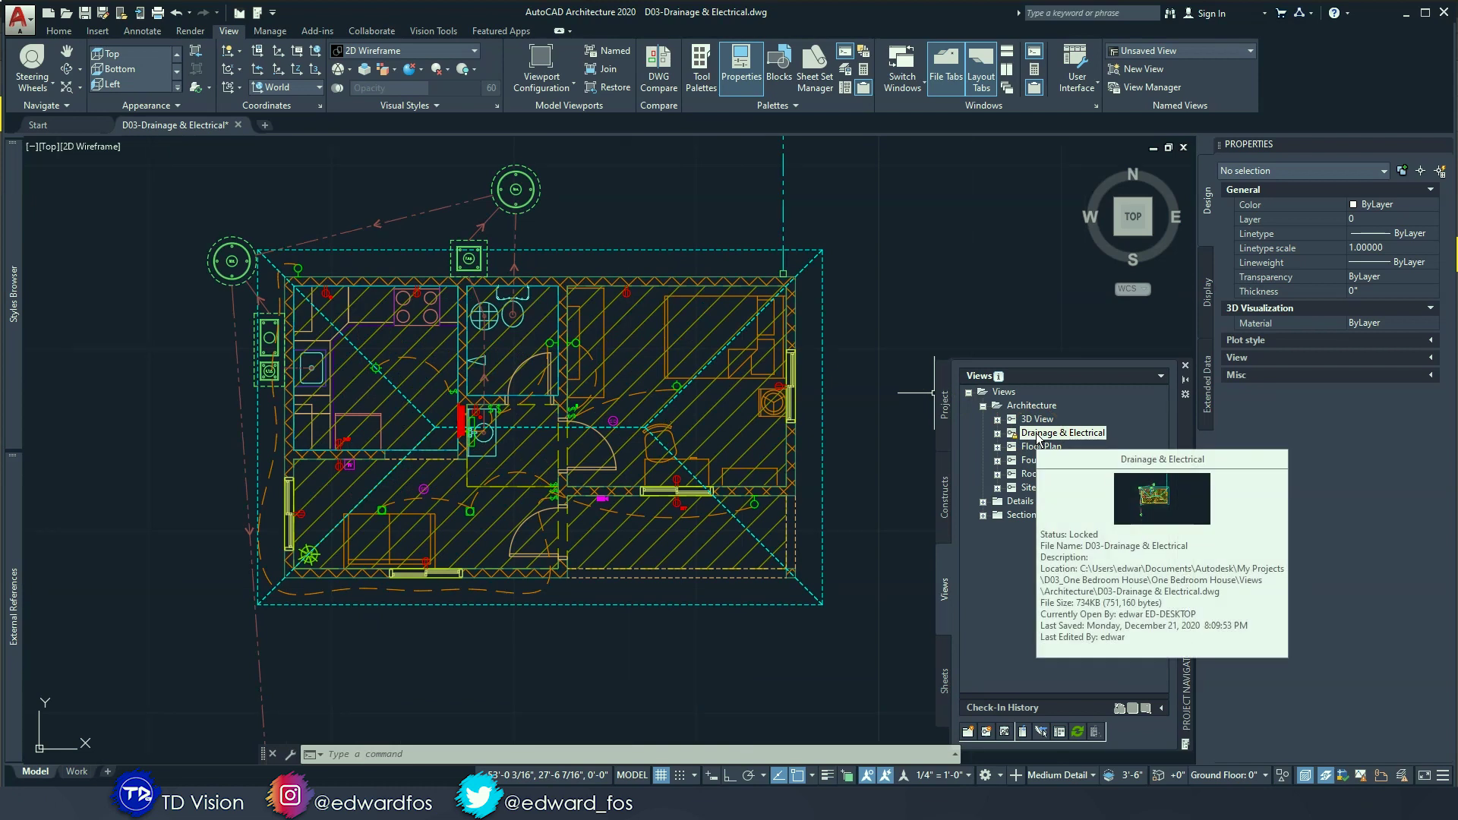
click(1032, 439)
mouse_move(1033, 442)
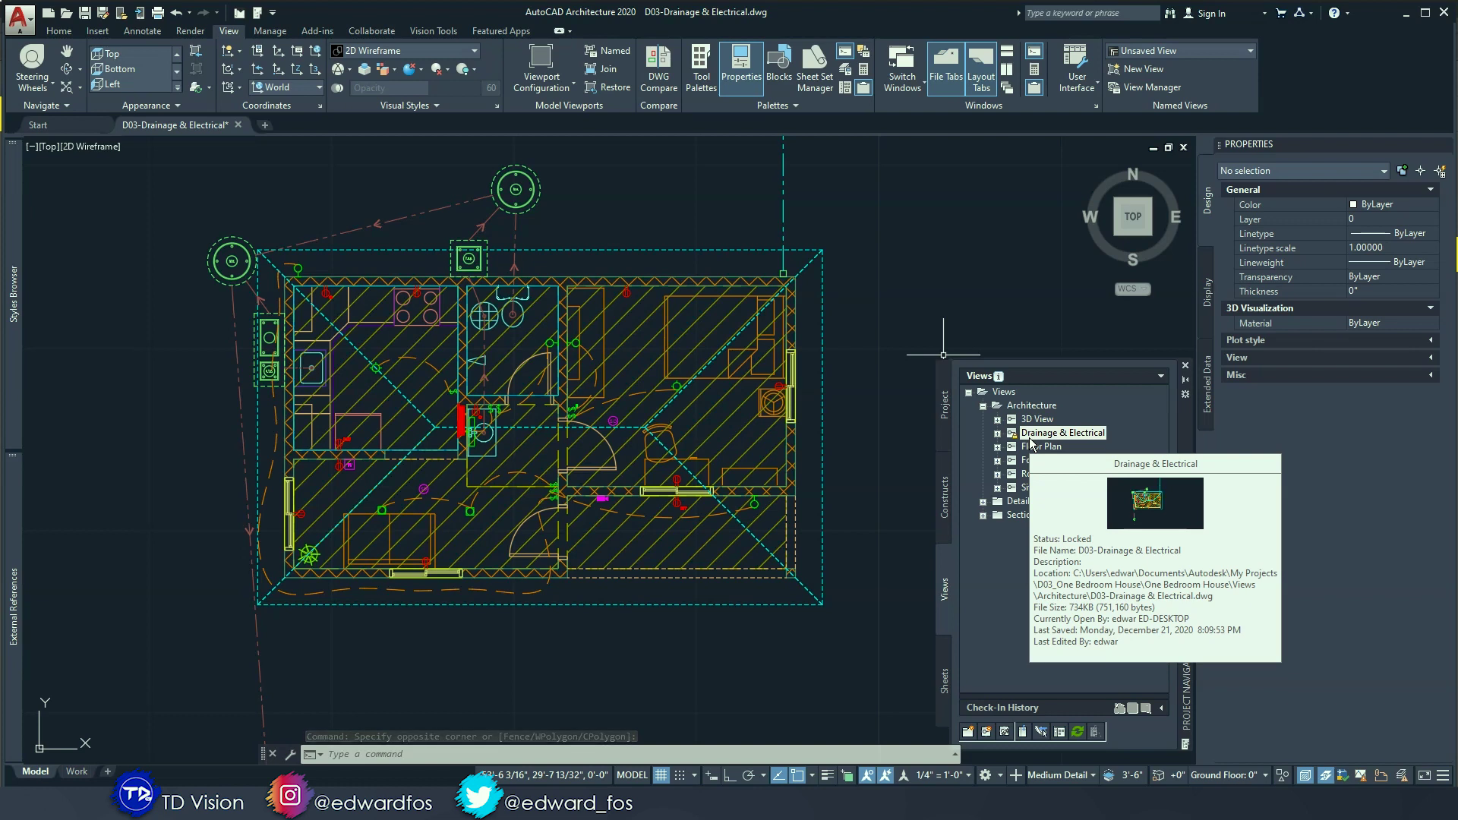
click(1071, 440)
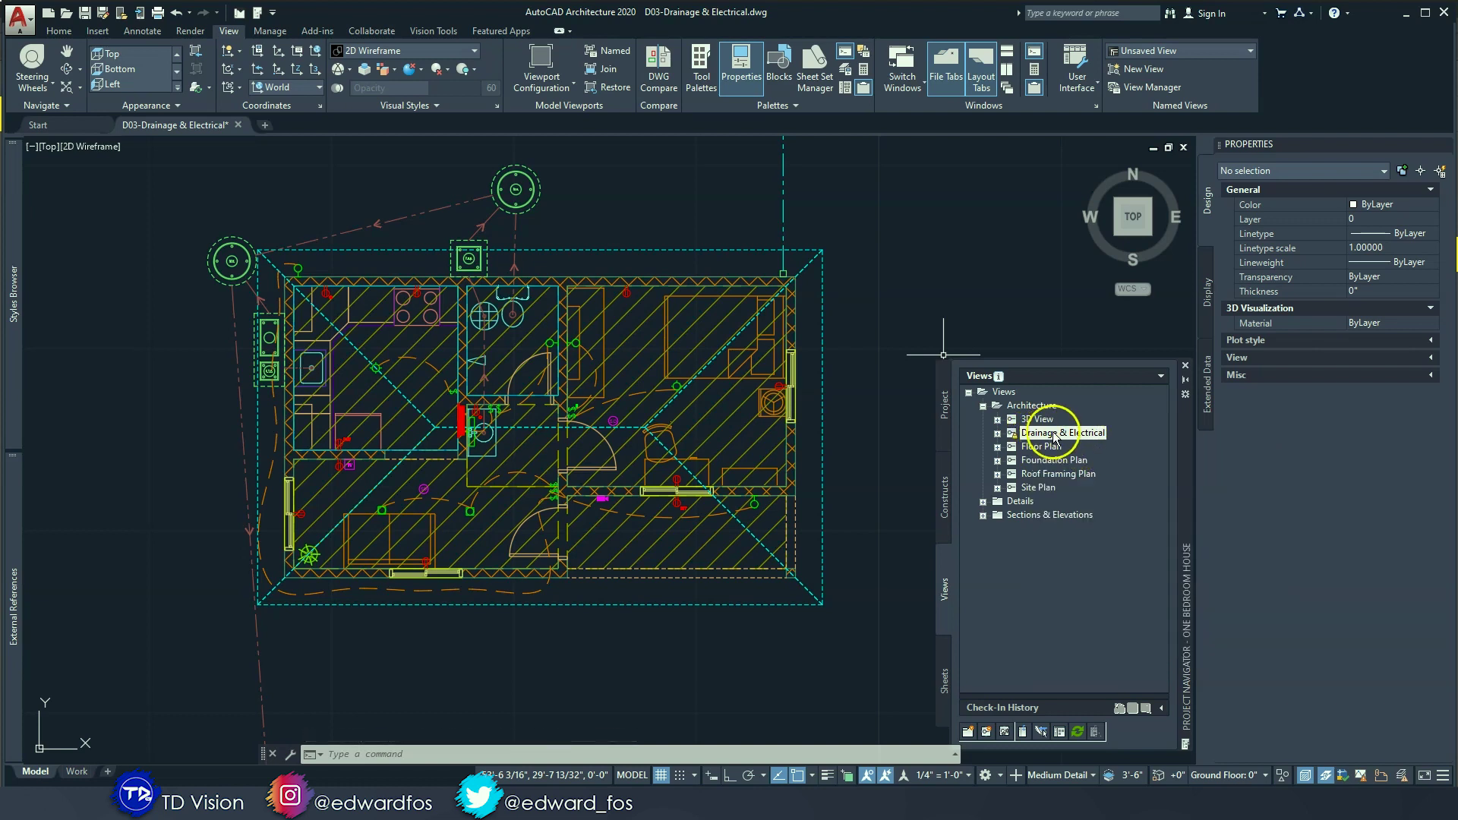
click(1049, 433)
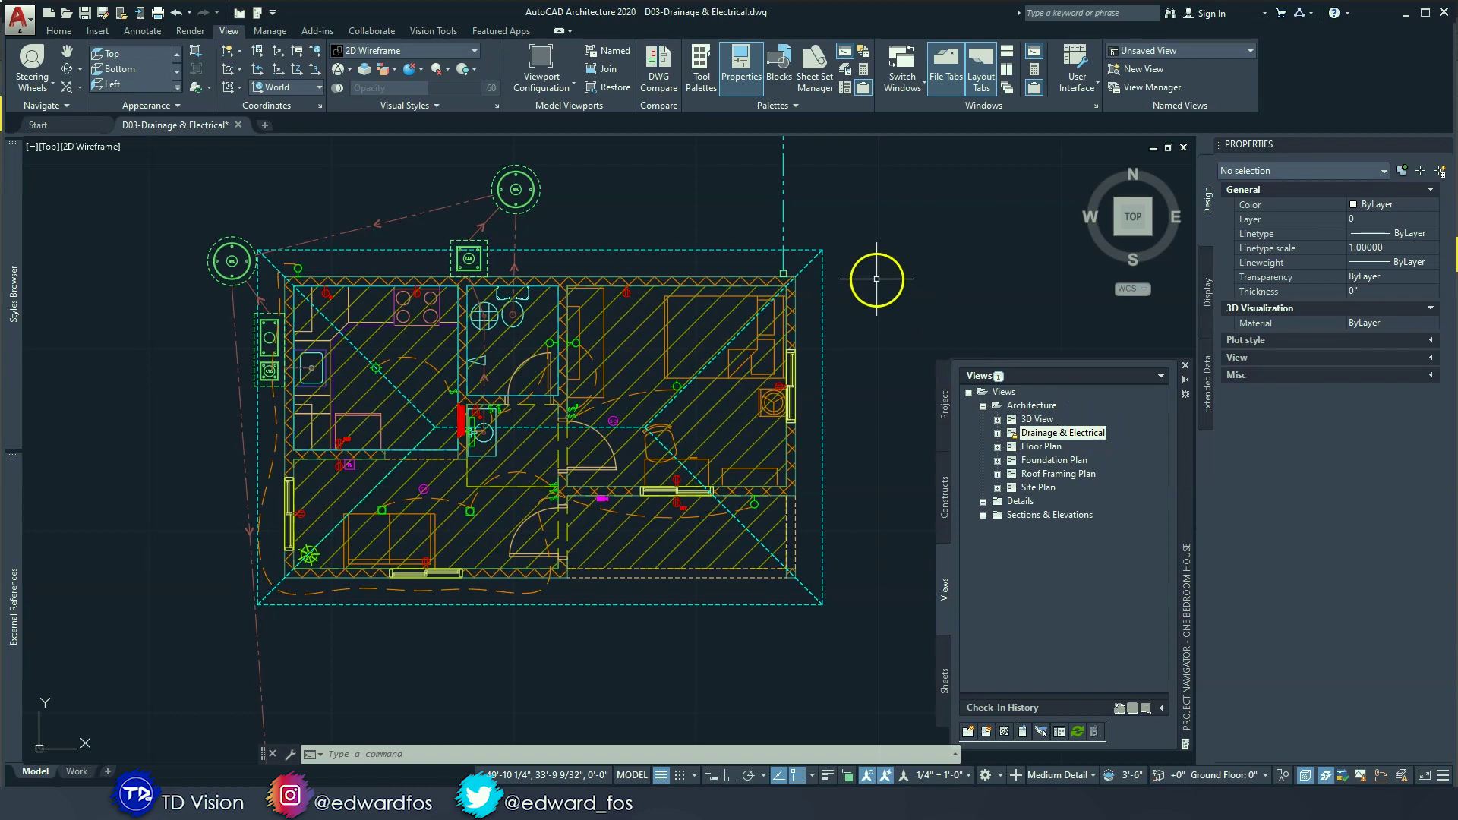
scroll(803, 314, down, 2)
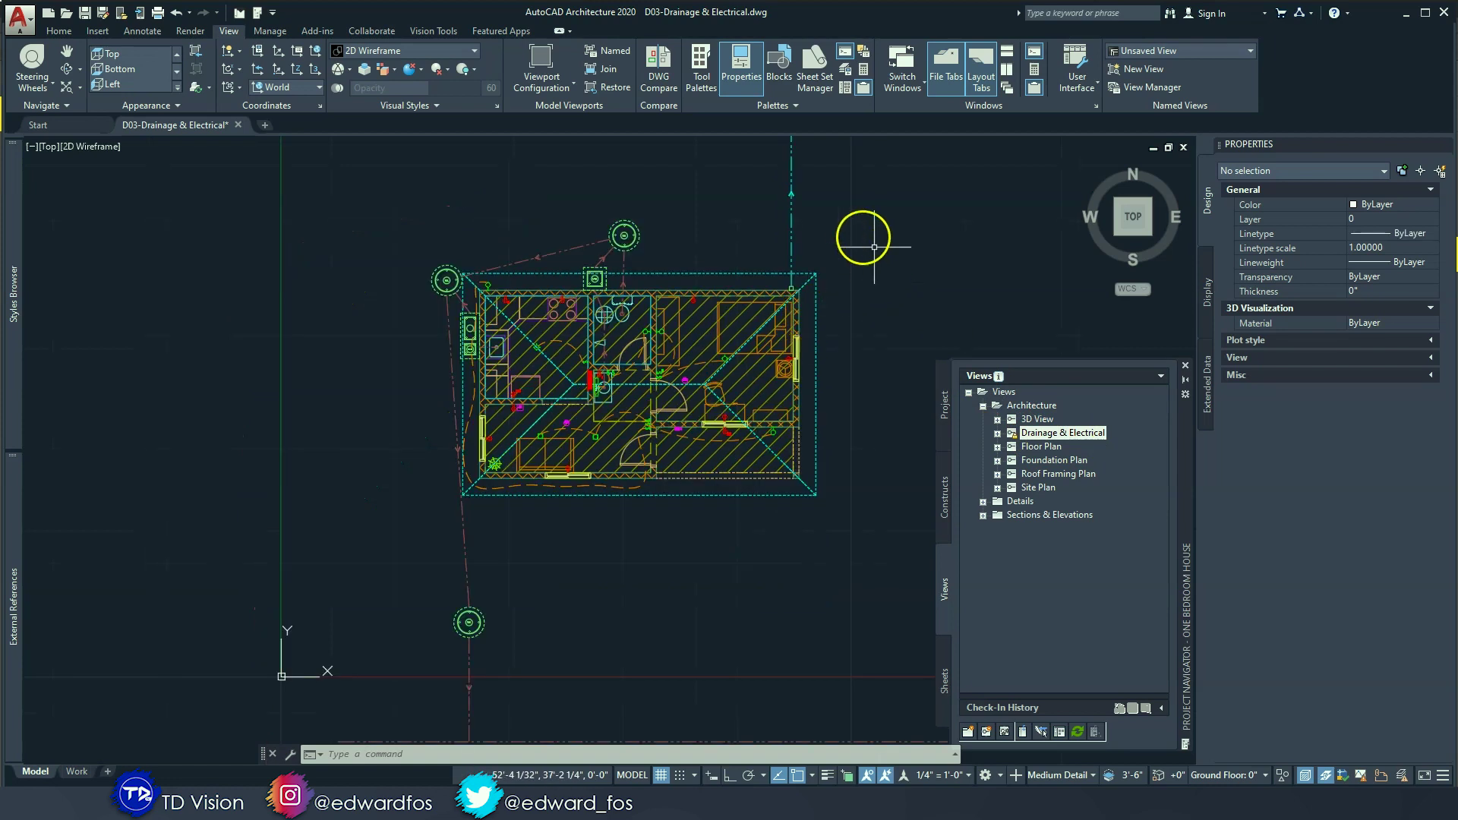
scroll(741, 406, up, 2)
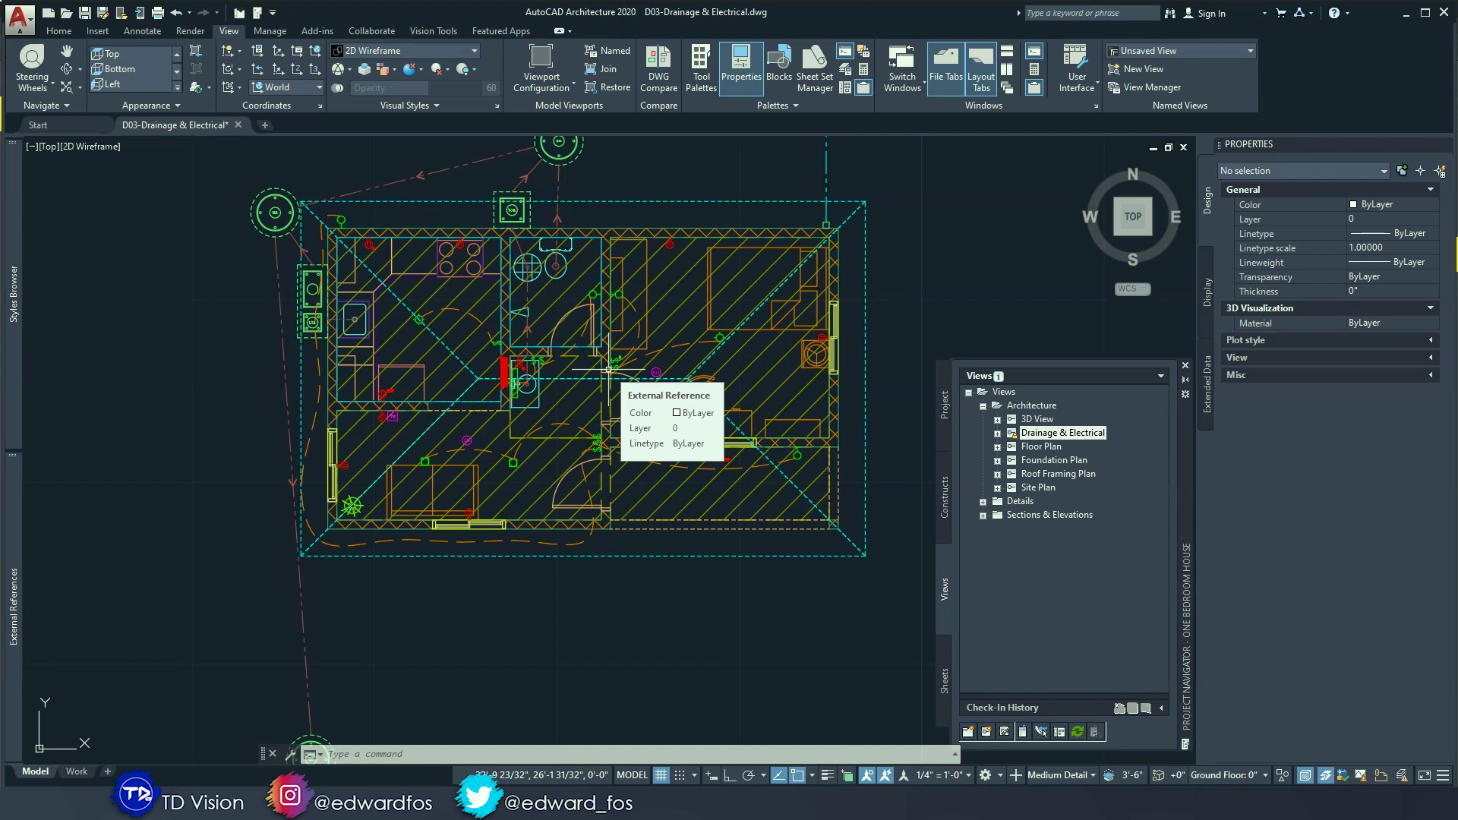
Step: Highlight the Drainage Layout, Electrical Layout, Fixtures and Ground Floor external references one by one to see what each contributes to the plan
middle_drag(608, 370, 597, 429)
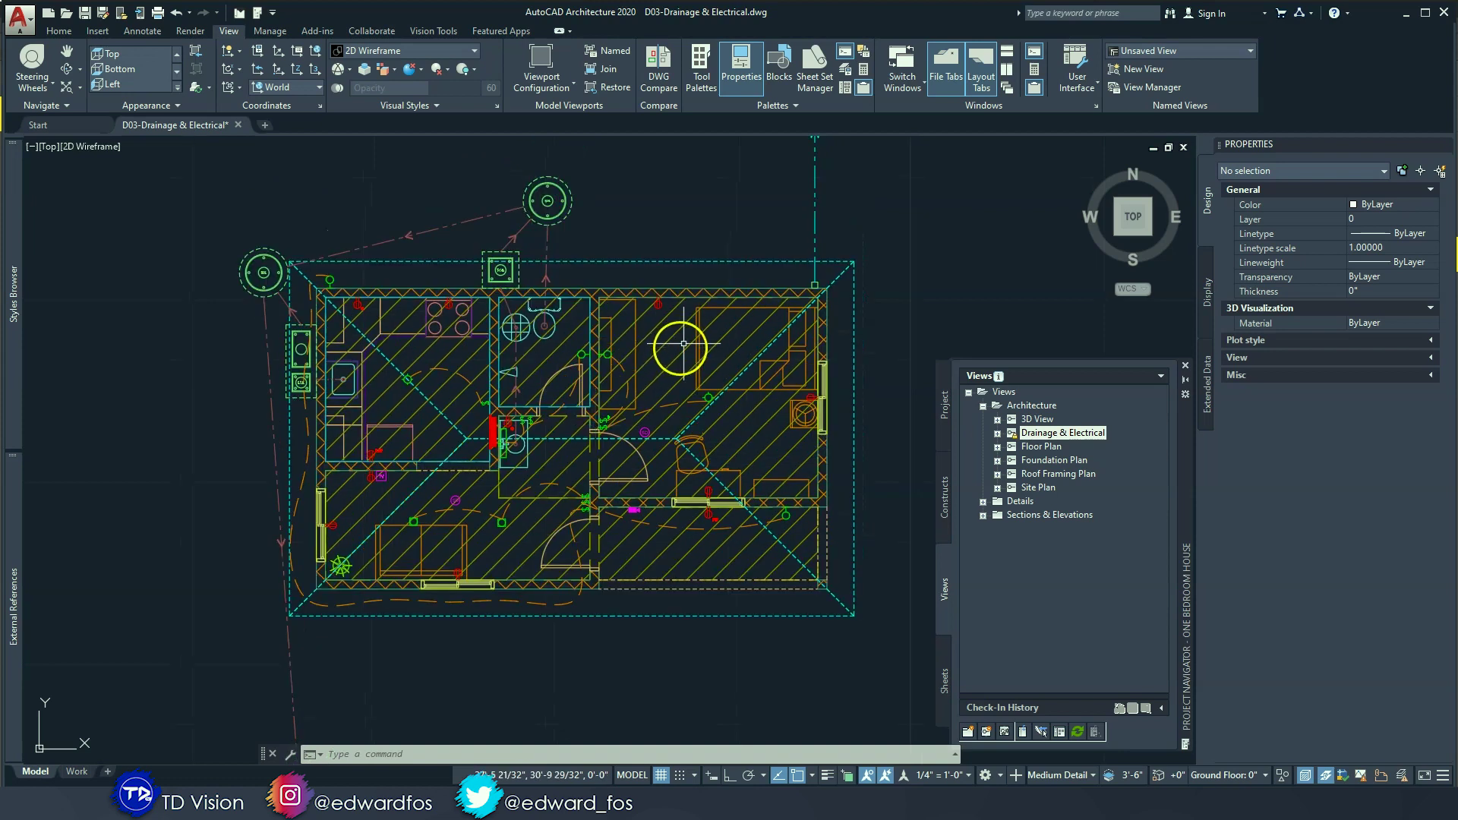
click(677, 287)
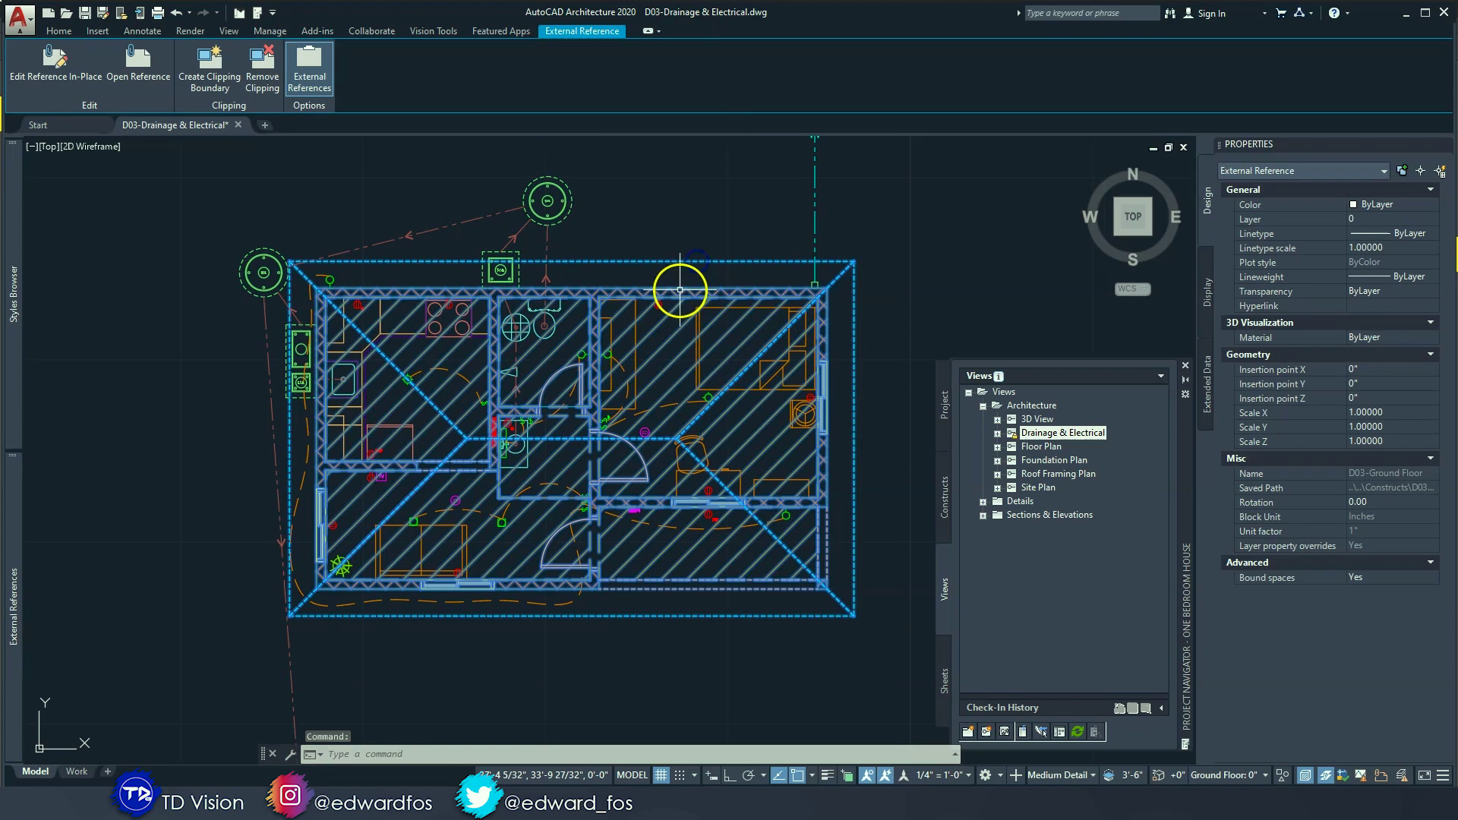
key(Escape)
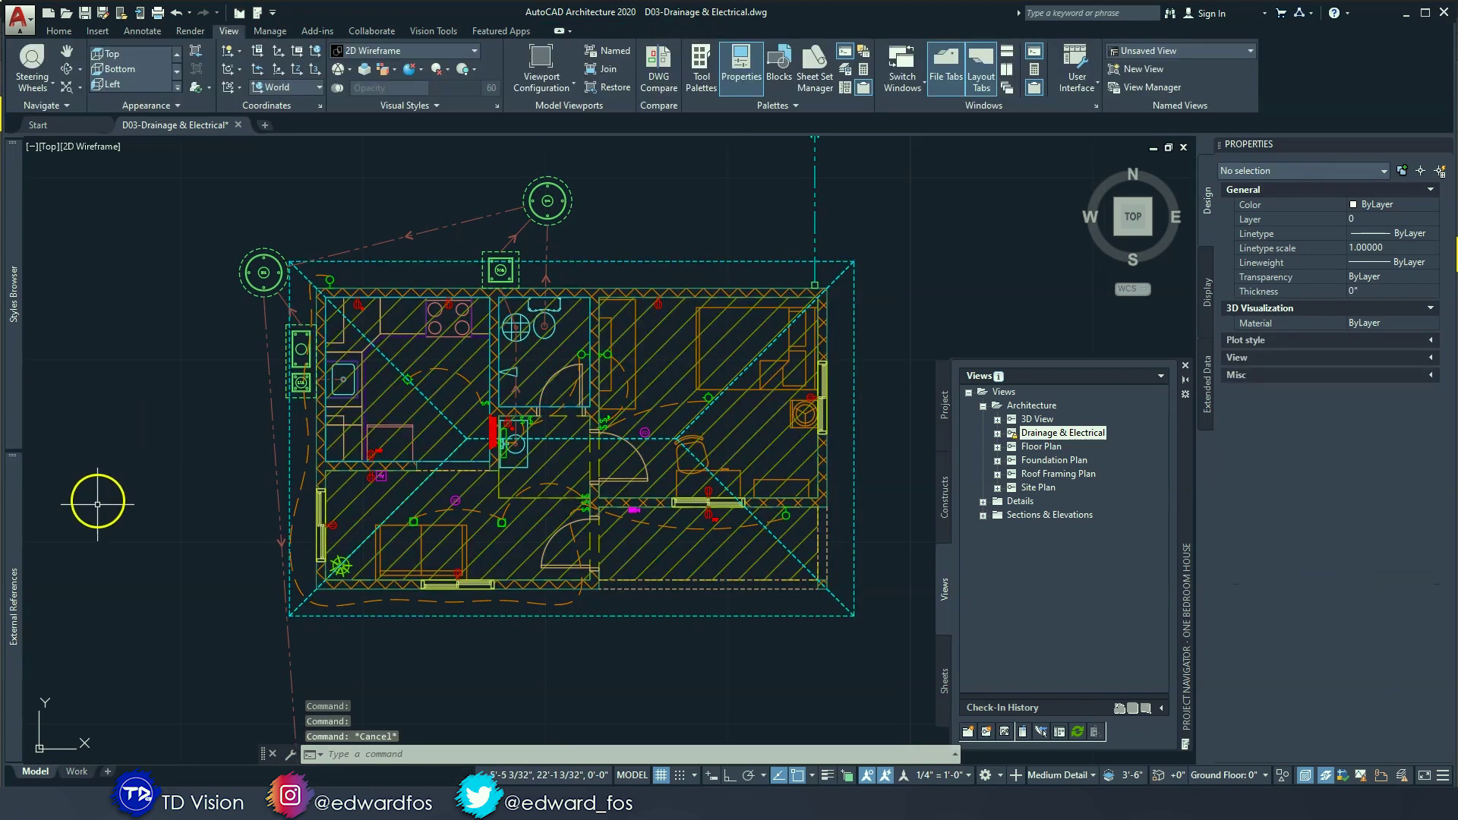
mouse_move(19, 593)
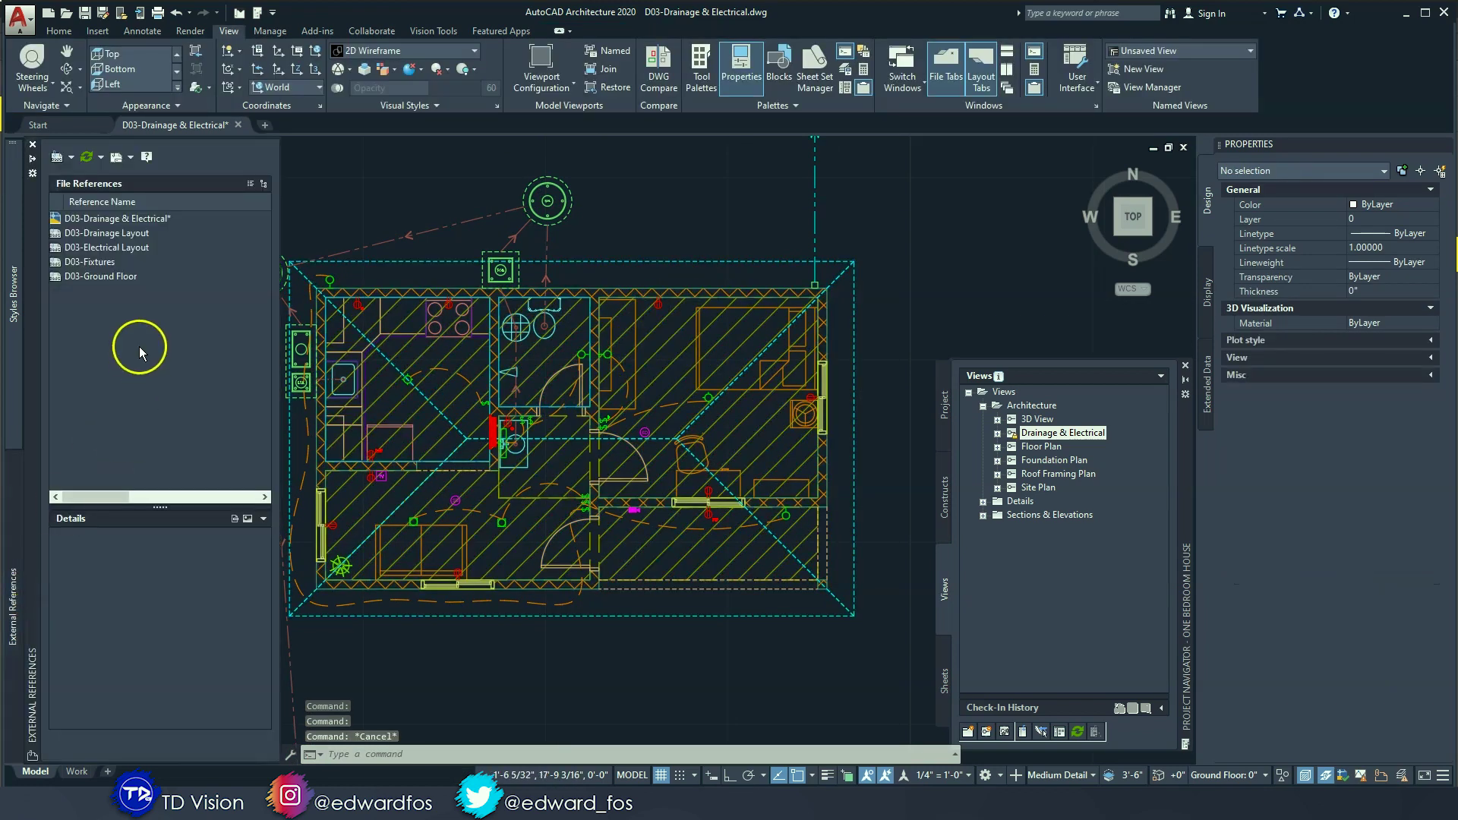
click(98, 237)
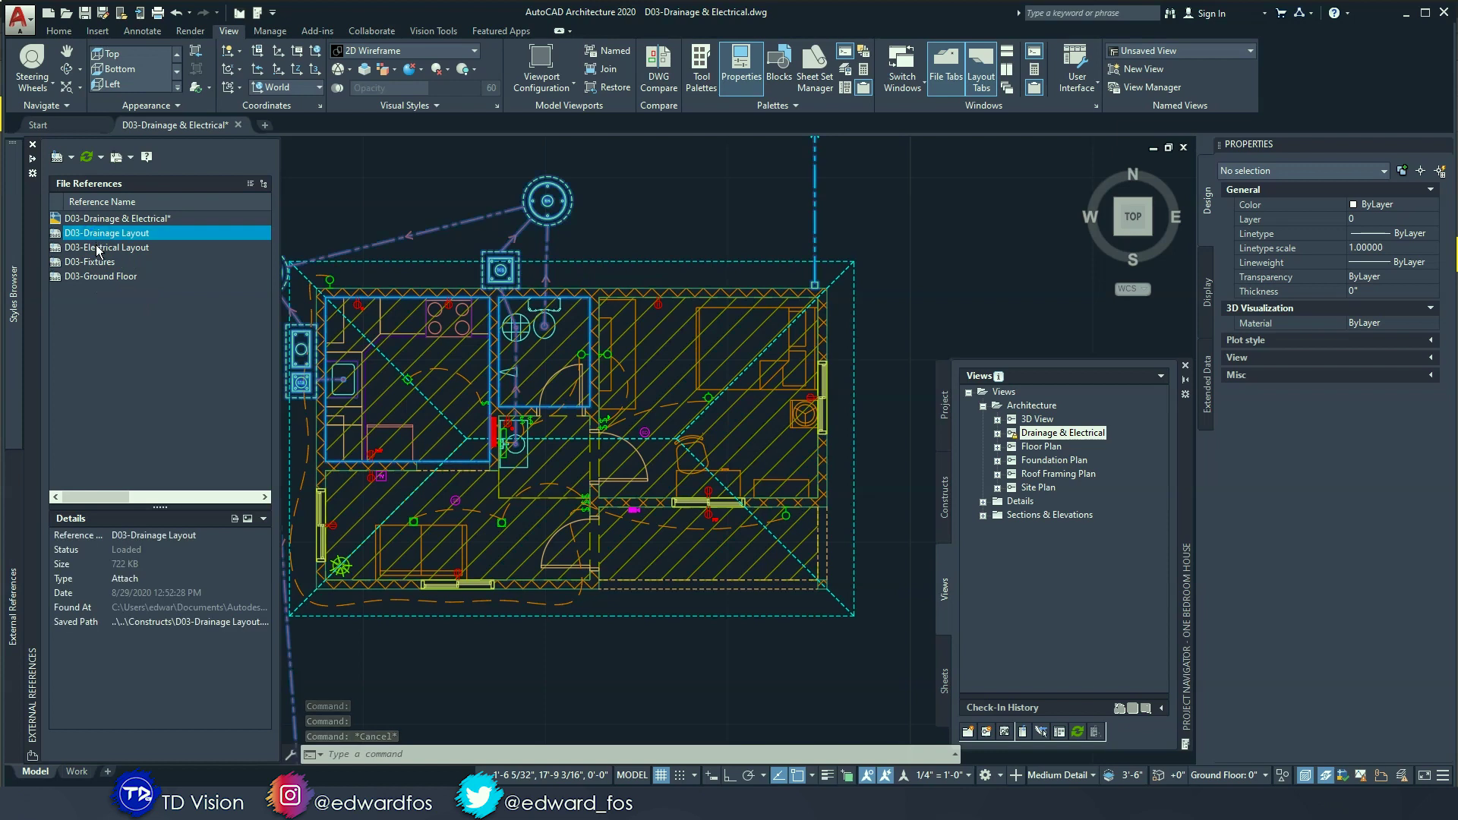
click(98, 249)
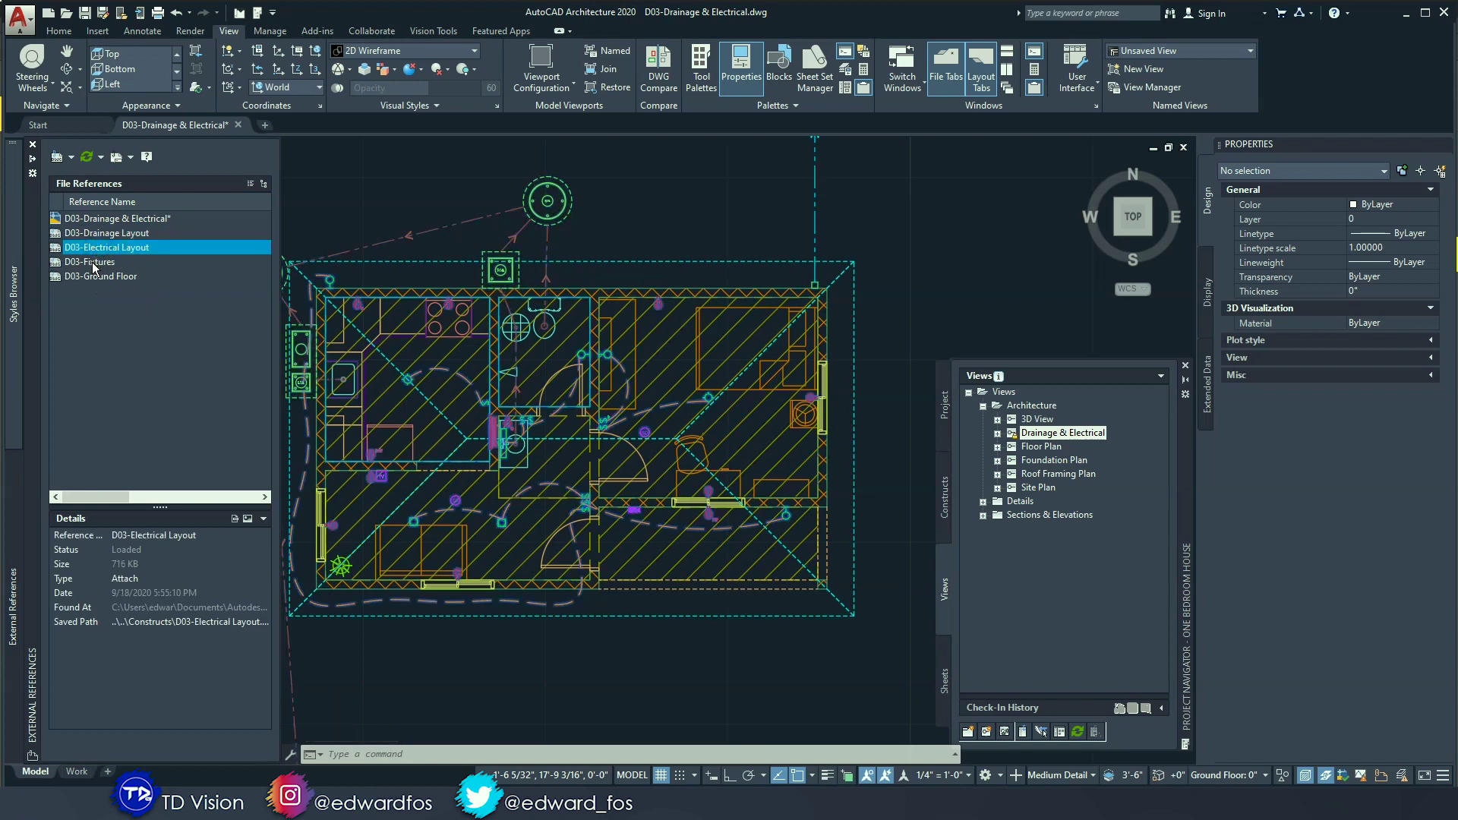
click(91, 262)
click(97, 278)
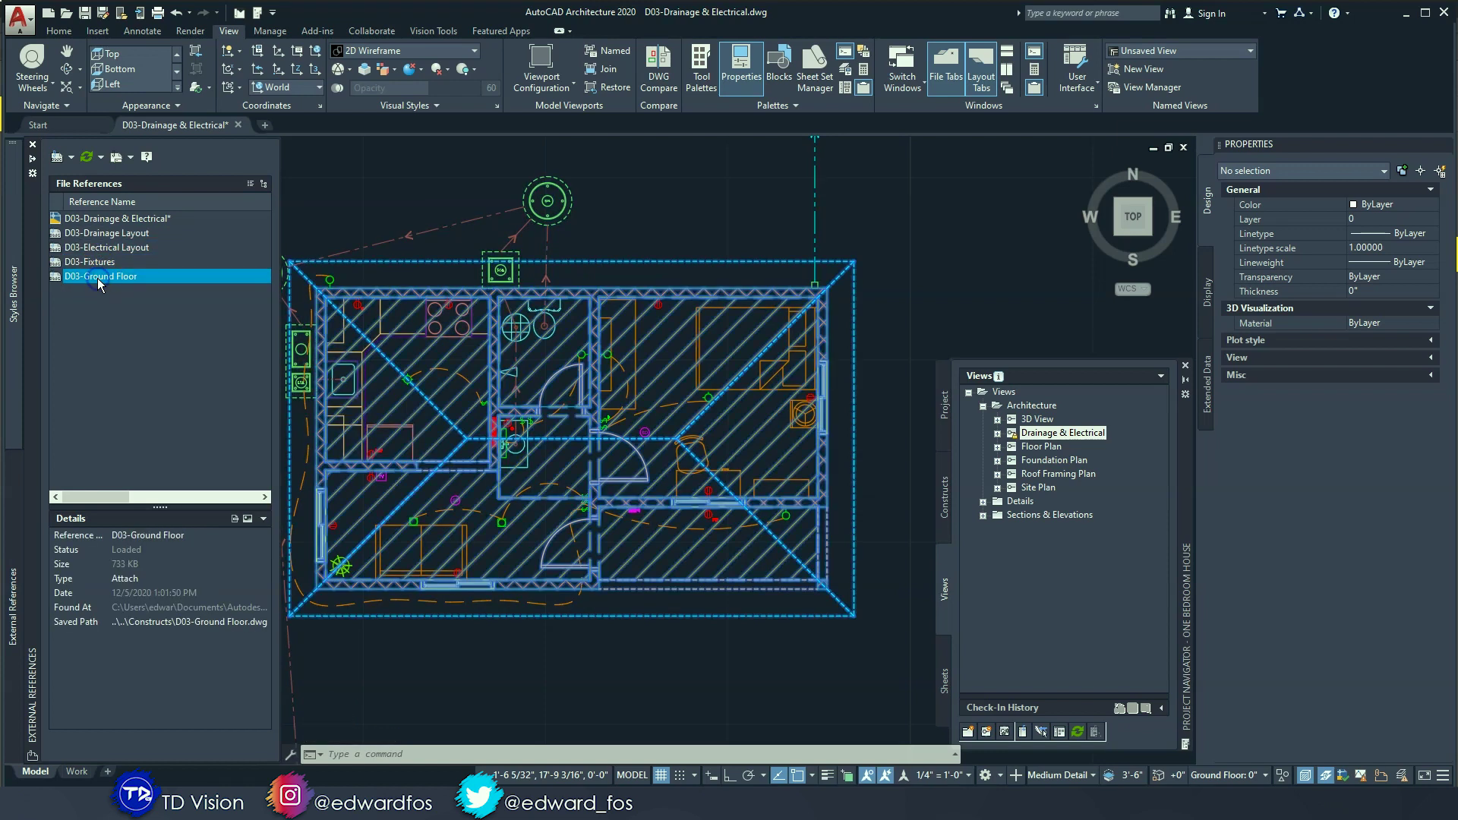
key(Escape)
key(Escape)
key(Escape)
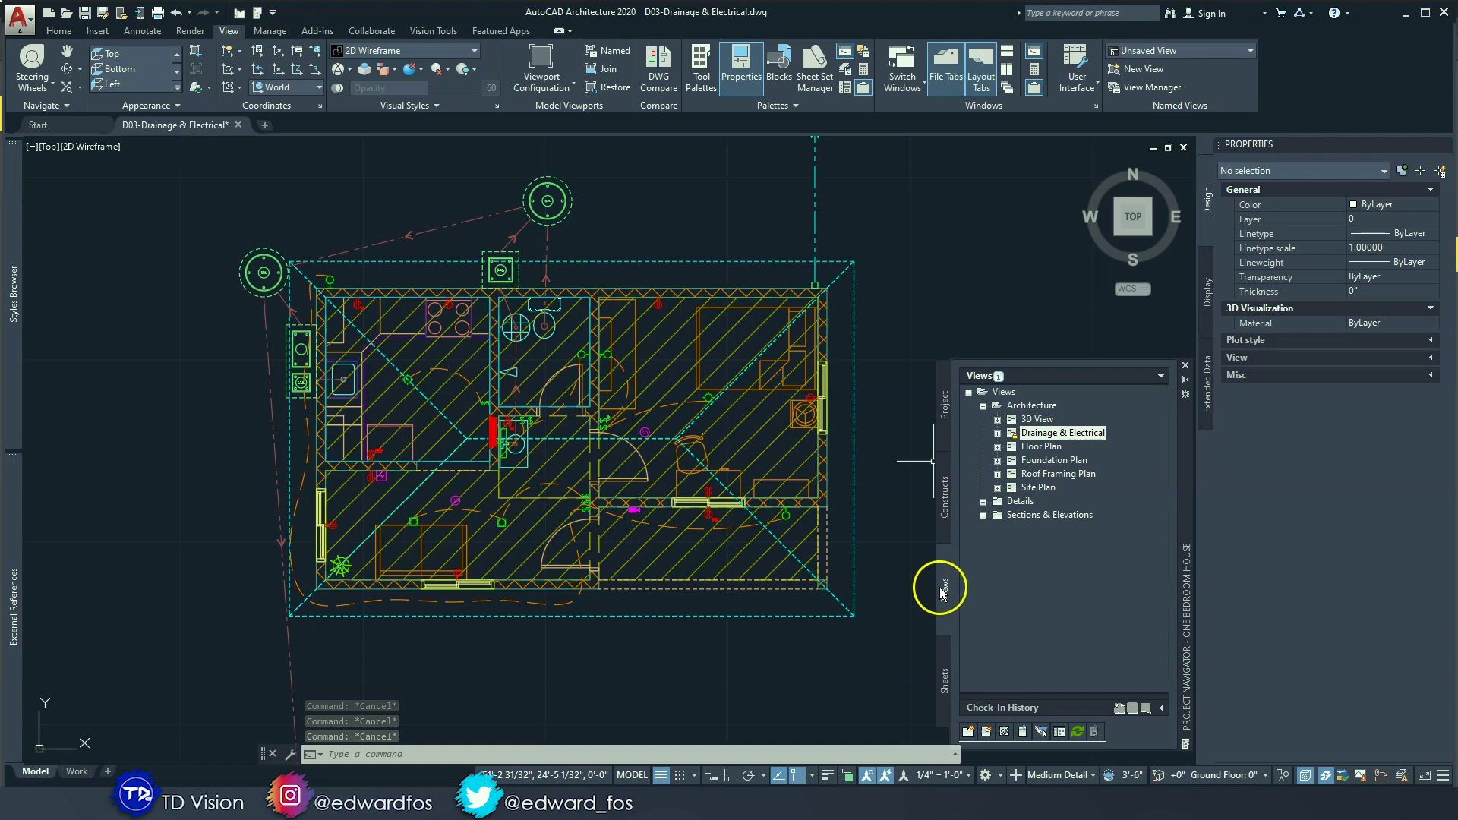
Step: Review the constructs included in the Drainage & Electrical view's content, and collapse the Project Navigator
right_click(1039, 438)
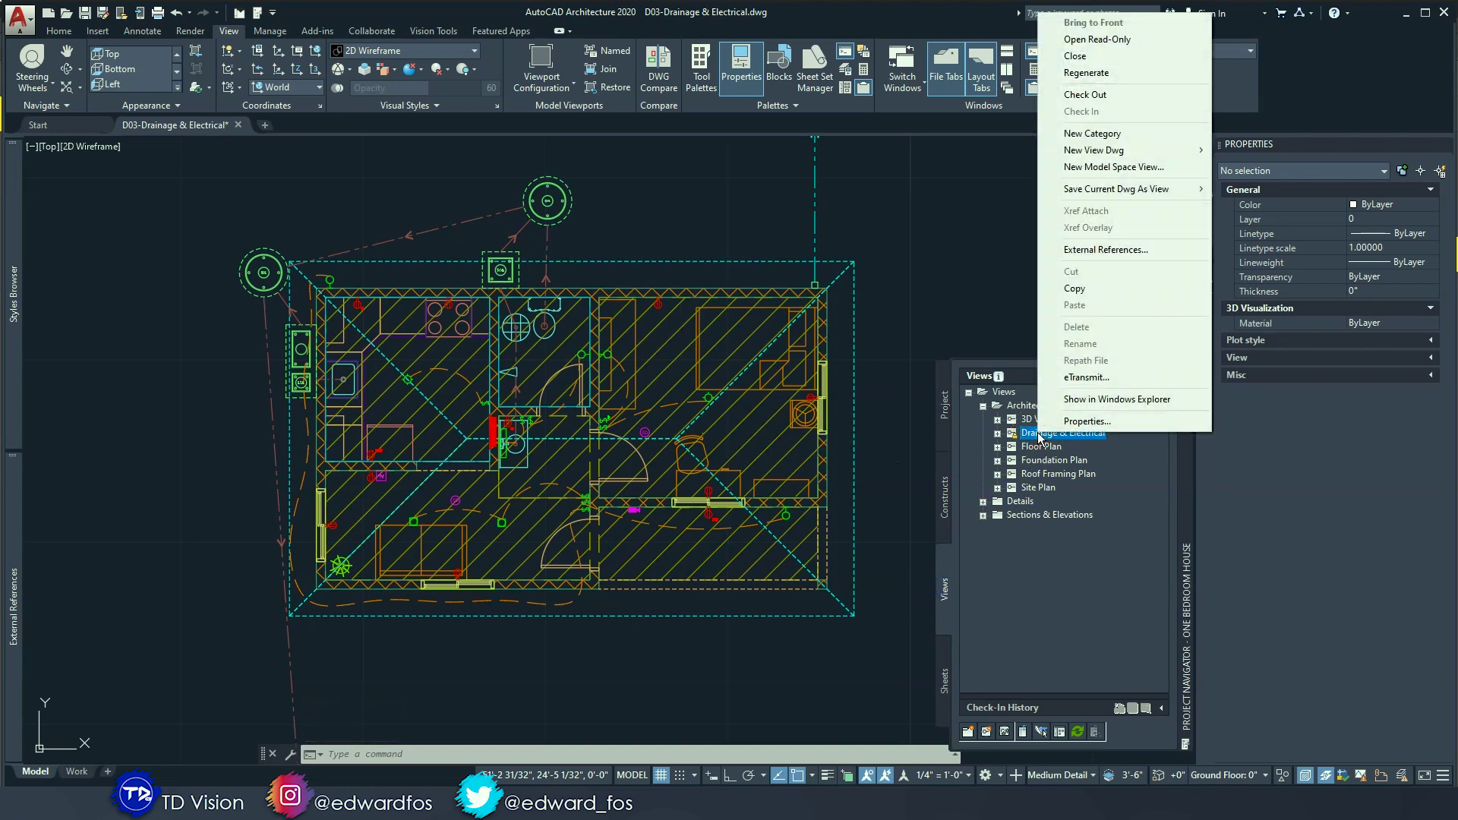
click(1056, 422)
click(679, 306)
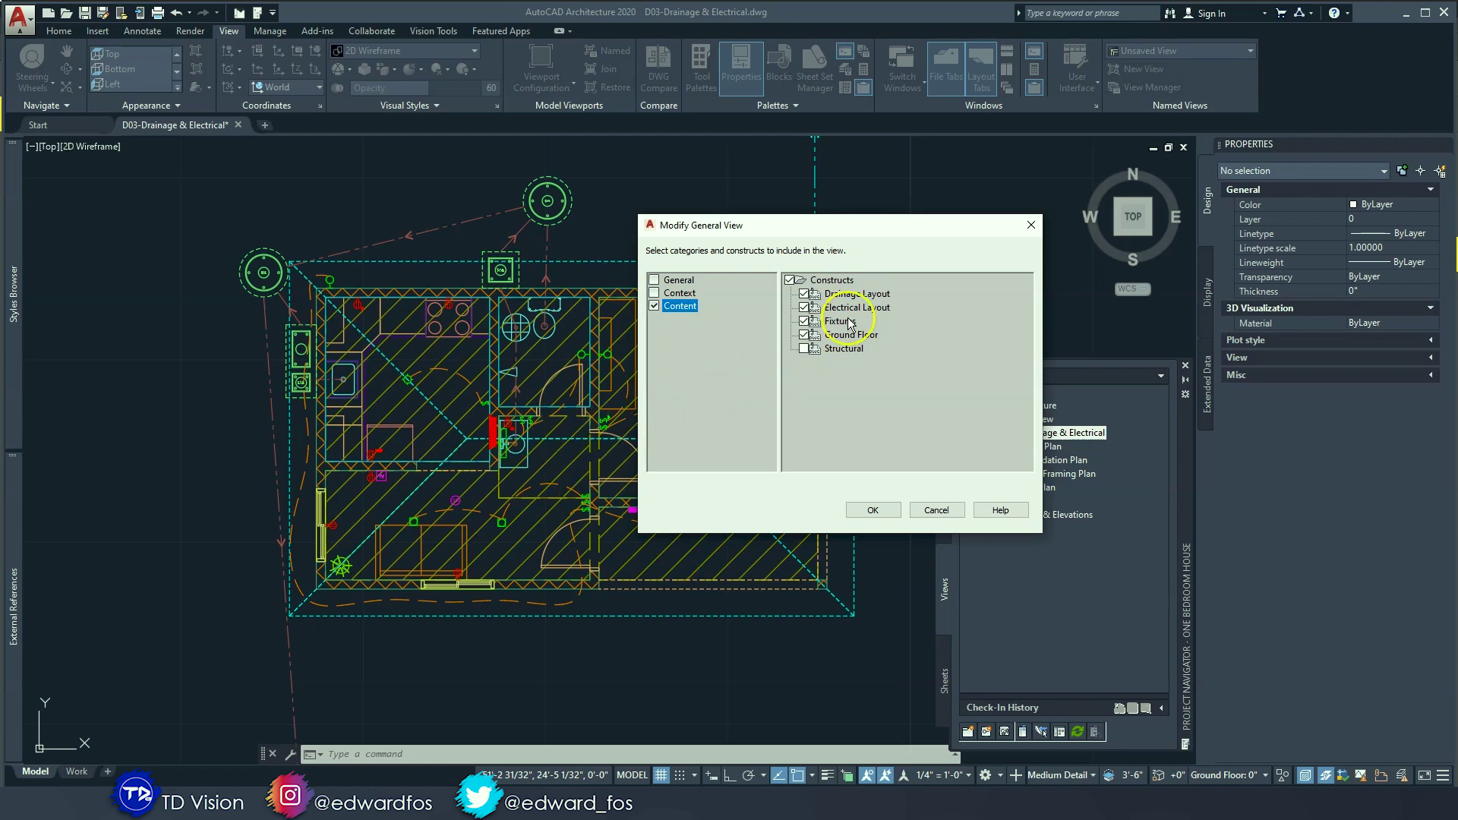
click(937, 509)
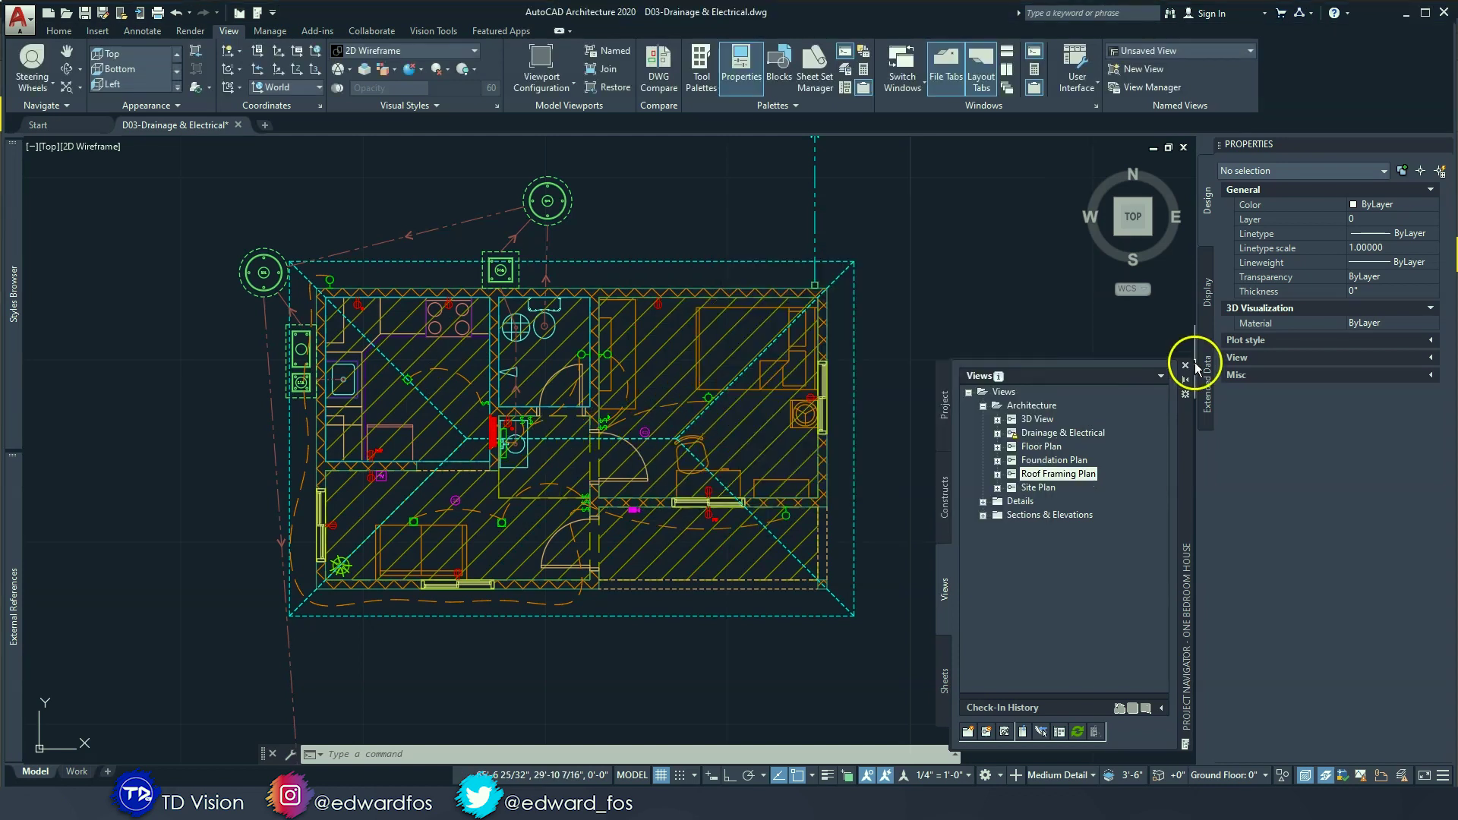
click(1186, 365)
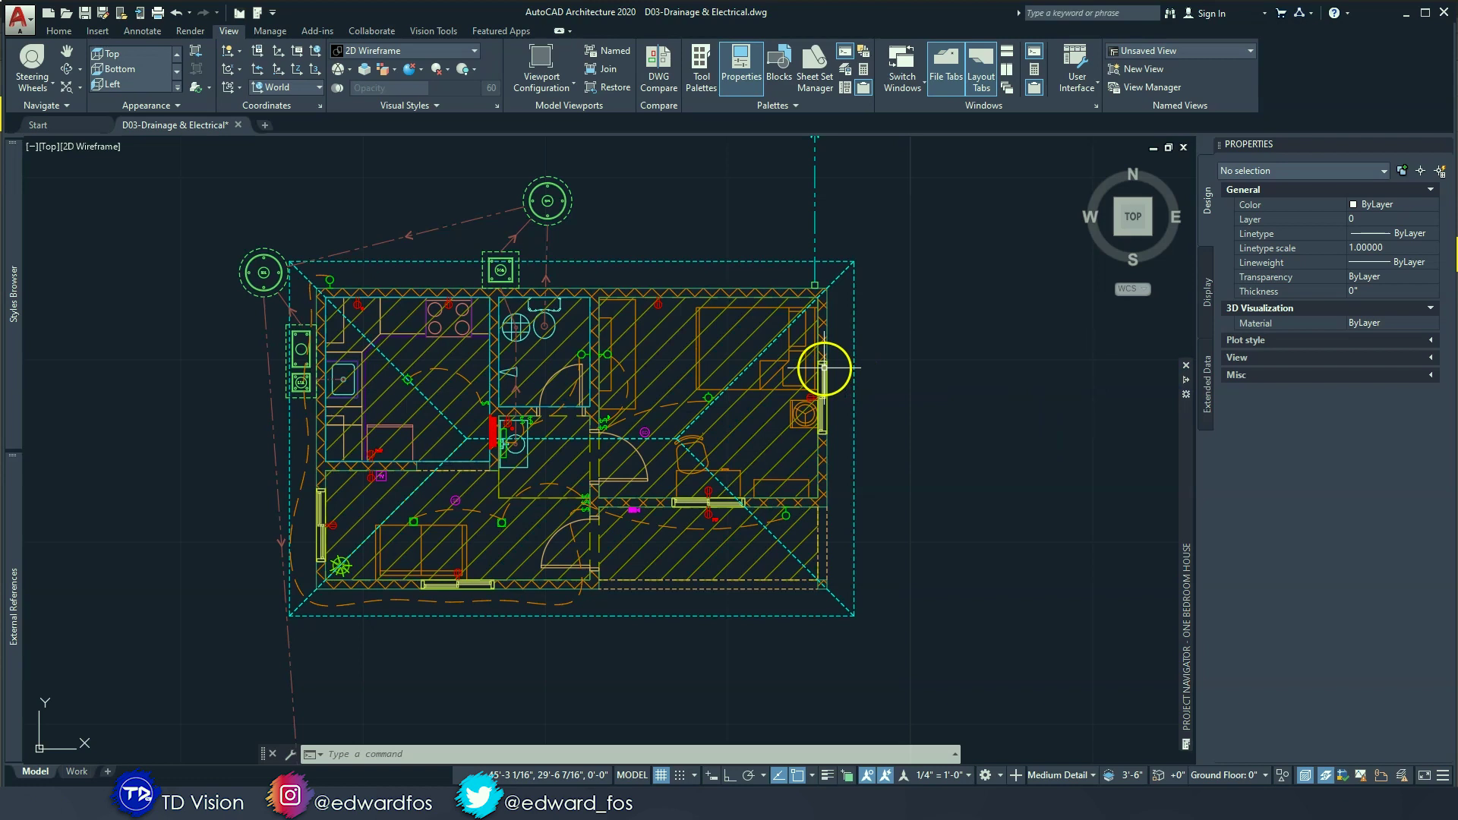
Step: Place room tags on the bedroom, bathroom, kitchen, passage, living and porch spaces of the ground floor plan
middle_drag(823, 367, 914, 405)
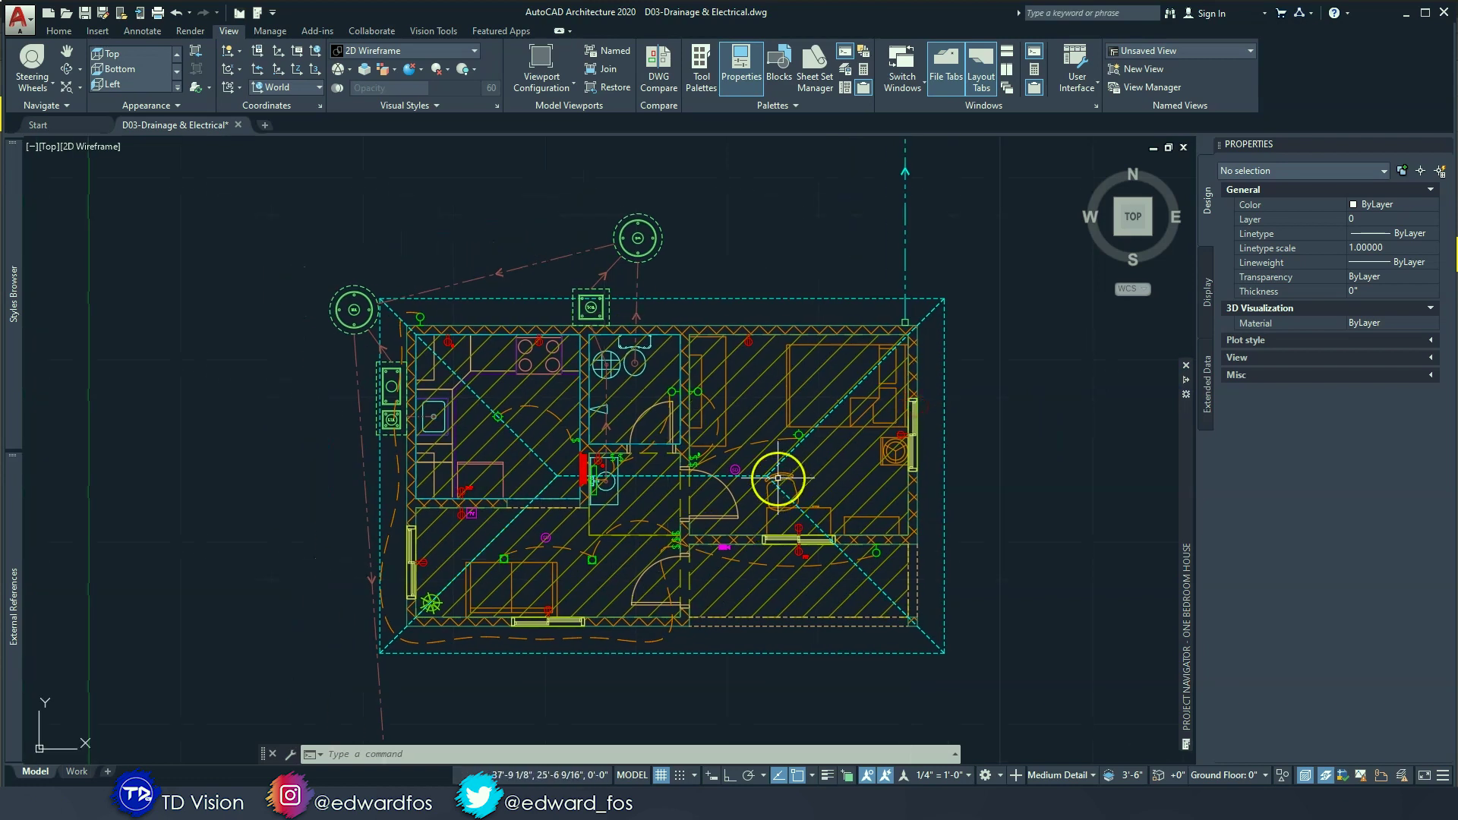
mouse_move(778, 479)
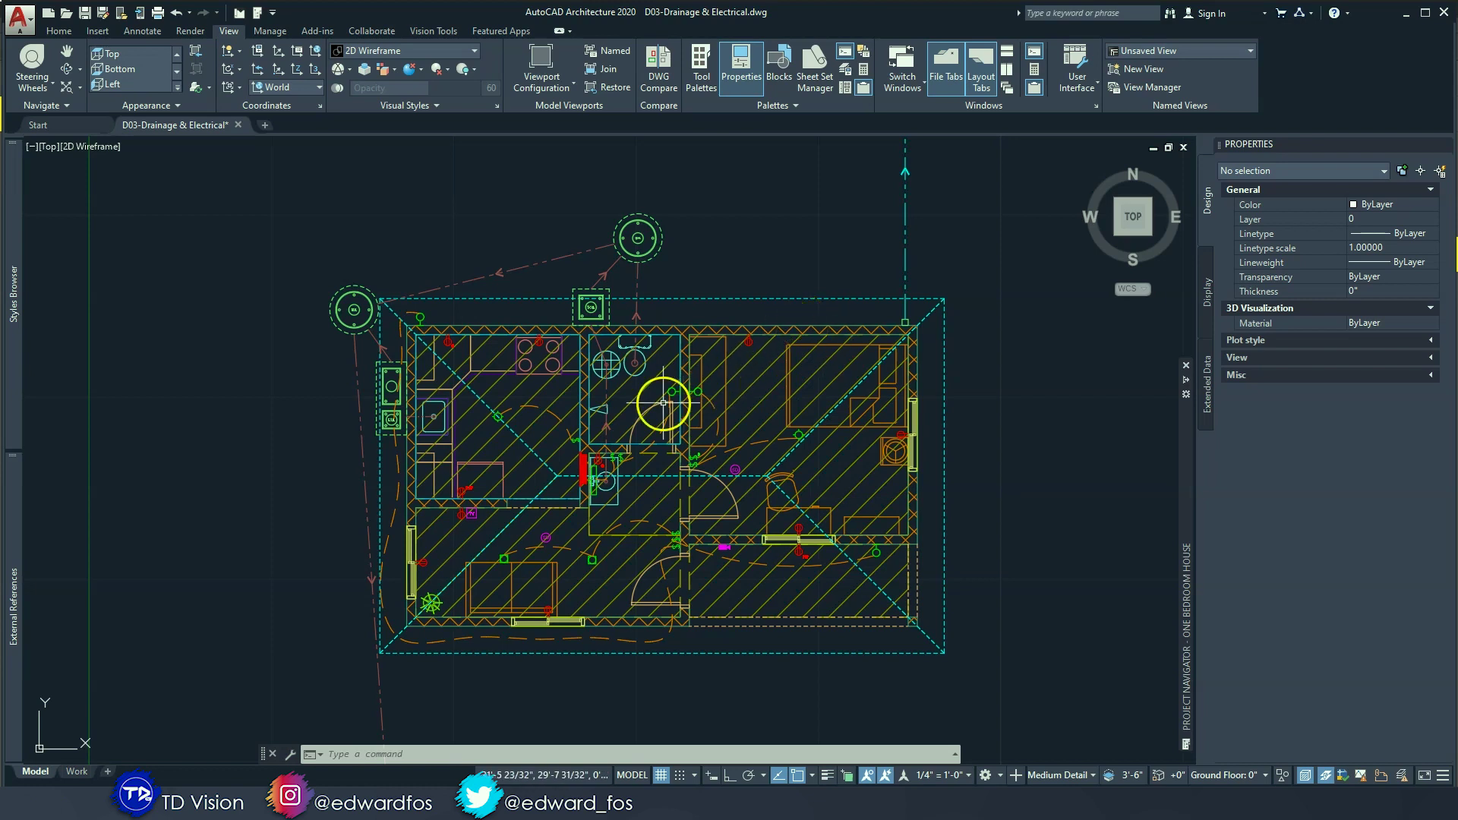
click(142, 31)
click(653, 89)
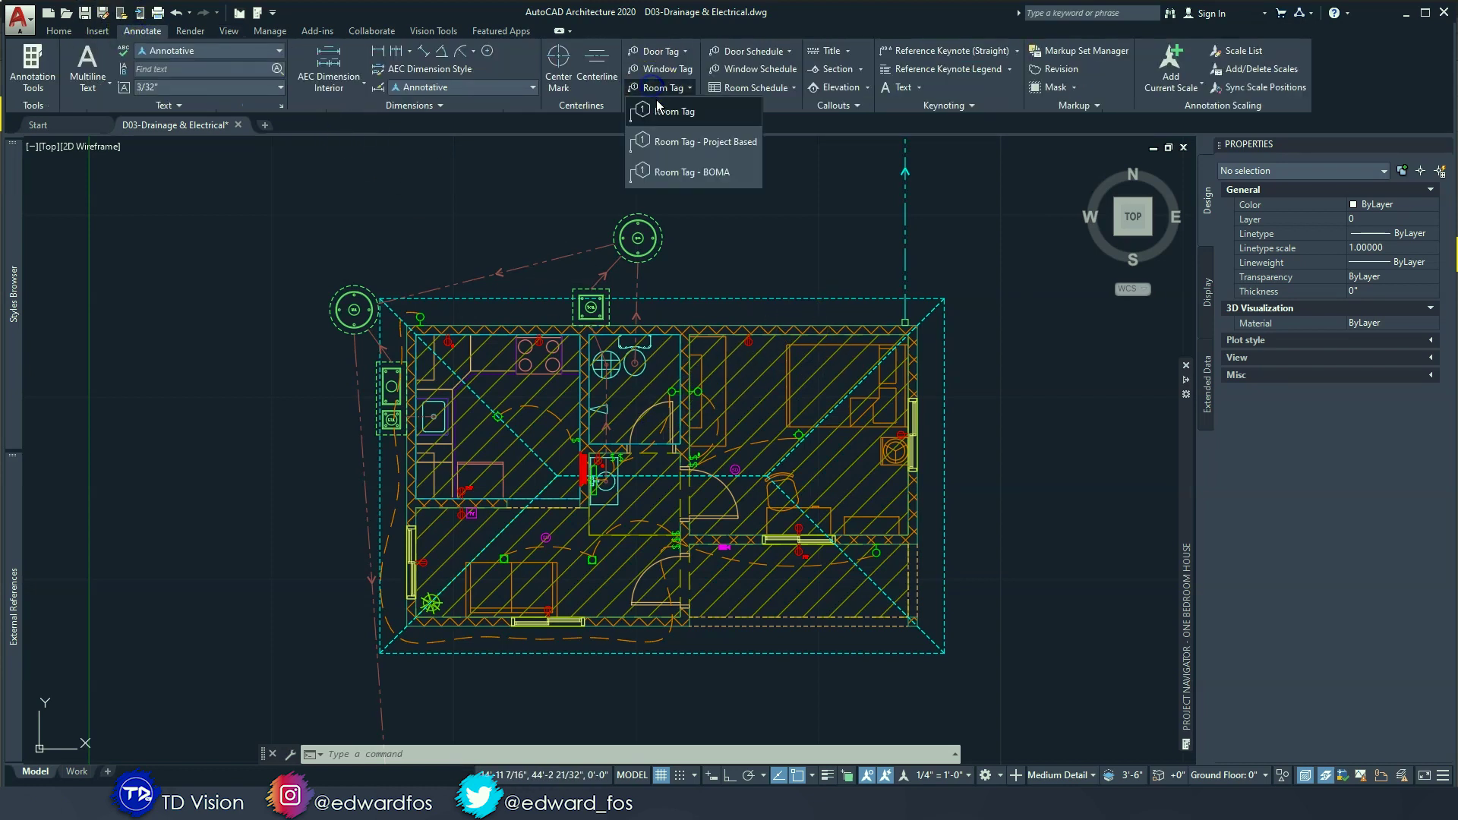
click(668, 112)
click(751, 399)
scroll(883, 535, up, 2)
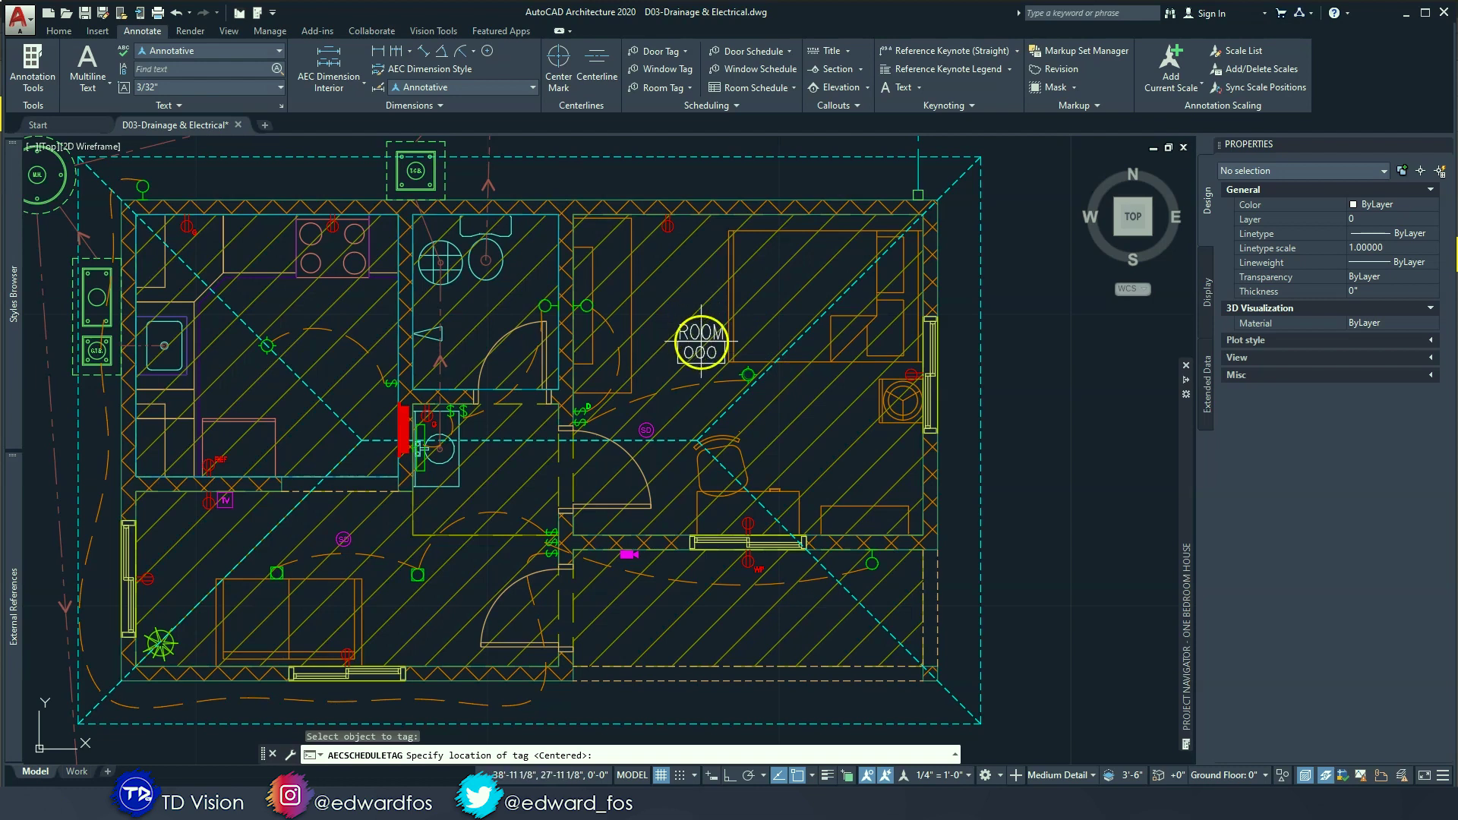
click(701, 341)
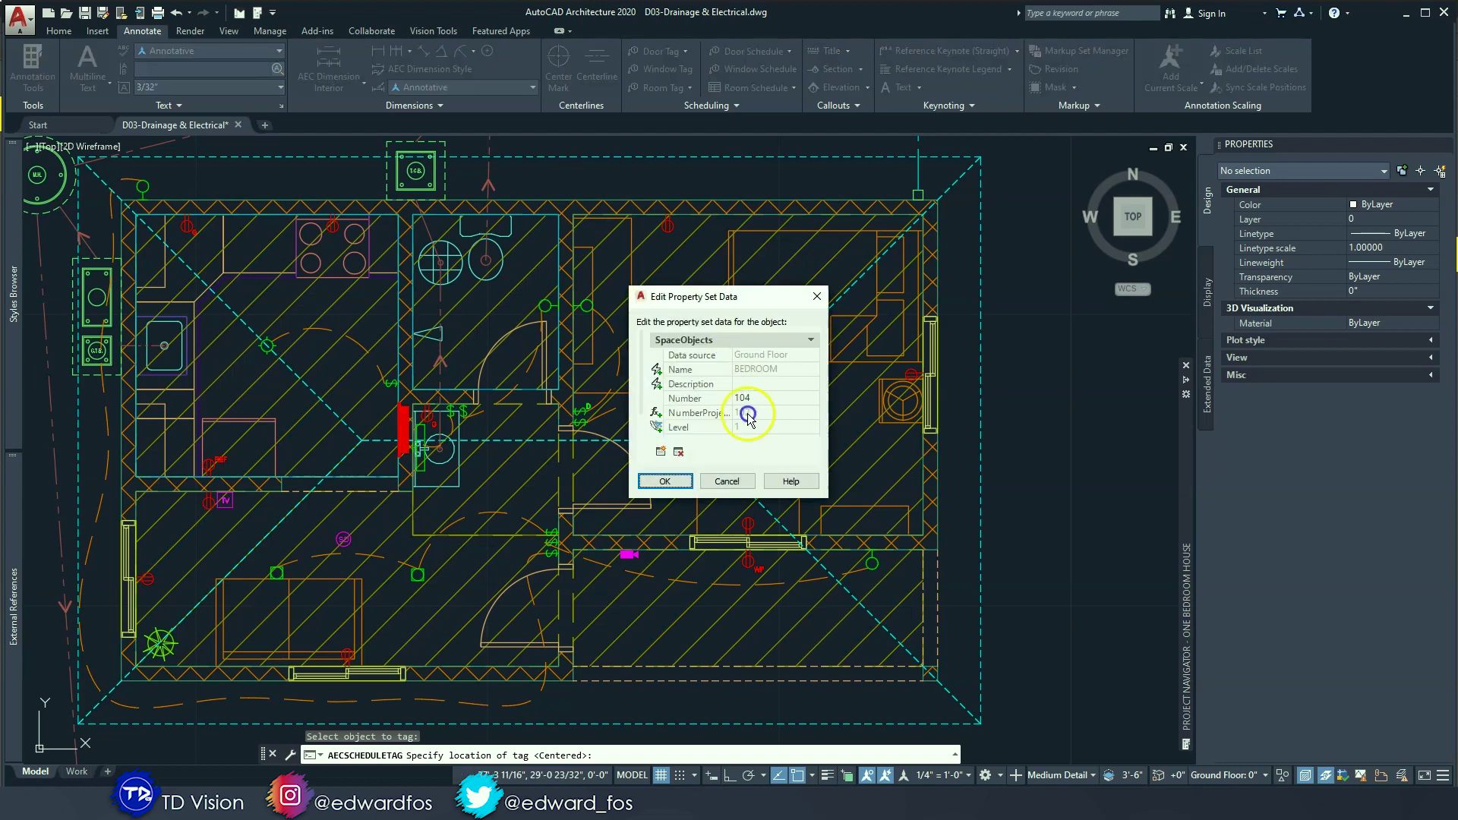
click(683, 482)
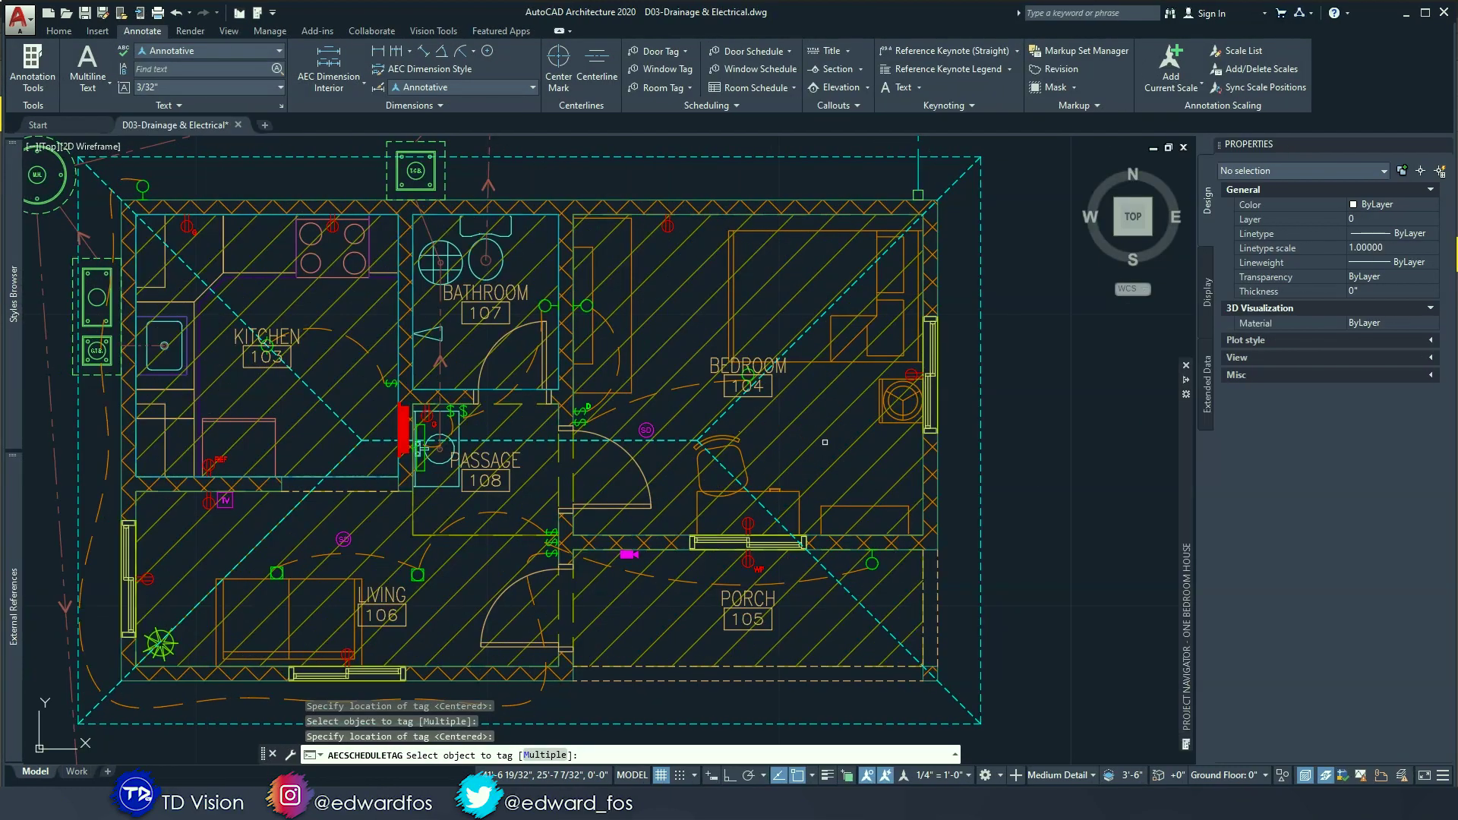
mouse_move(557, 434)
middle_down()
mouse_move(597, 416)
mouse_move(634, 449)
middle_up()
key(Escape)
key(Escape)
key(Escape)
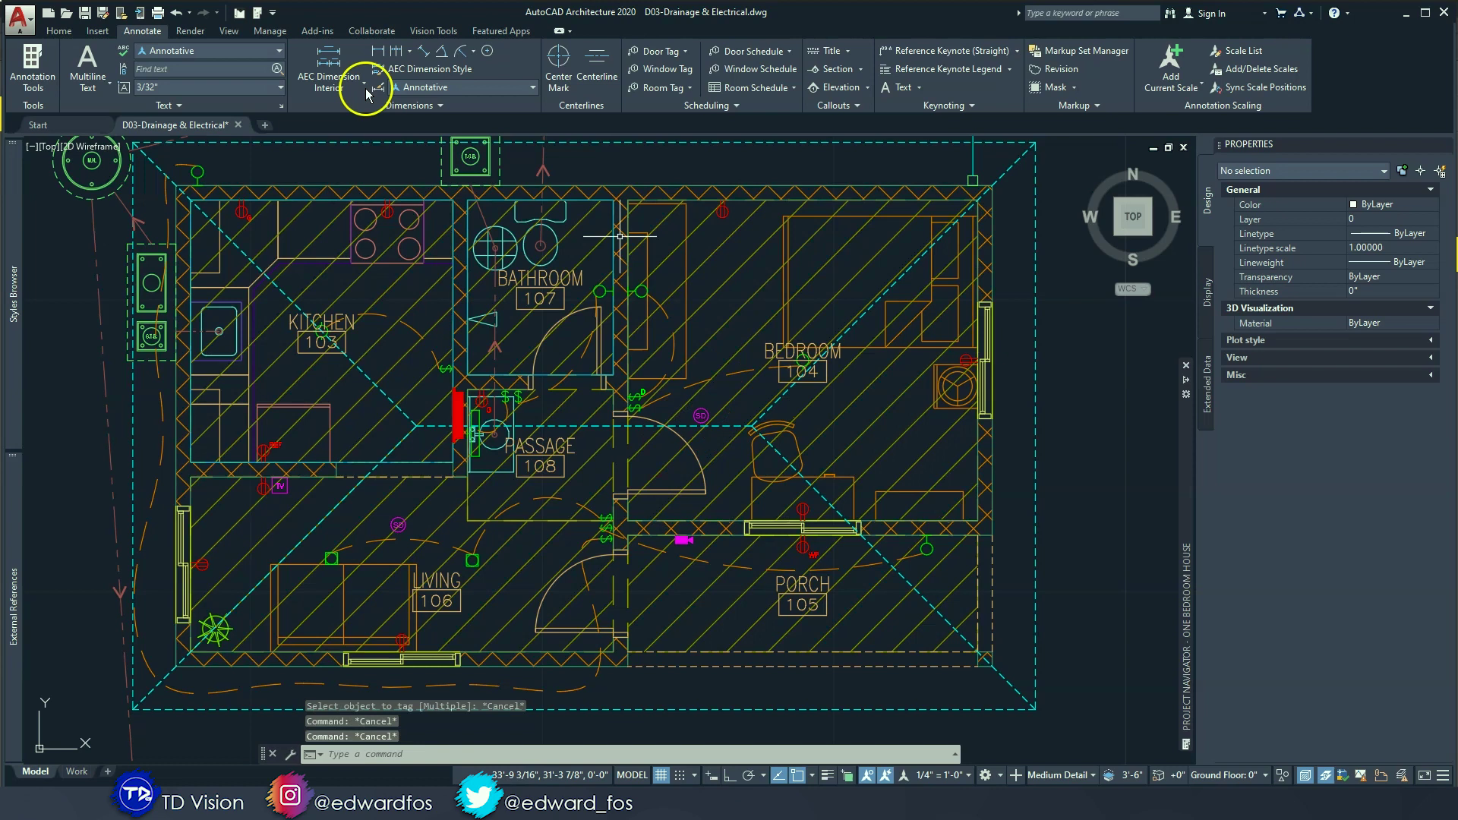
Step: Freeze the layers of the dashed roof slab outline and the diagonal space hatching with Layer Freeze
click(64, 31)
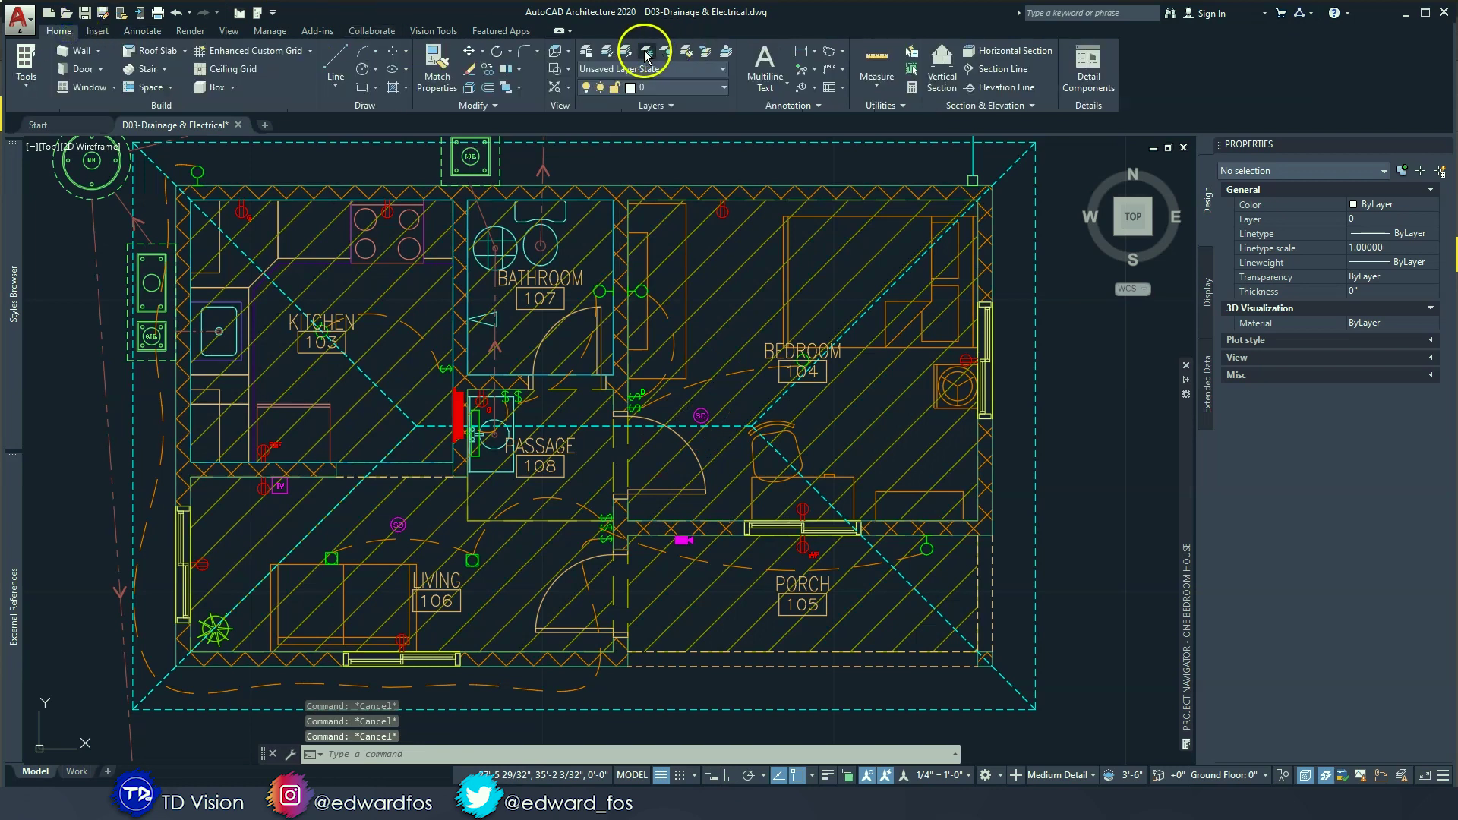
click(647, 55)
middle_drag(856, 151, 875, 250)
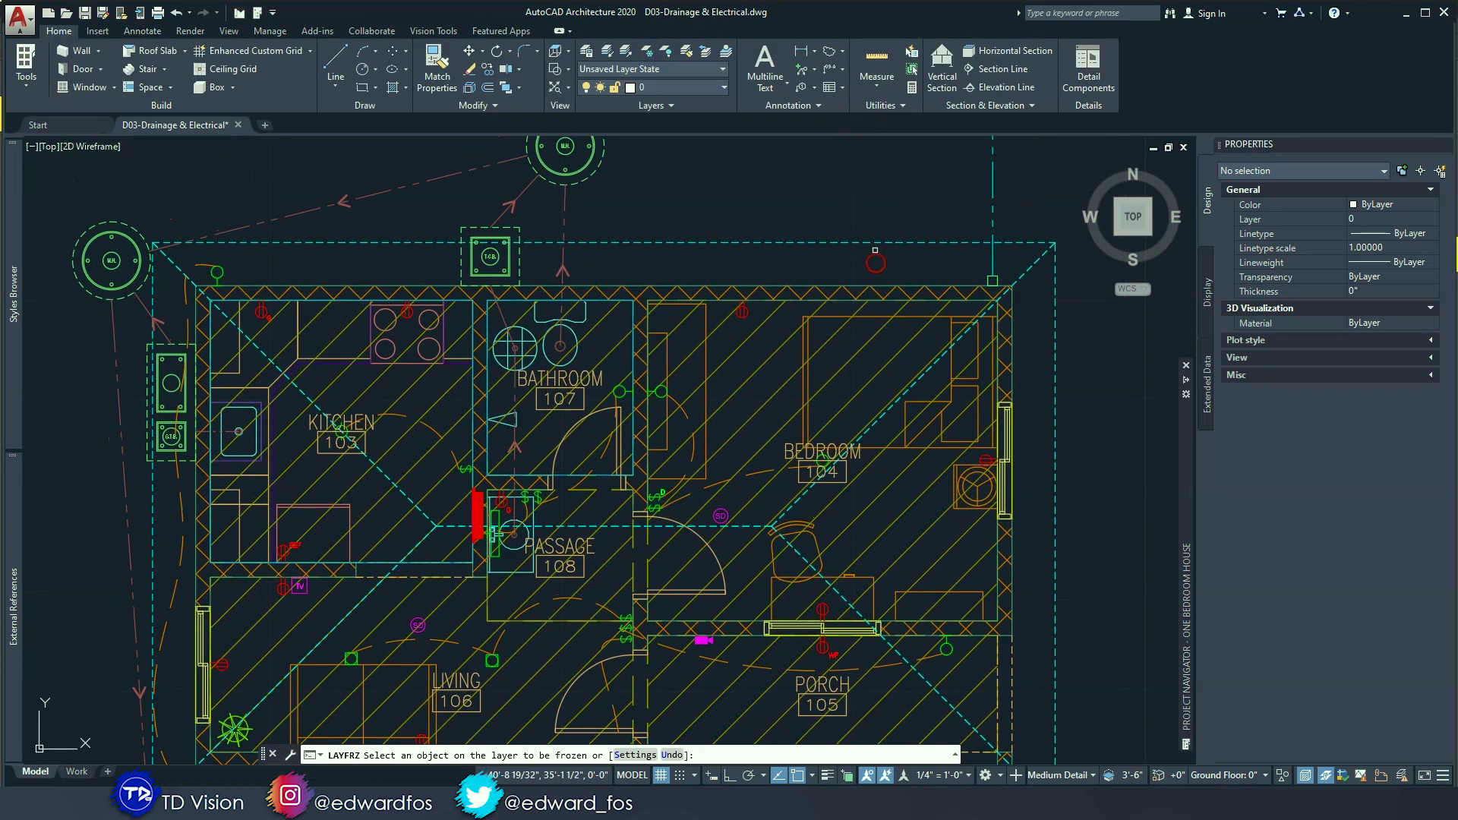
click(884, 242)
middle_drag(810, 428, 825, 396)
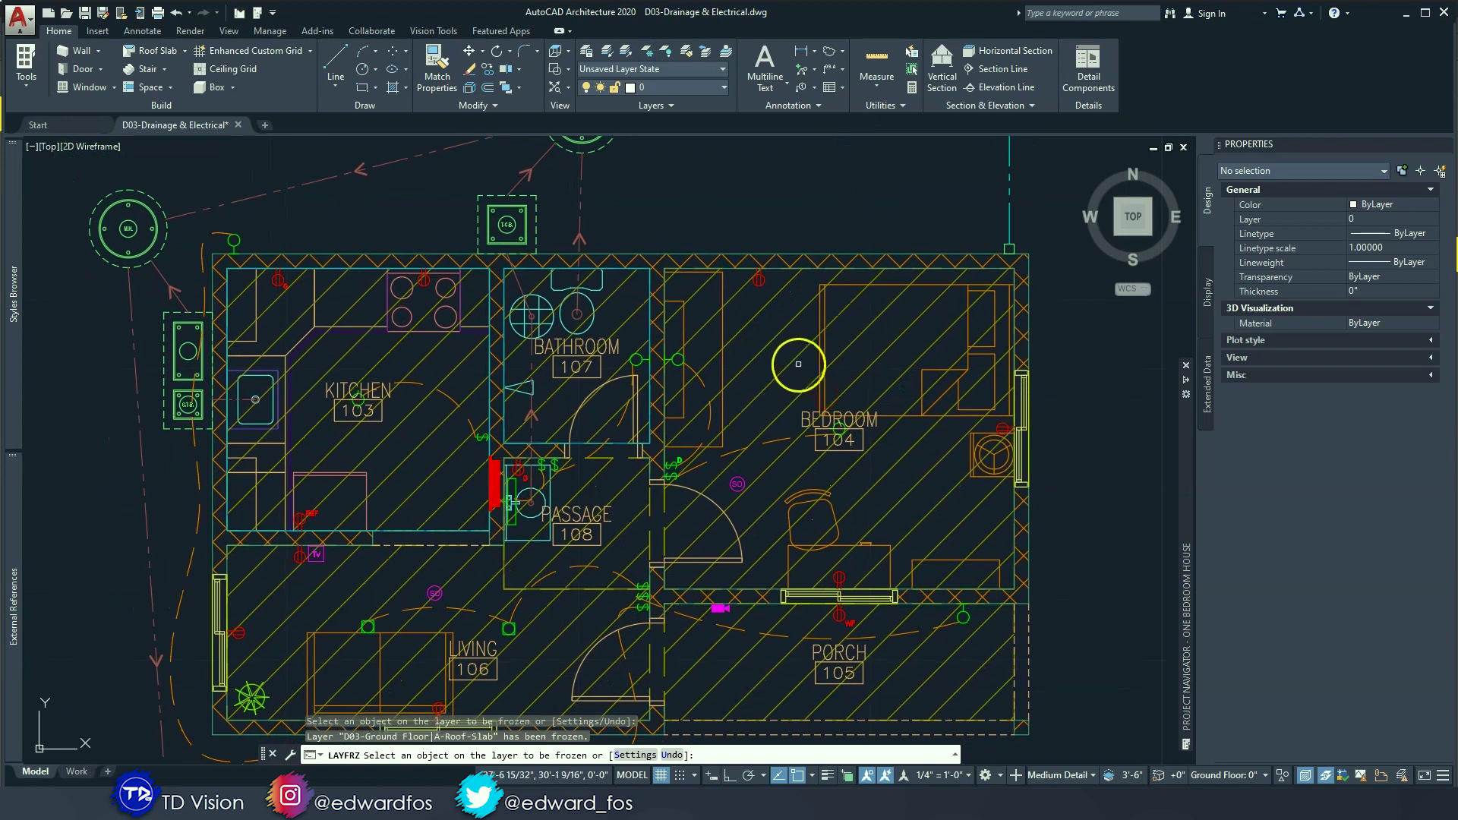
click(791, 362)
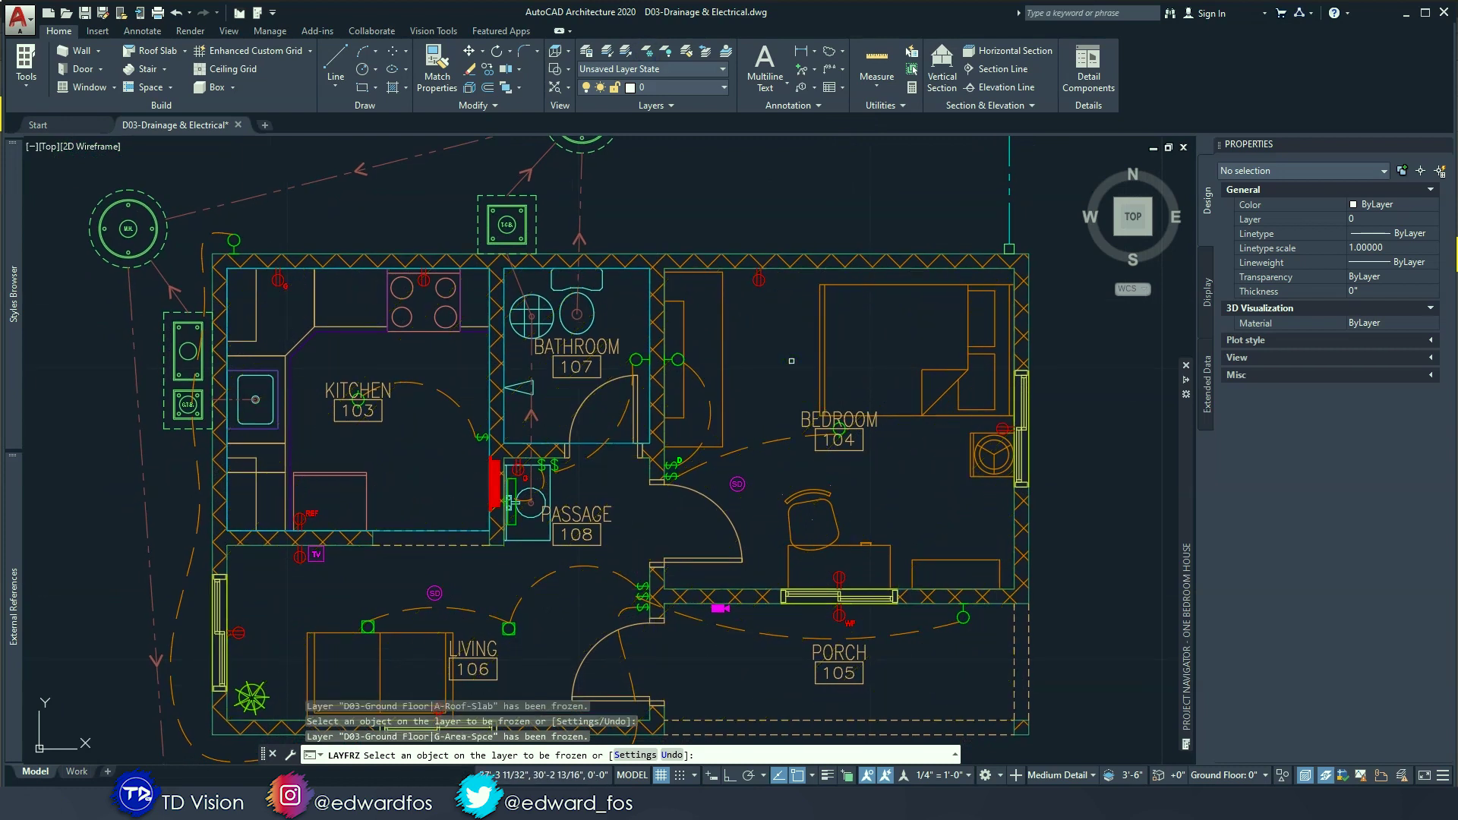
Step: Freeze the layers of the bedroom furniture and of the plant in the living room
middle_drag(836, 377, 833, 319)
click(824, 309)
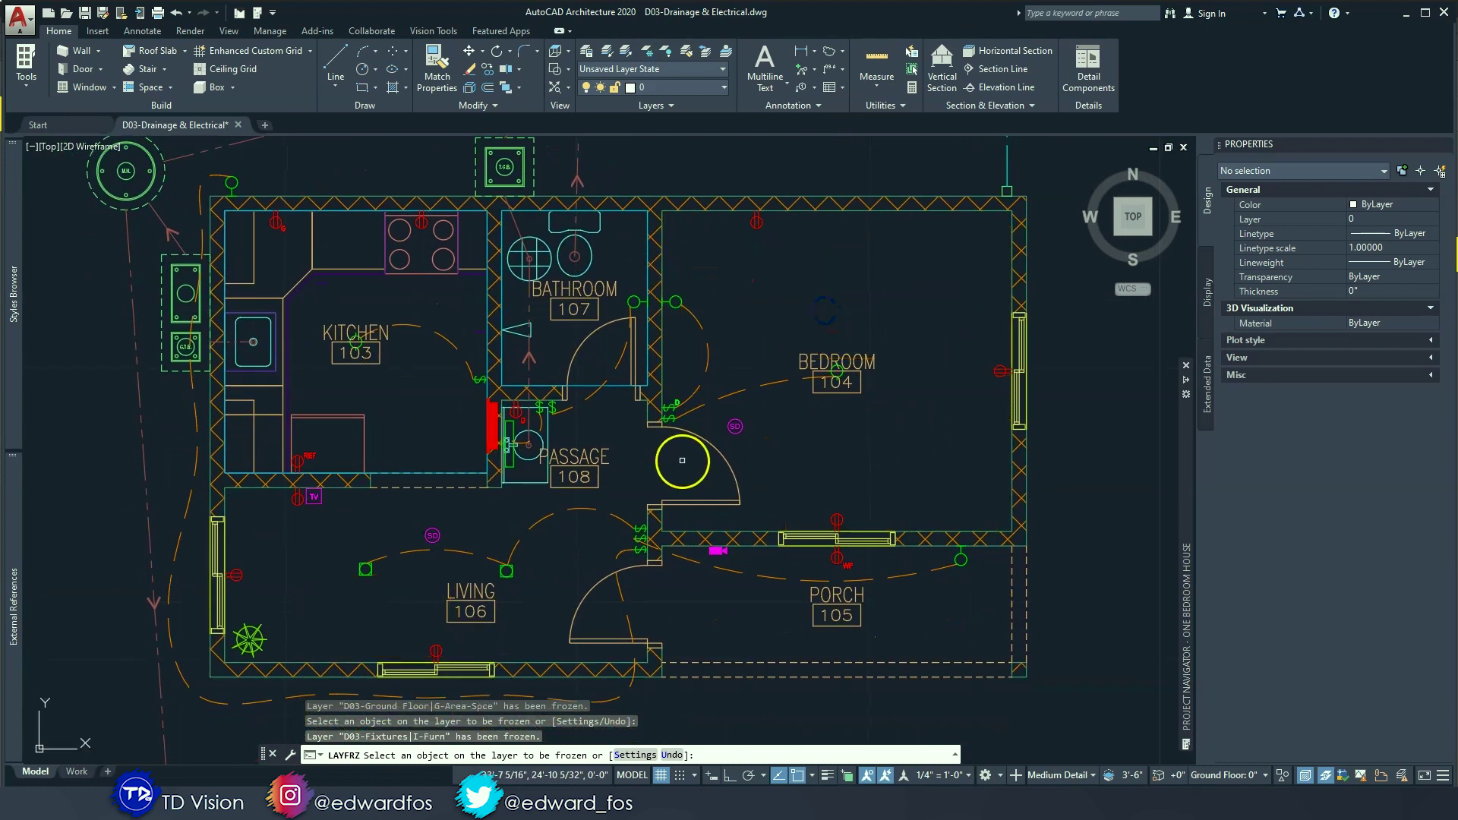
middle_drag(682, 460, 814, 373)
click(381, 552)
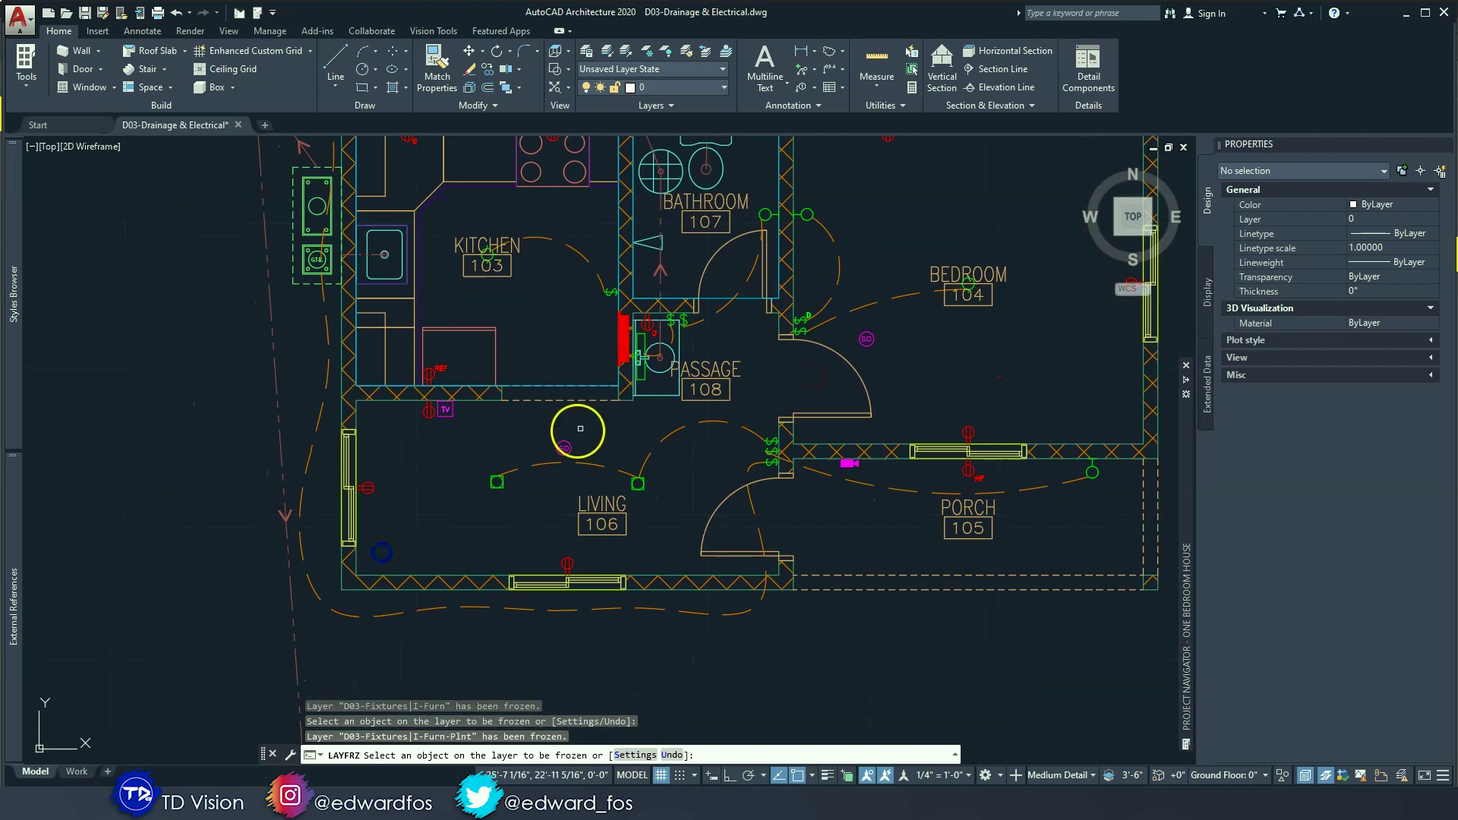
middle_drag(581, 426, 510, 537)
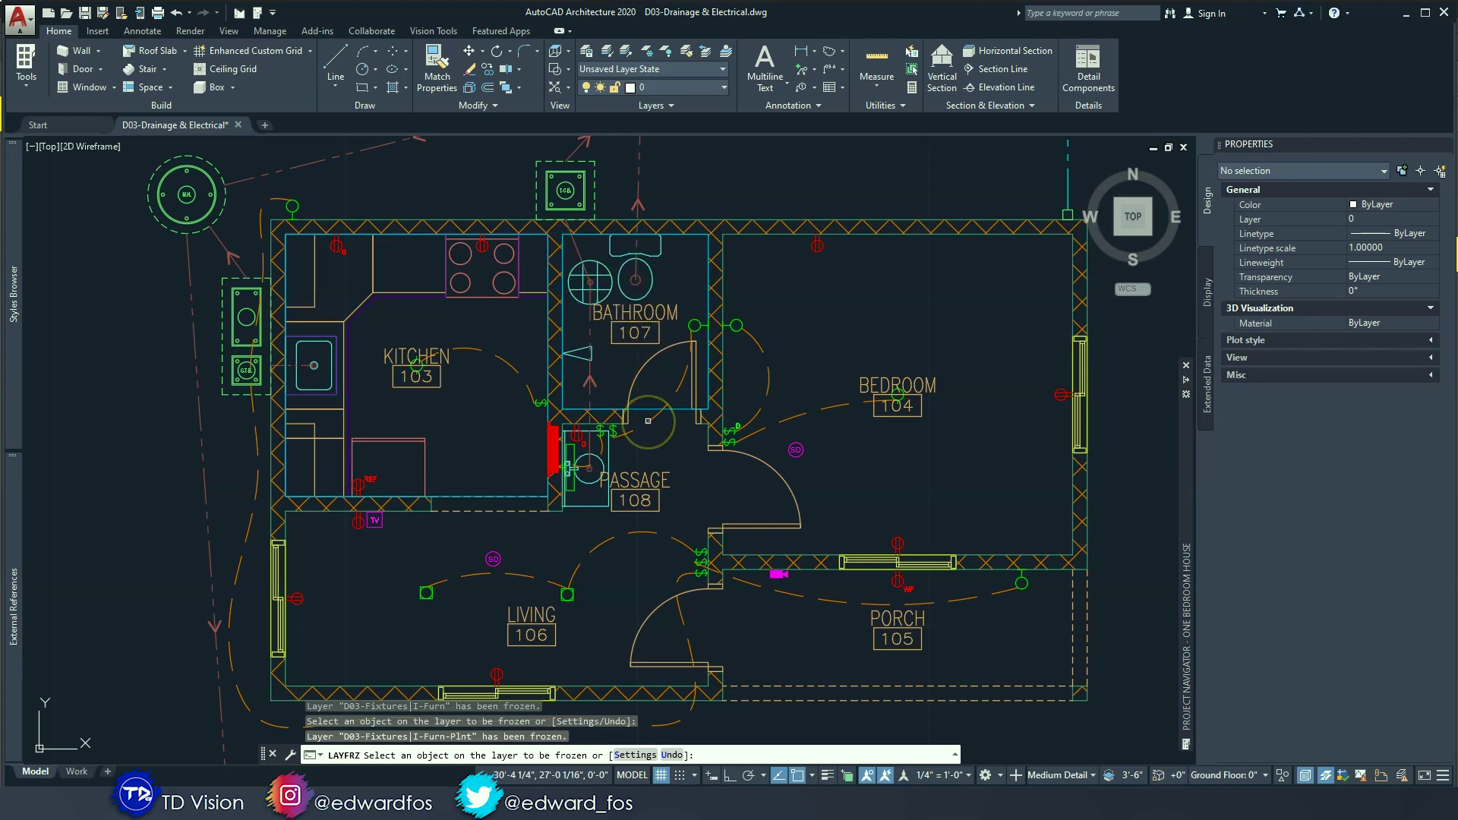
Step: End the layer freezing and move the bedroom room tag up, clear of the ceiling light symbol
key(Escape)
key(Escape)
key(Escape)
scroll(752, 409, down, 4)
scroll(815, 409, up, 4)
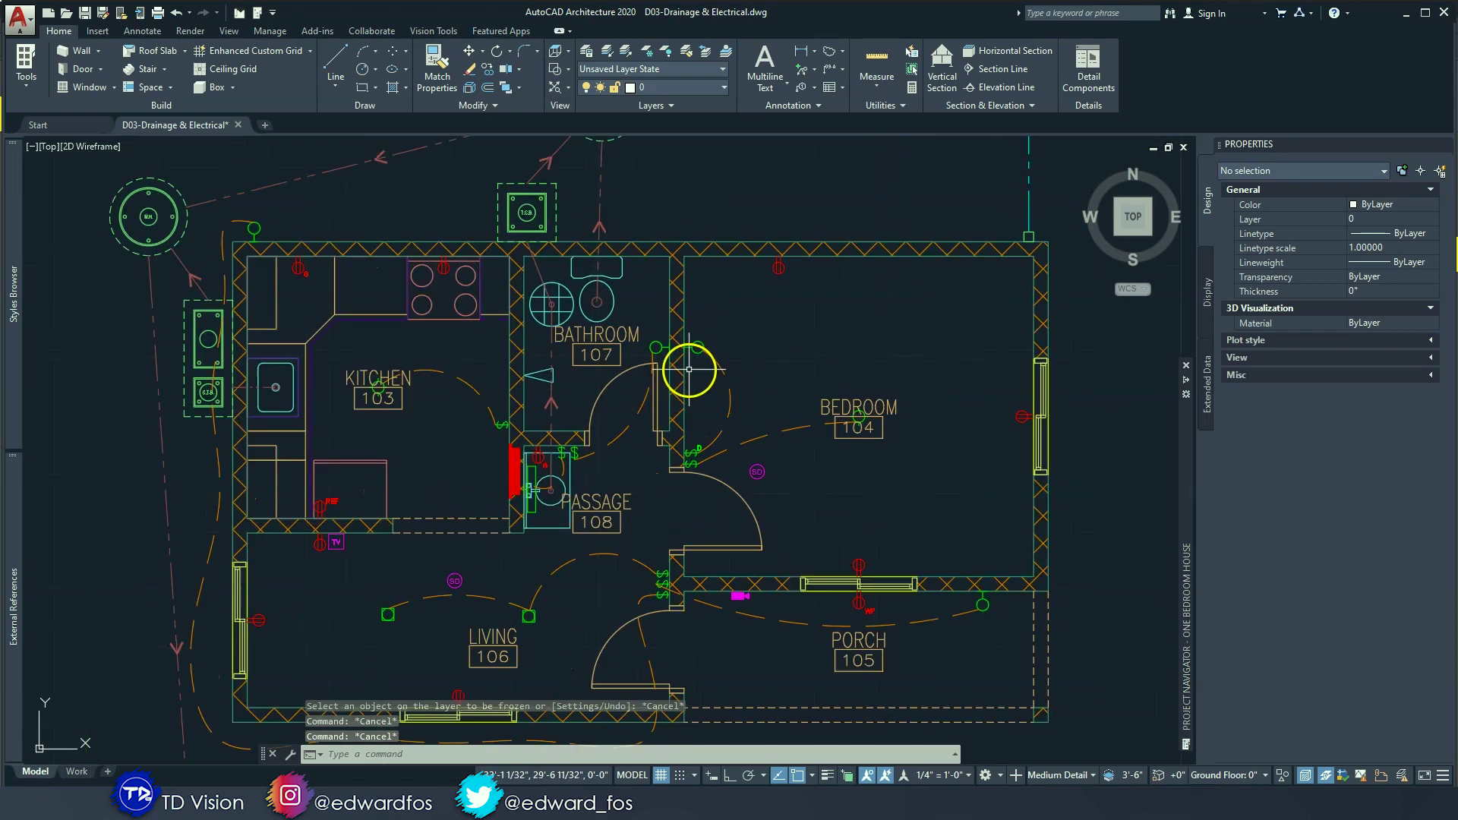
click(876, 401)
click(859, 416)
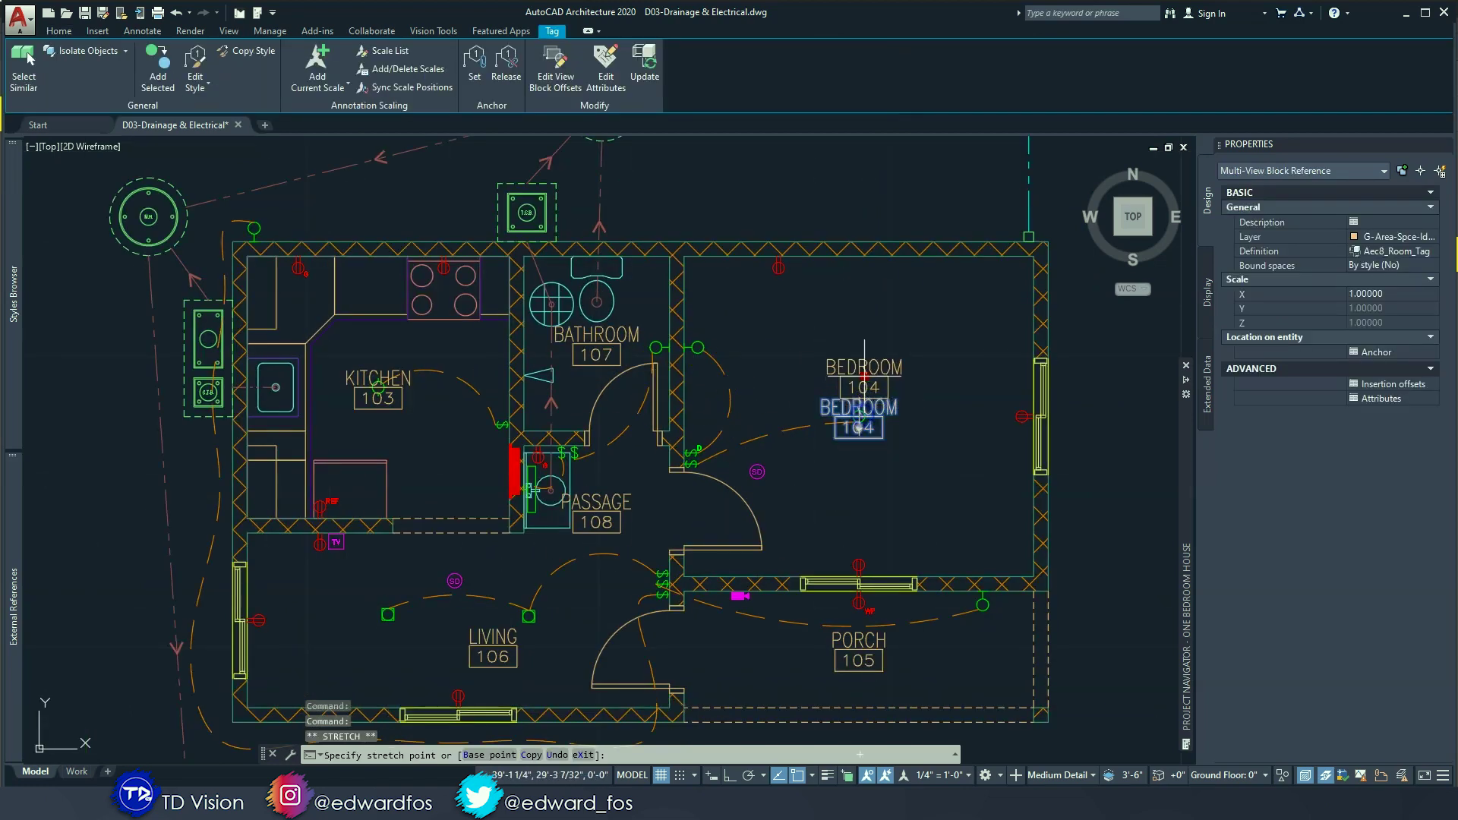
middle_drag(853, 433, 889, 292)
key(Escape)
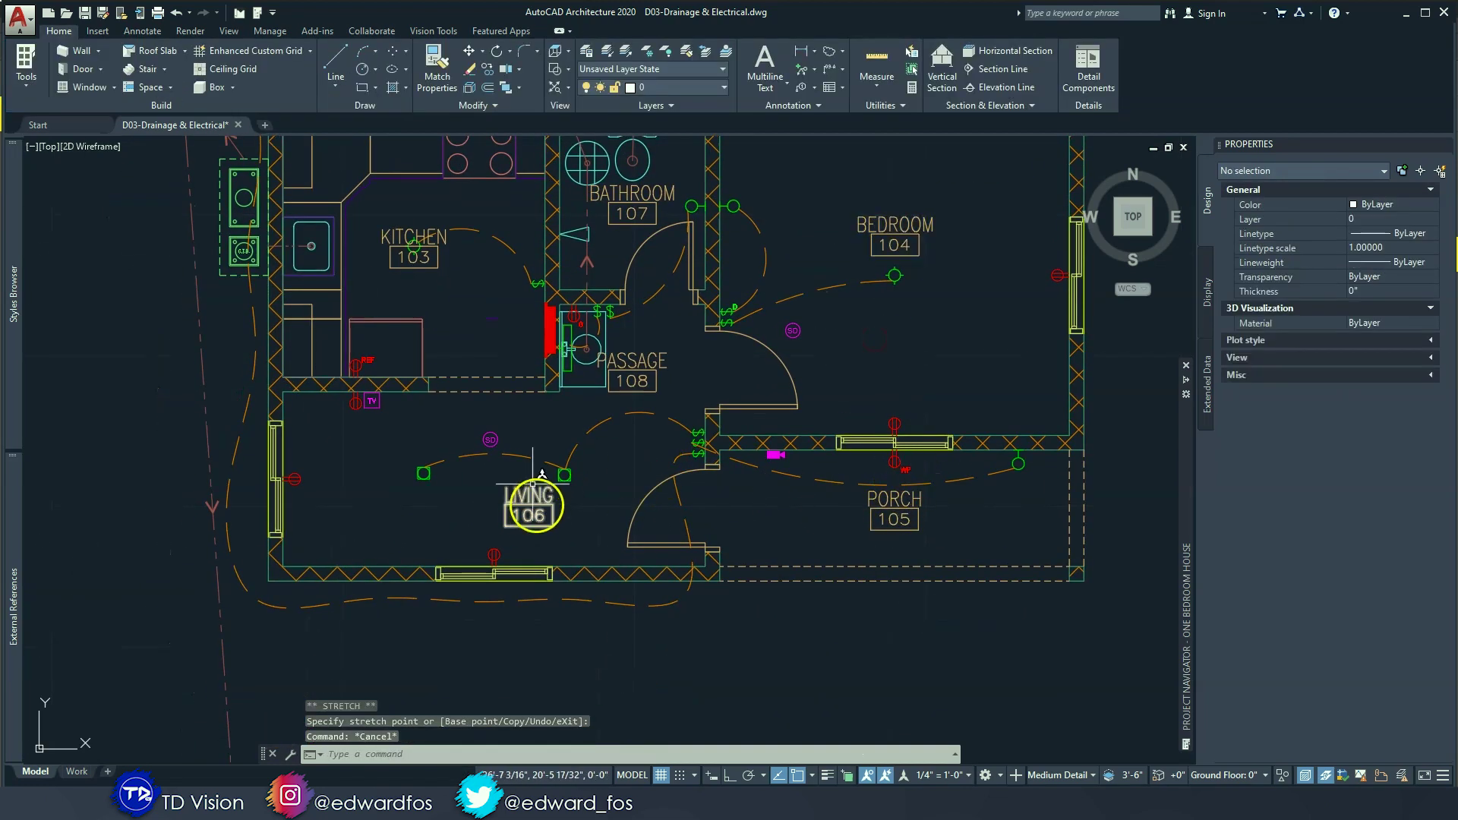
Step: Move the kitchen room tag down and to the right, clear of the light symbol
scroll(407, 237, up, 1)
middle_drag(407, 237, 587, 489)
click(594, 499)
click(598, 503)
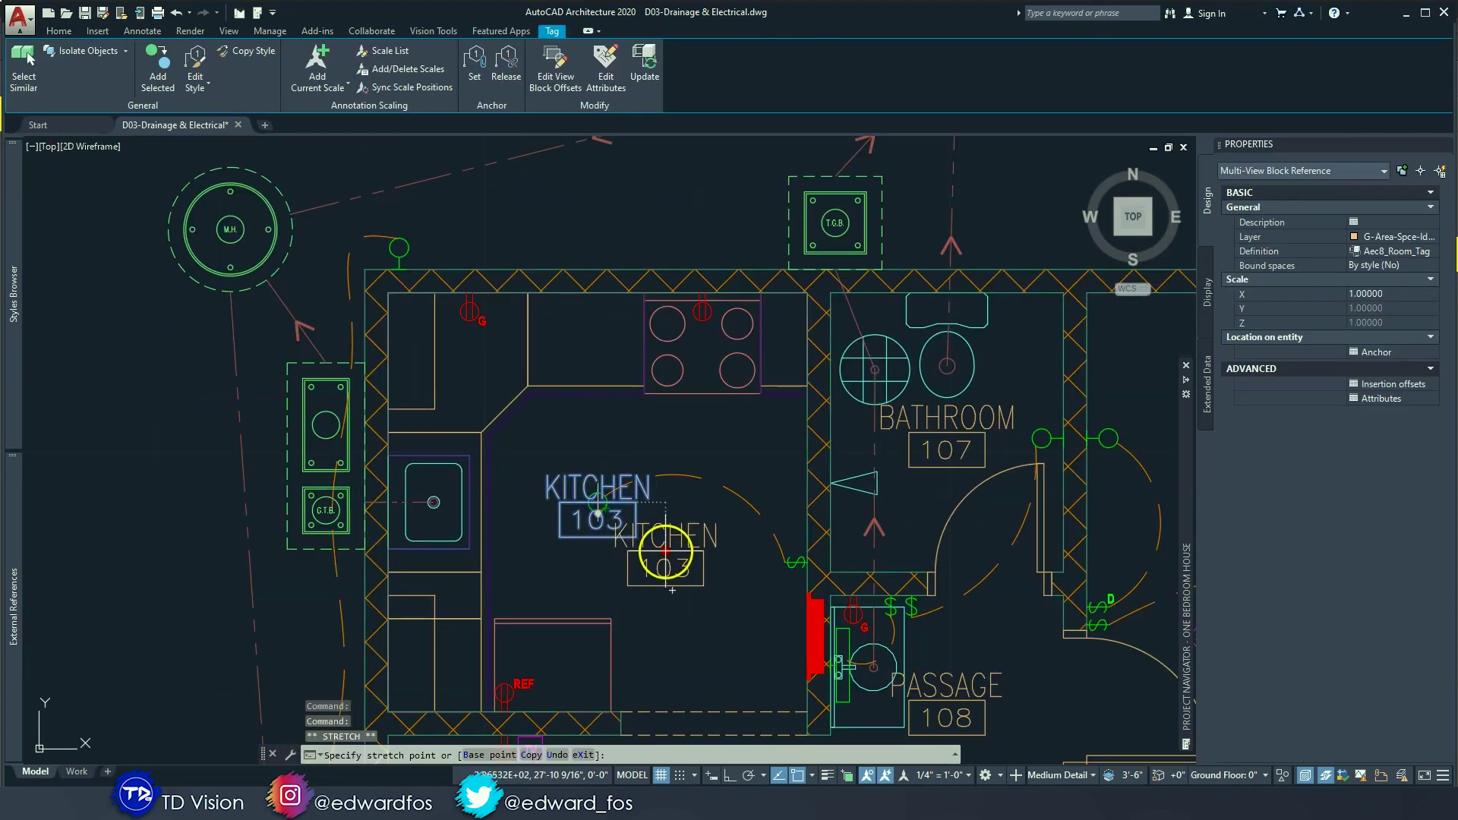
click(665, 551)
Step: Move the passage room tag to the right, clear of the washbasin
middle_drag(700, 530, 475, 454)
middle_drag(734, 486, 637, 382)
click(638, 510)
click(626, 520)
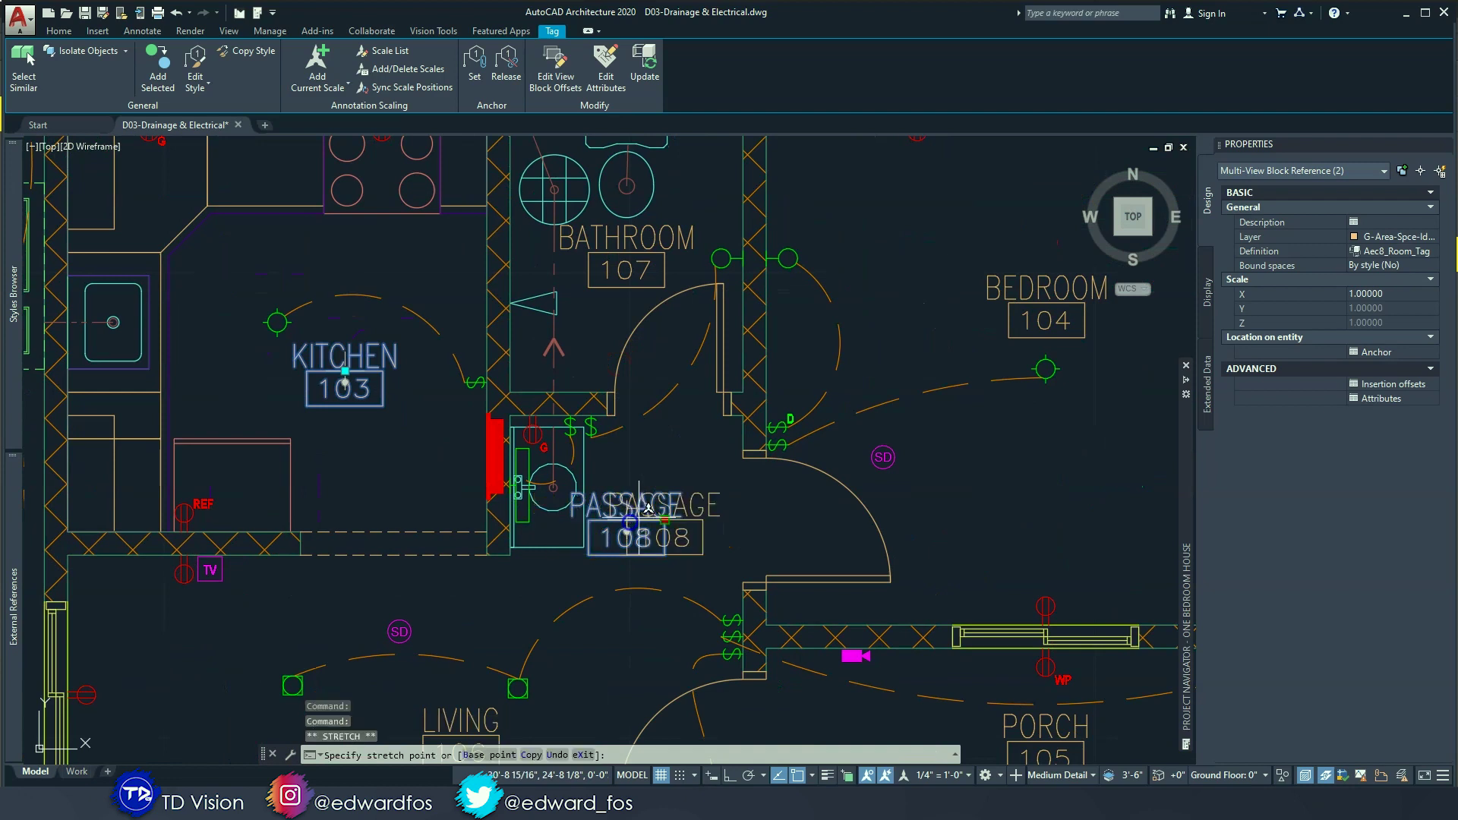
mouse_move(679, 463)
middle_down()
mouse_move(689, 513)
mouse_move(627, 586)
mouse_move(614, 574)
middle_up()
scroll(614, 574, down, 2)
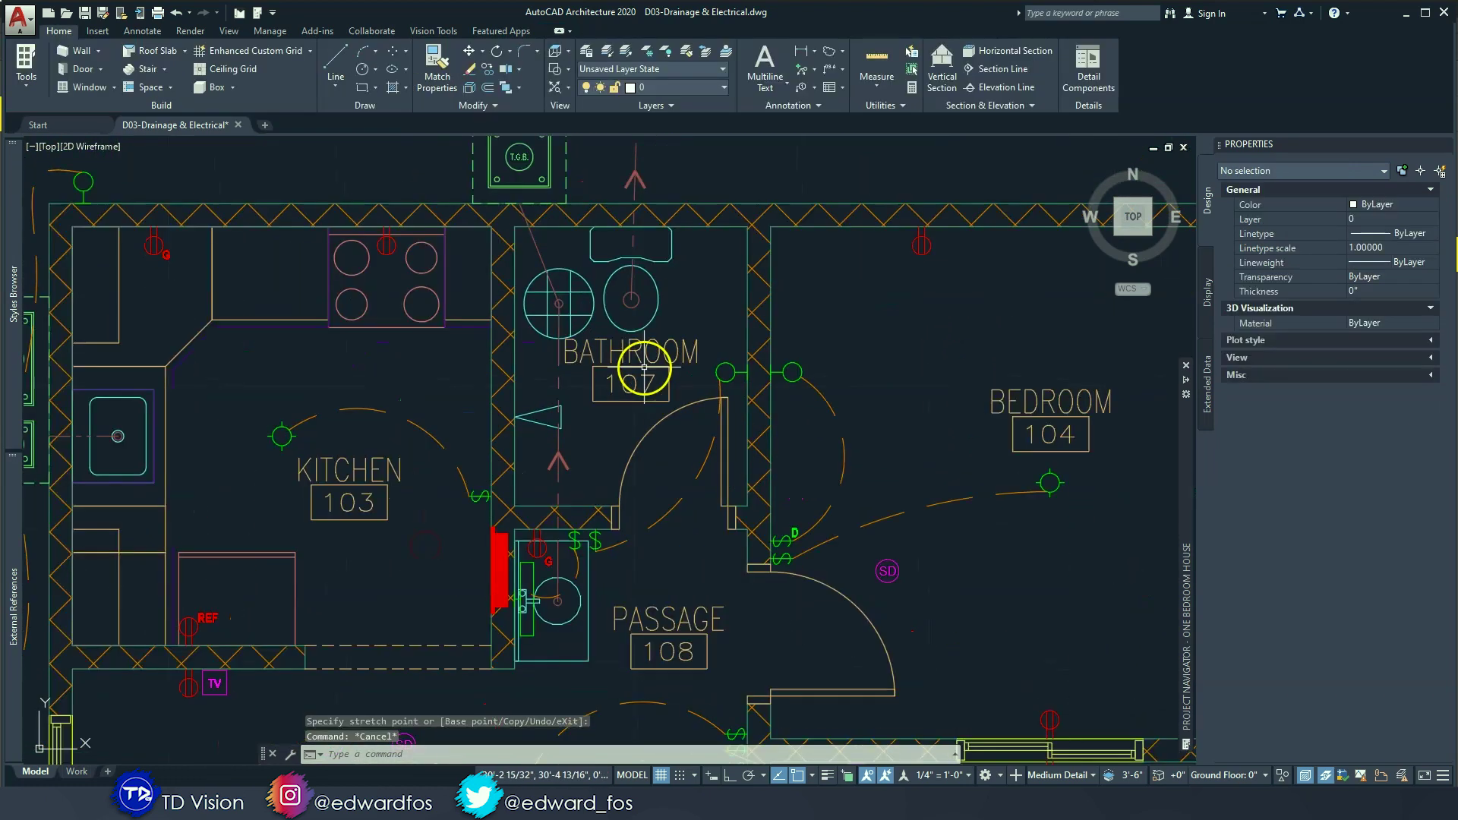
Step: Move the bathroom room tag down, away from the toilet and shower drain symbols
scroll(644, 368, up, 2)
click(568, 338)
click(623, 375)
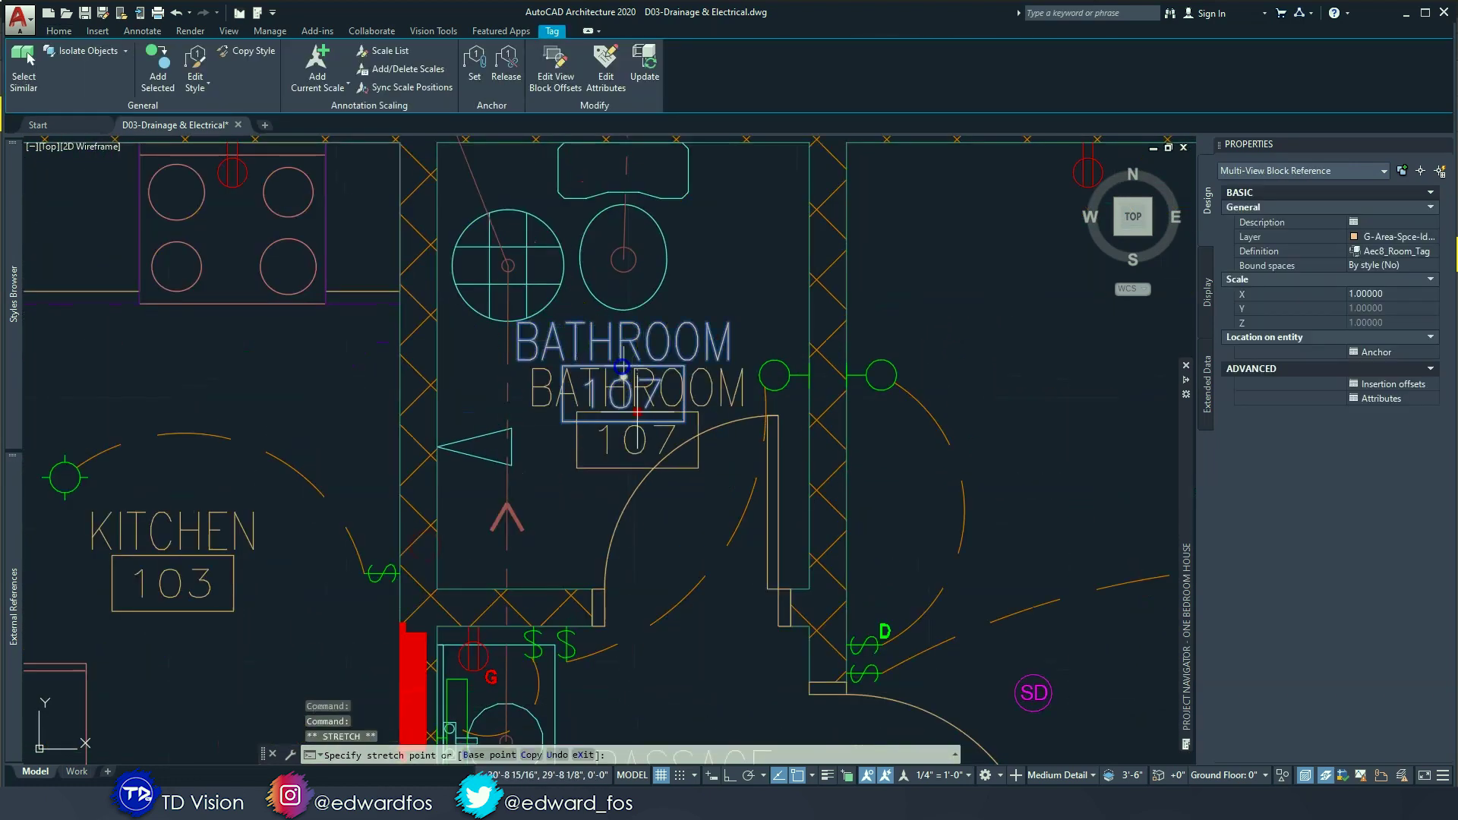
click(637, 451)
key(Escape)
scroll(714, 418, down, 3)
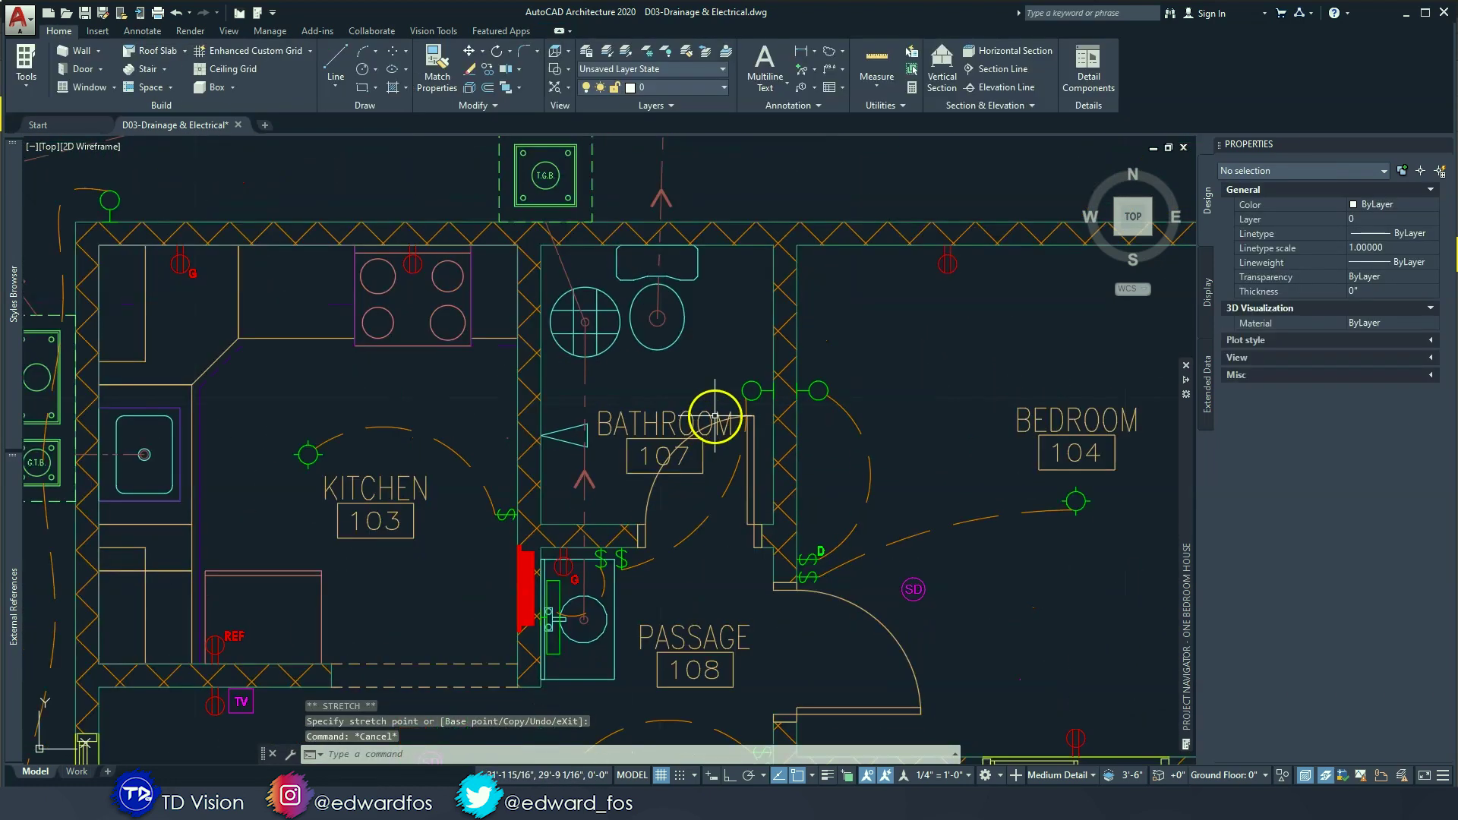
scroll(713, 432, down, 2)
mouse_move(648, 401)
middle_down()
mouse_move(701, 449)
mouse_move(728, 357)
middle_up()
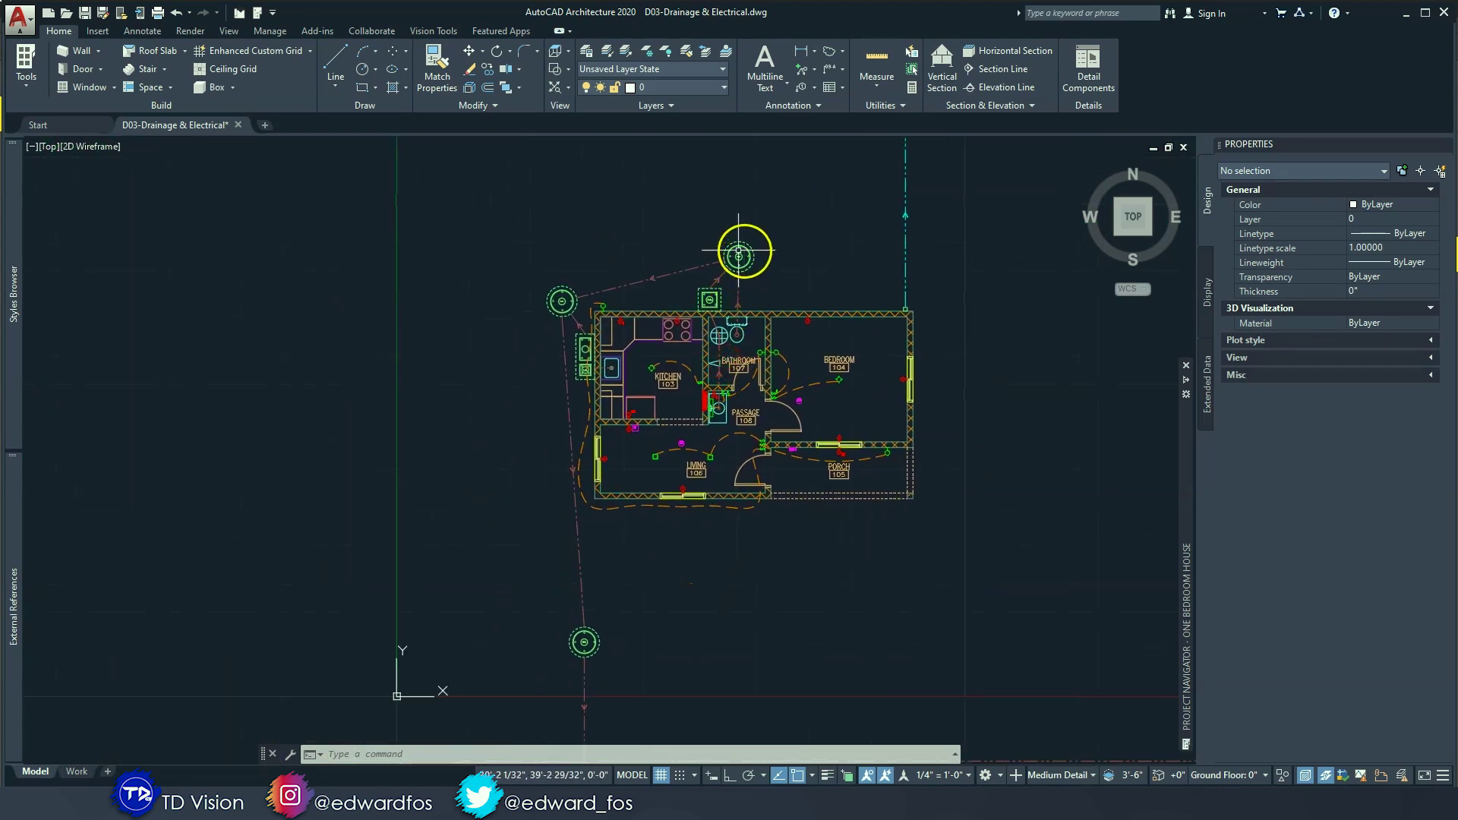
Step: Add the multiline text "M.H.1." above the manhole north of the bathroom
mouse_move(580, 621)
middle_down()
mouse_move(569, 521)
mouse_move(571, 598)
middle_up()
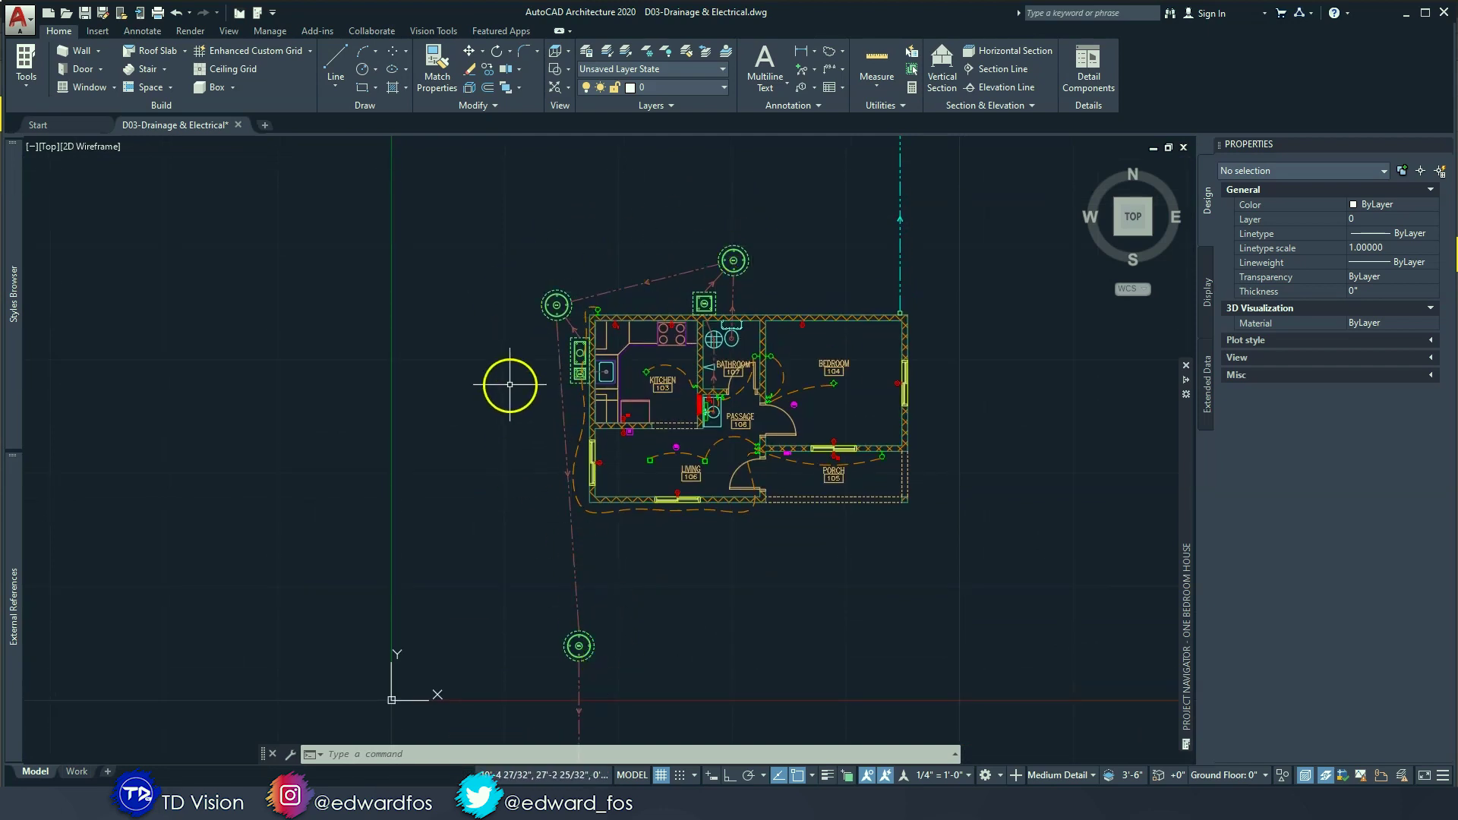
click(560, 303)
scroll(643, 280, up, 2)
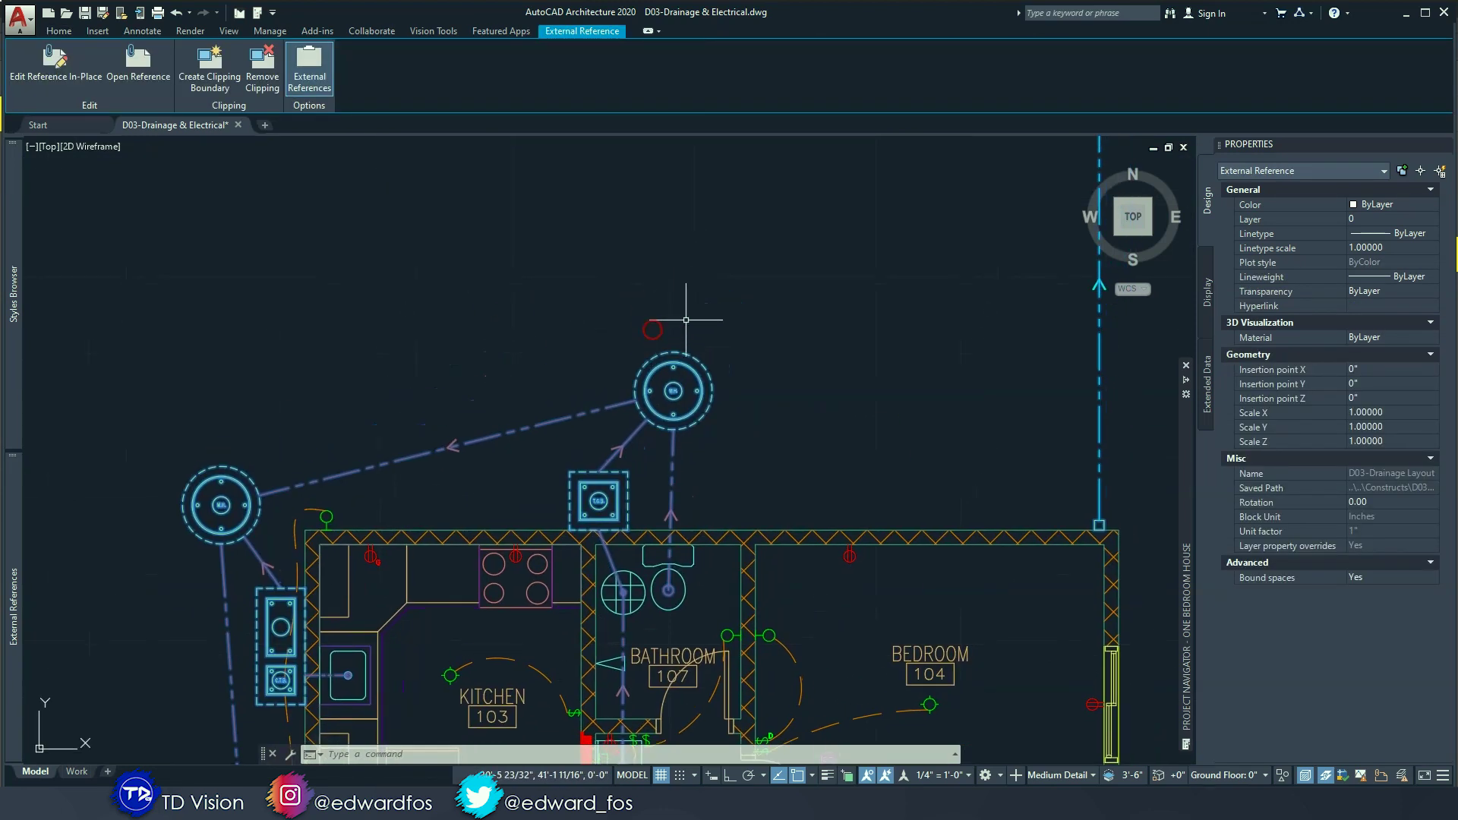
key(Escape)
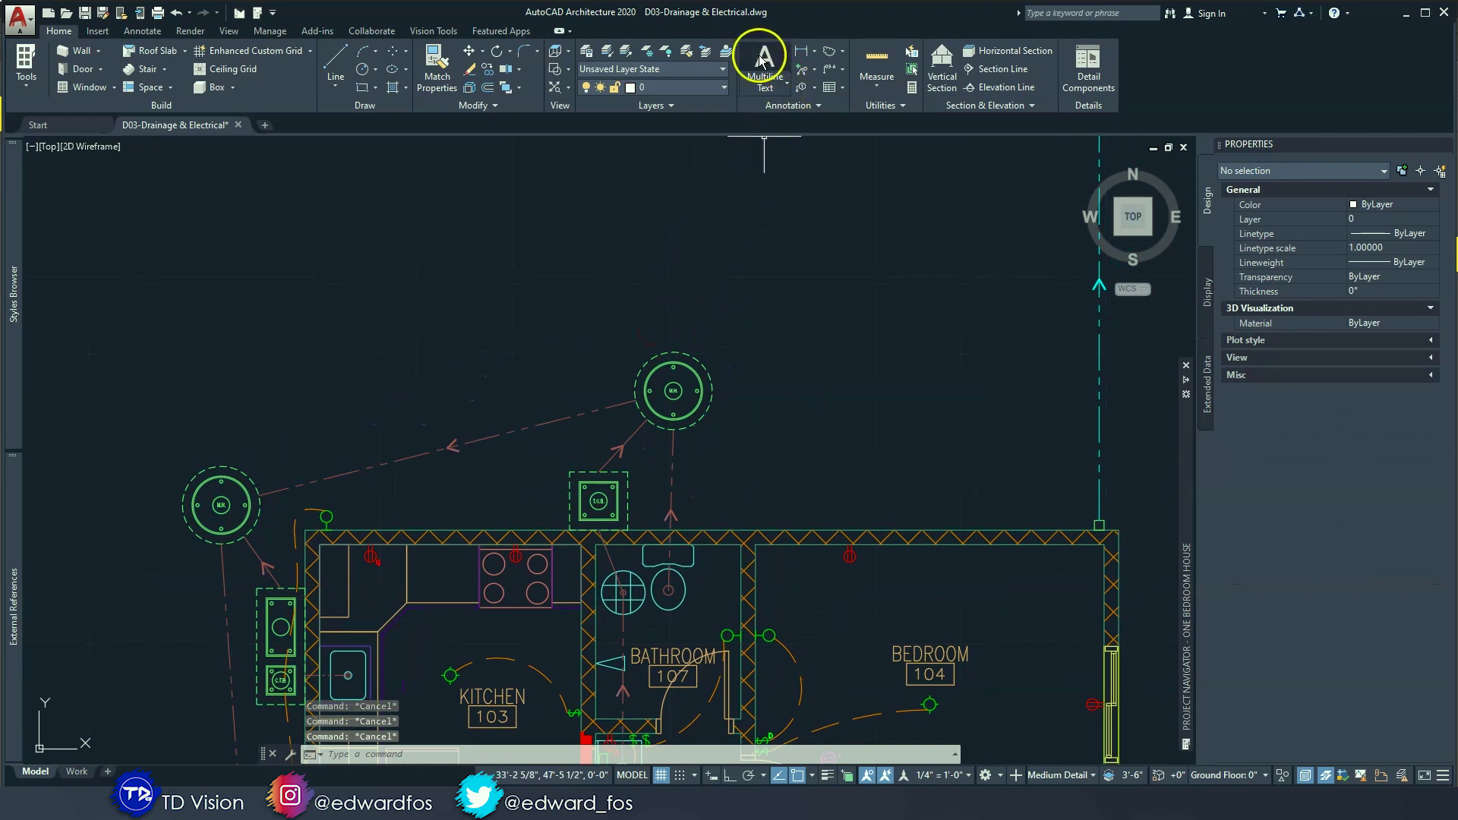
click(763, 59)
scroll(662, 338, up, 2)
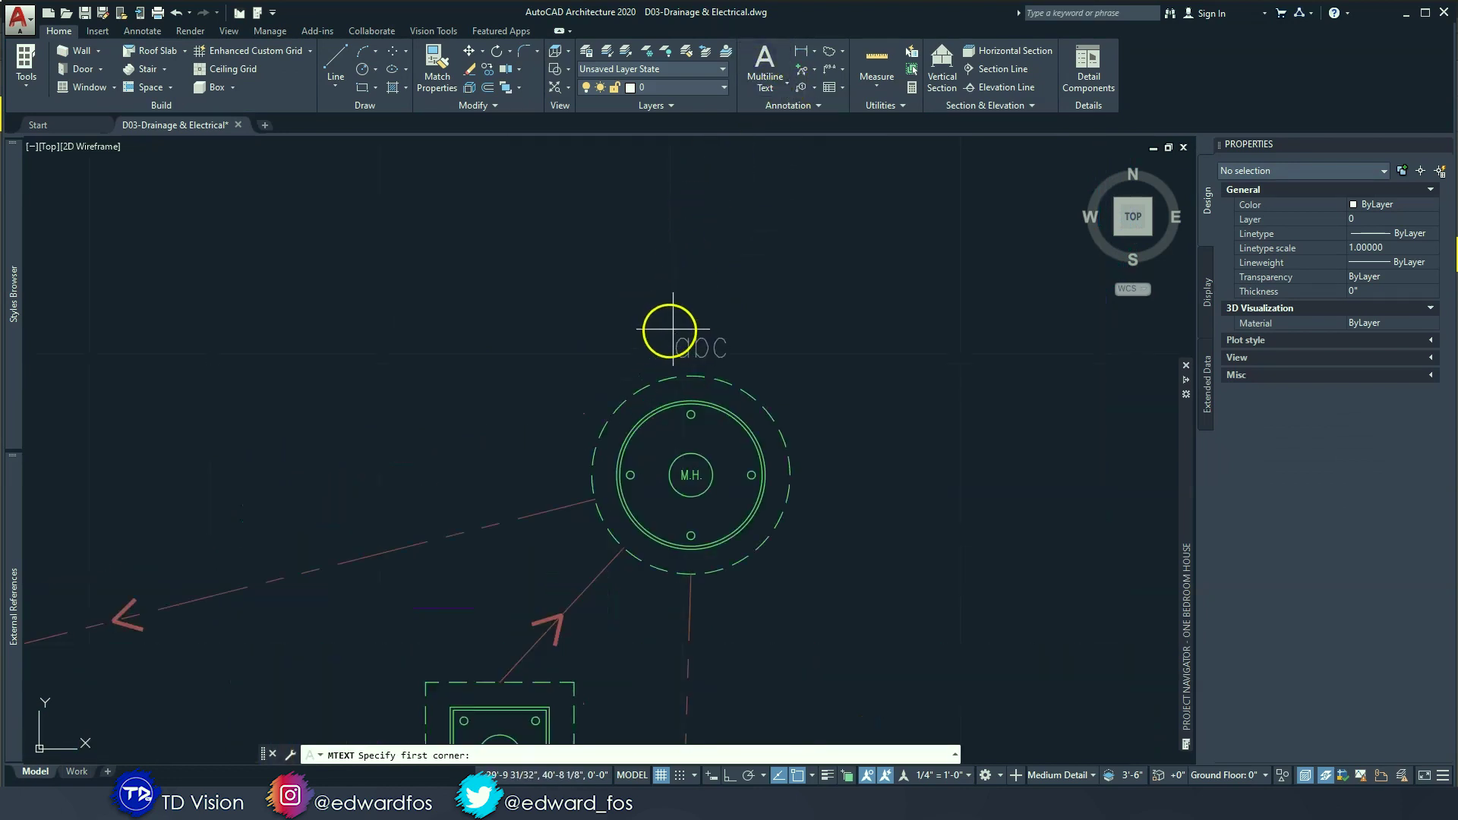
click(650, 288)
click(776, 350)
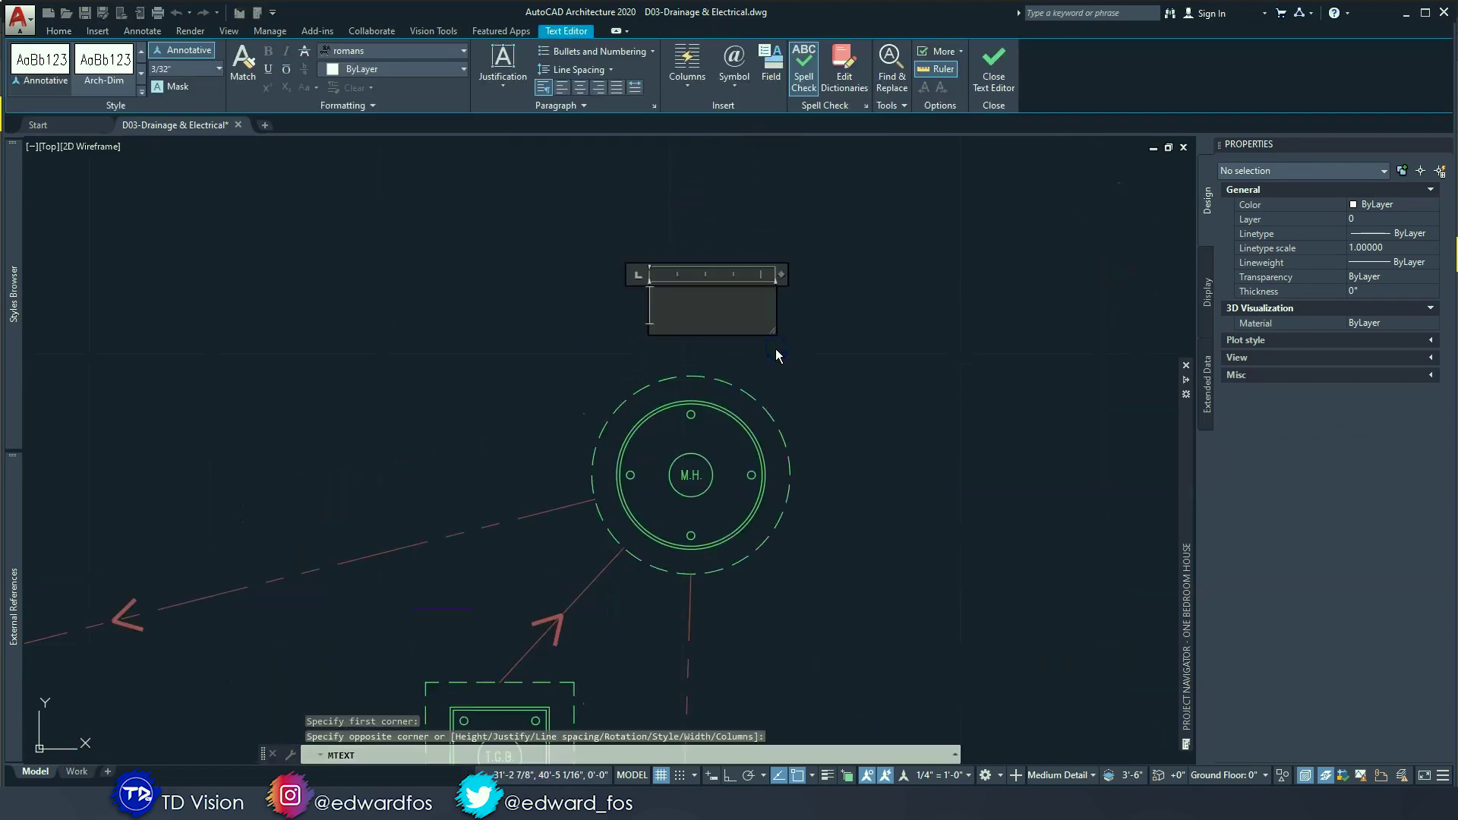
text(M.H.1.)
key(Escape)
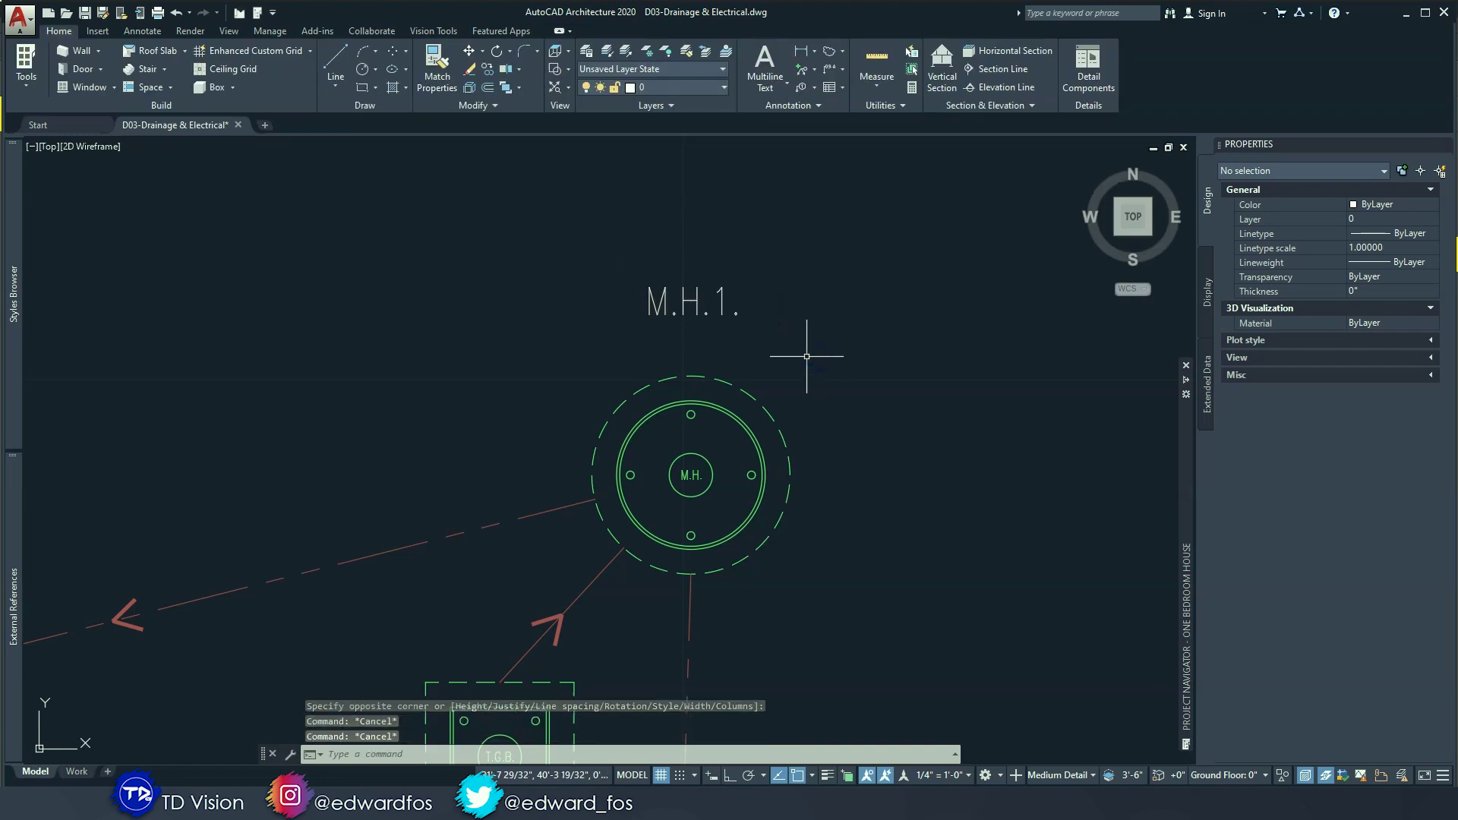
Step: Move the M.H.1. label down so it sits just above its manhole circle
key(Escape)
drag(807, 357, 600, 253)
text(m)
key(Return)
click(832, 278)
click(836, 322)
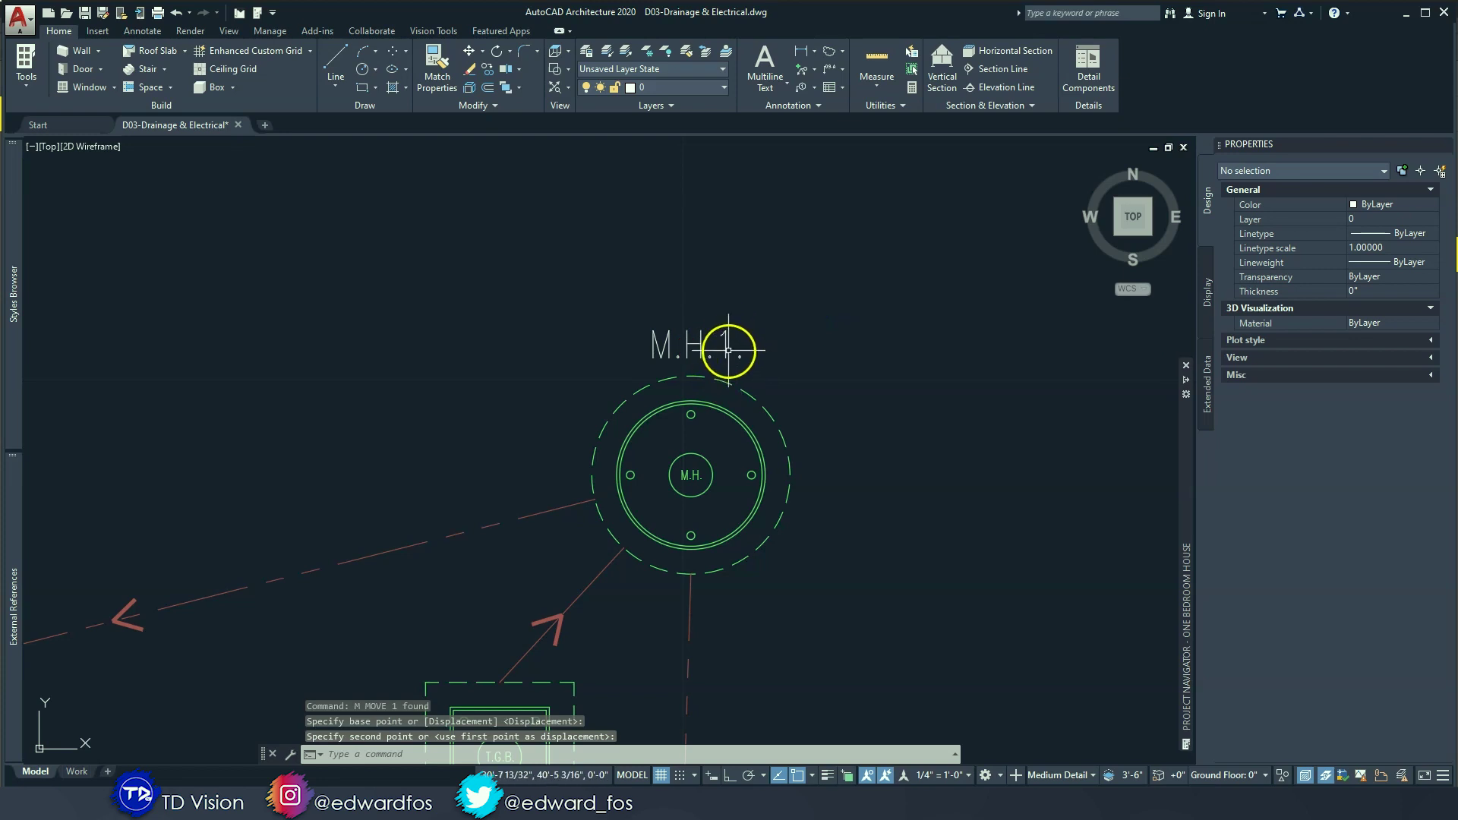
Step: Copy the M.H.1. label to just above the manhole at the northwest corner outside the kitchen
scroll(737, 348, down, 3)
scroll(817, 243, up, 1)
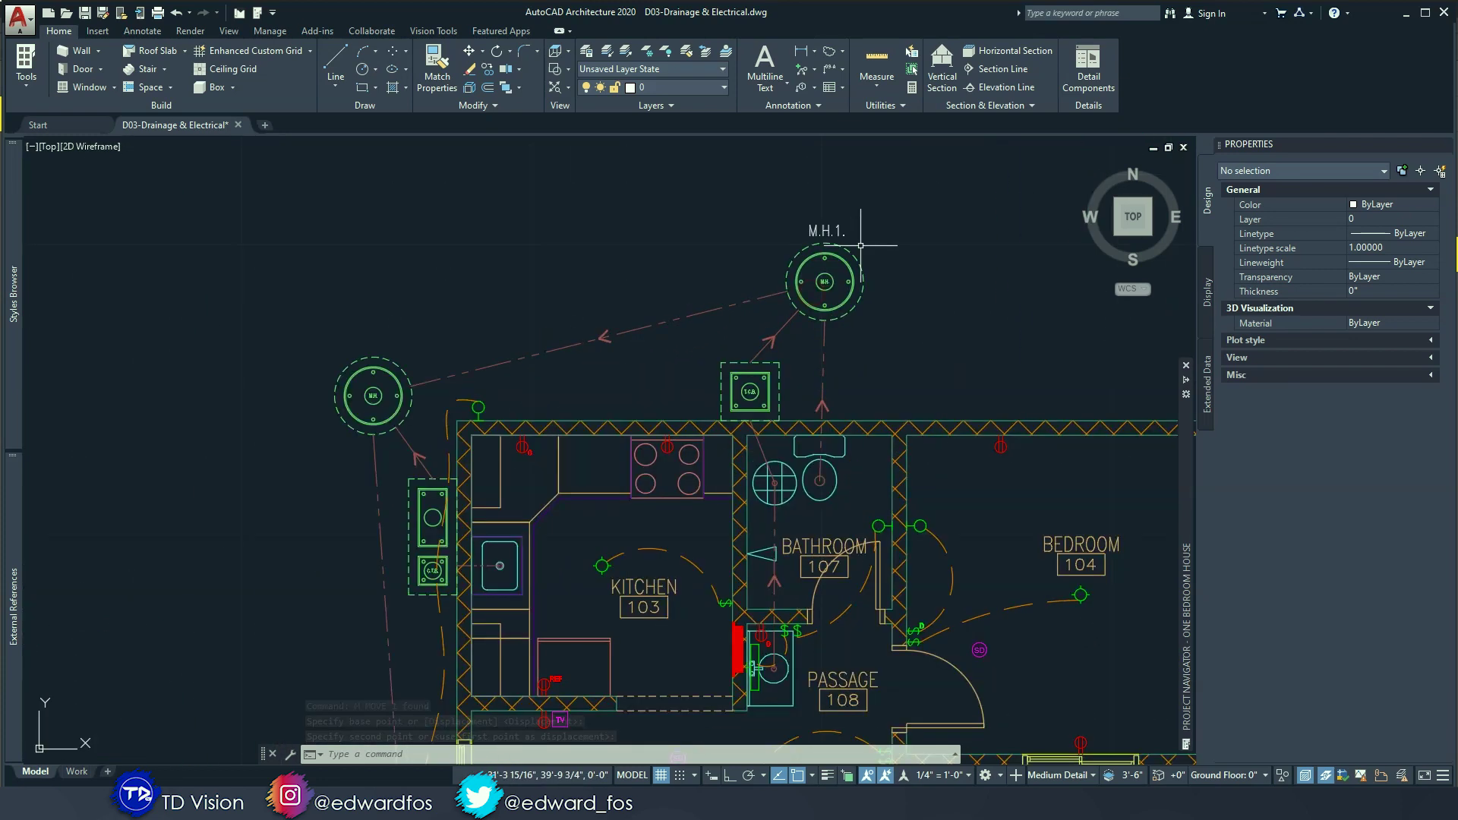
scroll(824, 237, up, 1)
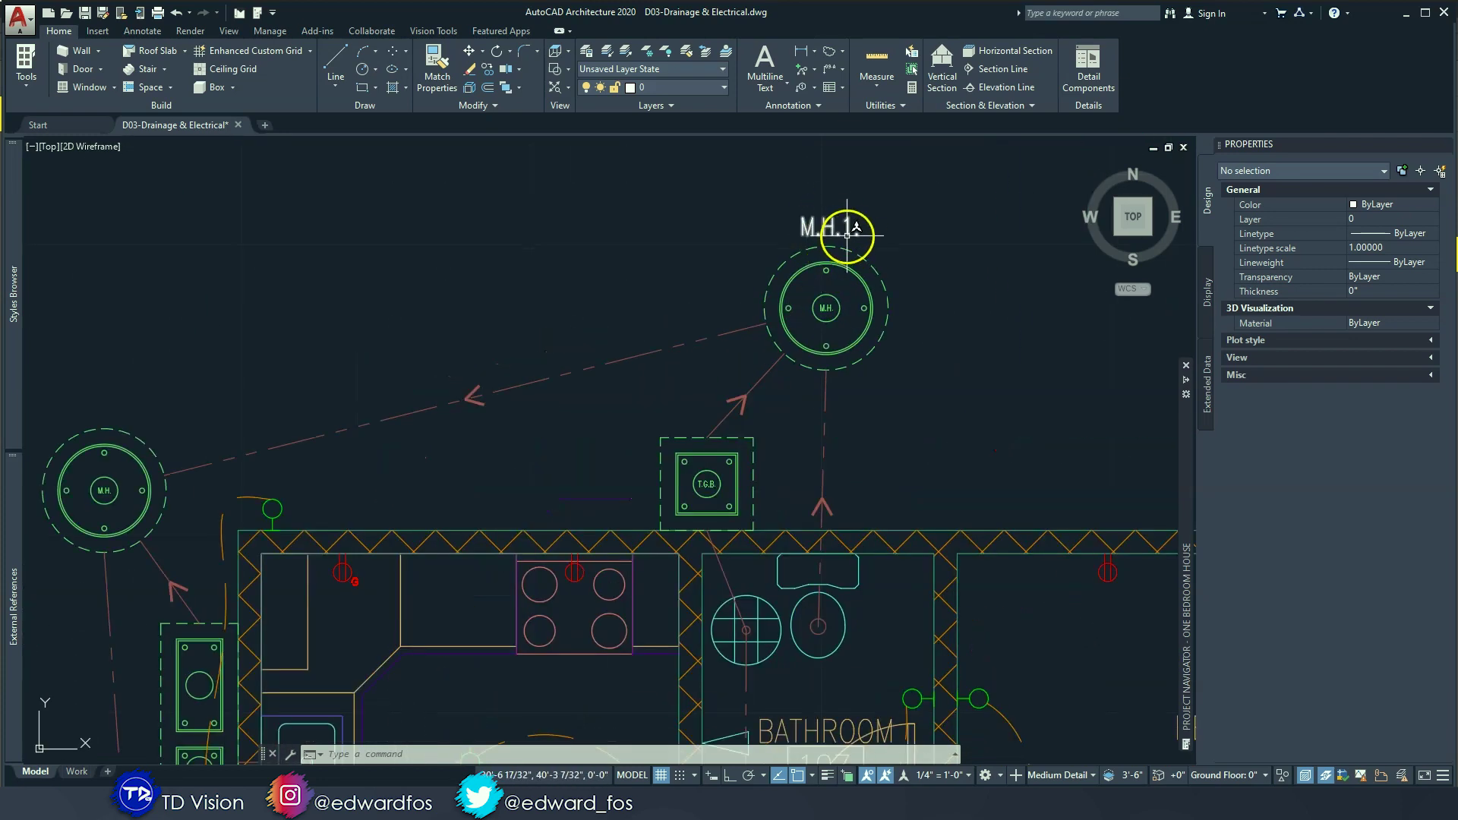
scroll(846, 228, down, 3)
scroll(562, 275, down, 2)
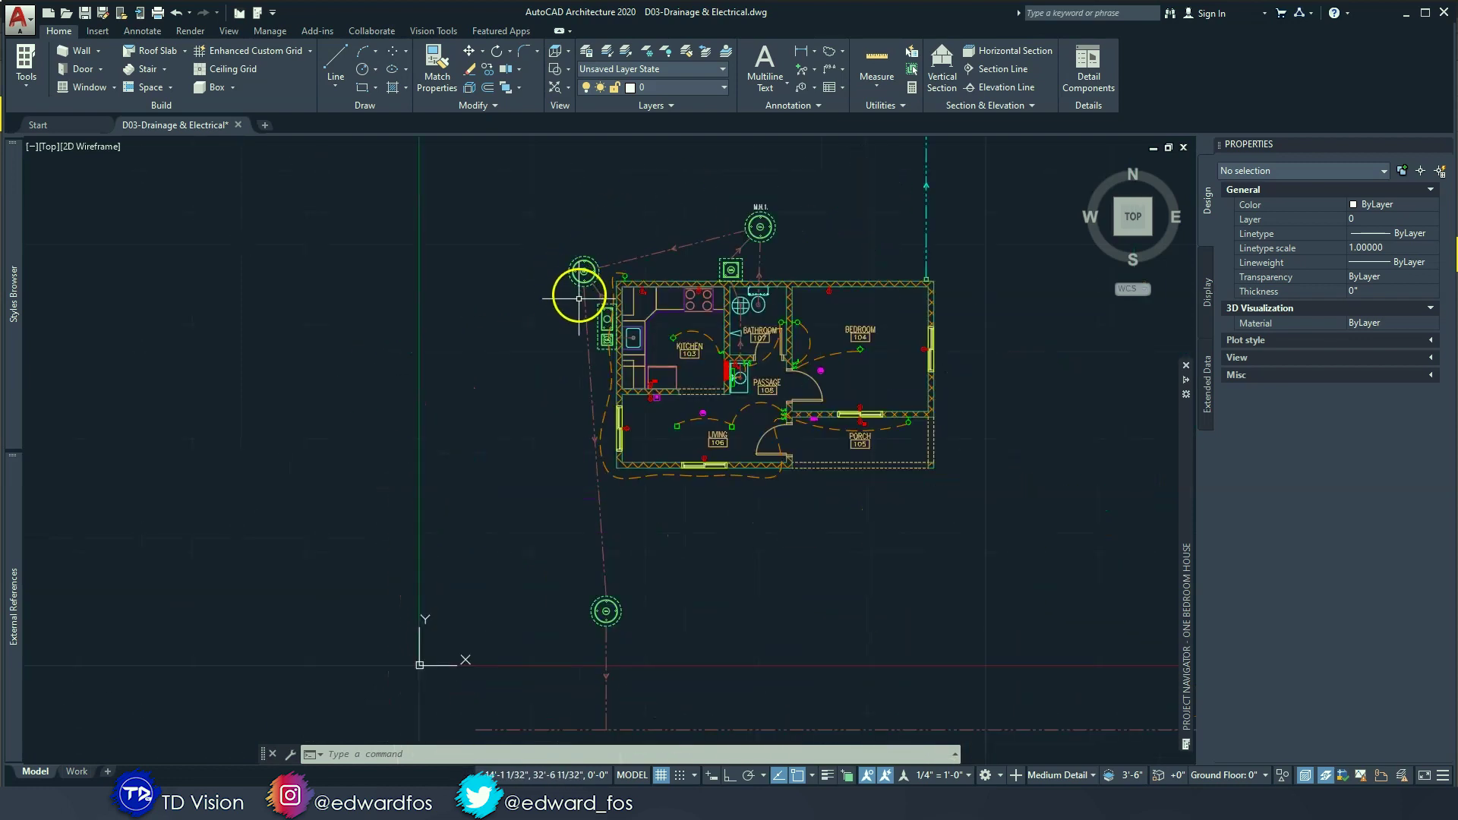
scroll(730, 194, up, 5)
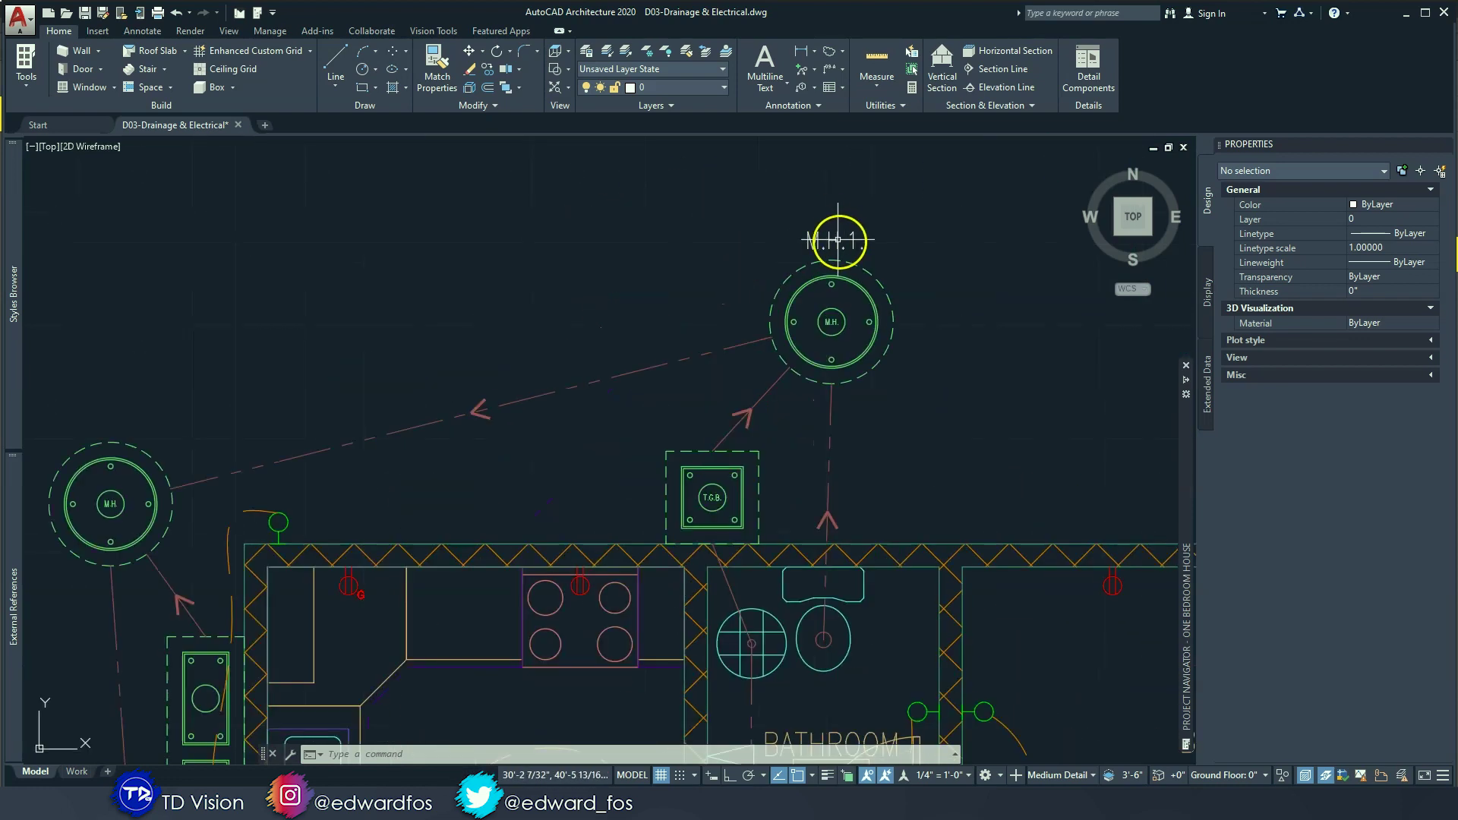
click(836, 238)
click(487, 68)
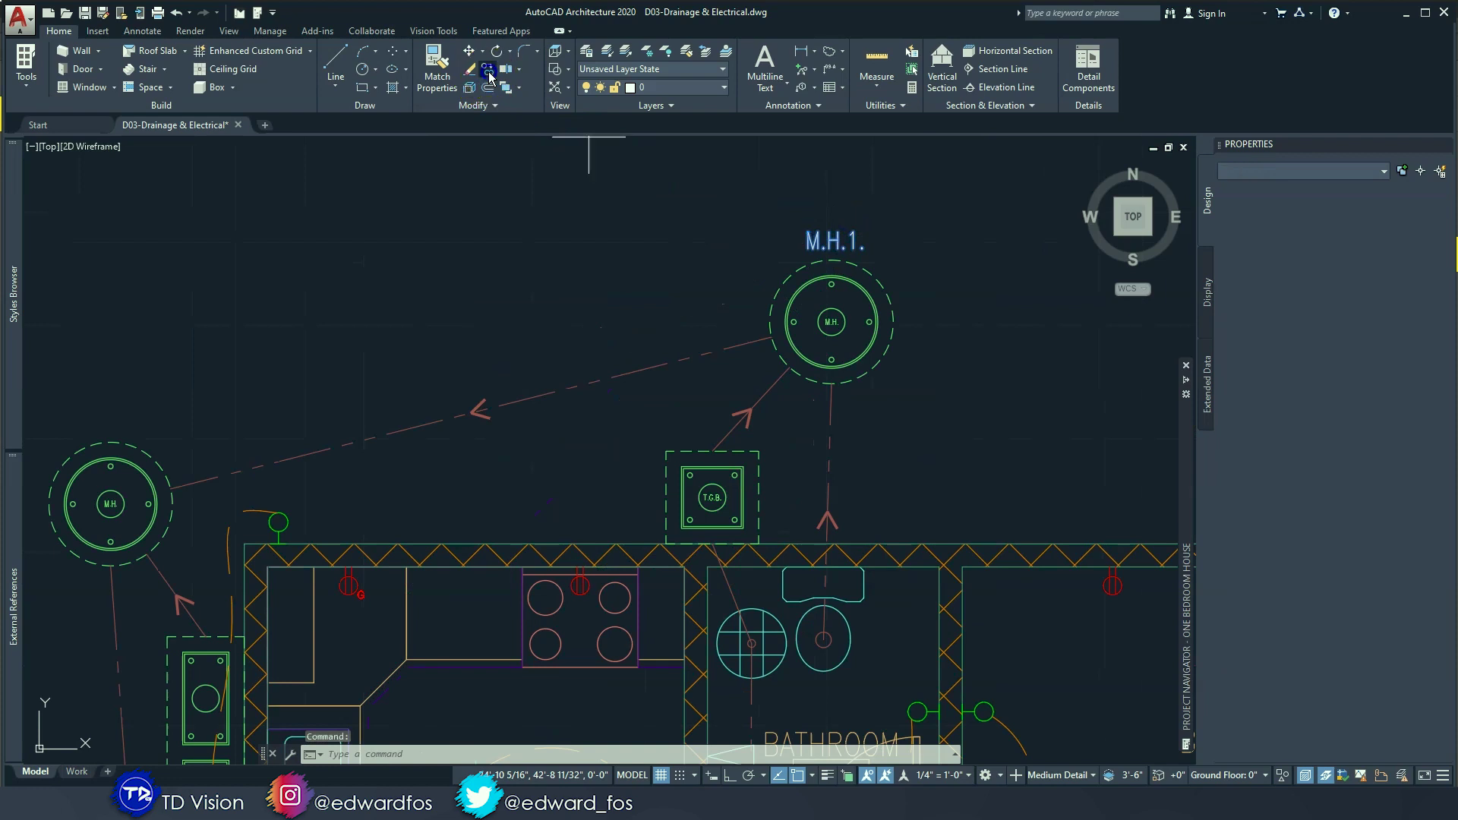
click(930, 240)
middle_drag(478, 266, 1040, 242)
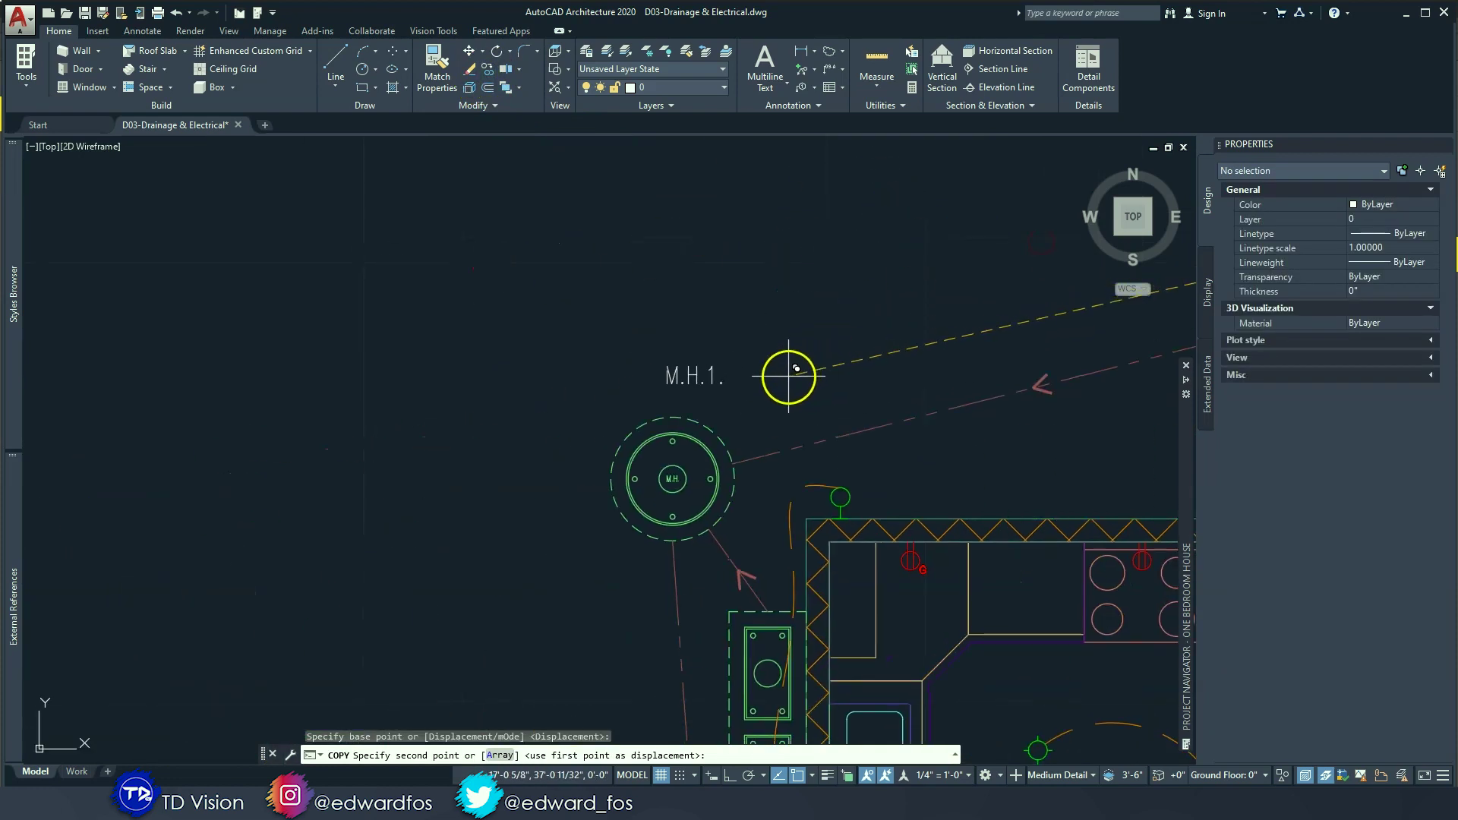
key(Escape)
Step: Change the copied label above the northwest manhole to "M.H.2."
double_click(683, 400)
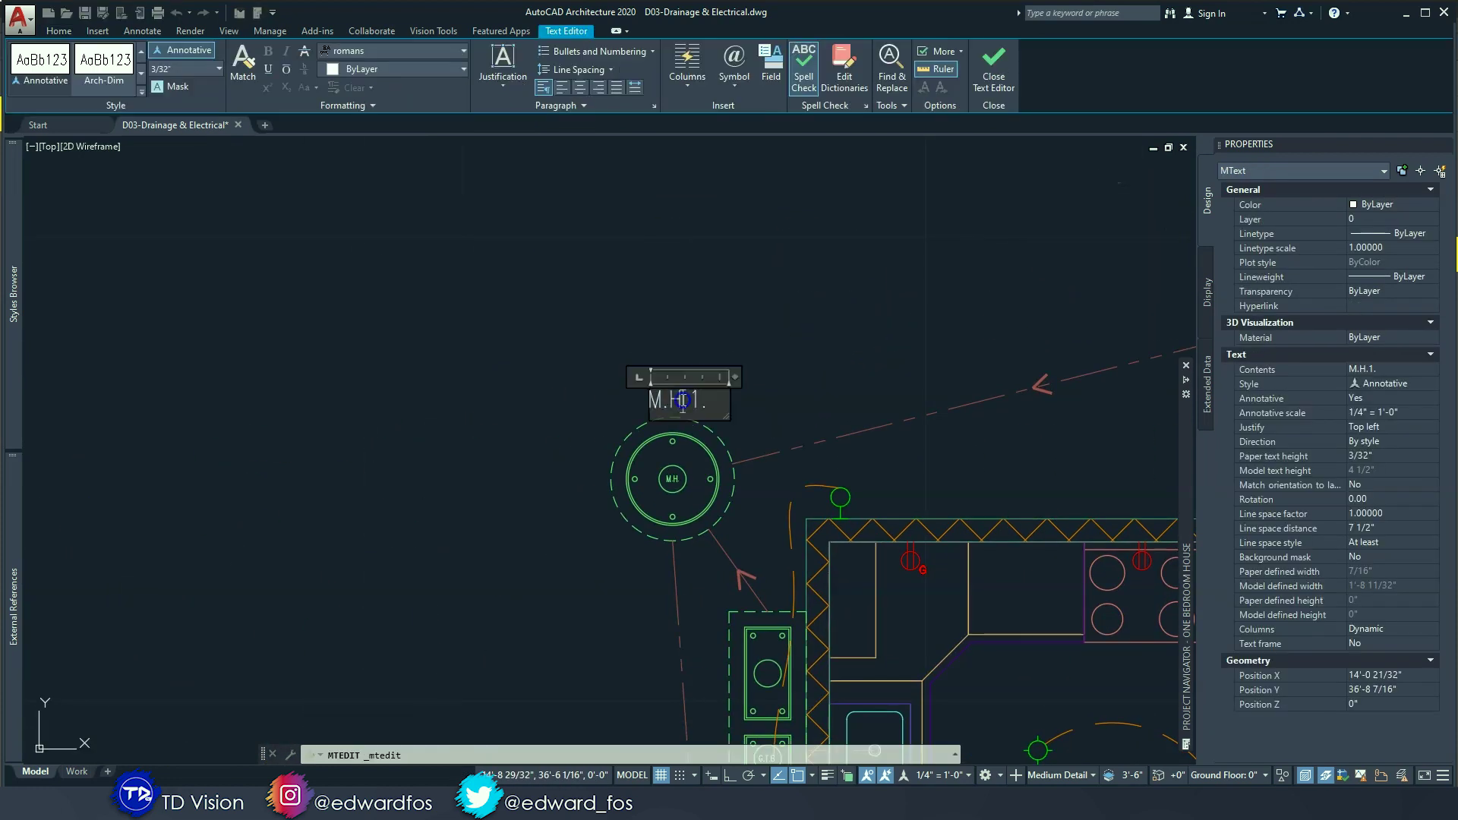
text(2)
click(780, 284)
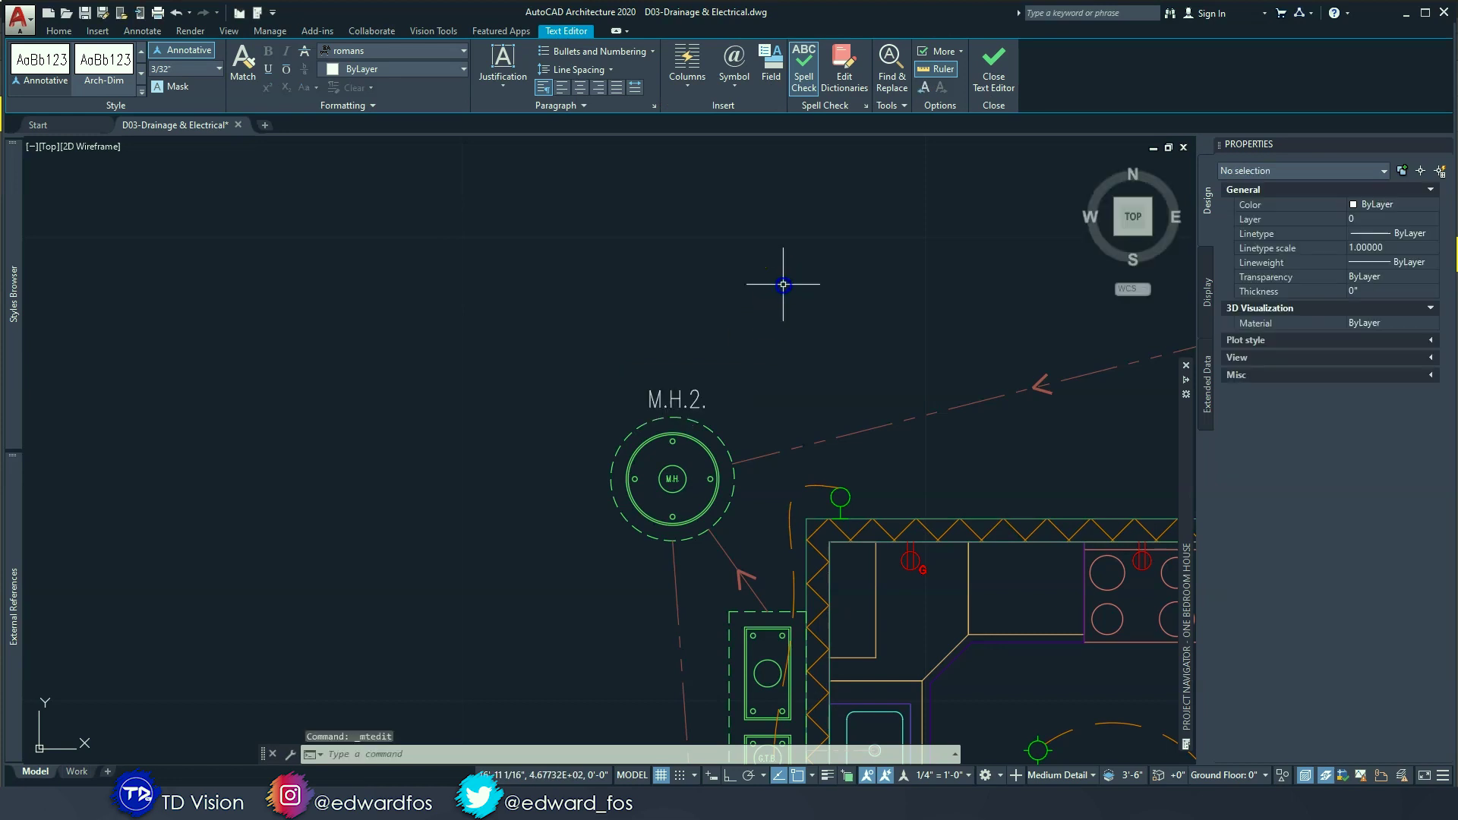
Step: Copy the M.H.2. label to the left side of the southernmost manhole
scroll(781, 283, down, 2)
click(590, 353)
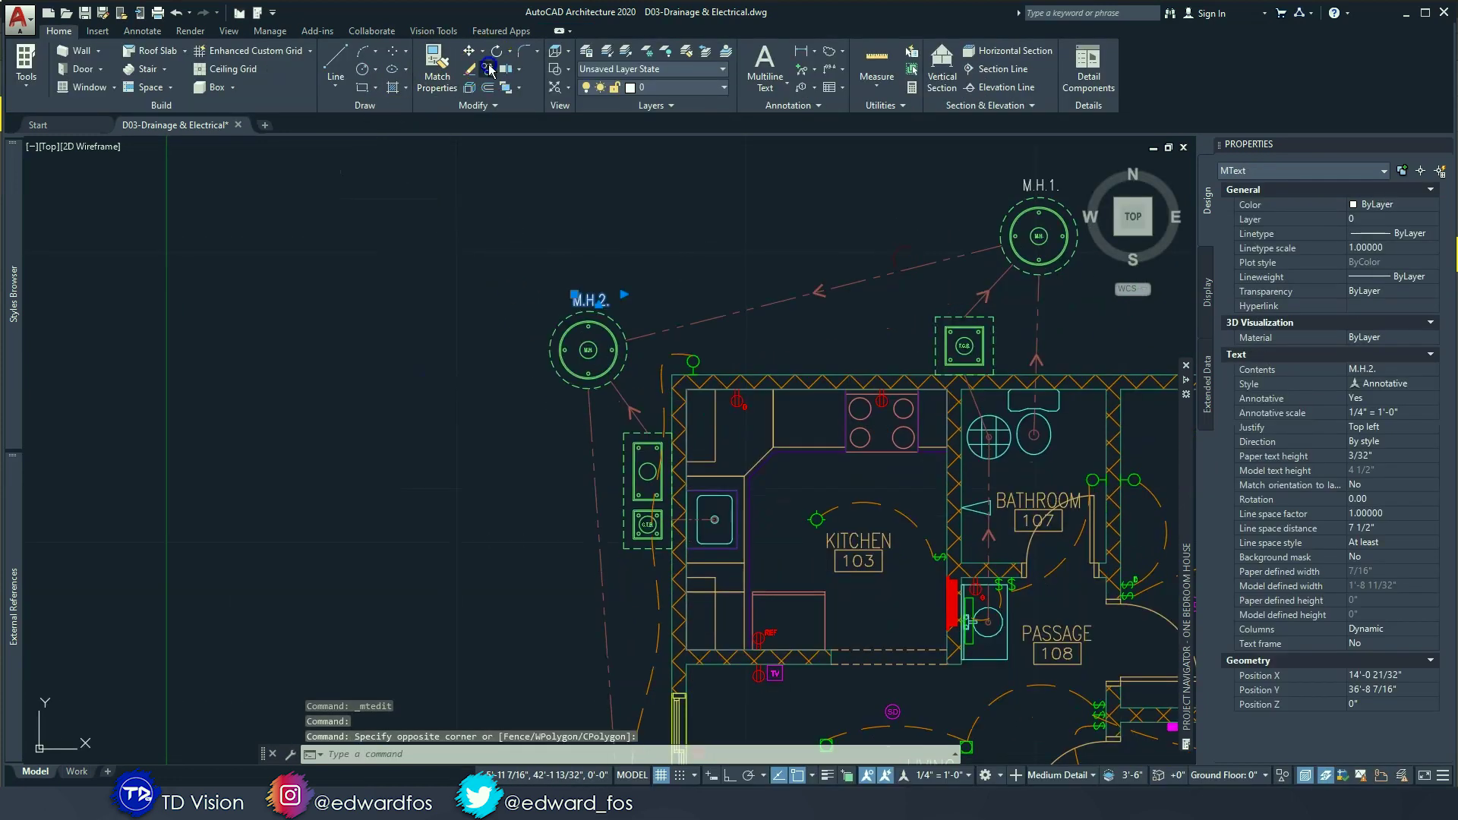
click(487, 68)
click(536, 294)
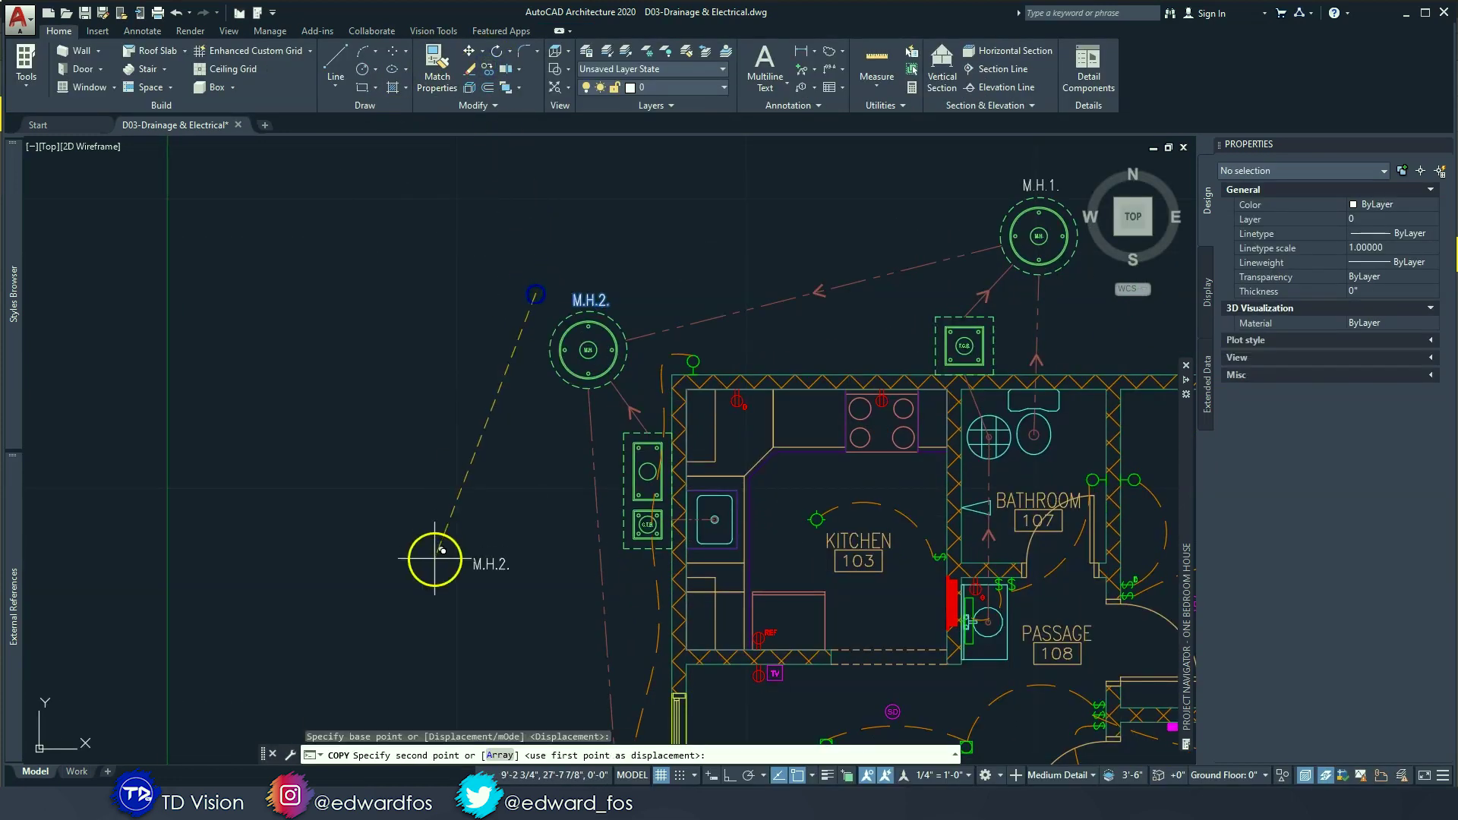
middle_drag(440, 623, 518, 152)
middle_drag(540, 562, 609, 168)
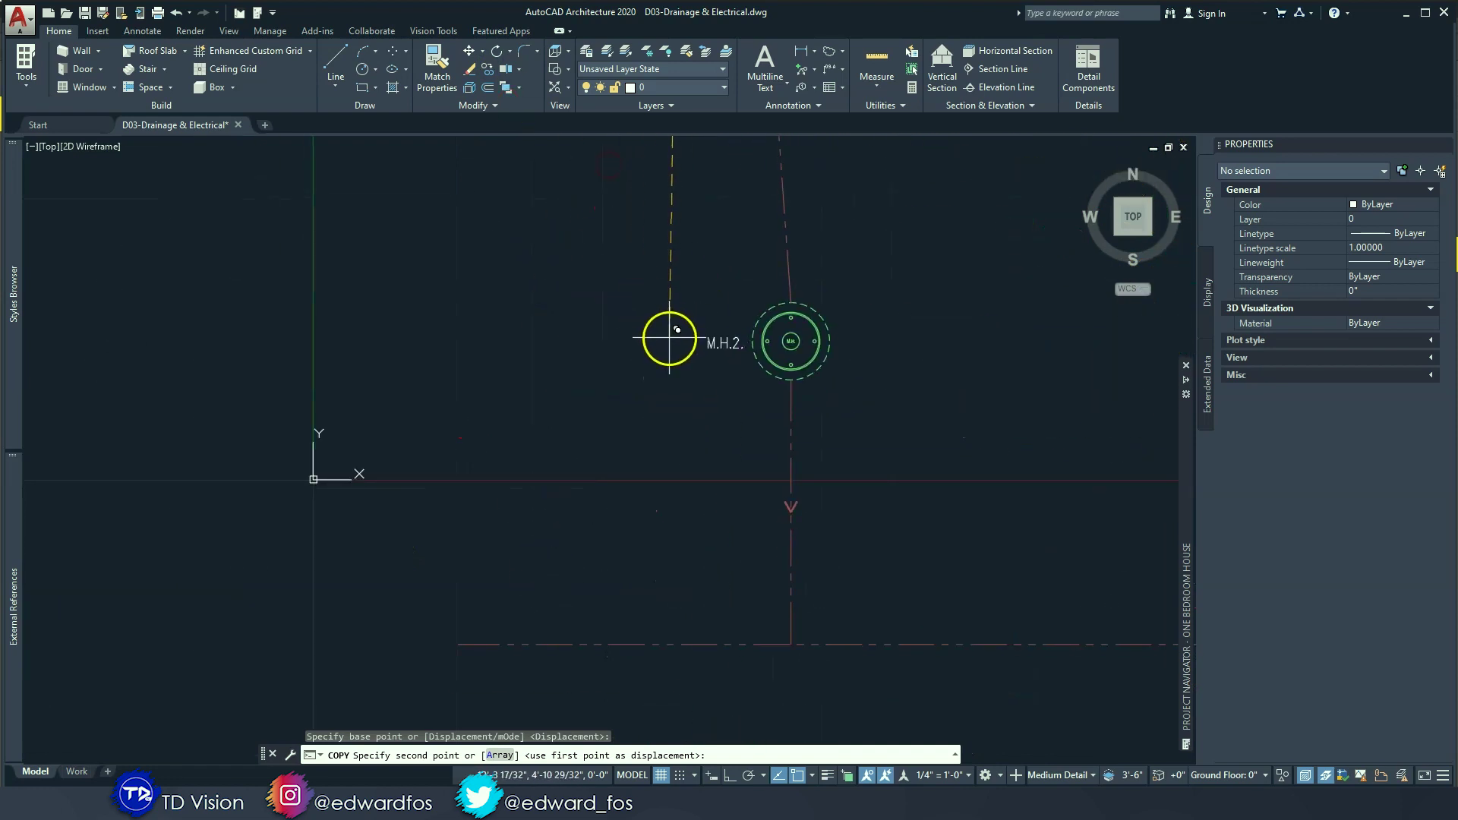
click(670, 334)
key(Escape)
Step: Change the label beside the southernmost manhole to "M.H.3."
scroll(744, 350, up, 3)
double_click(744, 350)
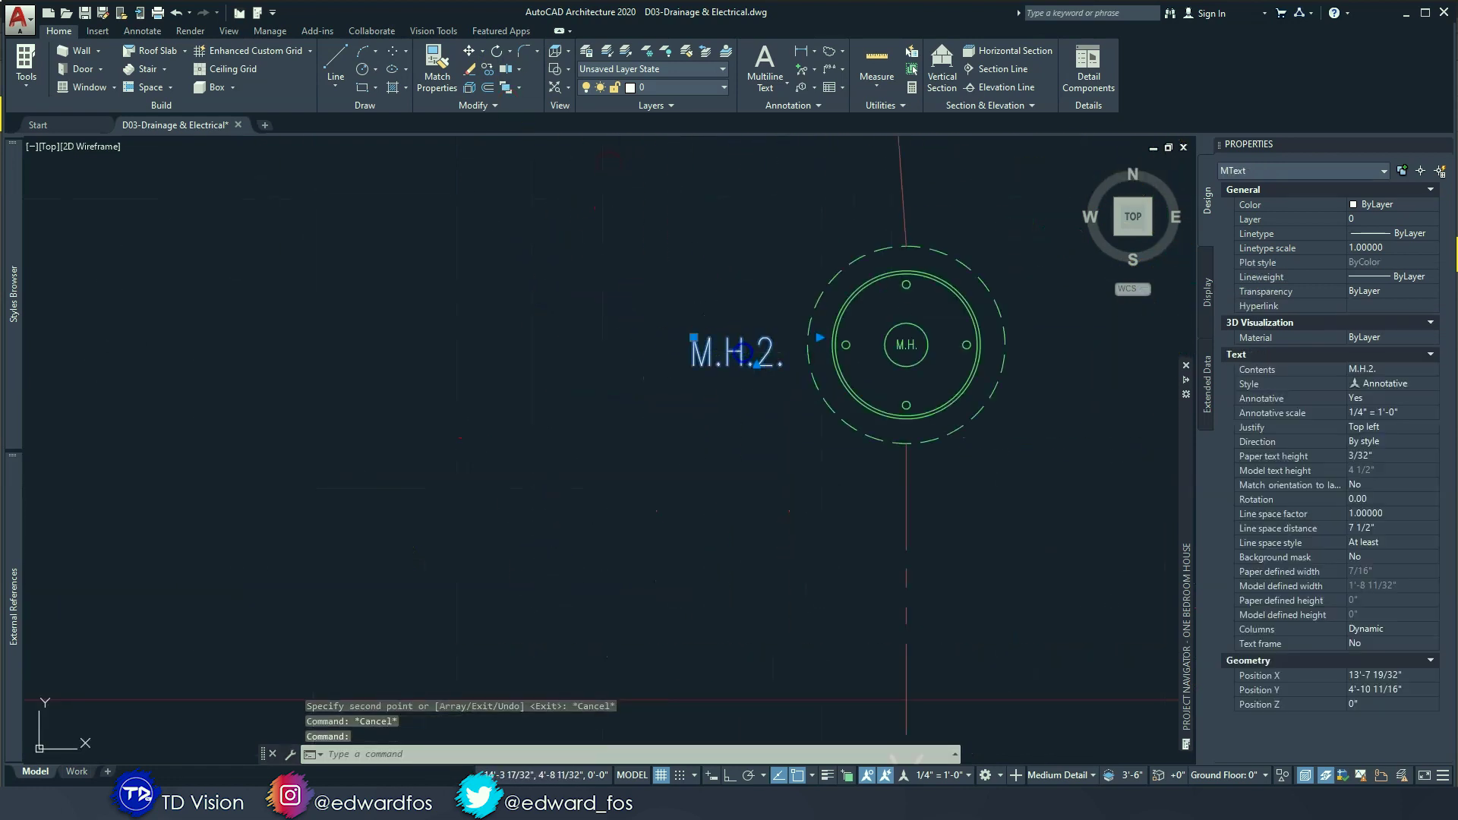
key(Escape)
scroll(772, 284, down, 6)
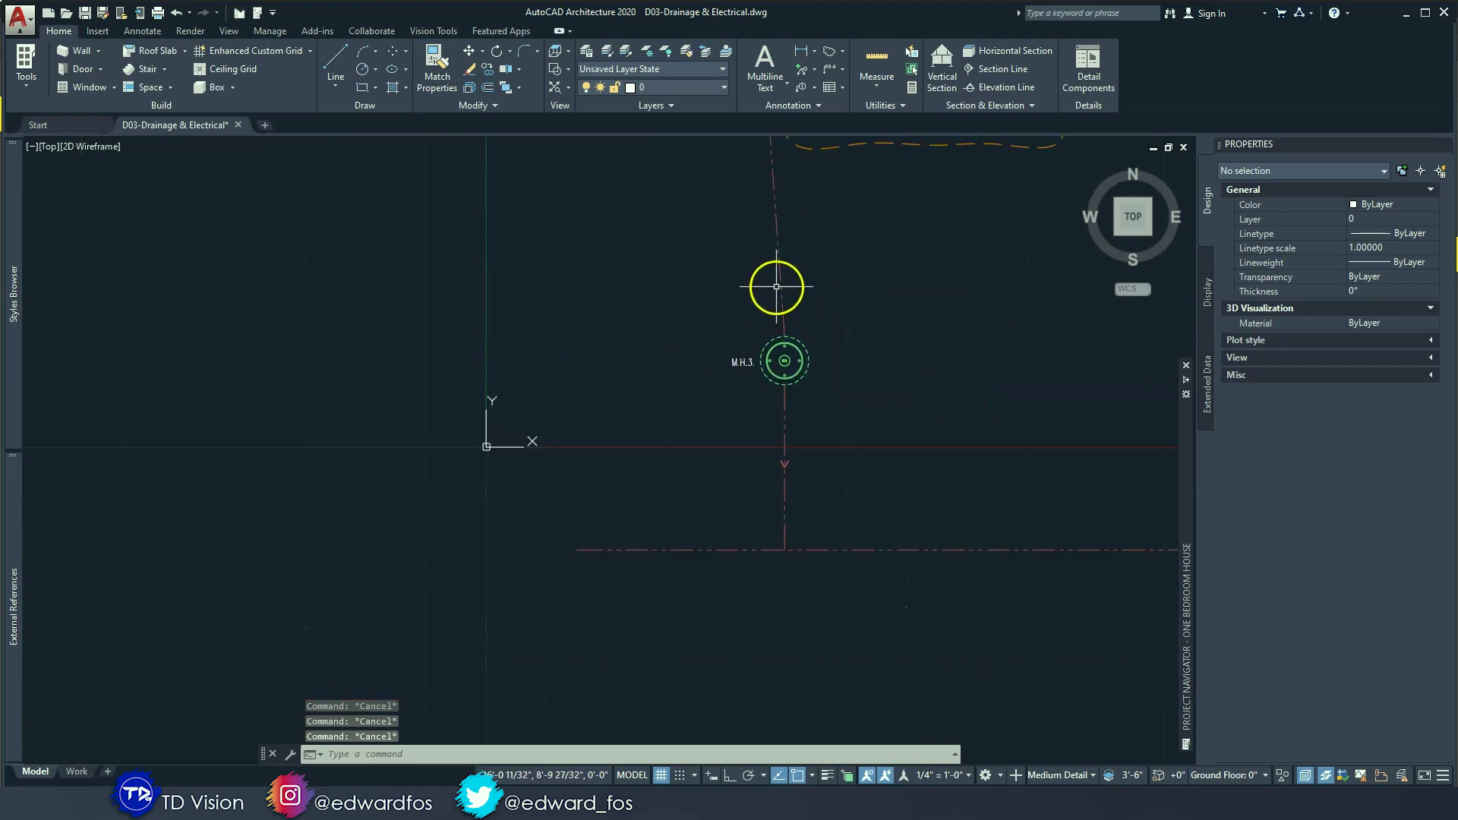
Step: Examine the three labelled manholes and the drainage pipe runs connecting them around the house
scroll(748, 341, up, 2)
middle_drag(643, 415, 722, 172)
middle_drag(748, 263, 722, 390)
middle_drag(867, 189, 854, 268)
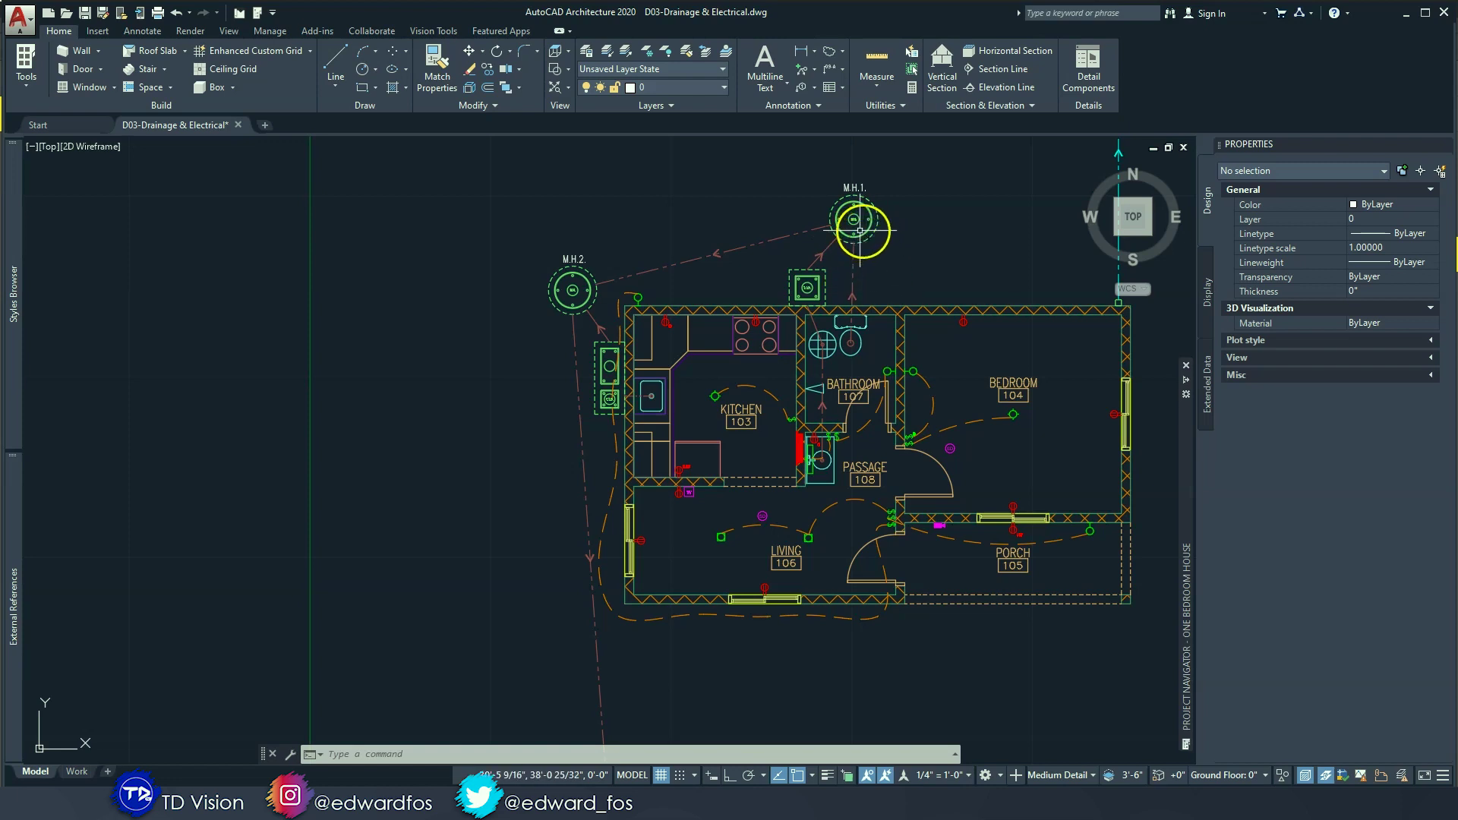
middle_drag(761, 465, 775, 155)
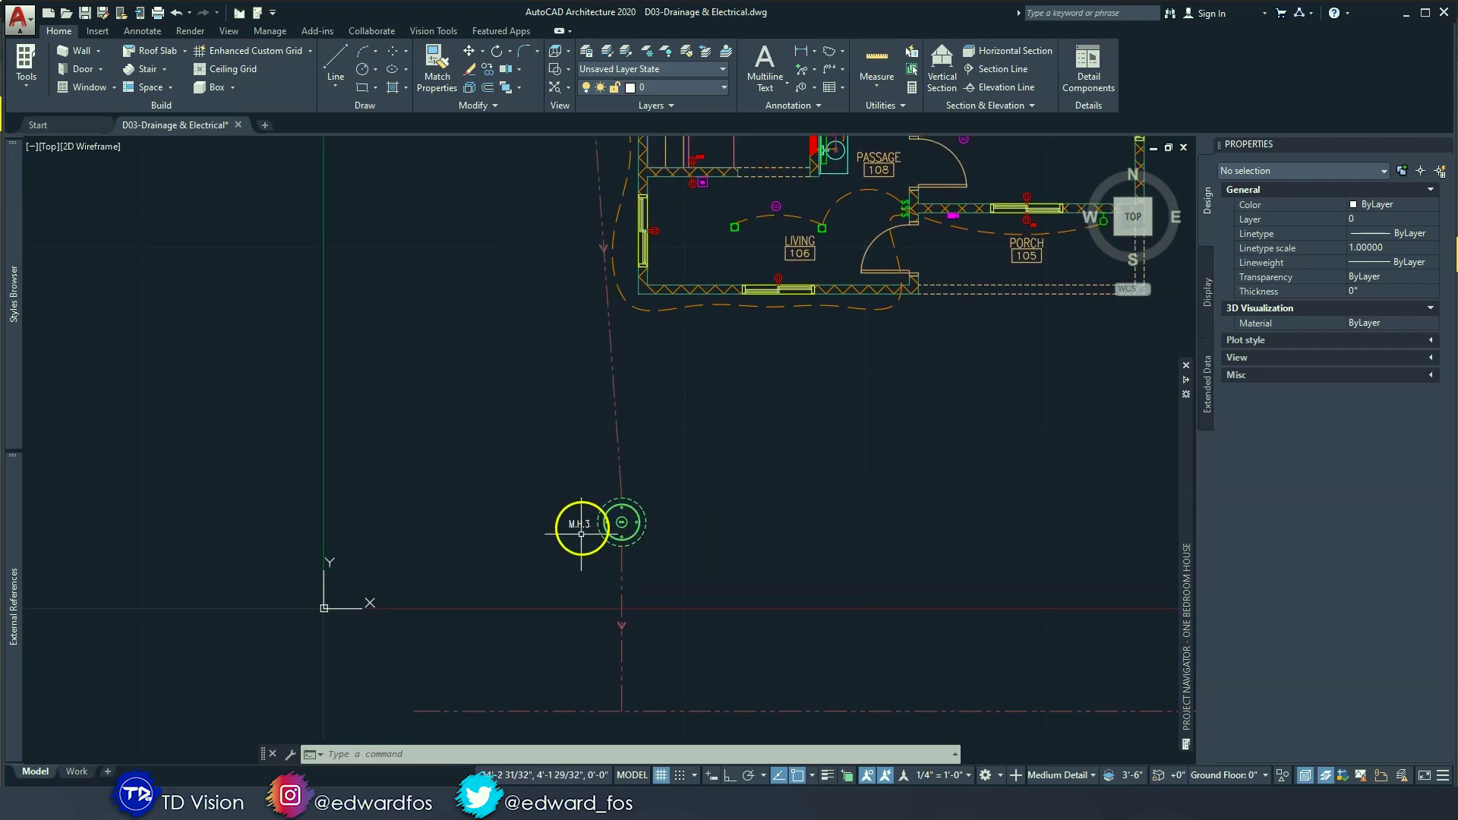
middle_drag(744, 420, 768, 660)
middle_drag(799, 372, 772, 466)
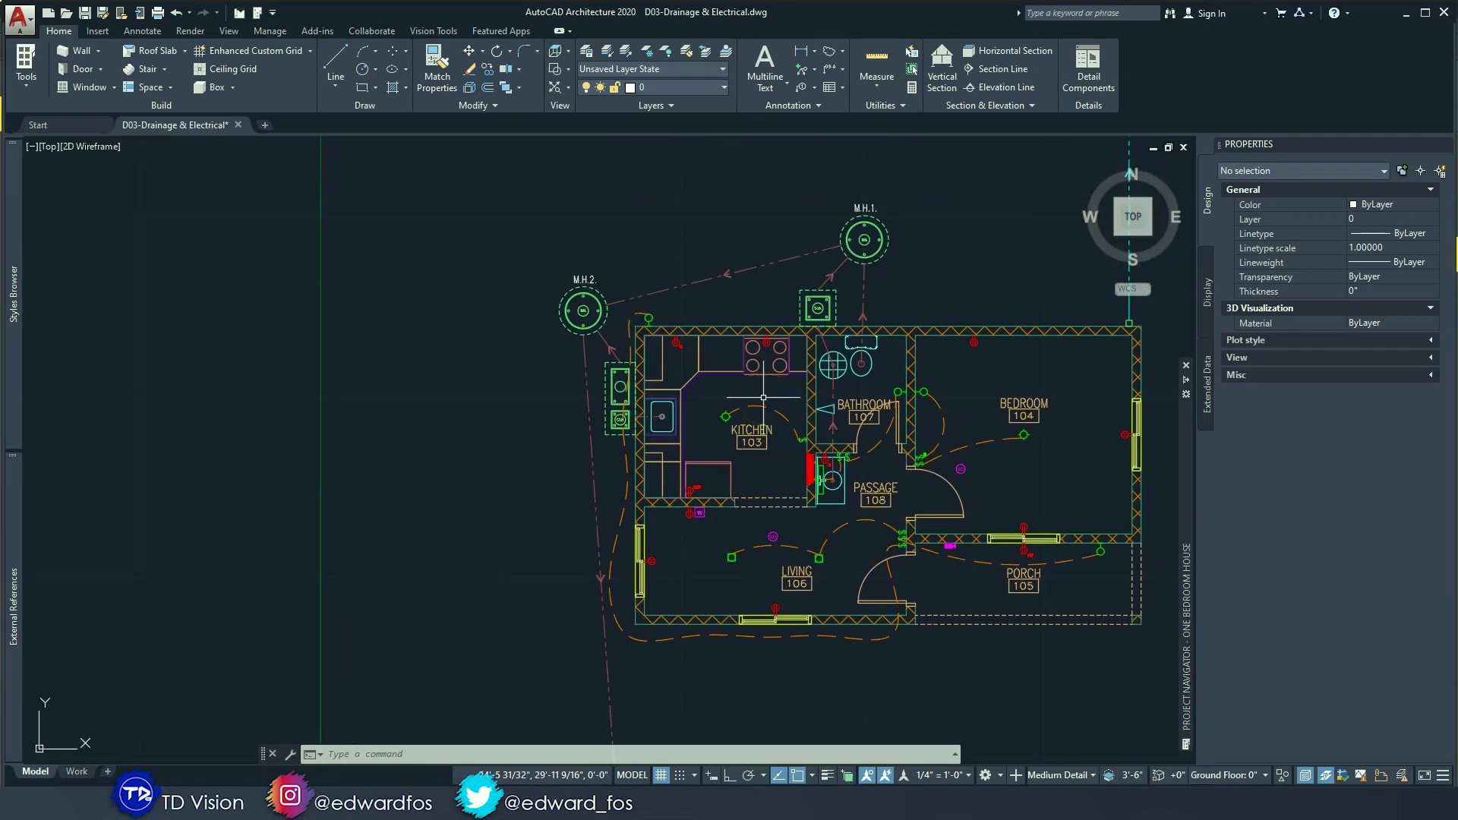
scroll(764, 397, down, 3)
scroll(828, 324, up, 3)
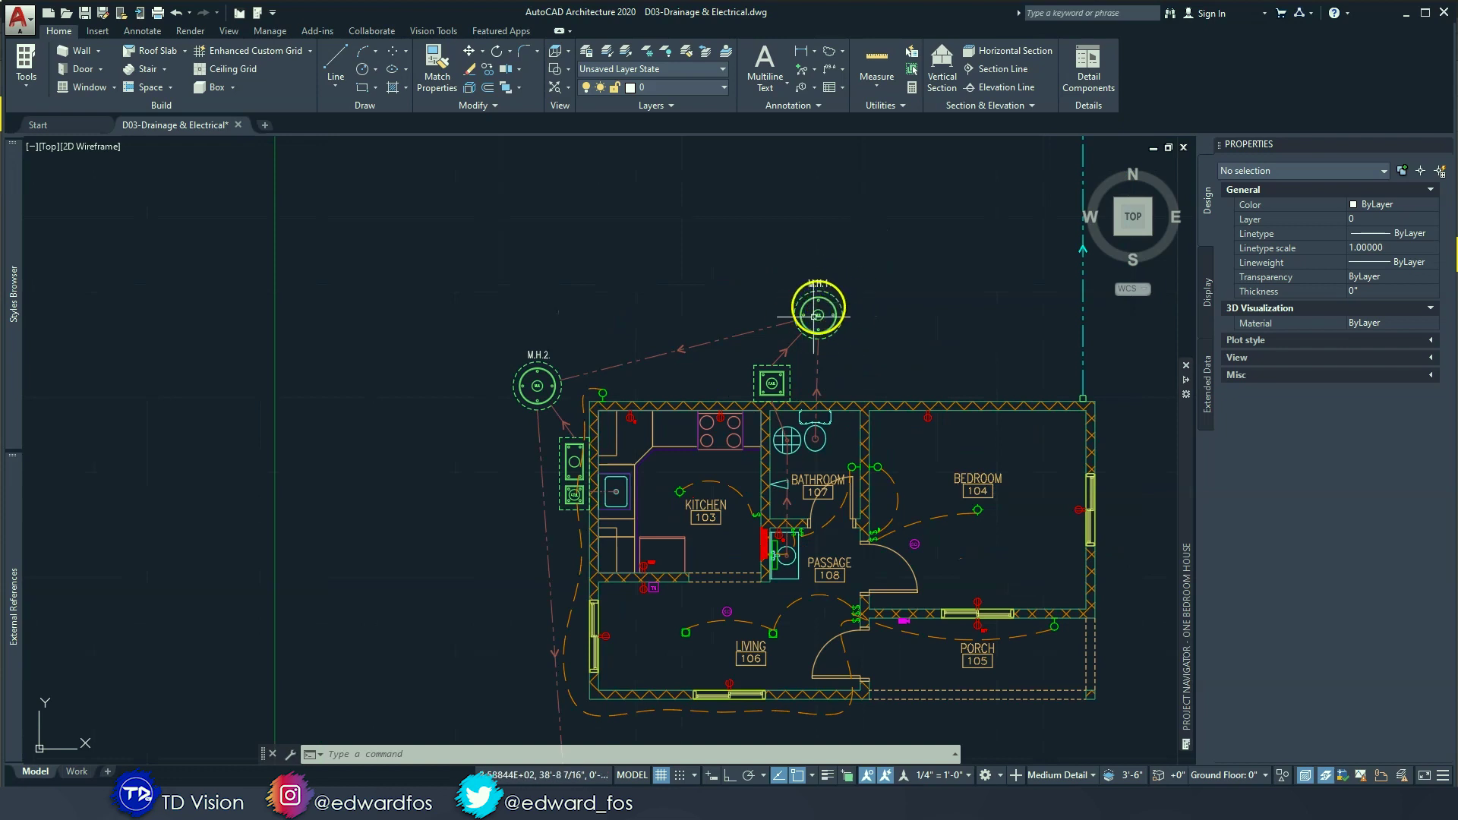
scroll(821, 302, down, 3)
middle_drag(805, 343, 832, 247)
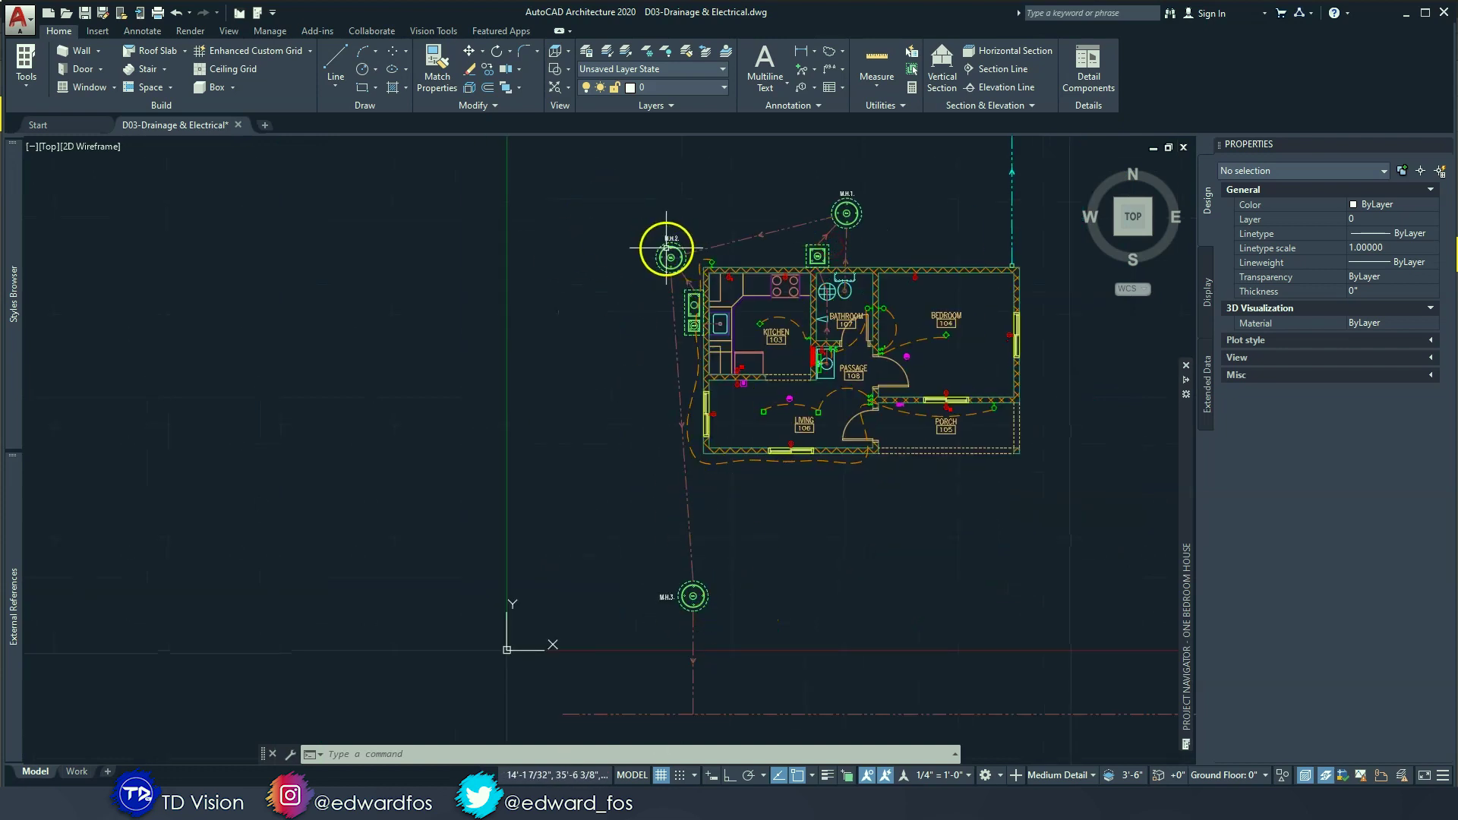
scroll(685, 244, up, 2)
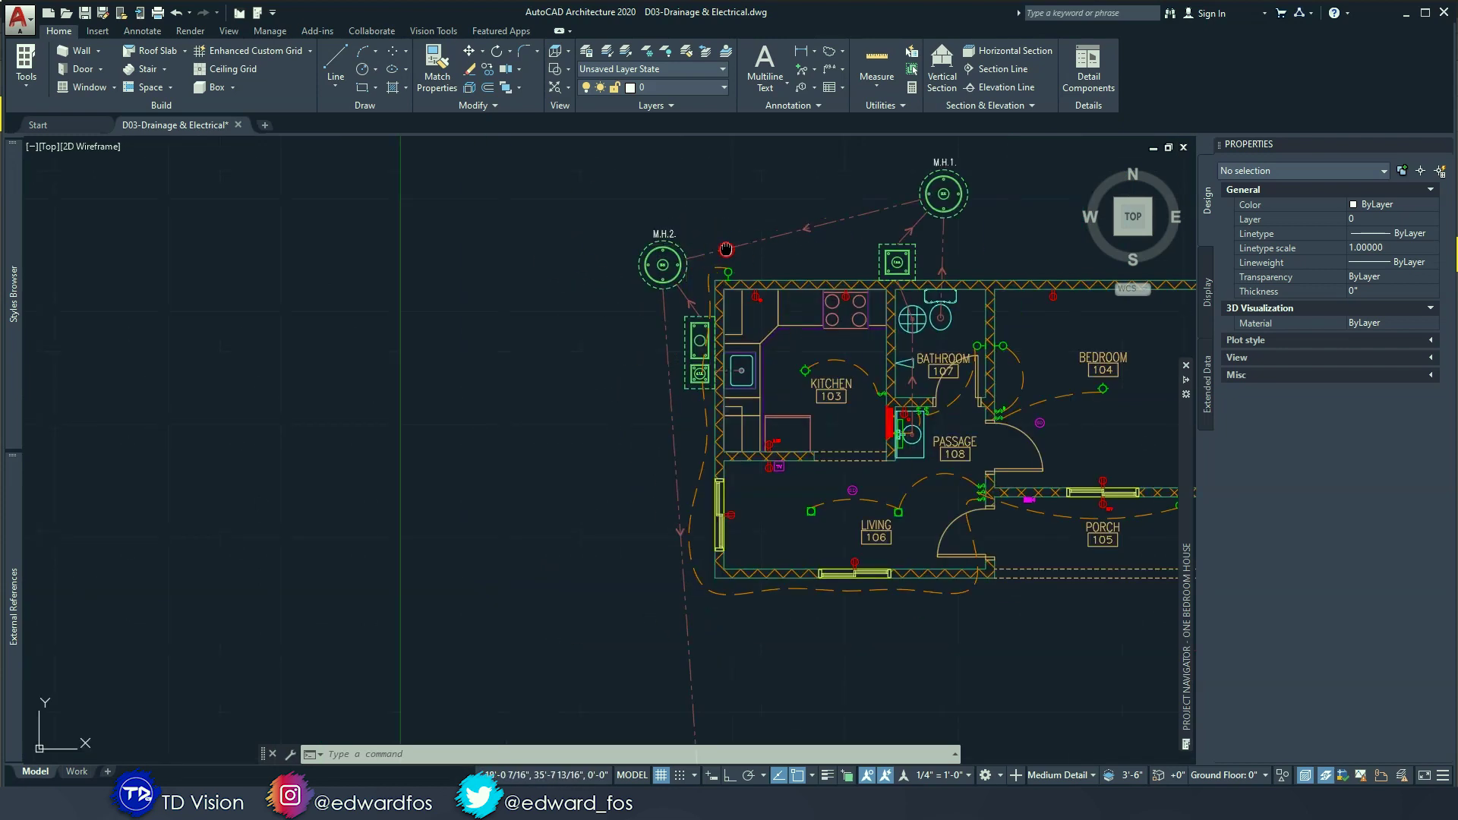
Step: Copy the M.H.1. label to the left side of the square T.G.B. chamber outside the bathroom
middle_drag(726, 249, 613, 298)
key(Escape)
scroll(710, 316, up, 1)
mouse_move(710, 315)
middle_down()
mouse_move(670, 348)
mouse_move(645, 421)
middle_up()
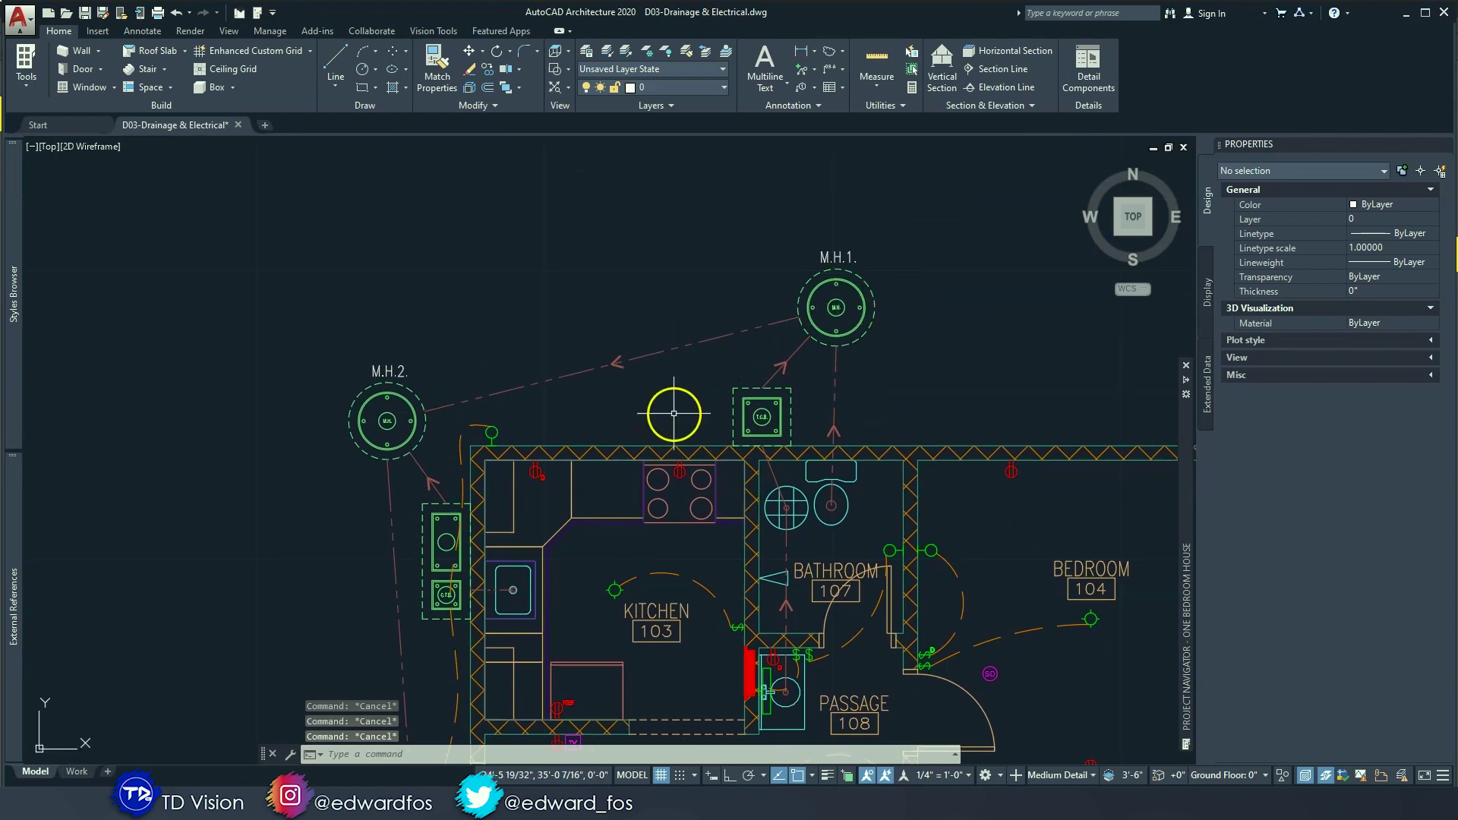
scroll(777, 339, up, 4)
click(908, 170)
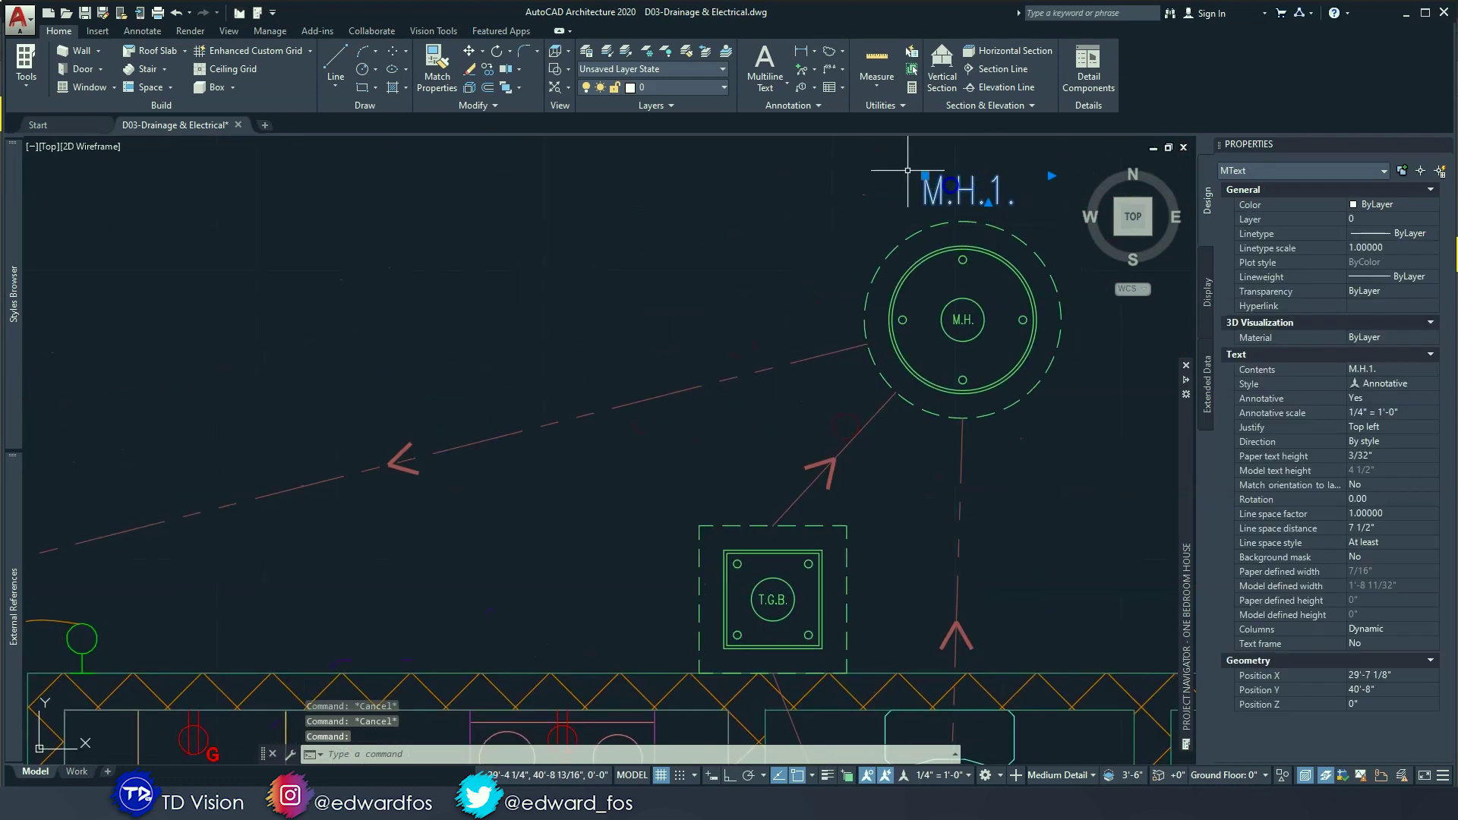
click(494, 76)
click(937, 152)
middle_drag(646, 536, 695, 456)
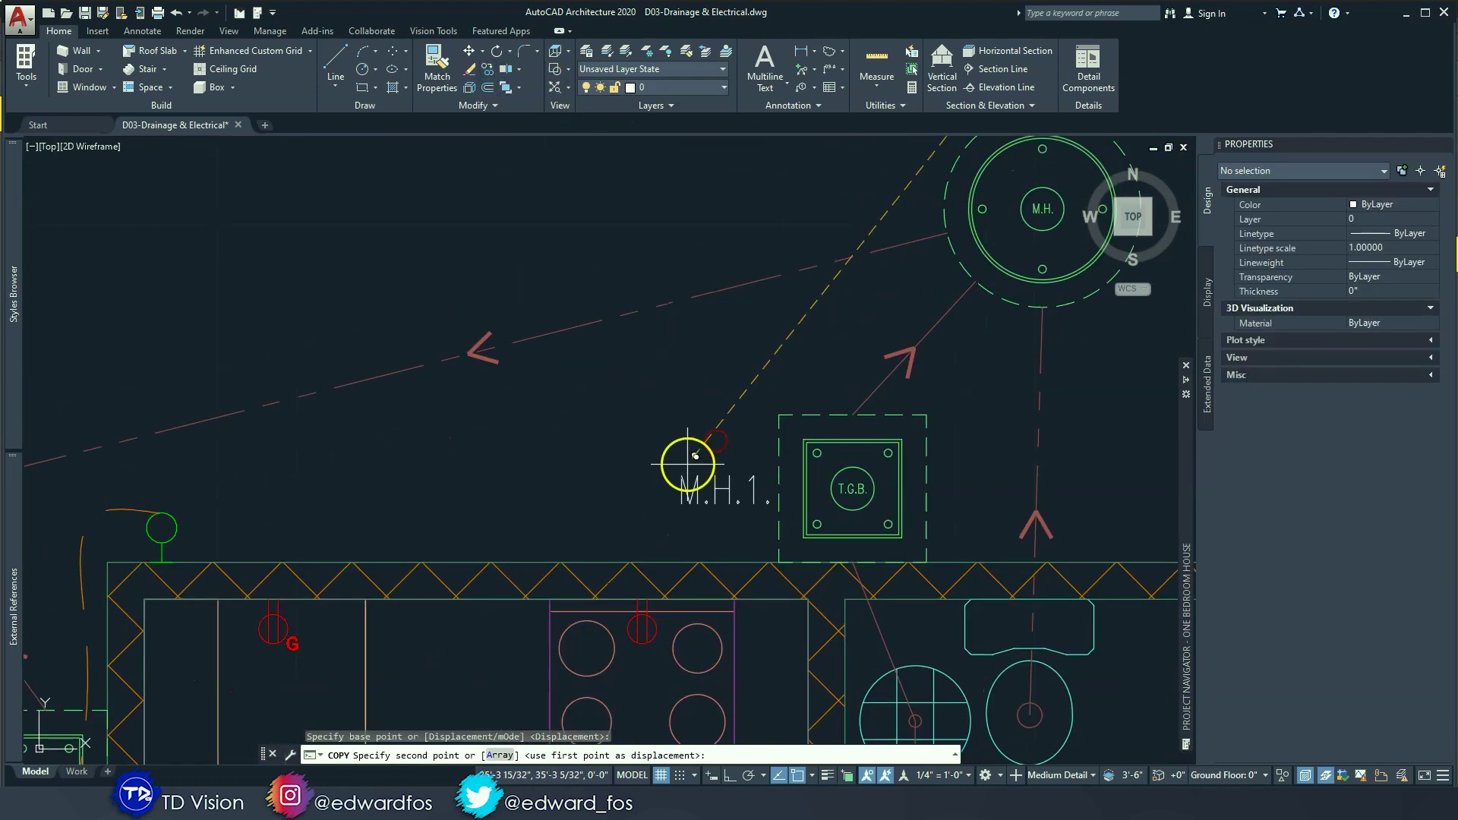
click(696, 456)
key(Escape)
scroll(833, 492, up, 2)
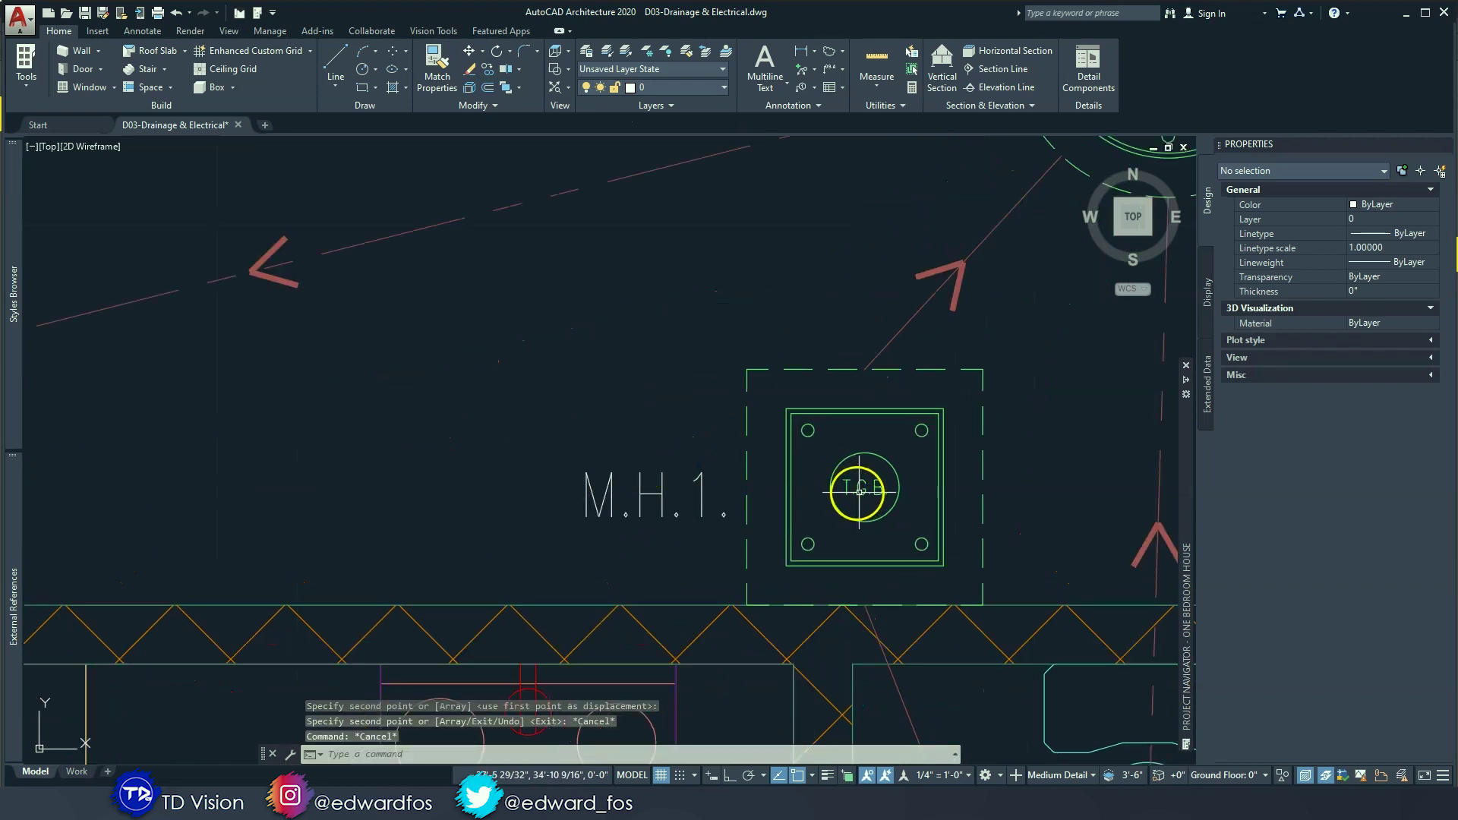
Step: Change the copied label beside the square chamber outside the bathroom to "T.G.B."
double_click(589, 494)
text(T.G.B)
scroll(563, 490, up, 4)
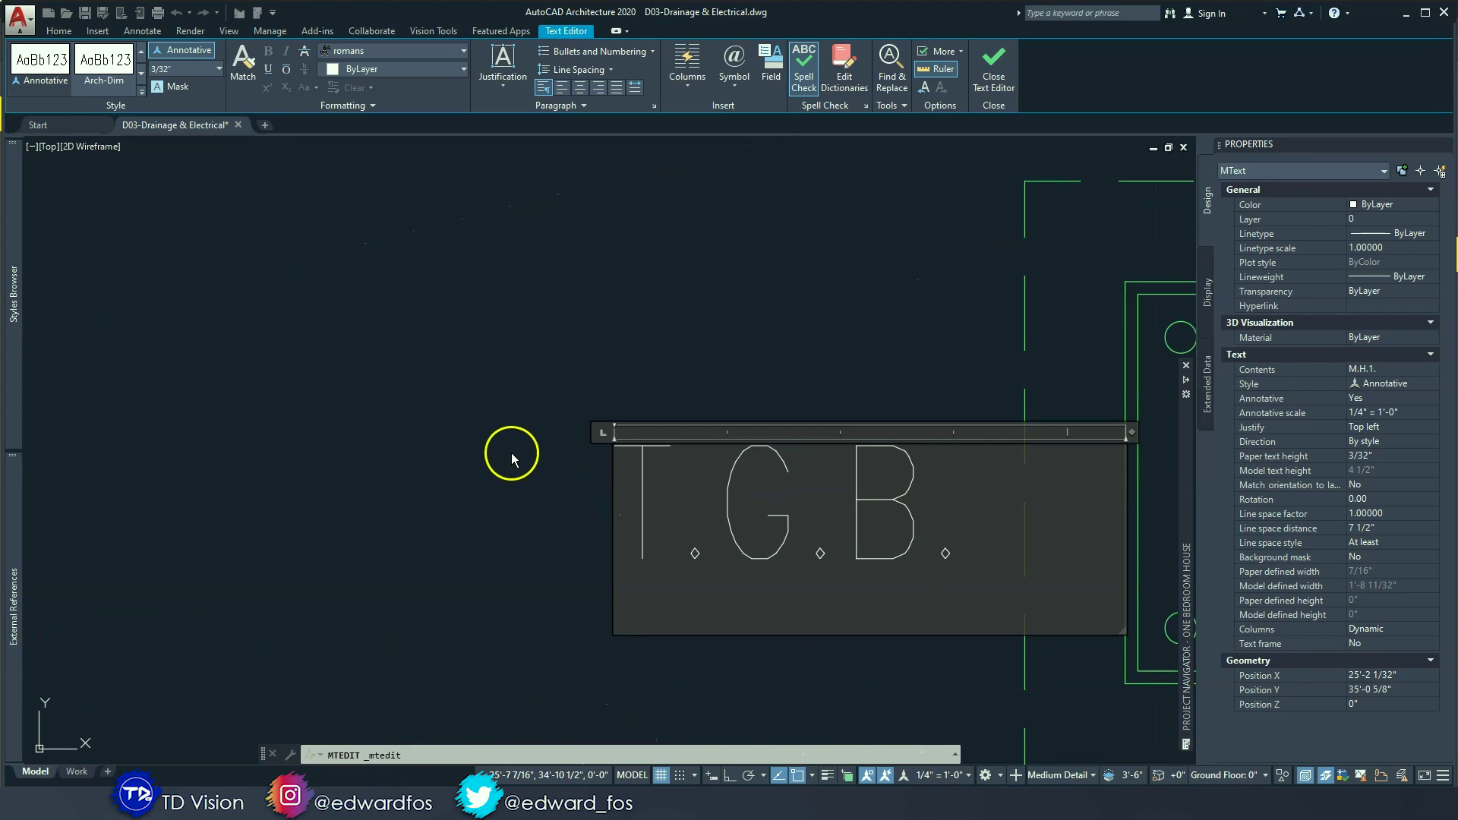
scroll(512, 453, down, 4)
key(Escape)
key(Escape)
Step: Copy the T.G.B. label to just below the G.T.B. chamber on the kitchen's west side
click(636, 499)
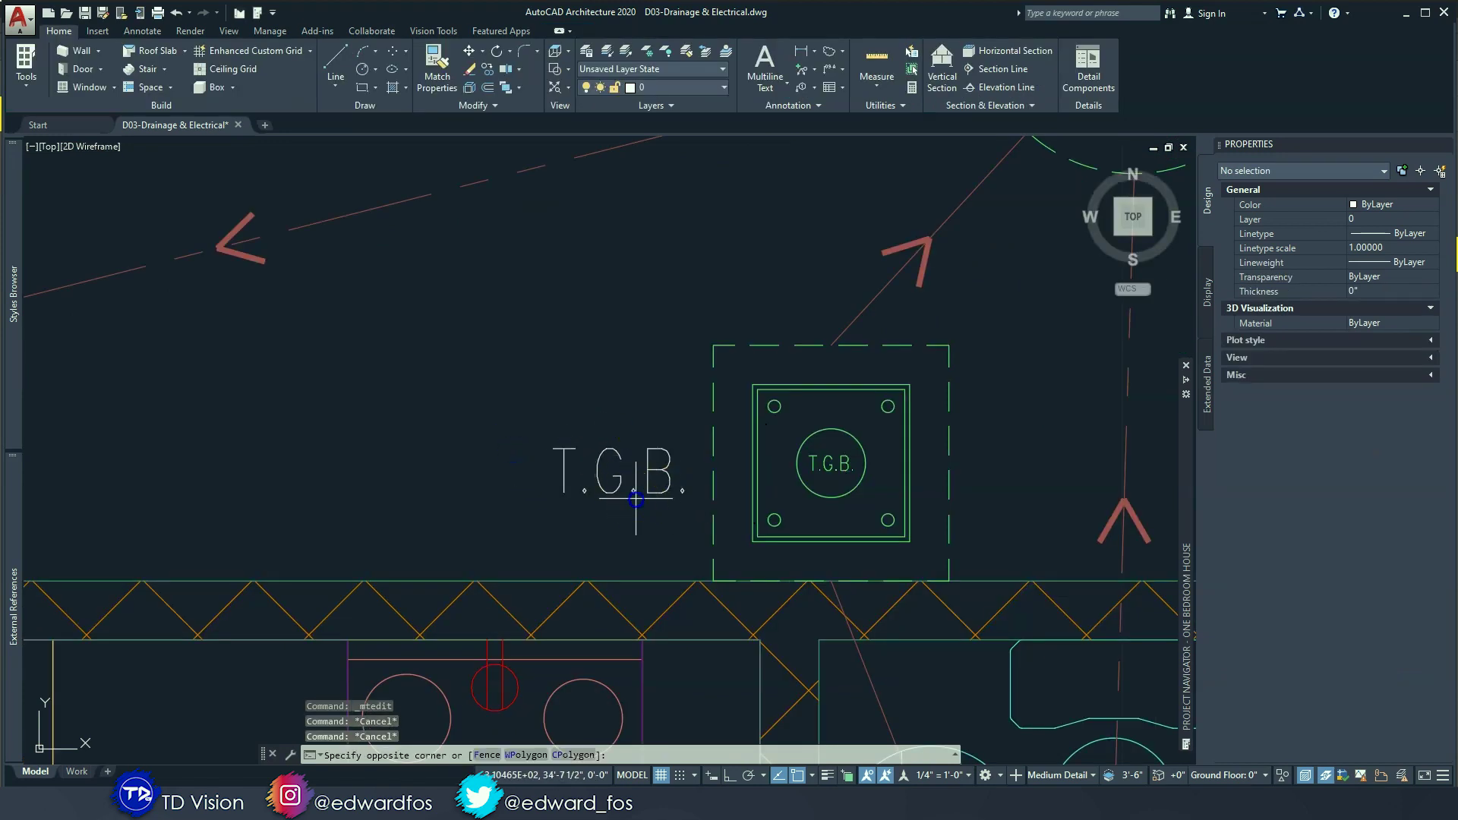
click(629, 385)
click(486, 71)
click(648, 479)
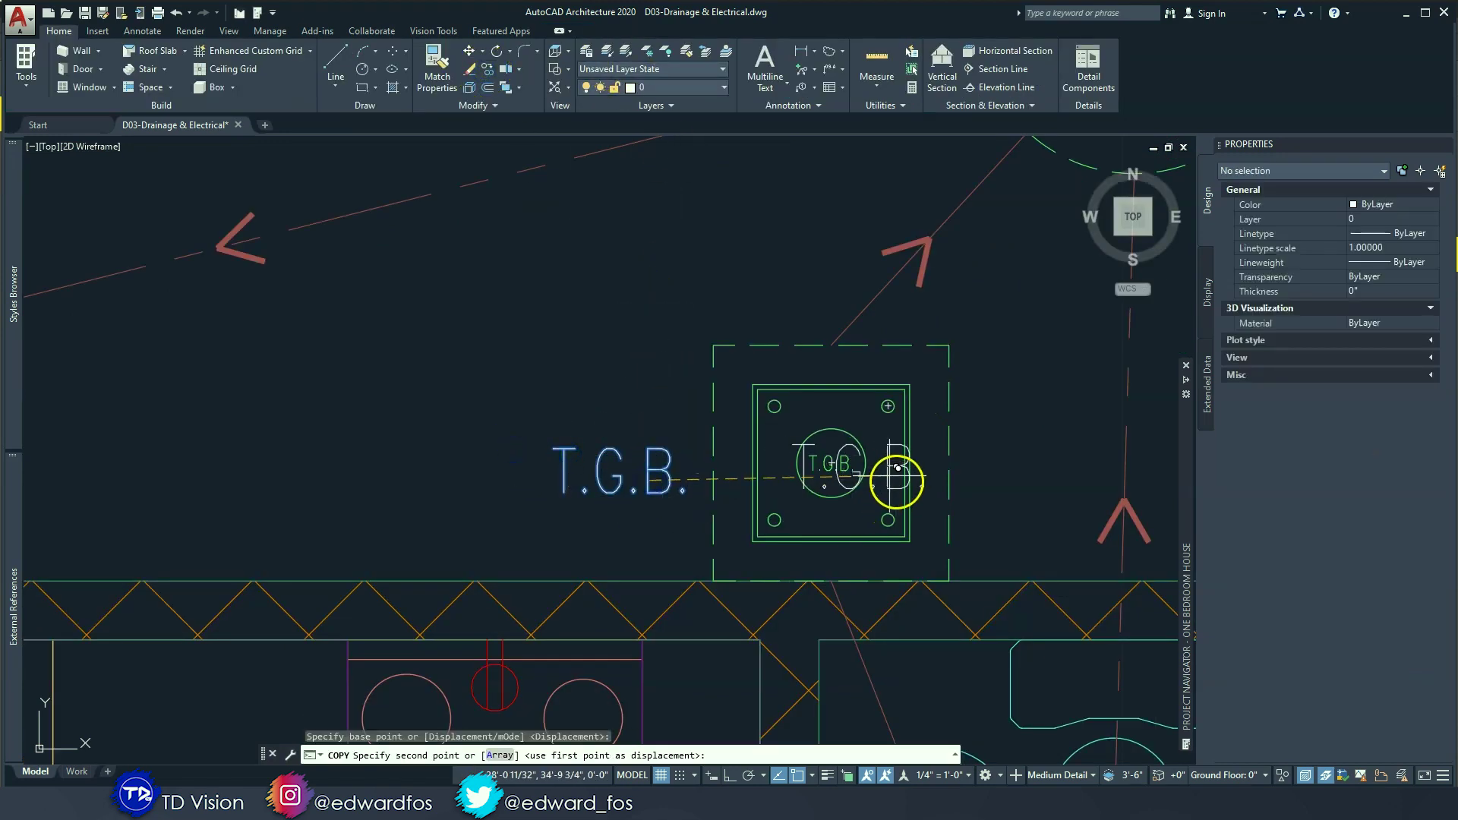
scroll(864, 450, down, 6)
middle_drag(593, 527, 775, 385)
scroll(720, 447, up, 5)
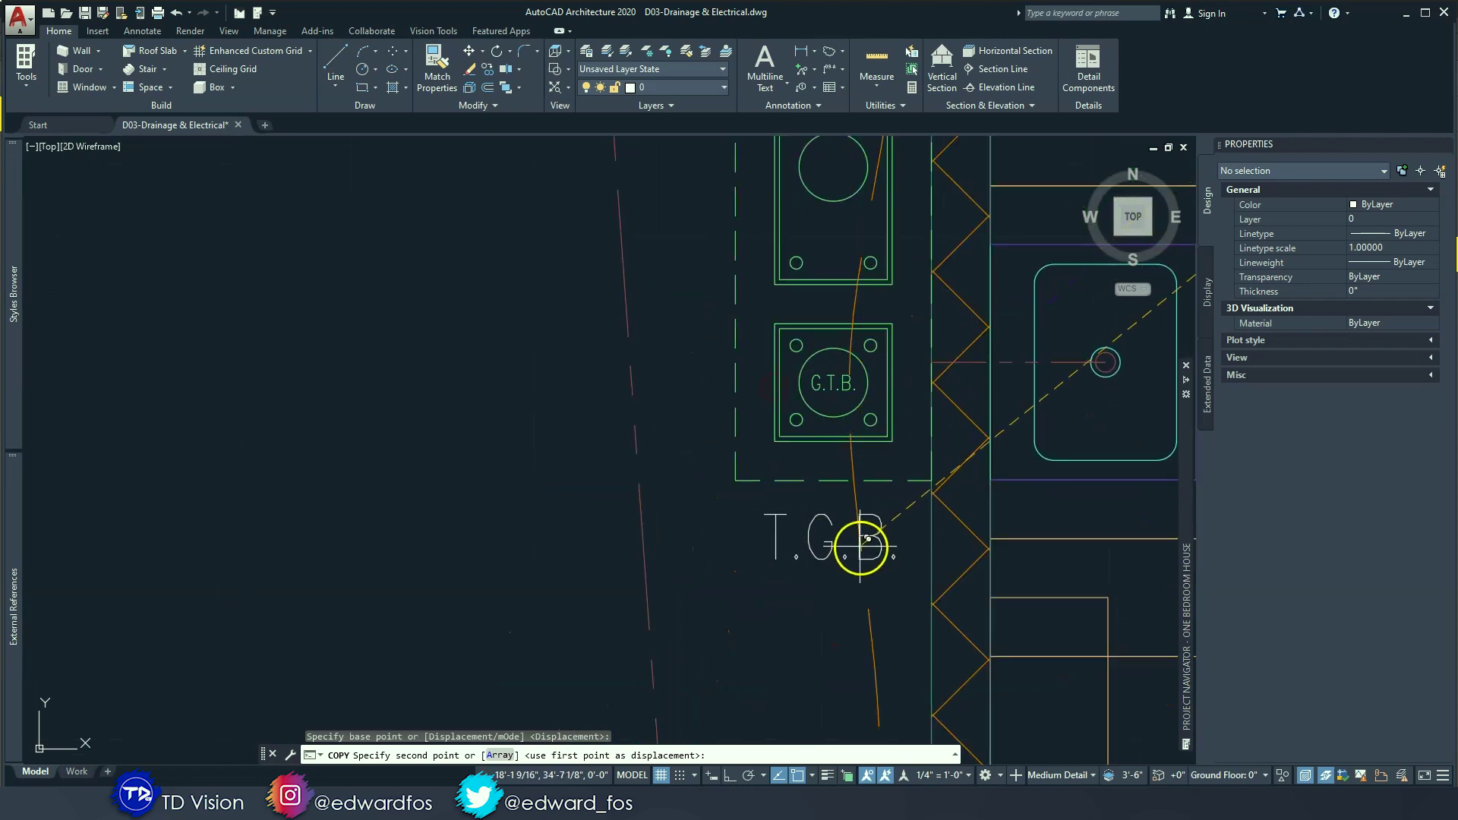
click(861, 547)
key(Escape)
Step: Move the copied T.G.B. label to sit directly beneath the G.T.B. chamber's dashed outline, with object snap off
scroll(830, 532, down, 5)
click(886, 326)
scroll(886, 327, up, 2)
click(853, 319)
text(m)
key(Return)
click(858, 323)
scroll(767, 647, up, 6)
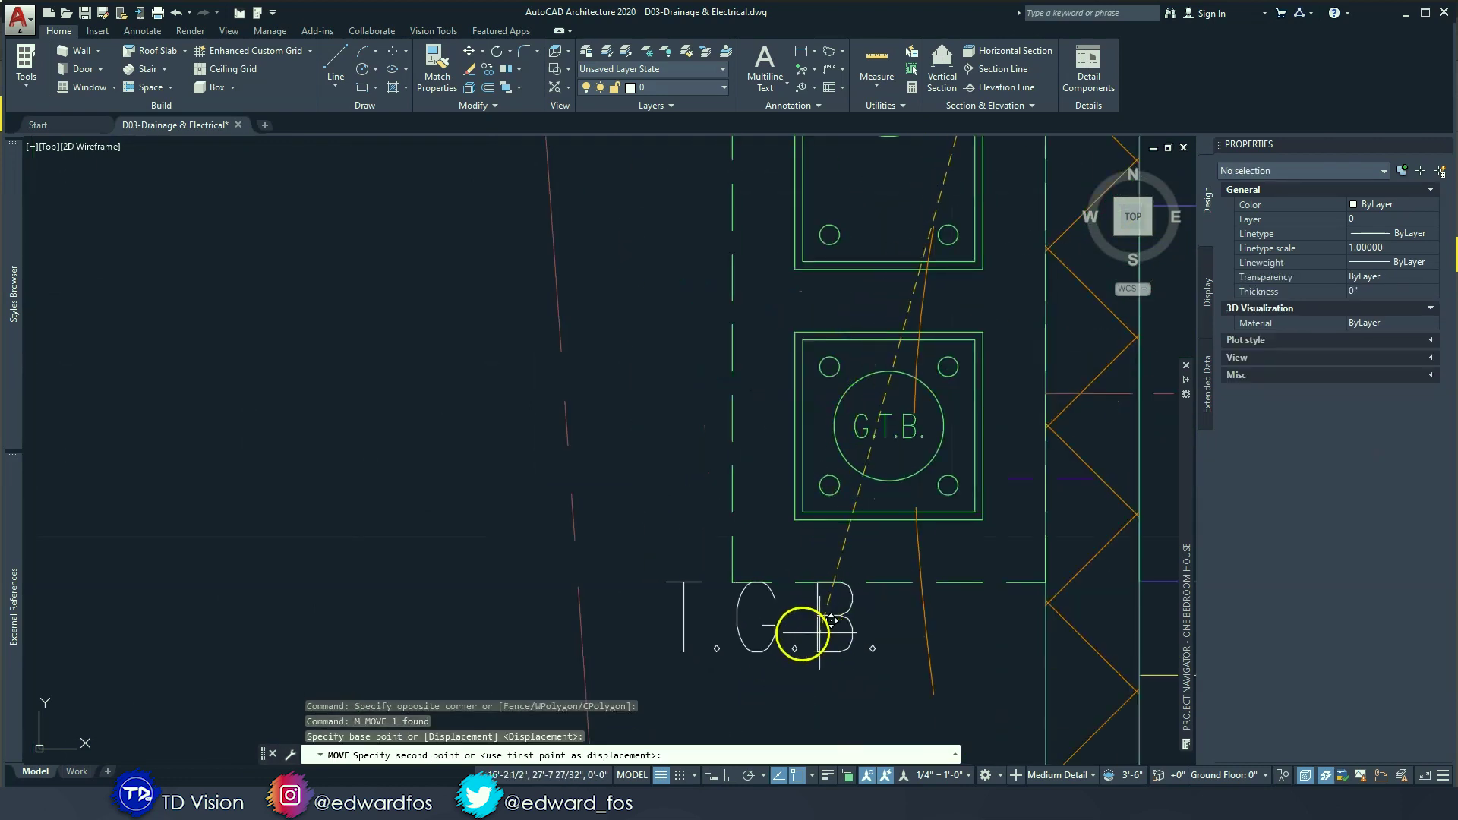
key(F3)
click(912, 660)
middle_drag(912, 660, 691, 478)
key(Escape)
key(Escape)
Step: Change the label beneath the chamber on the kitchen's west side to "G.T.B."
double_click(630, 493)
double_click(631, 493)
drag(671, 486, 560, 487)
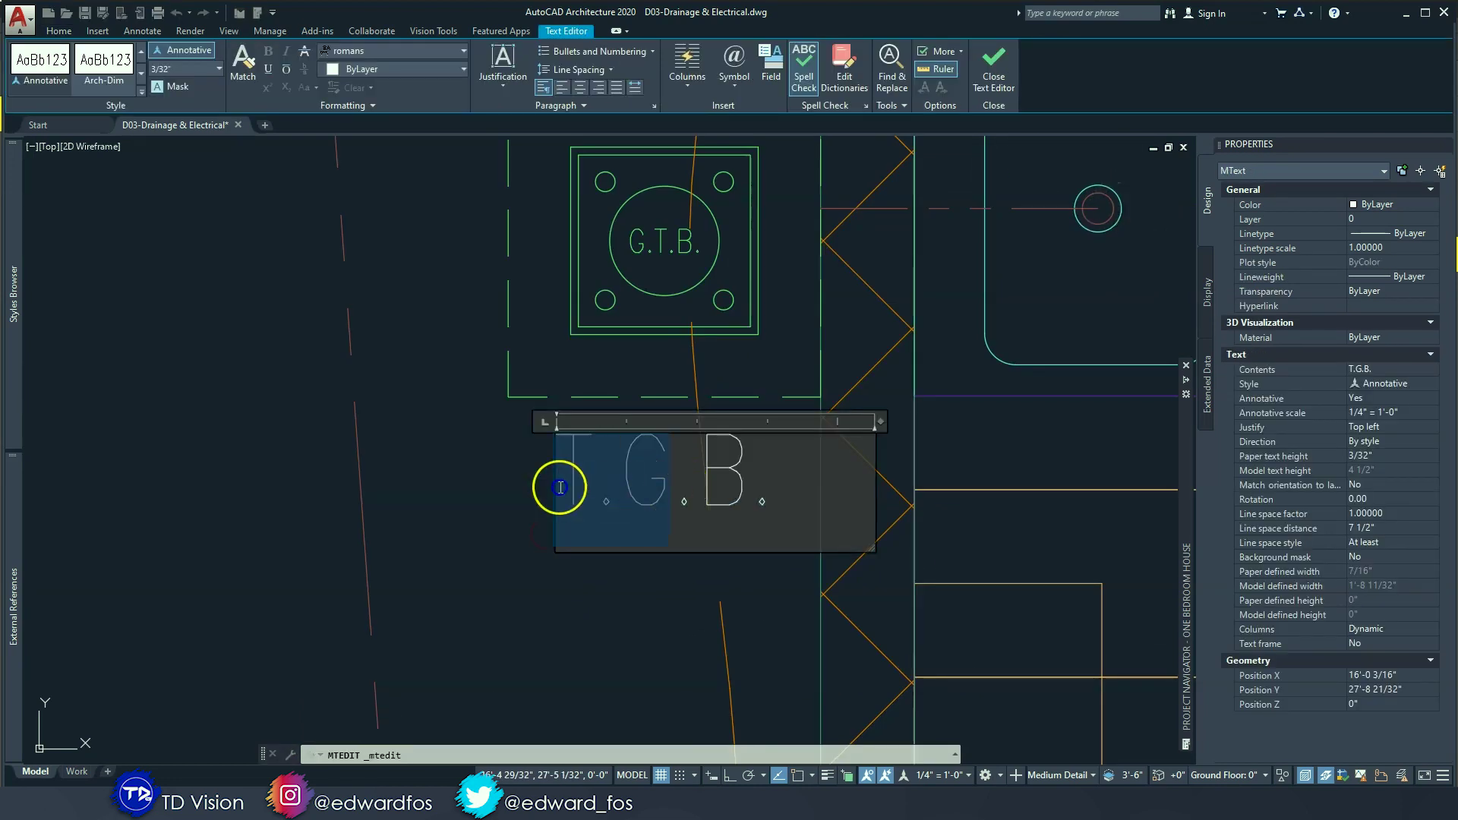
text(G.)
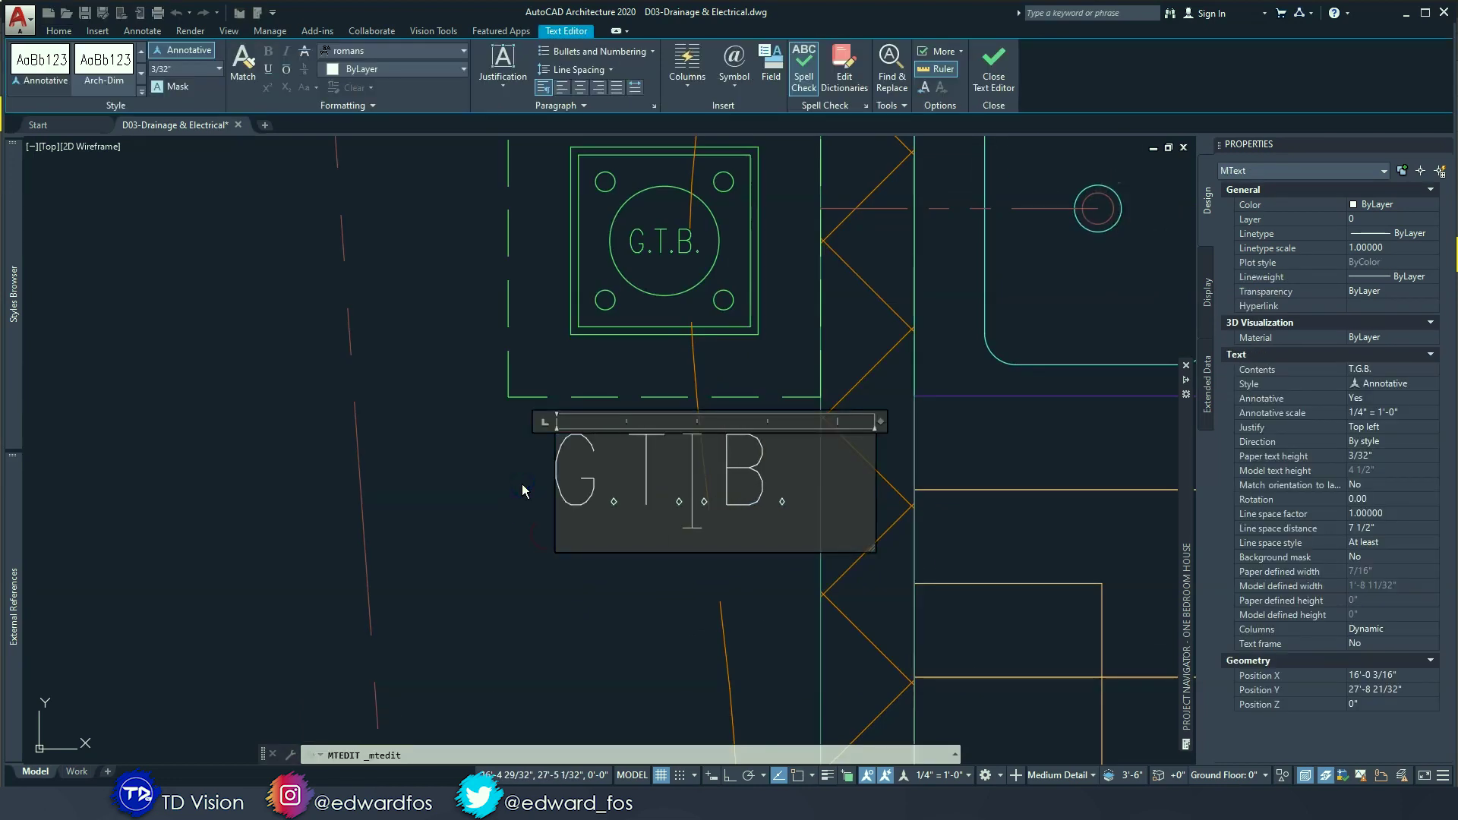
click(497, 575)
scroll(602, 514, down, 6)
key(Escape)
Step: Examine the labelled chambers and the drainage pipe runs around the kitchen and bathroom
mouse_move(604, 477)
middle_down()
mouse_move(579, 516)
mouse_move(504, 536)
middle_up()
mouse_move(786, 345)
middle_down()
mouse_move(658, 383)
mouse_move(782, 248)
middle_up()
scroll(782, 251, down, 5)
mouse_move(714, 456)
middle_down()
mouse_move(712, 373)
mouse_move(719, 603)
middle_up()
scroll(749, 440, up, 6)
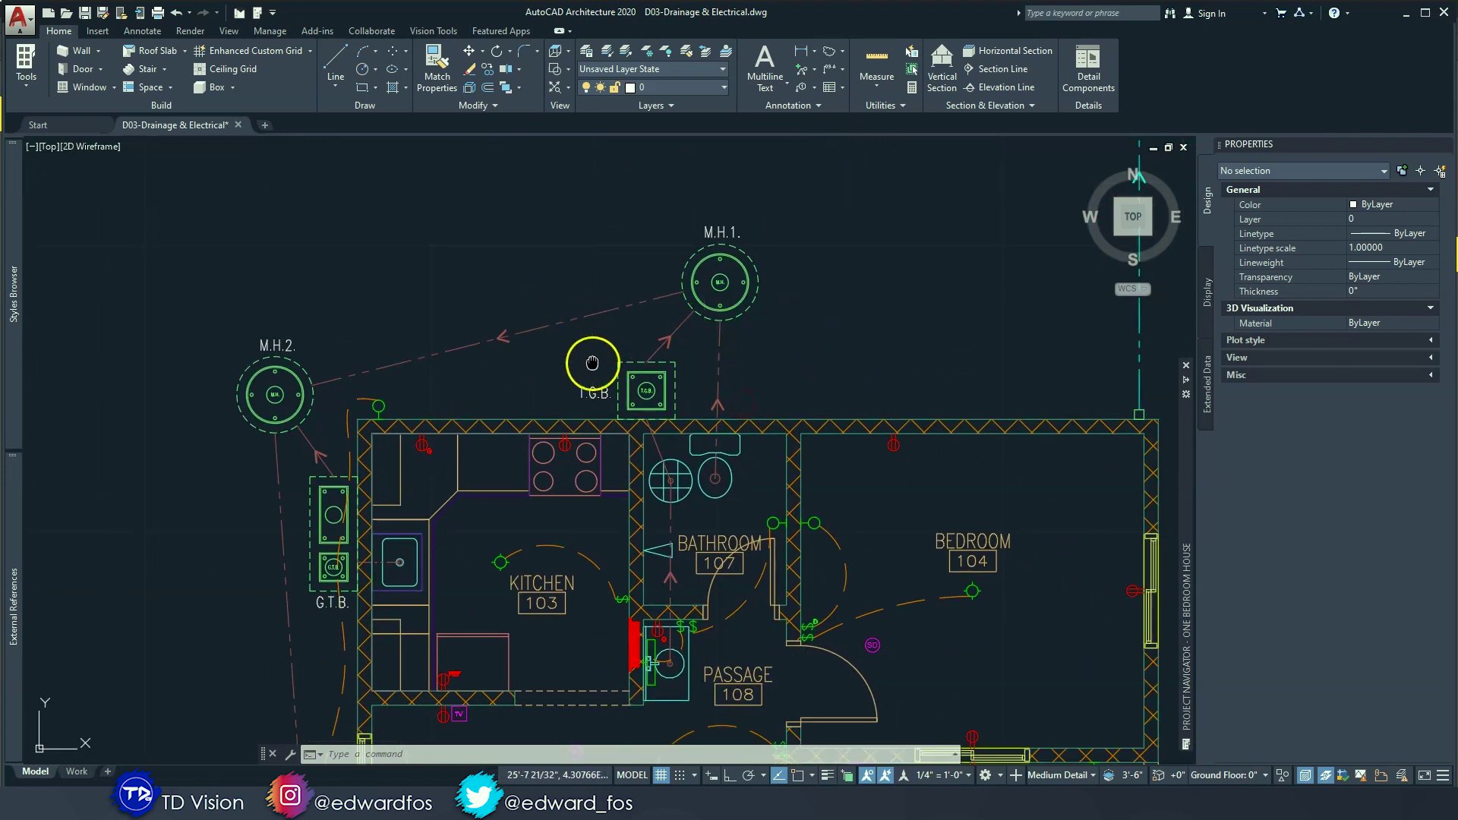
middle_drag(592, 362, 464, 352)
scroll(655, 340, up, 1)
middle_drag(560, 387, 487, 410)
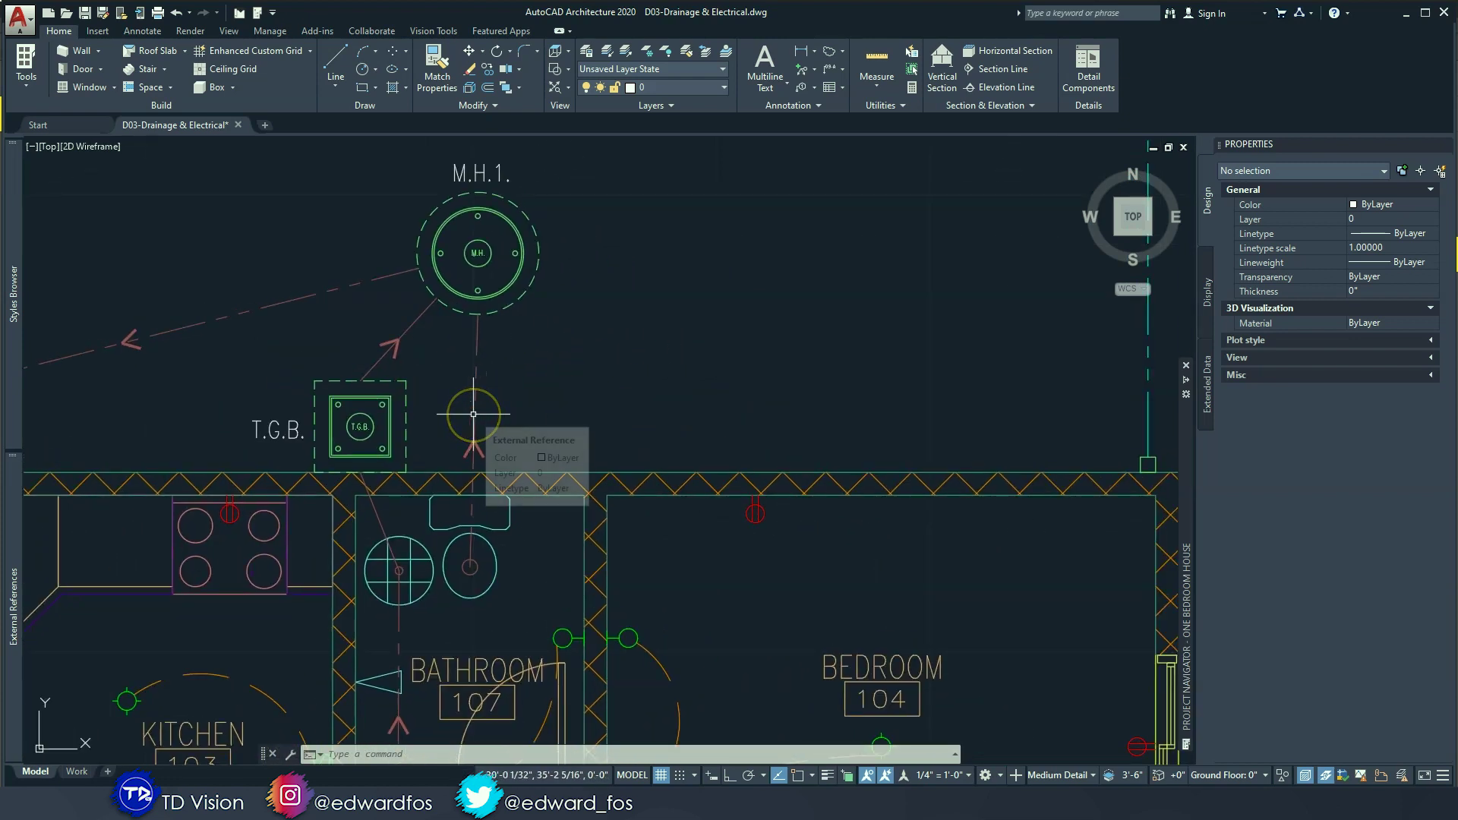
mouse_move(506, 362)
middle_down()
mouse_move(516, 380)
mouse_move(560, 365)
middle_up()
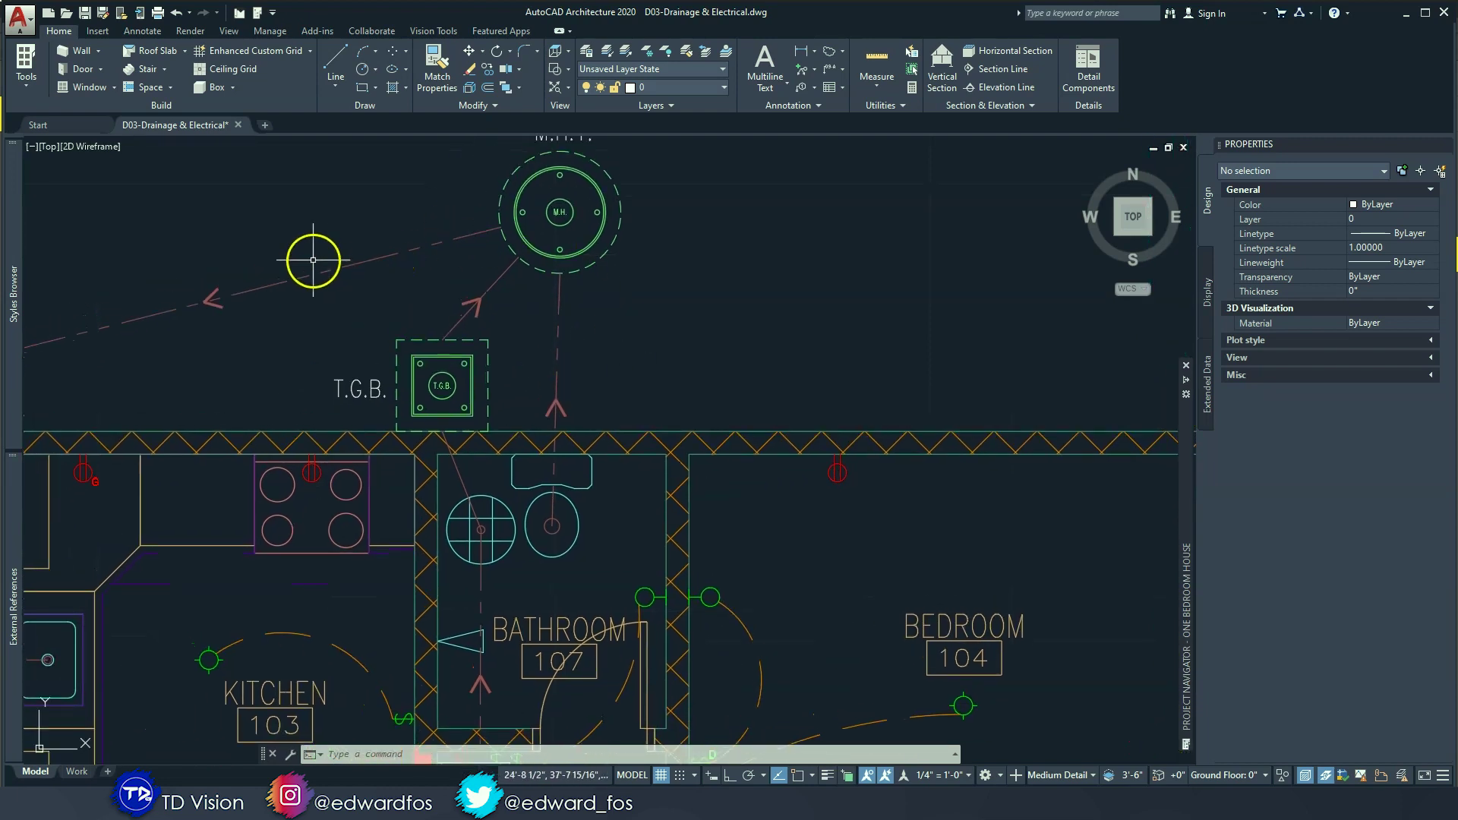
Step: Add a multileader pointing at the pipe from the toilet to M.H.1. with the text 4" [100MM] PVC
click(815, 71)
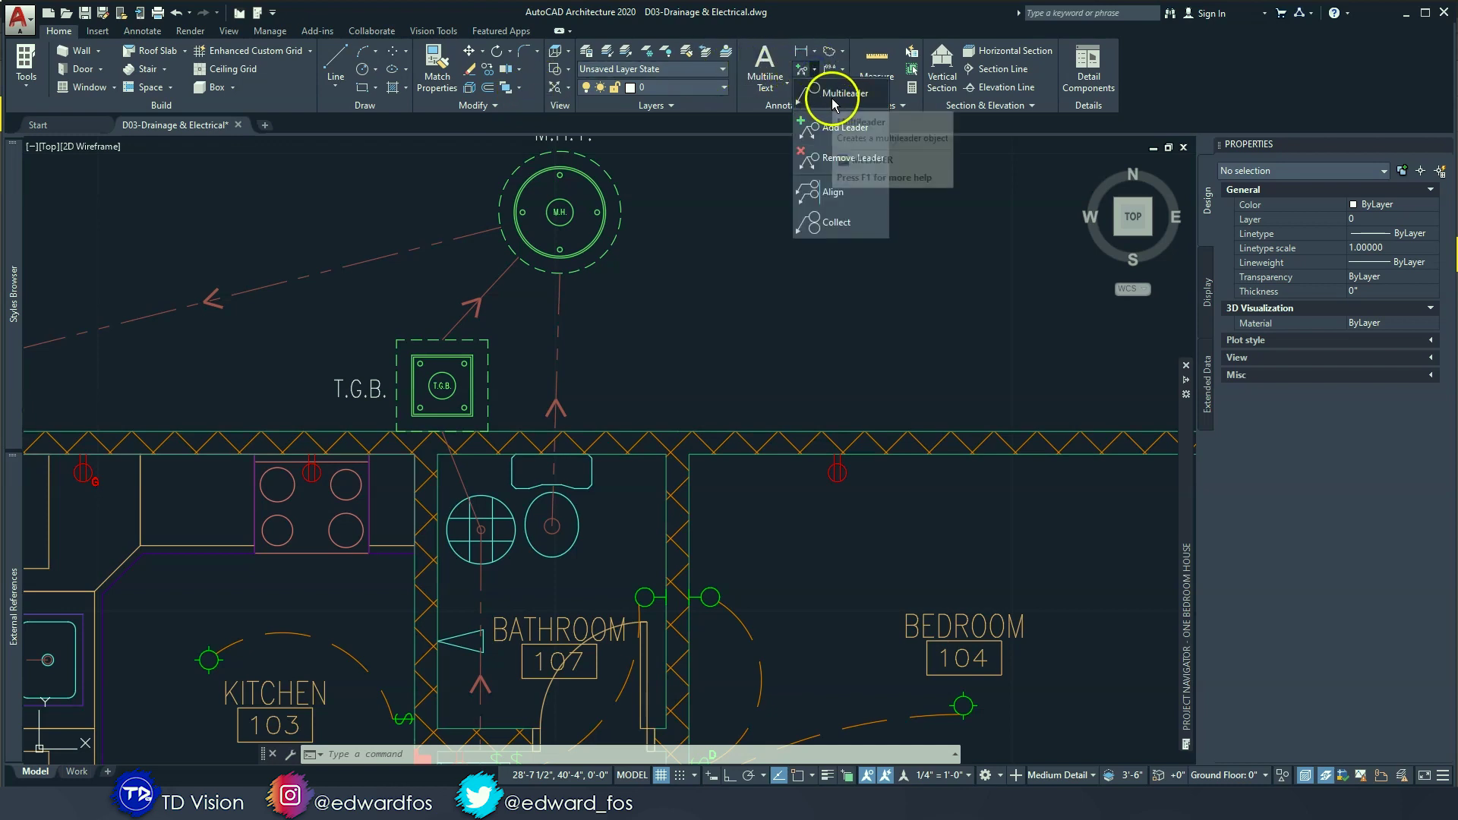
click(828, 96)
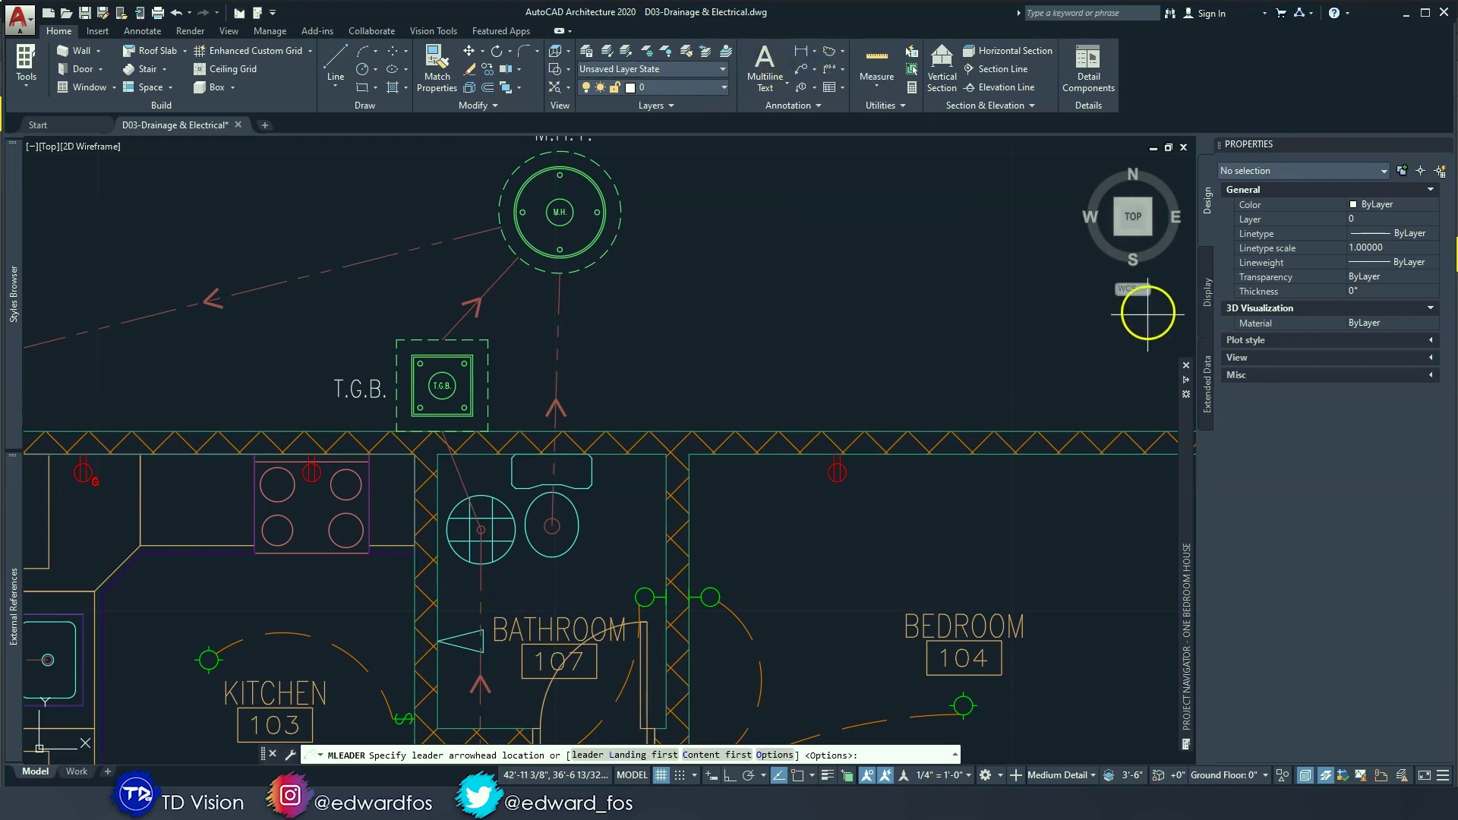
click(558, 376)
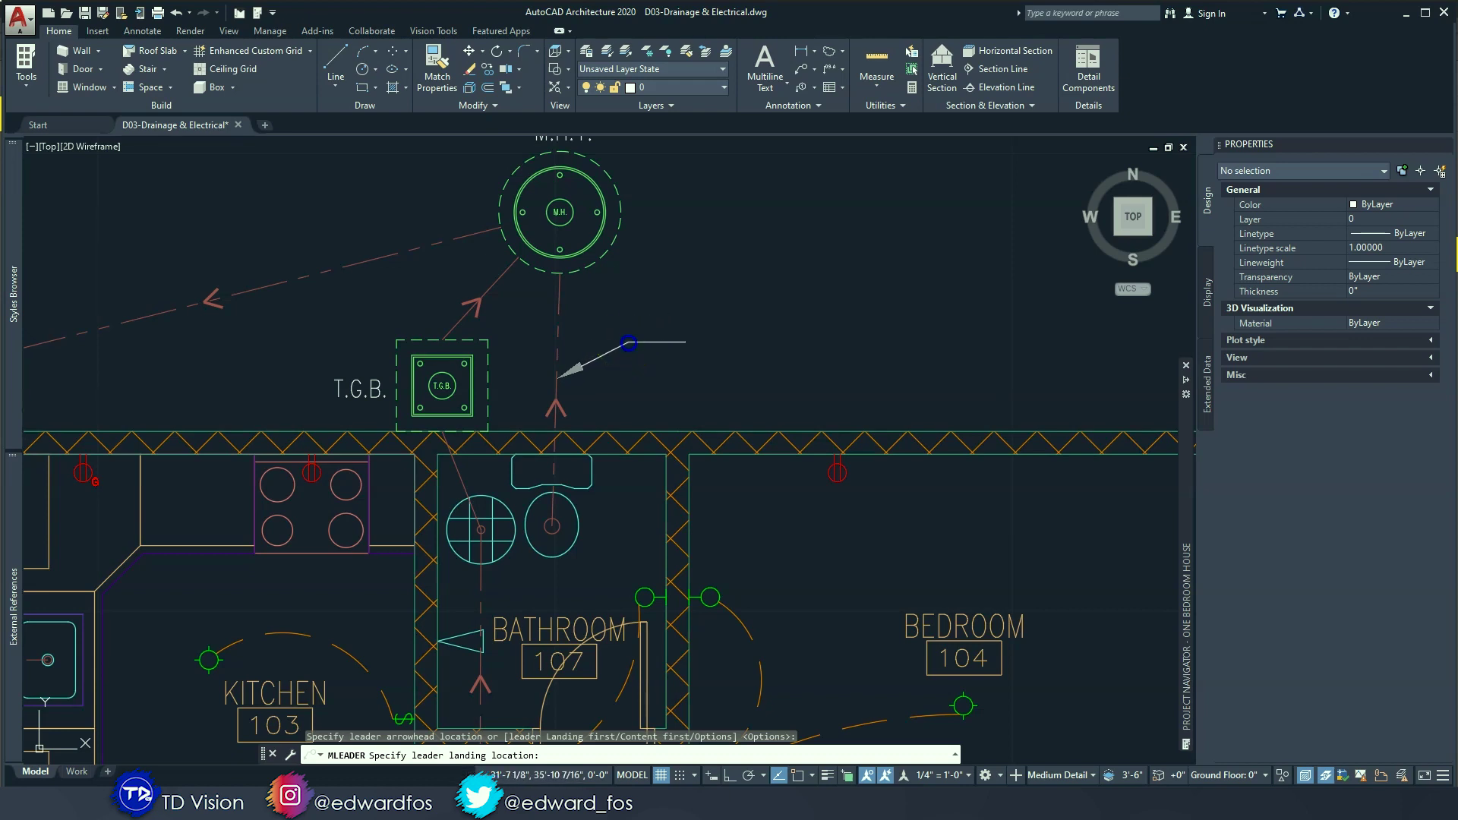
click(629, 344)
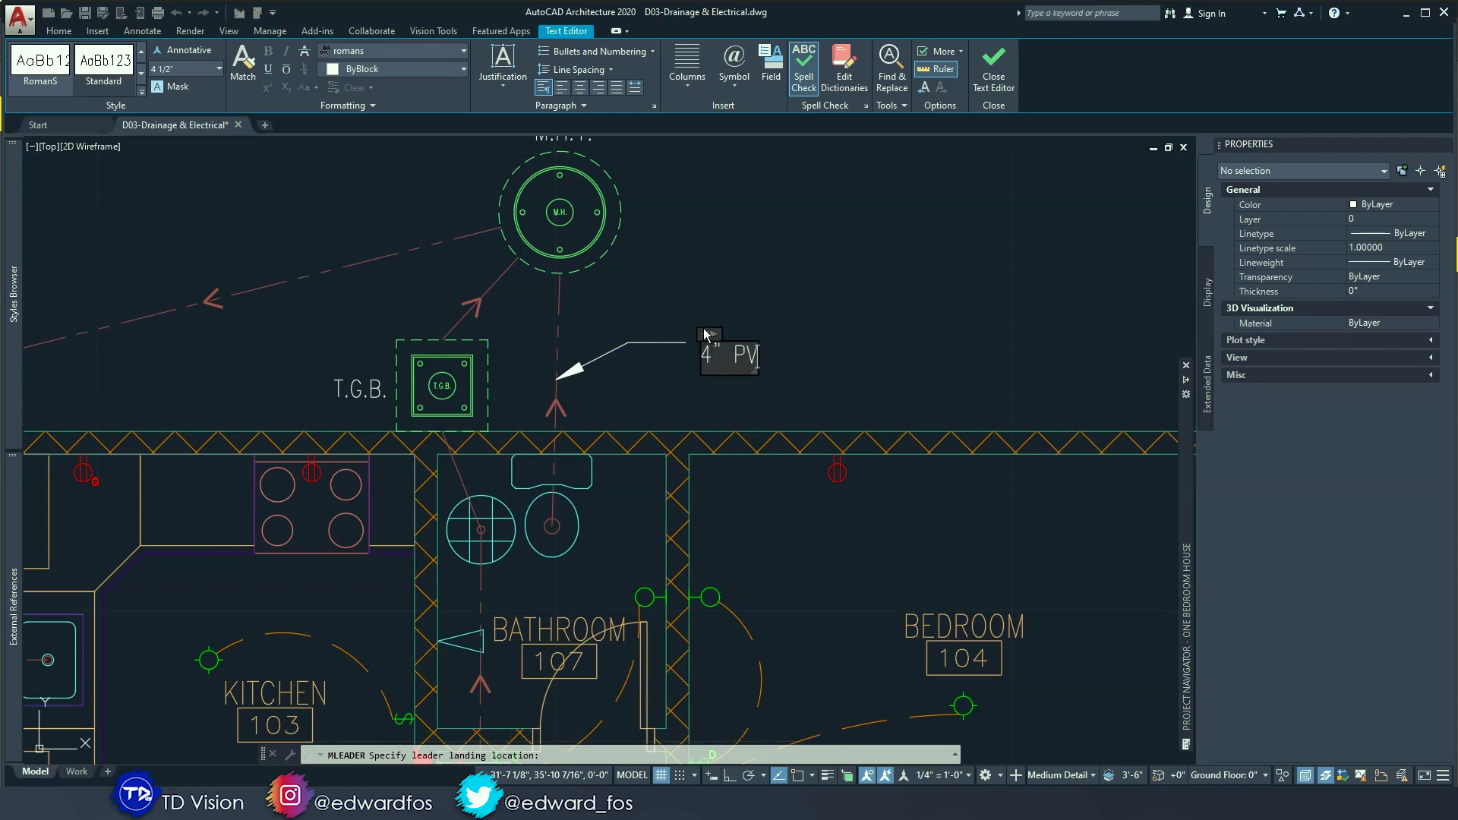
text([)
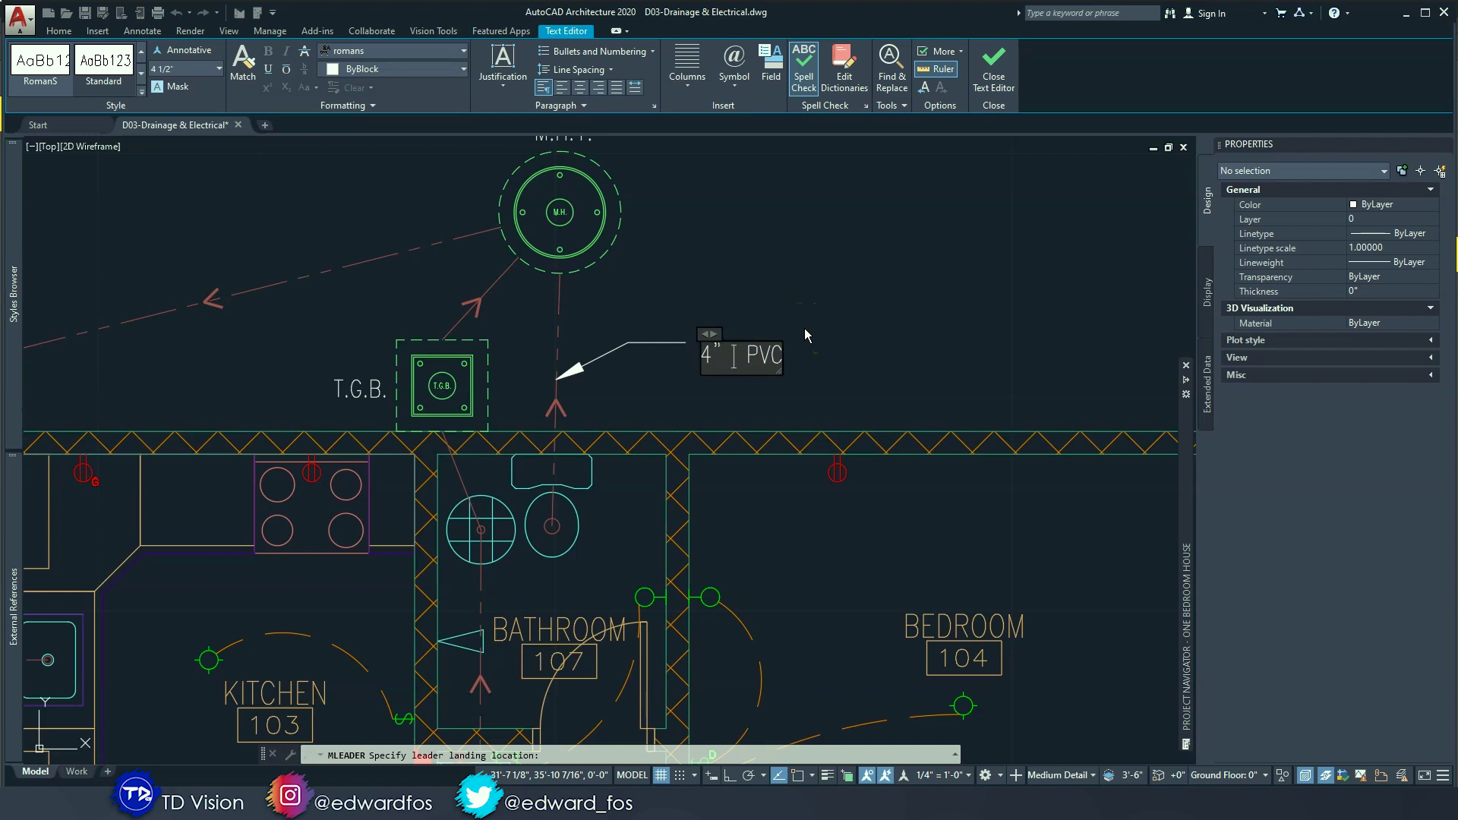
text(100MM)
text(])
Step: Insert a diameter symbol (%%c) before the 4" in the pipe leader's text and finish the leader
click(708, 355)
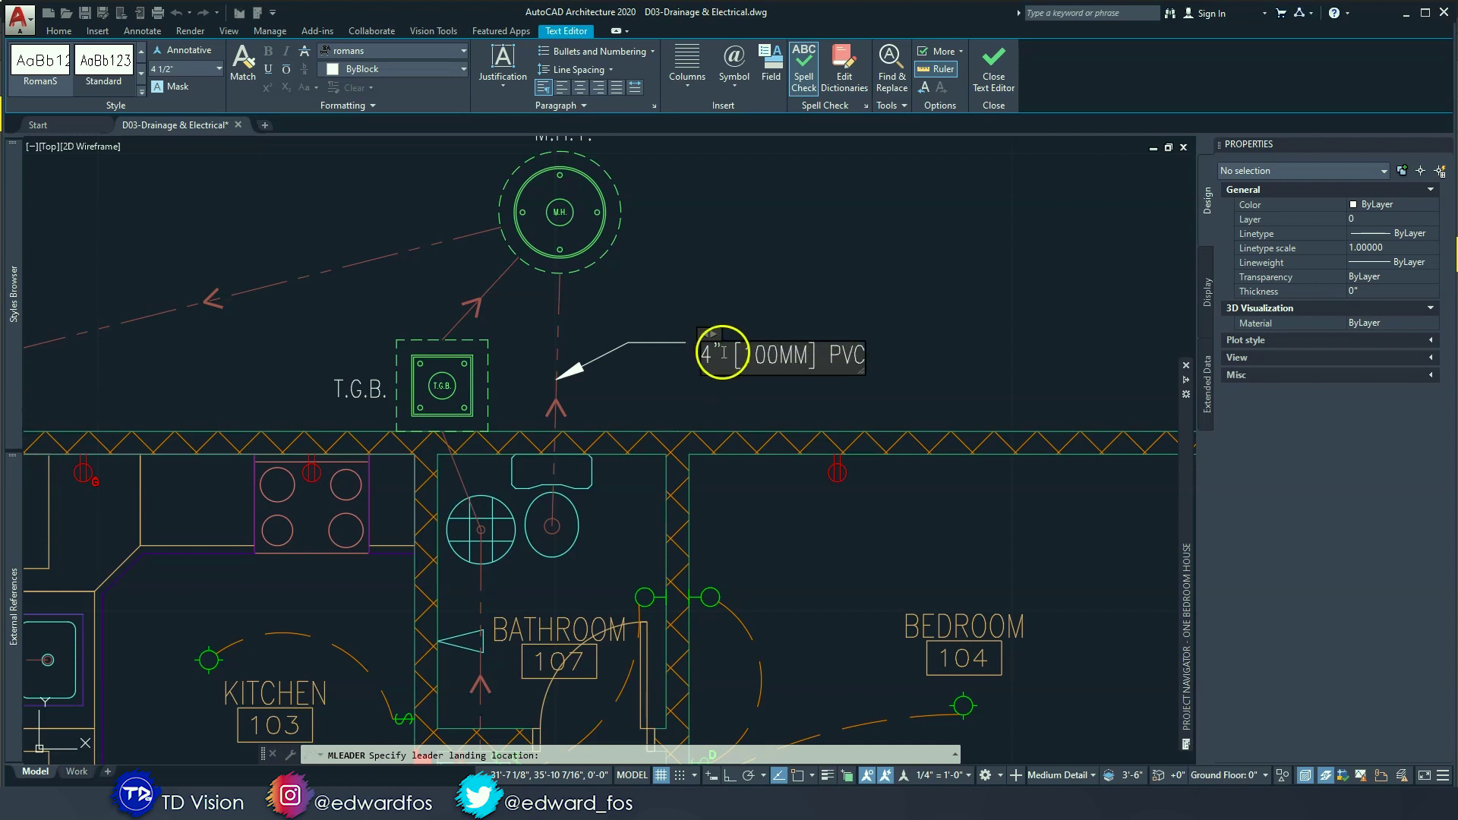
scroll(703, 357, up, 3)
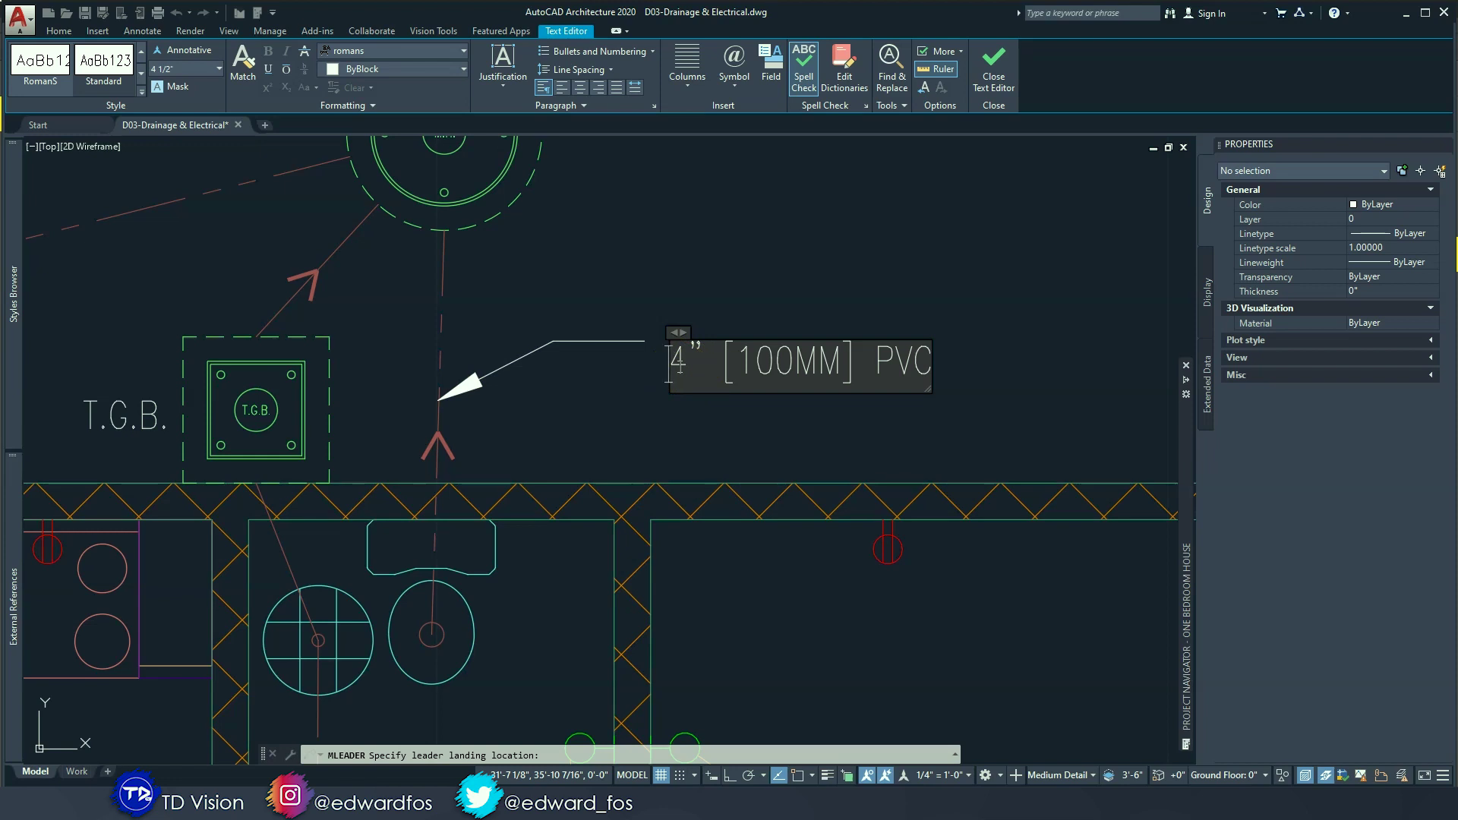
text(%%)
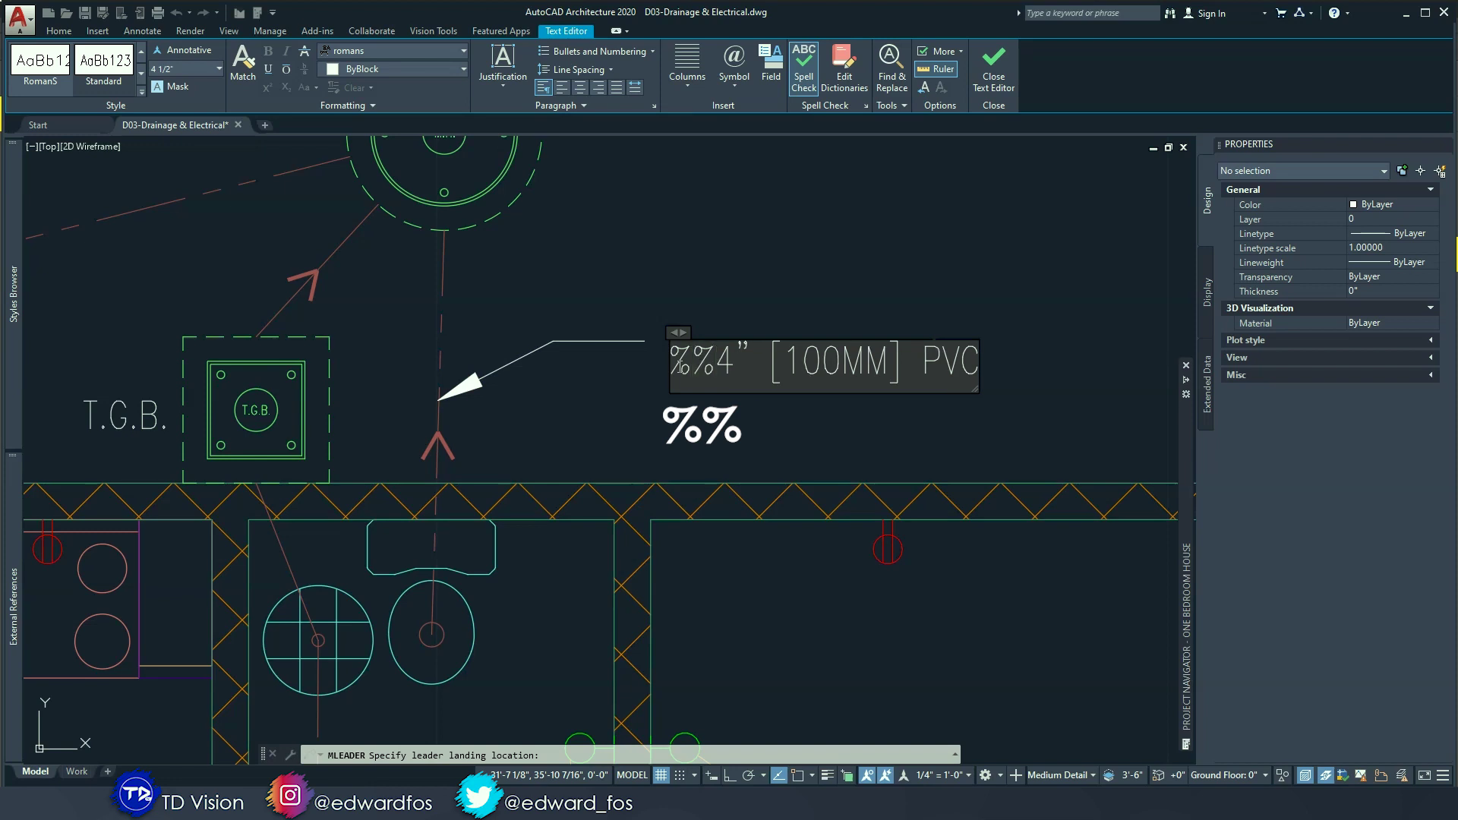
text(c)
key(Escape)
key(Escape)
key(Escape)
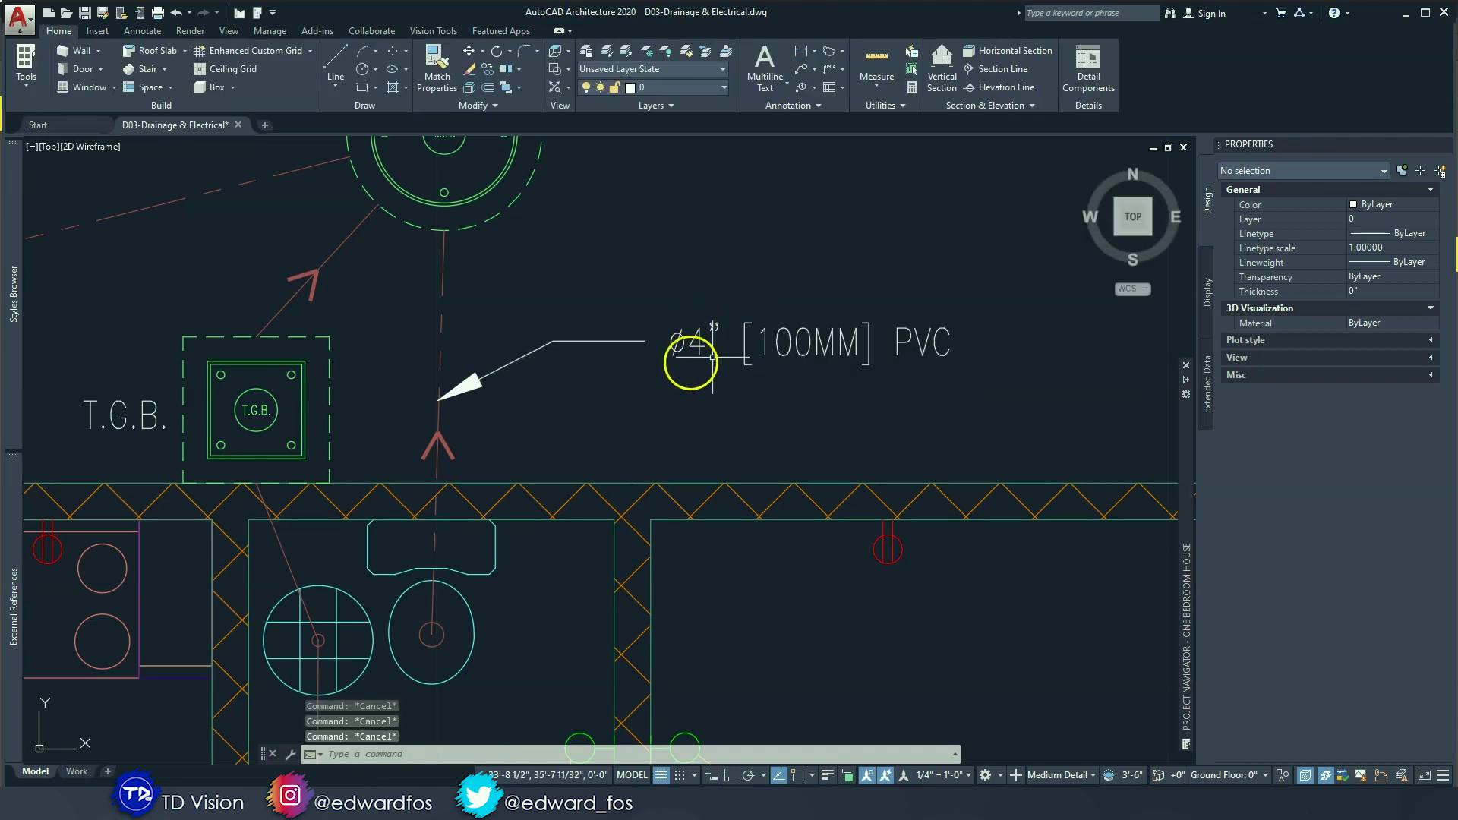
Step: Copy the ø4" [100MM] PVC leader to the pipe run between M.H.1. and M.H.2
middle_drag(696, 343, 598, 395)
click(597, 395)
click(560, 358)
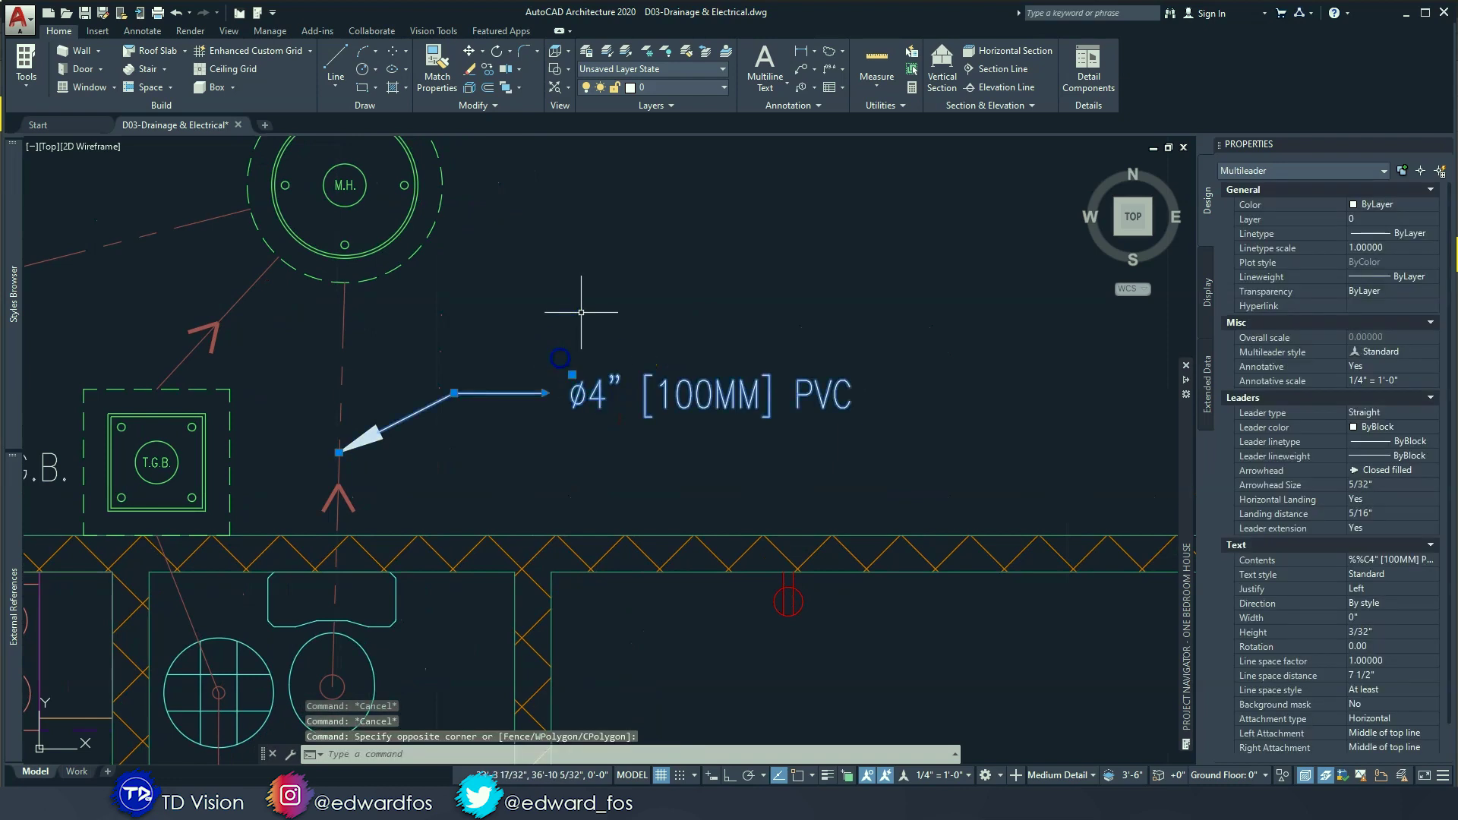
click(491, 89)
click(694, 457)
scroll(694, 457, down, 2)
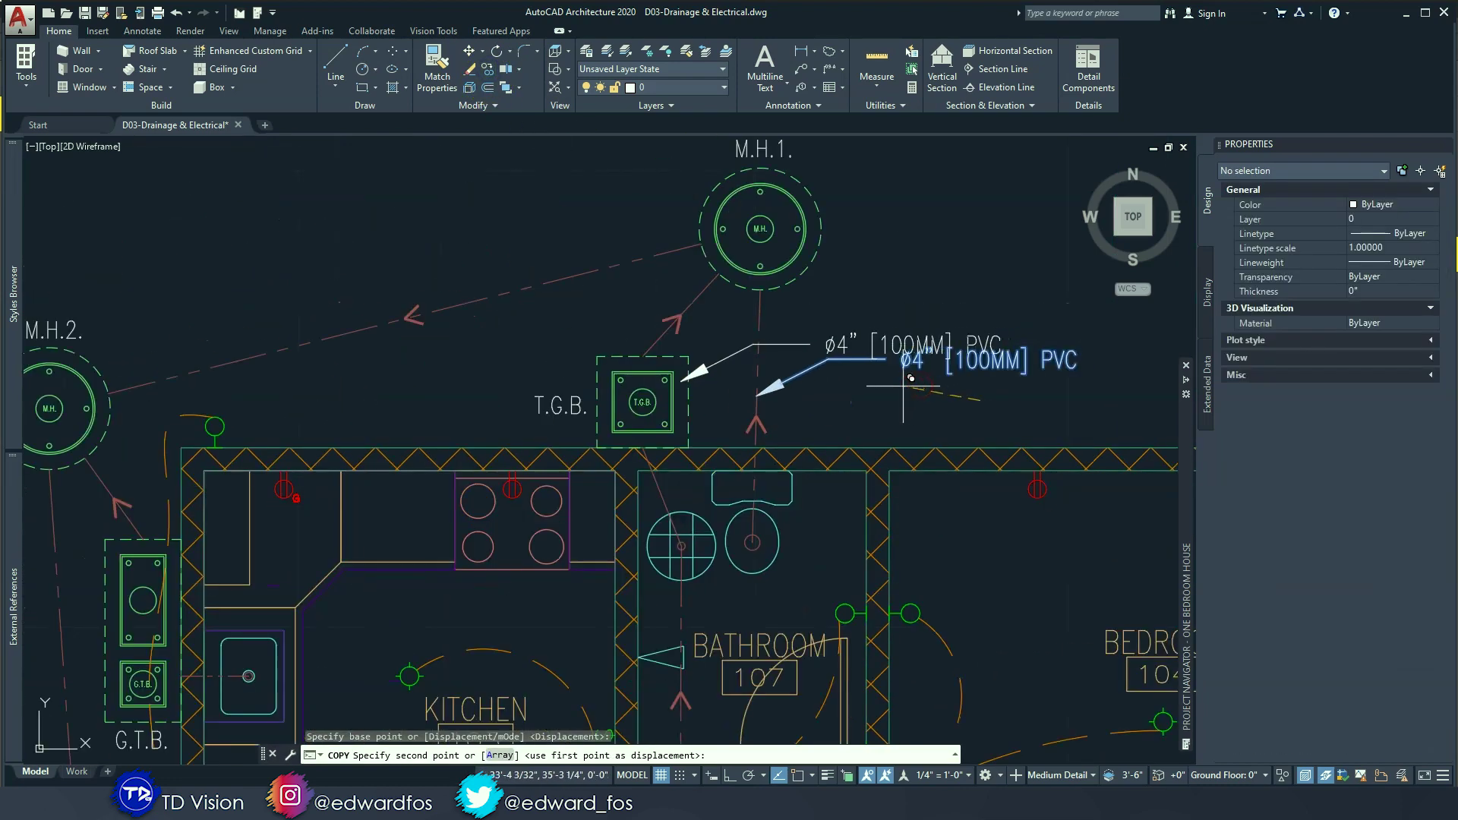
middle_drag(904, 383, 1105, 460)
click(548, 341)
Step: Place two more copies of the pipe leader in the open area west of the house
middle_drag(367, 478, 795, 219)
scroll(794, 219, down, 2)
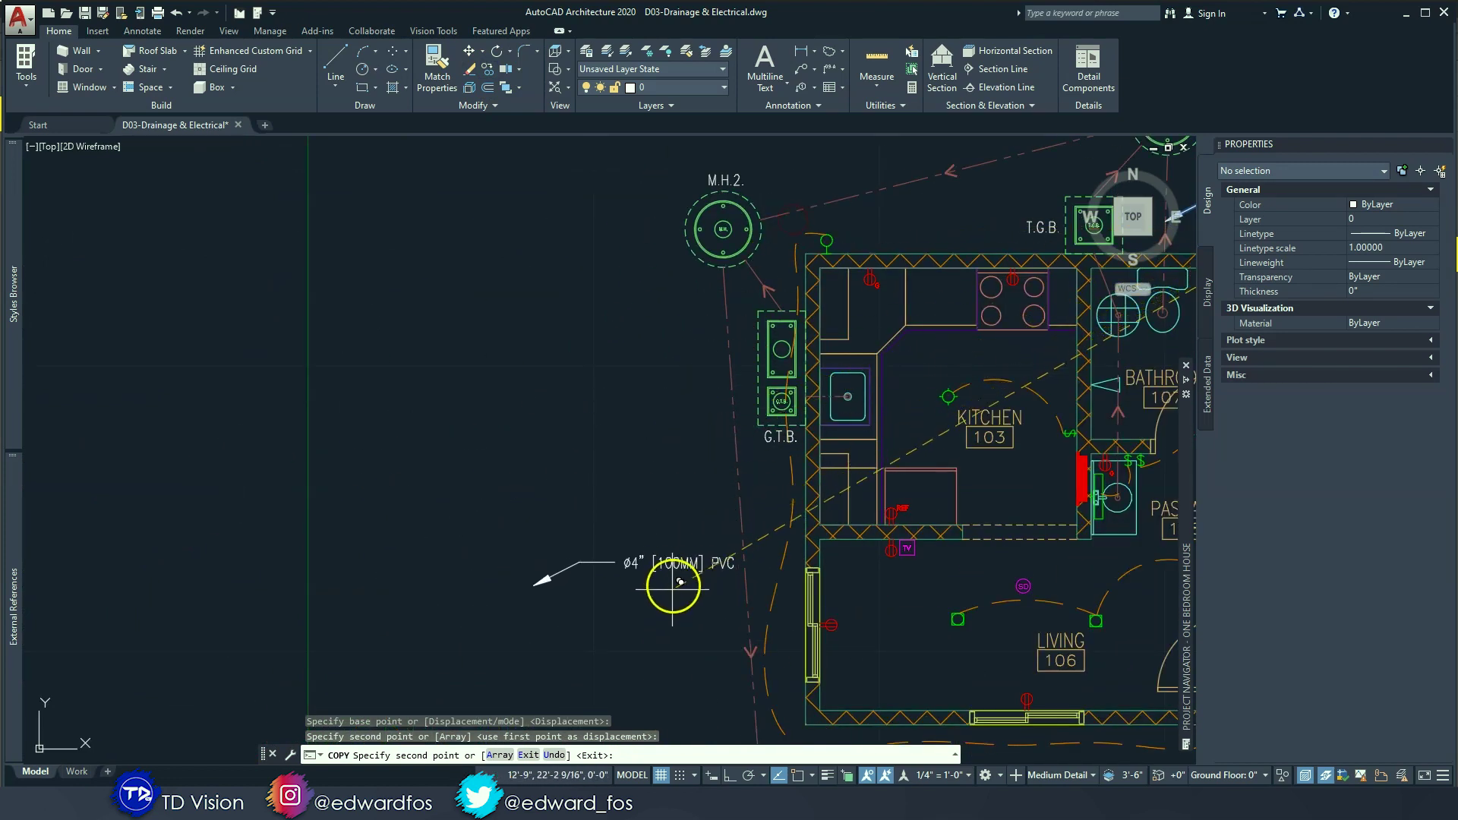
click(673, 608)
click(648, 323)
Step: Place another copy of the pipe leader southwest of M.H.3. and end the copying
middle_drag(620, 524, 672, 234)
middle_drag(642, 650, 541, 215)
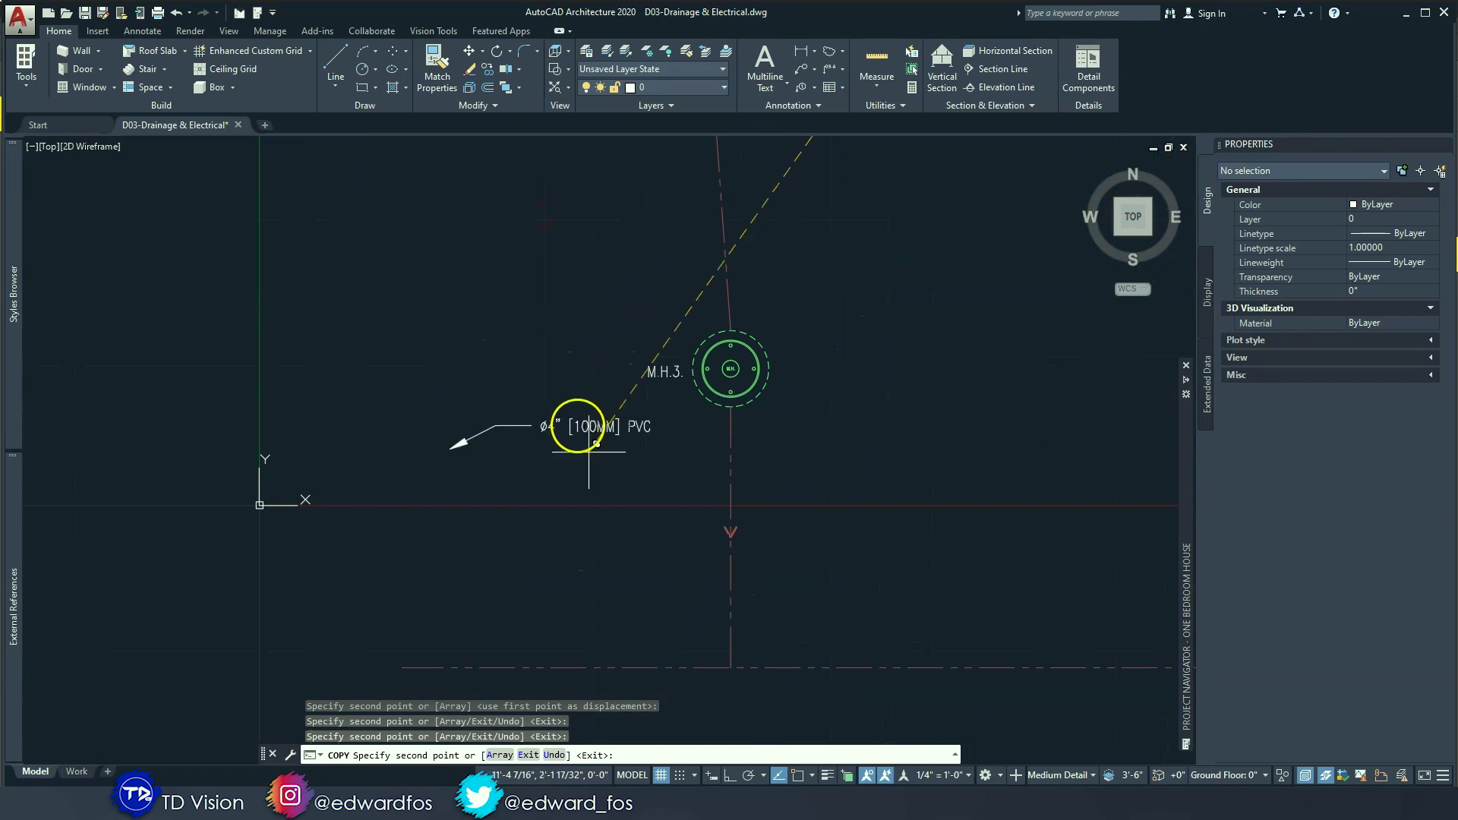
click(607, 513)
key(Escape)
key(Escape)
Step: Stretch the arrowhead of the leader below M.H.3. to the east side of its text and align it horizontally with the landing
click(527, 483)
click(477, 498)
scroll(477, 498, up, 4)
click(454, 530)
middle_drag(590, 349, 386, 369)
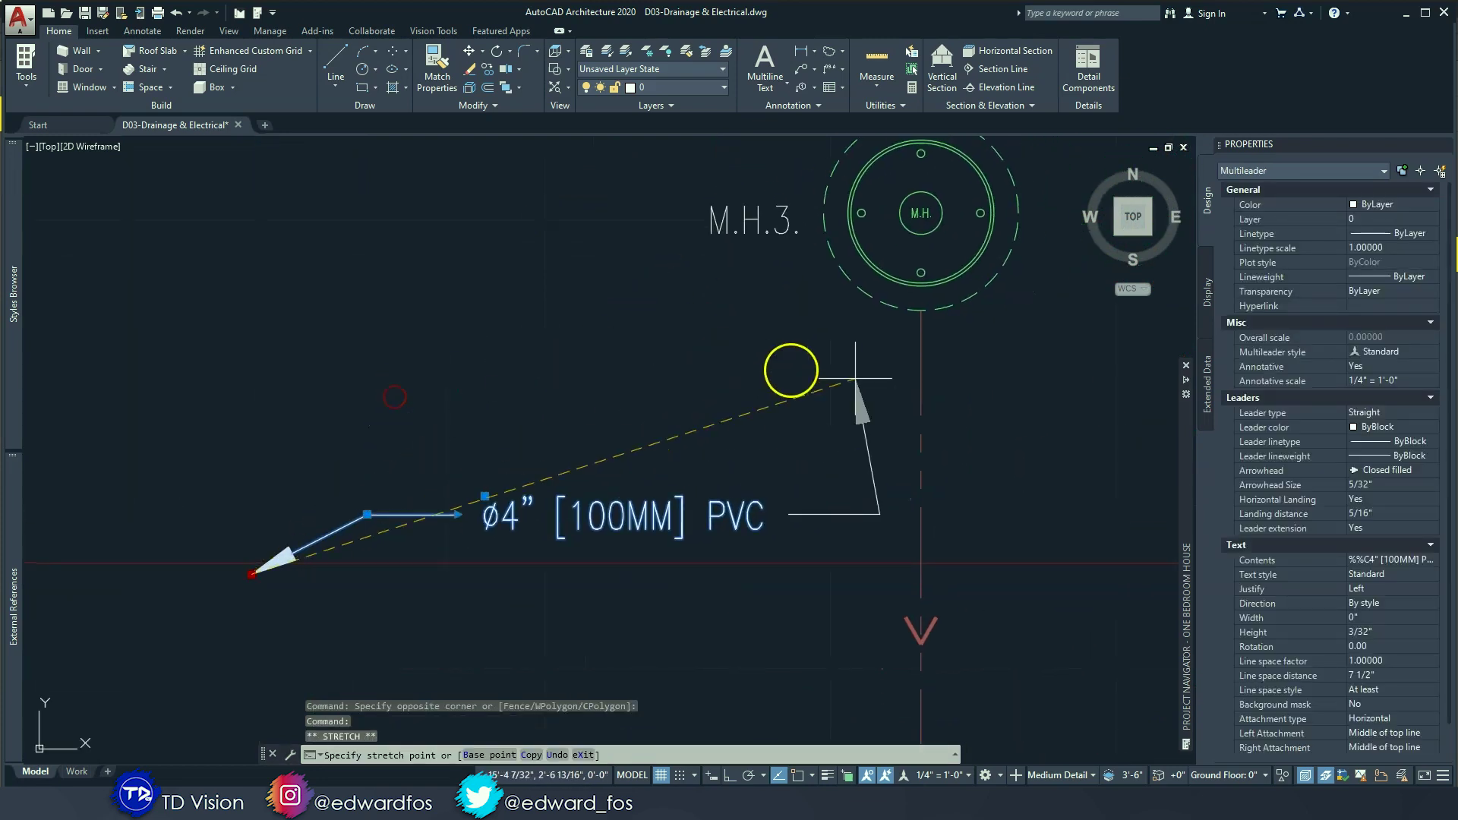
middle_drag(977, 456, 872, 462)
key(F3)
click(915, 496)
click(916, 497)
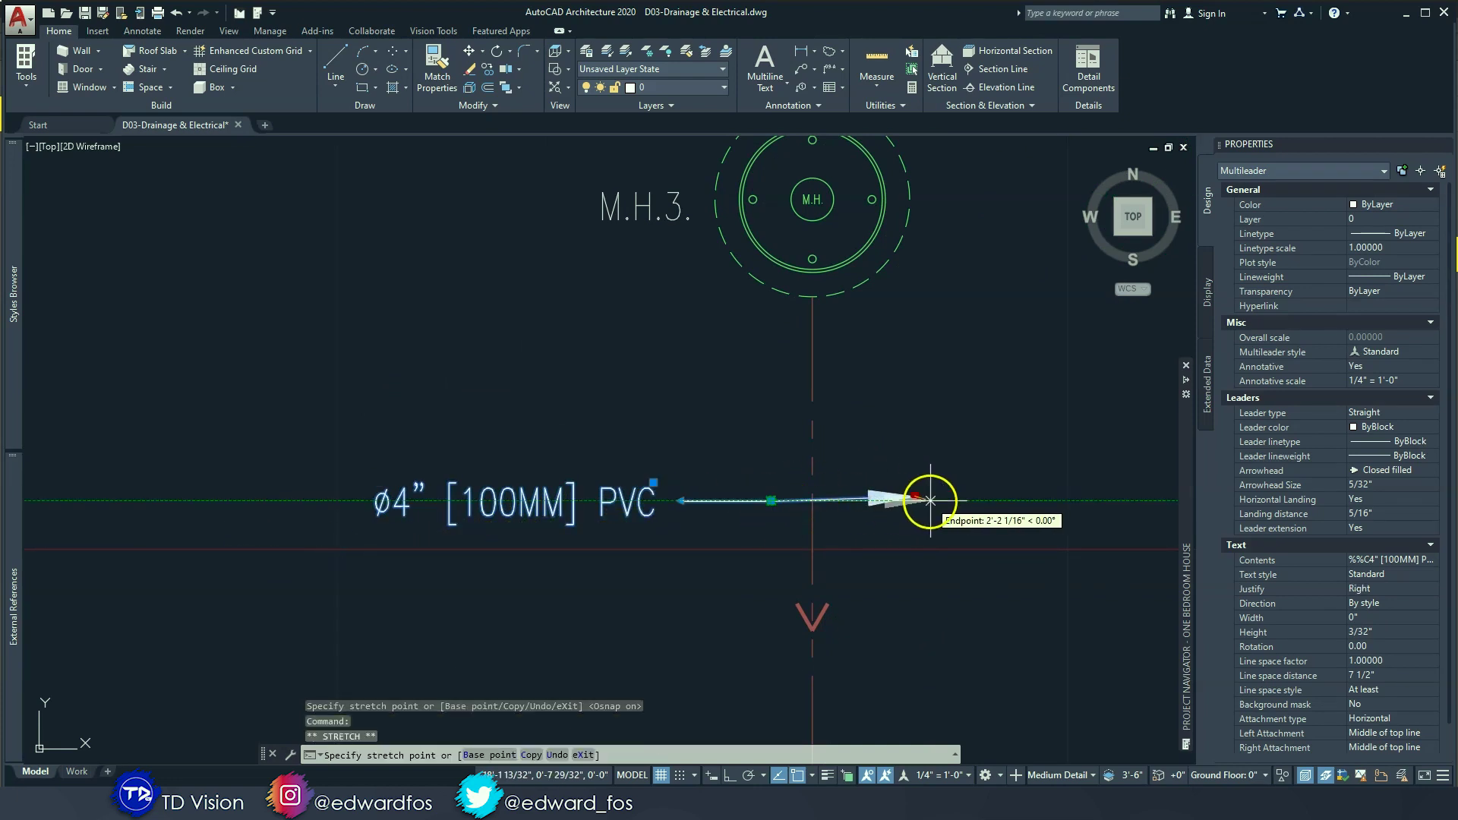
click(940, 501)
Step: Move the horizontal leader west so its arrow tip touches the vertical pipe below M.H.3
click(718, 548)
click(587, 482)
text(m)
key(Return)
click(663, 563)
click(536, 556)
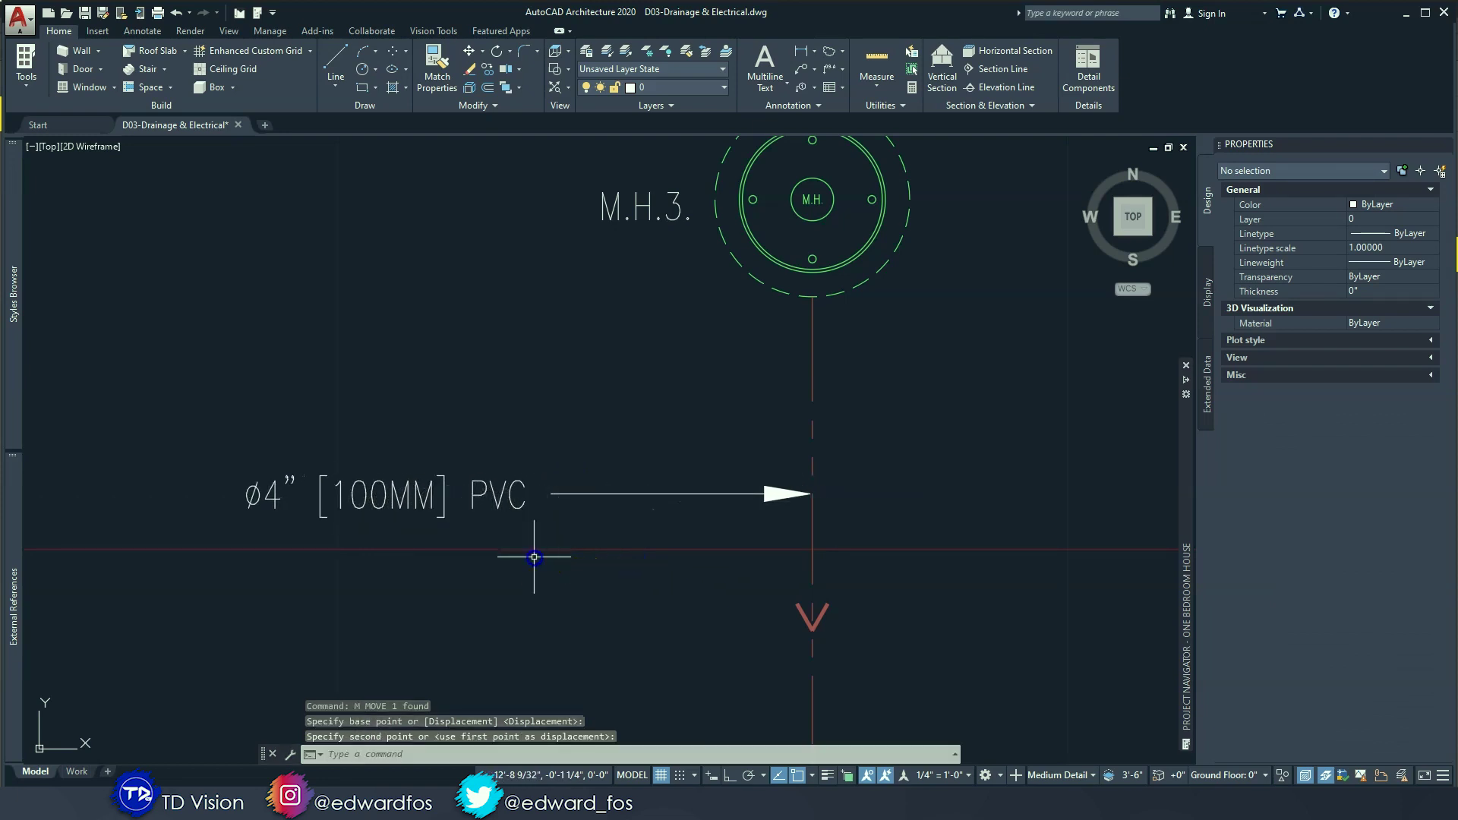
Step: Delete the two west-pointing ø4" [100MM] PVC leaders in the open area west of the house
scroll(541, 553, down, 2)
middle_drag(569, 395, 685, 671)
middle_drag(650, 346, 728, 647)
scroll(700, 495, up, 1)
click(699, 495)
click(609, 430)
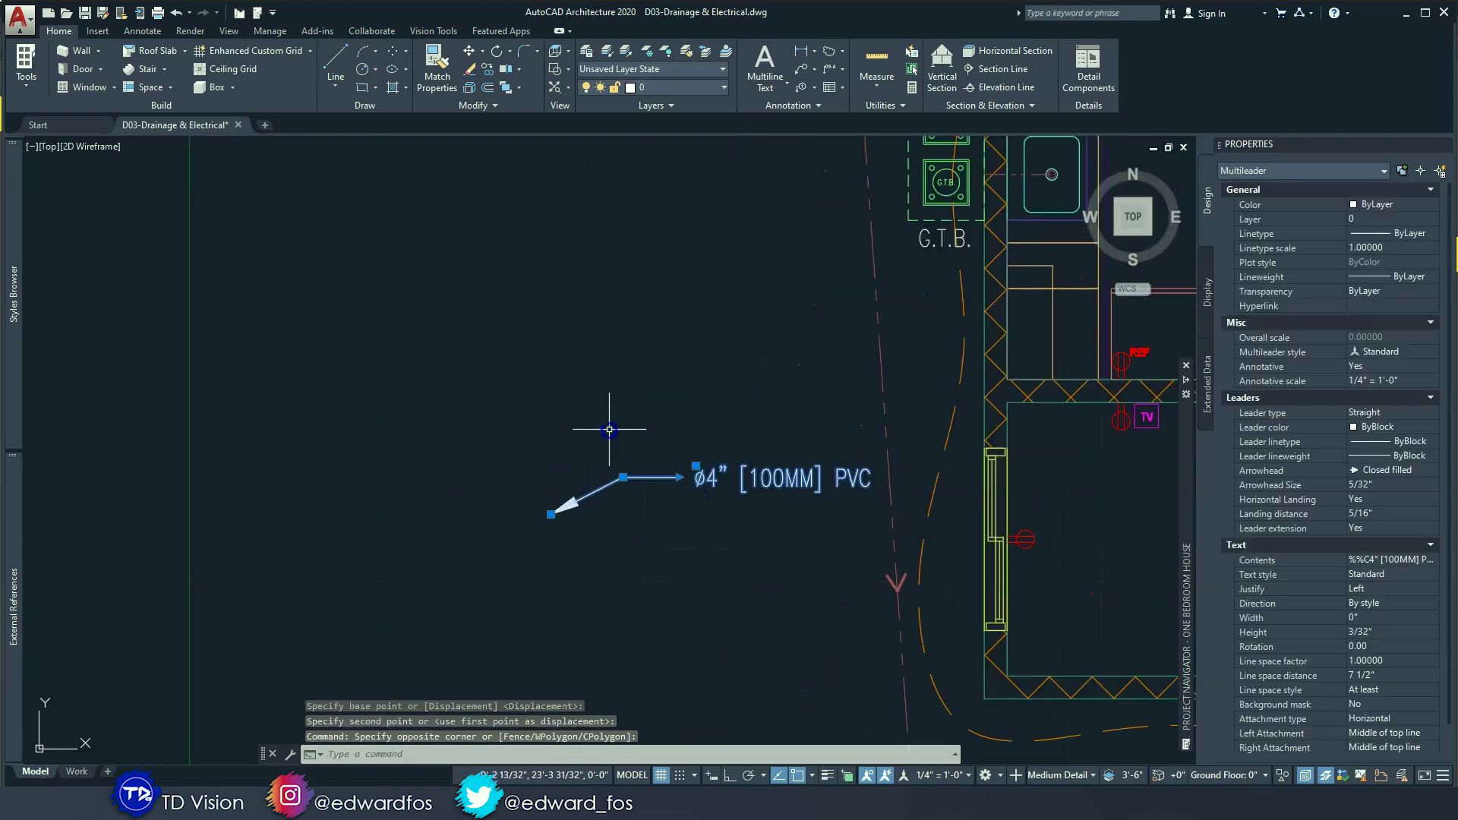
scroll(608, 429, down, 3)
key(Escape)
click(628, 471)
click(544, 325)
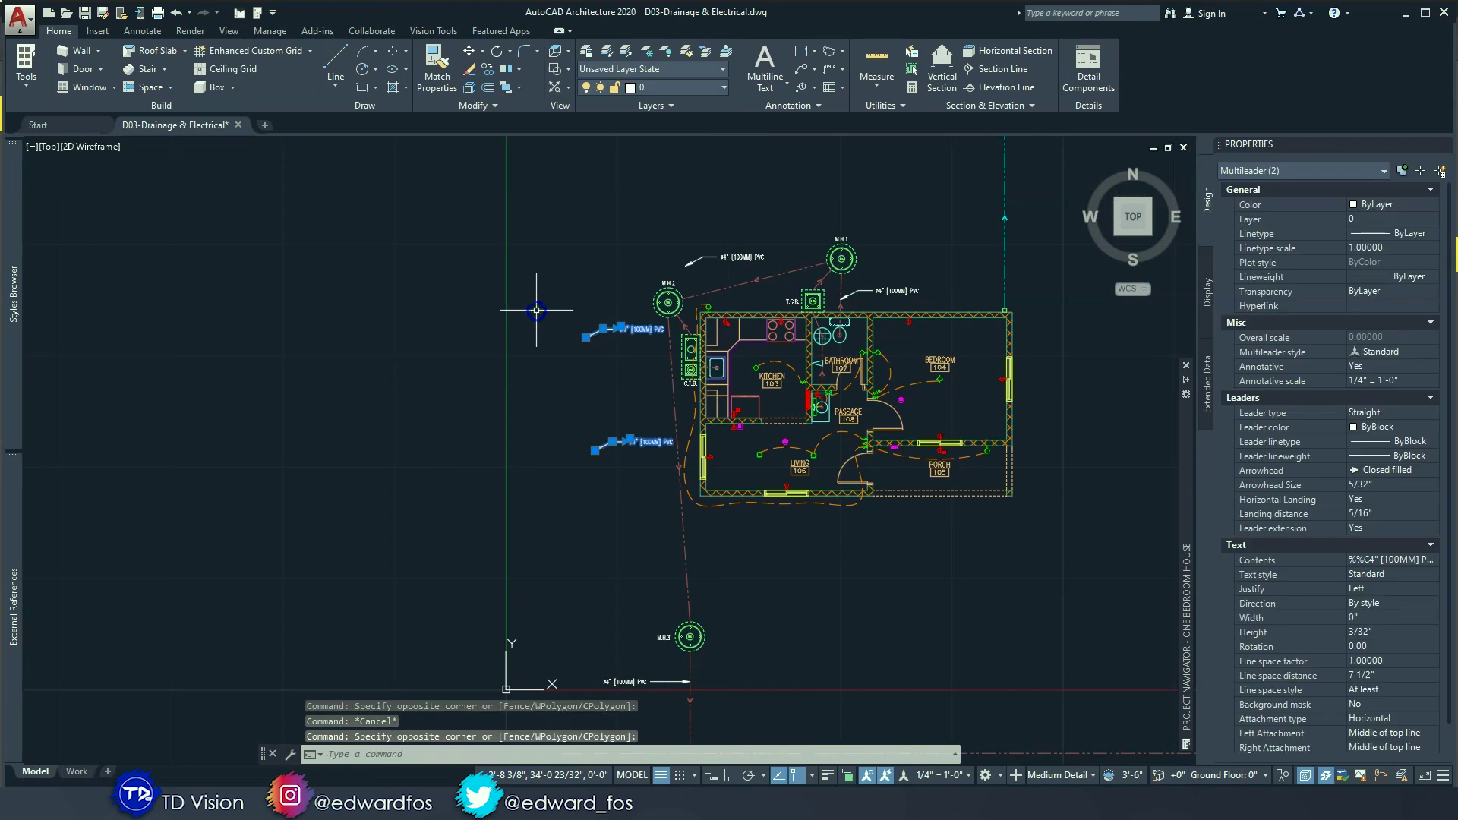
key(Delete)
Step: Copy the horizontal pipe leader below M.H.3. onto the pipe west of the living room and the pipe southeast of M.H.2
middle_drag(540, 560, 537, 456)
click(638, 577)
click(612, 575)
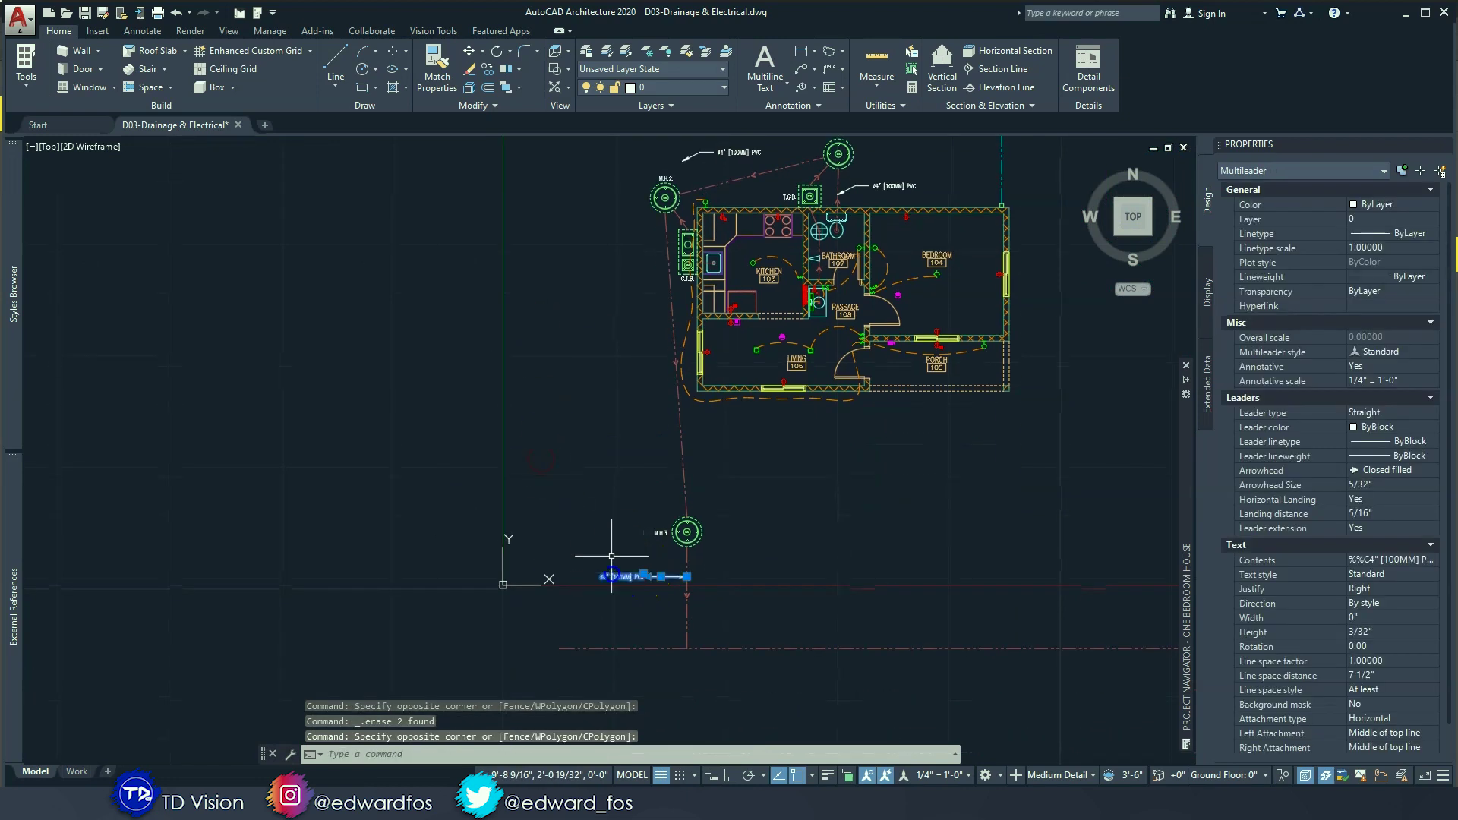
click(585, 559)
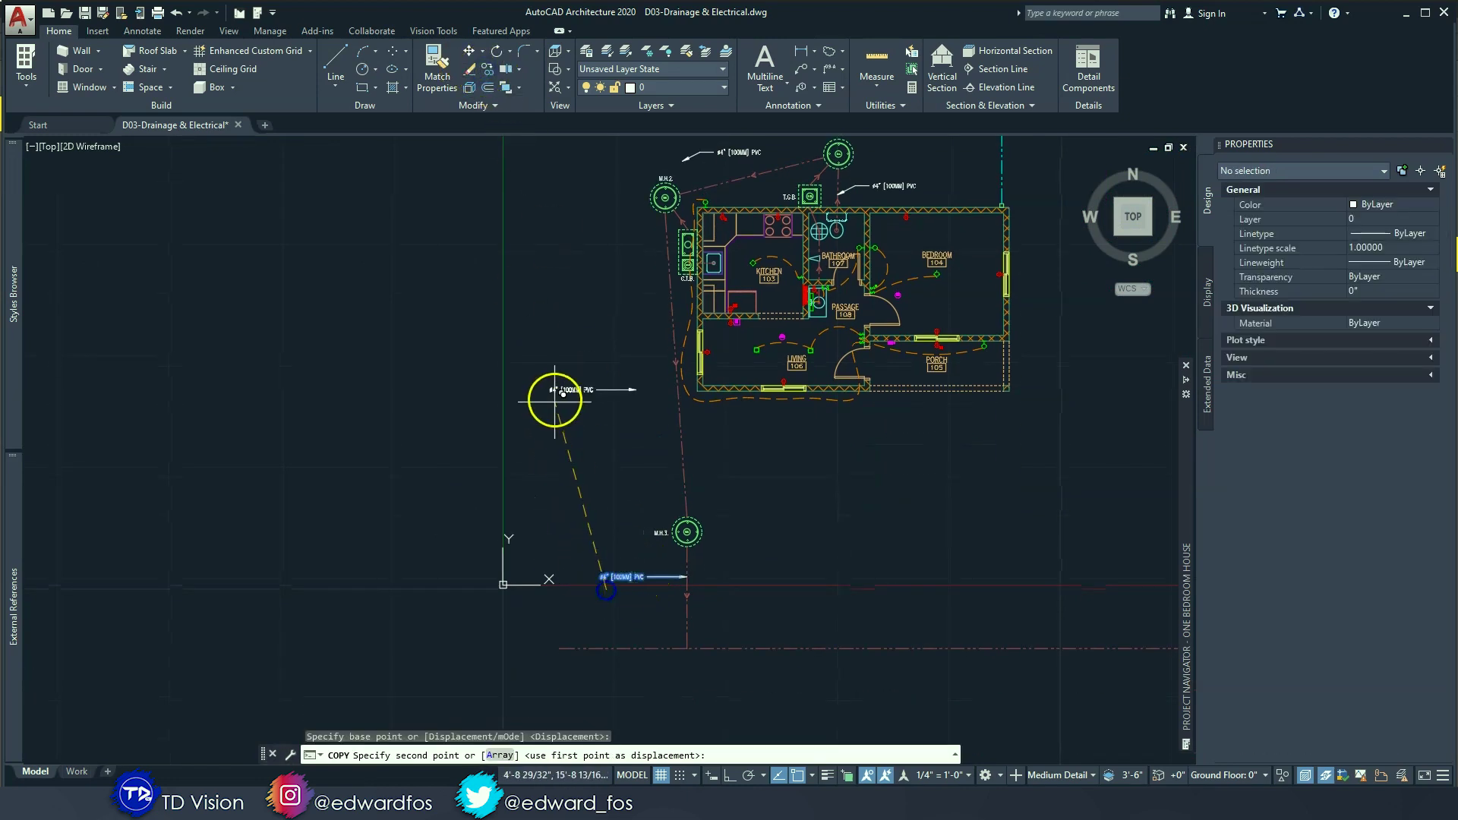
scroll(560, 380, up, 4)
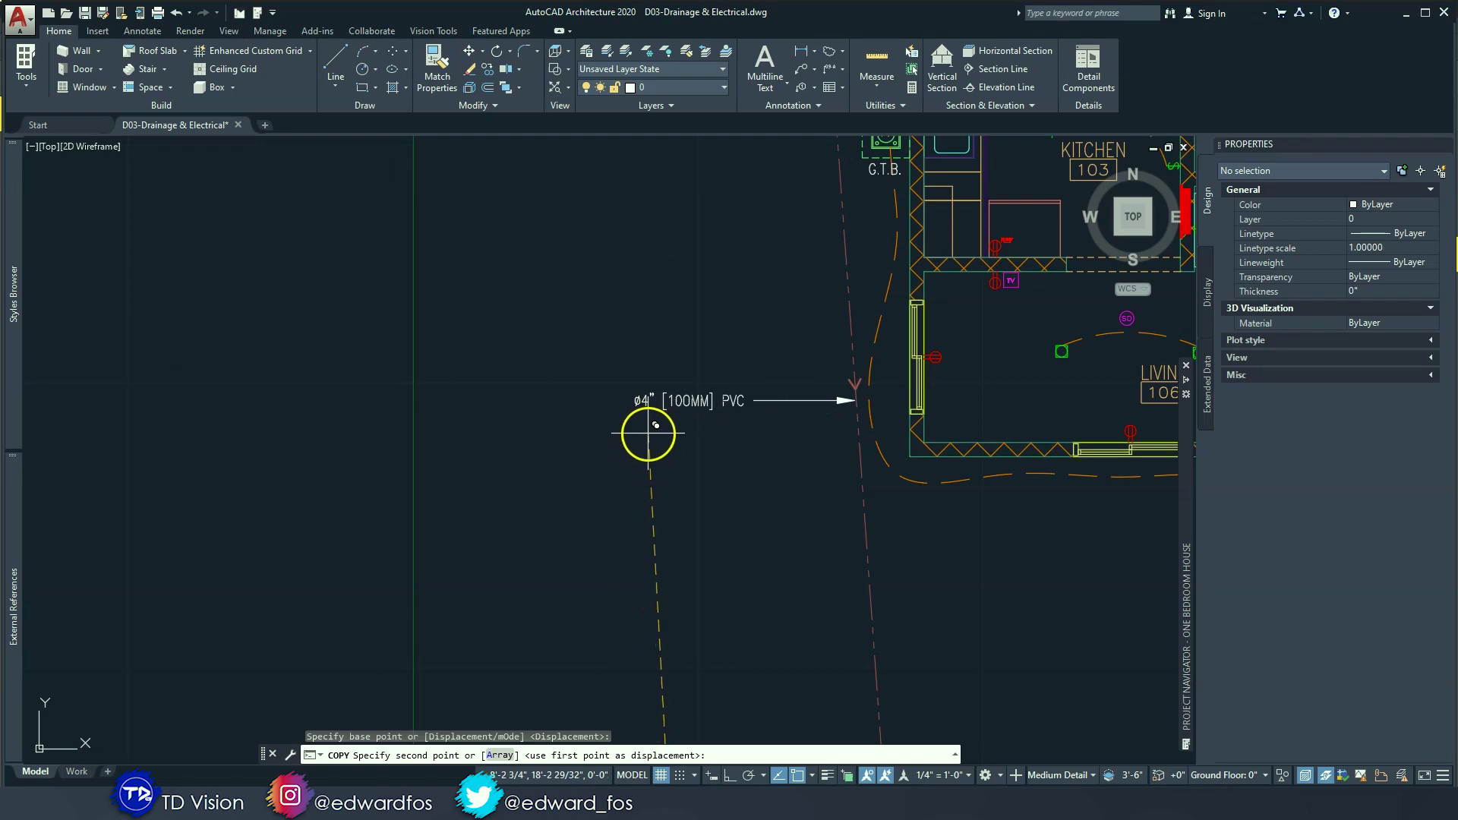
click(644, 434)
middle_drag(640, 325, 596, 646)
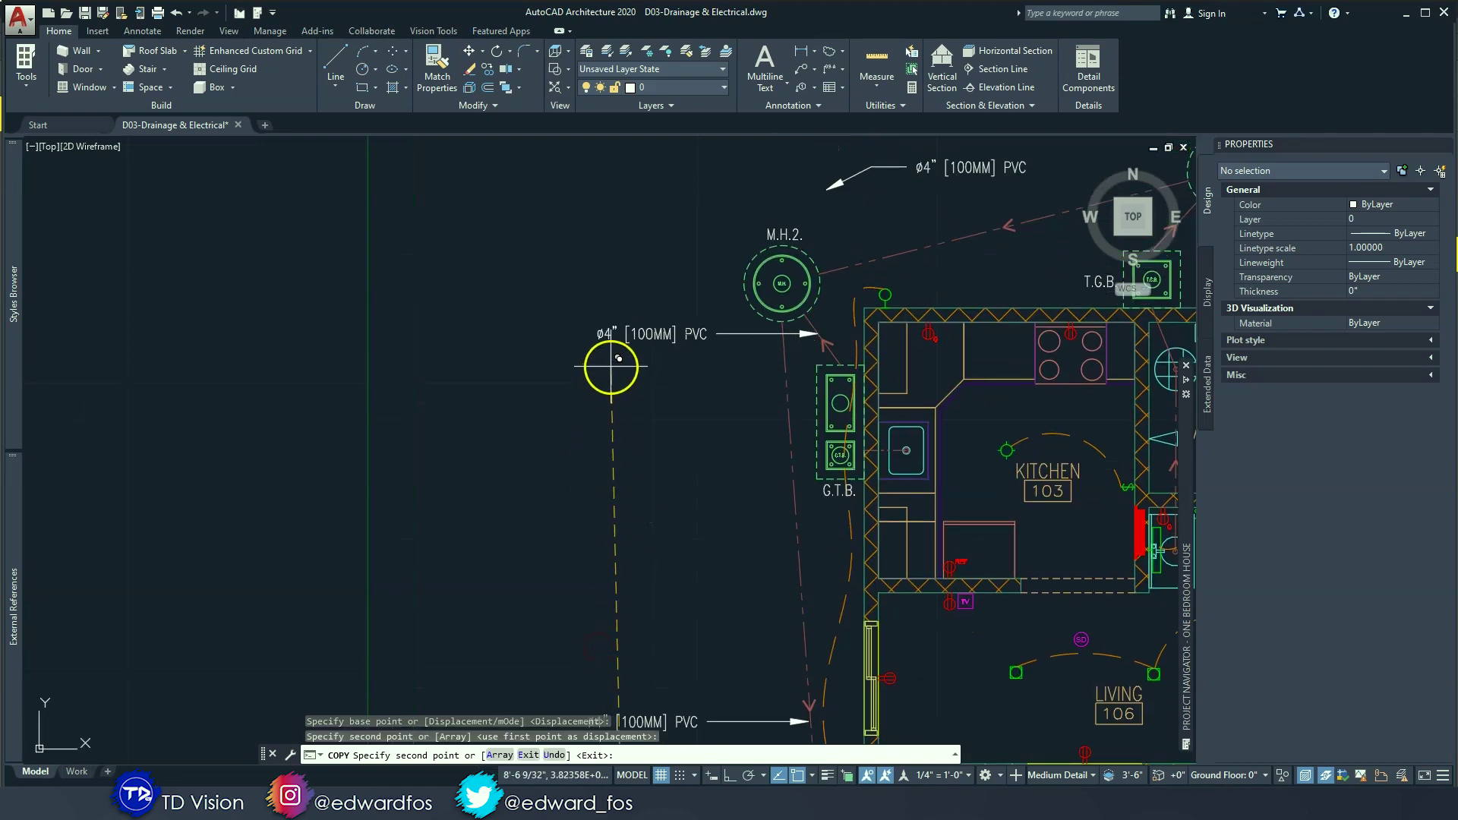
click(602, 368)
key(Escape)
key(Escape)
Step: Stretch the arrowhead of the leader northeast of M.H.2. onto the pipe joining M.H.1. and M.H.2., with object snap off
scroll(602, 372, down, 2)
scroll(578, 452, up, 4)
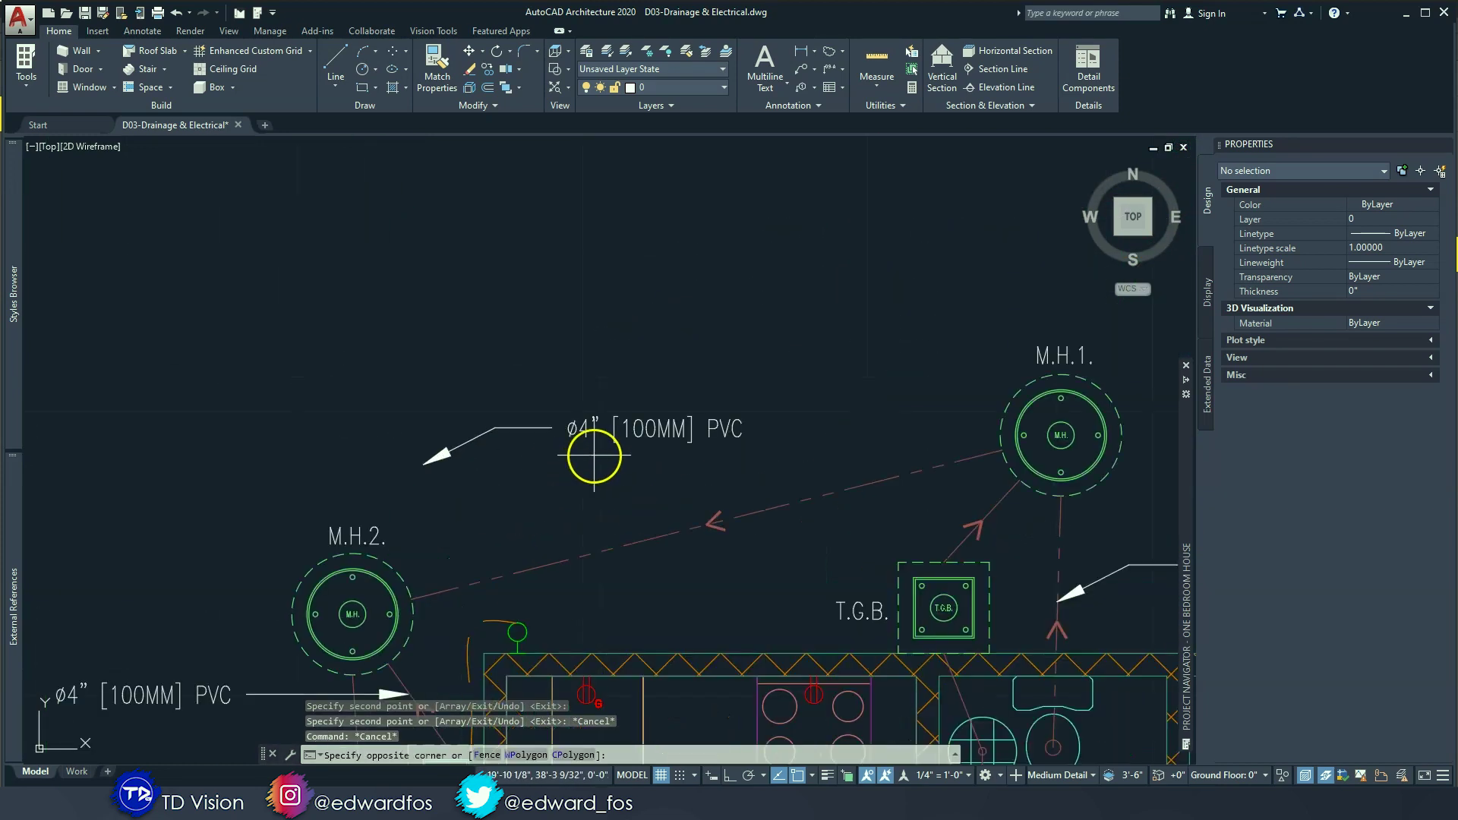
click(559, 431)
click(424, 466)
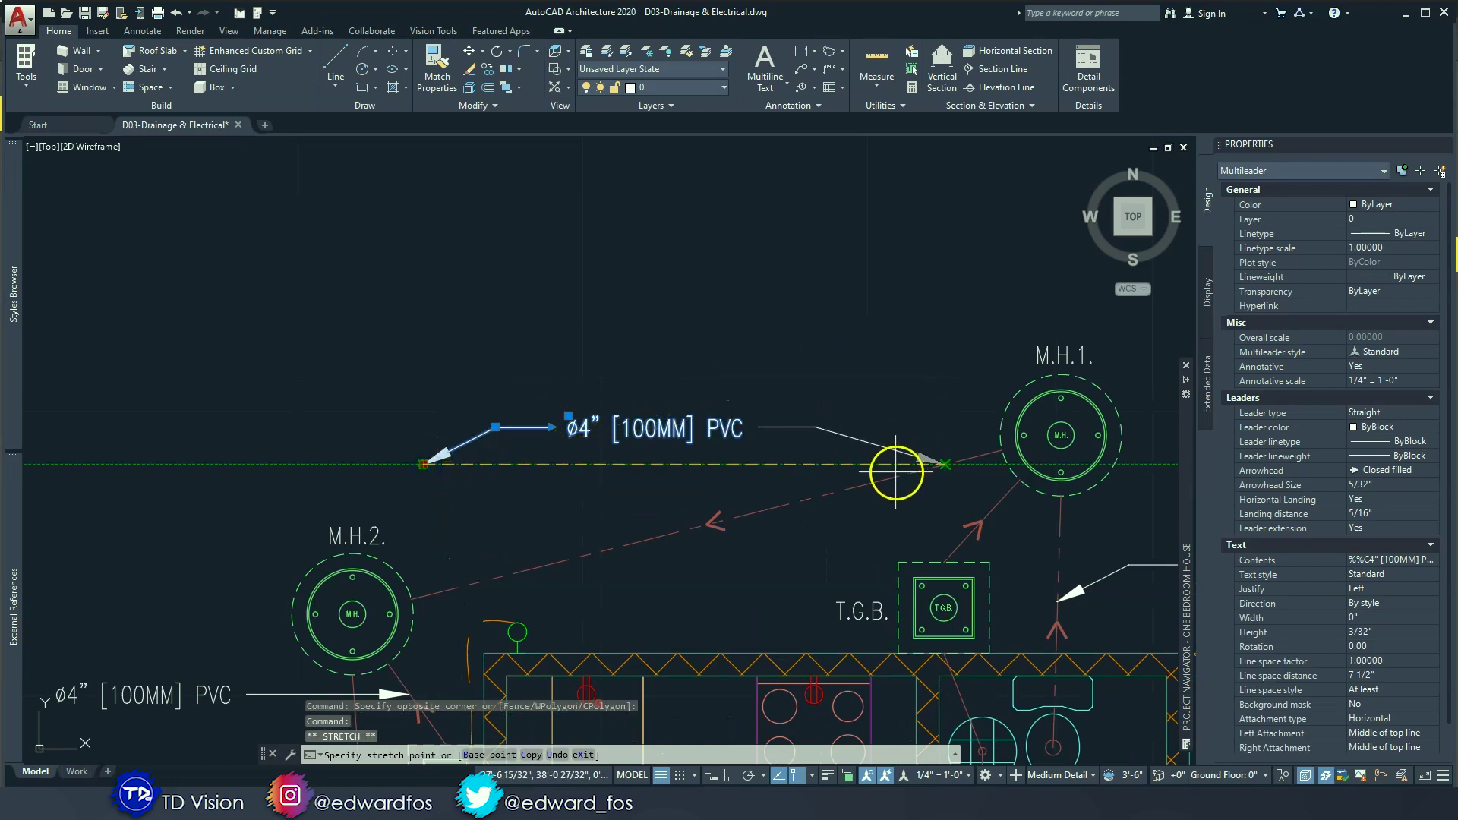
scroll(858, 476, up, 1)
click(856, 488)
key(F3)
click(887, 483)
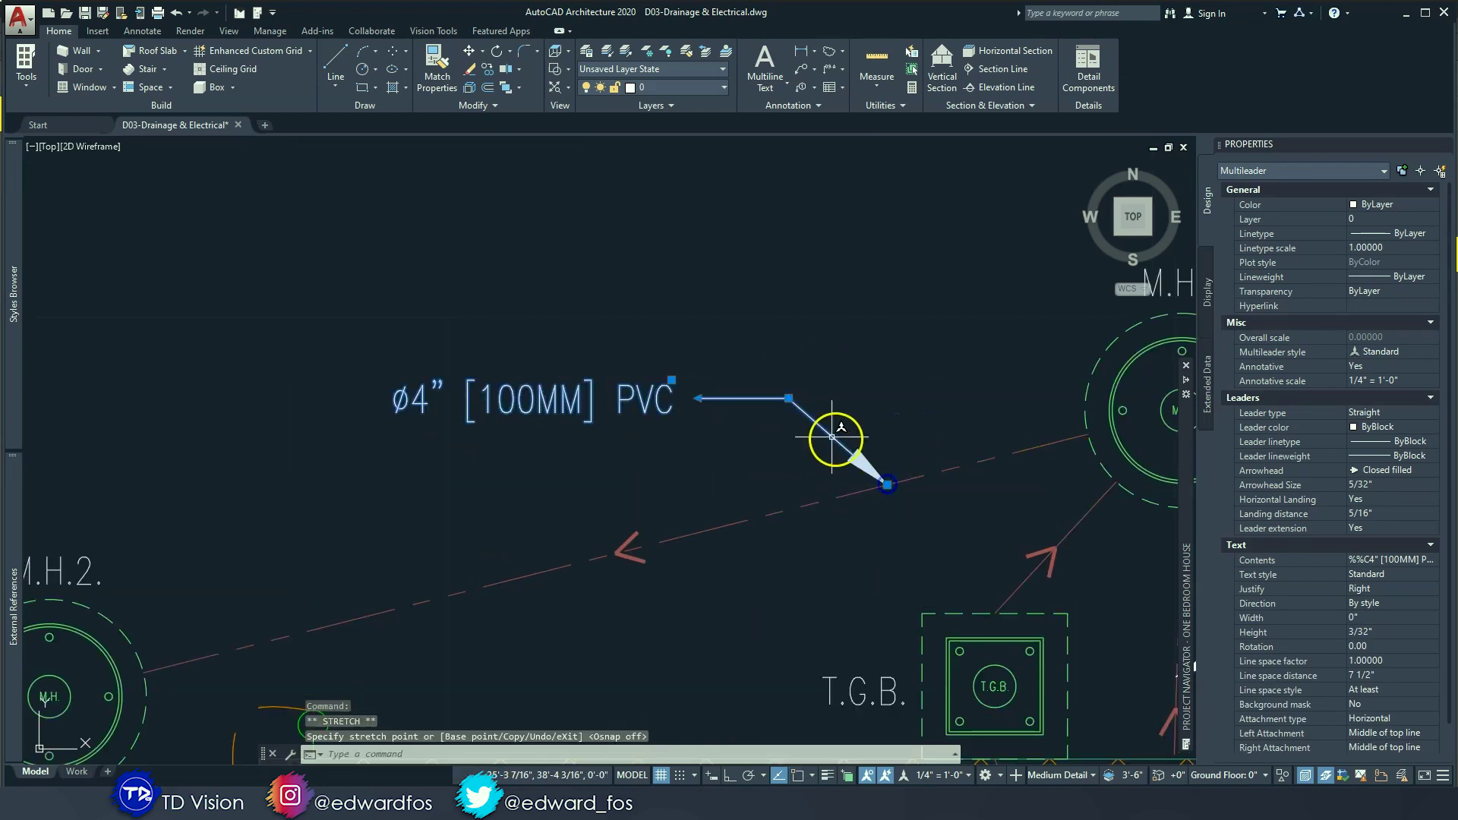
Step: Add a second arrow to the ø4" [100MM] PVC leader west of M.H.1., pointing to the pipe from T.G.B. to M.H.1
middle_drag(742, 444, 685, 439)
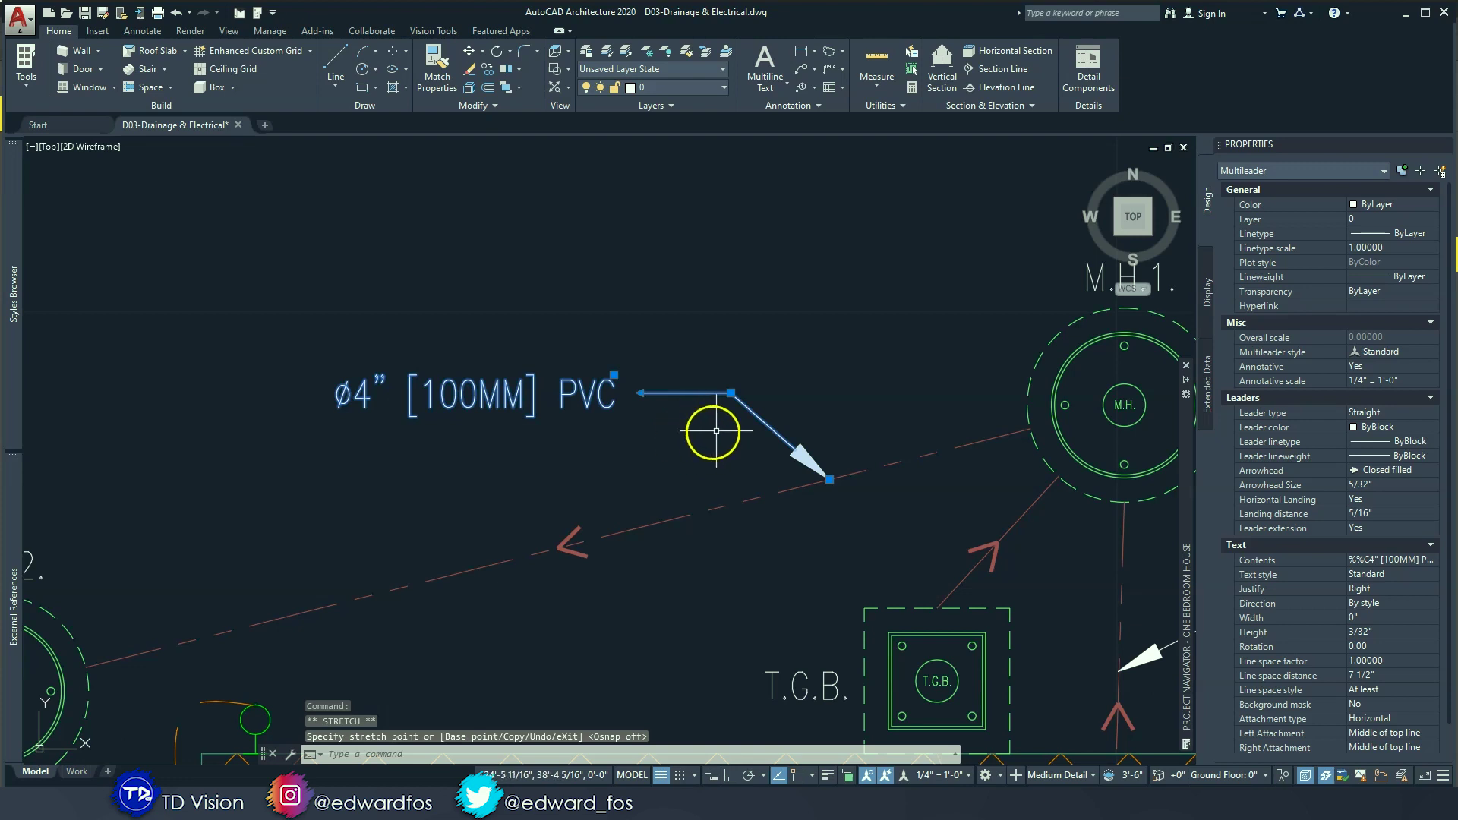
click(645, 411)
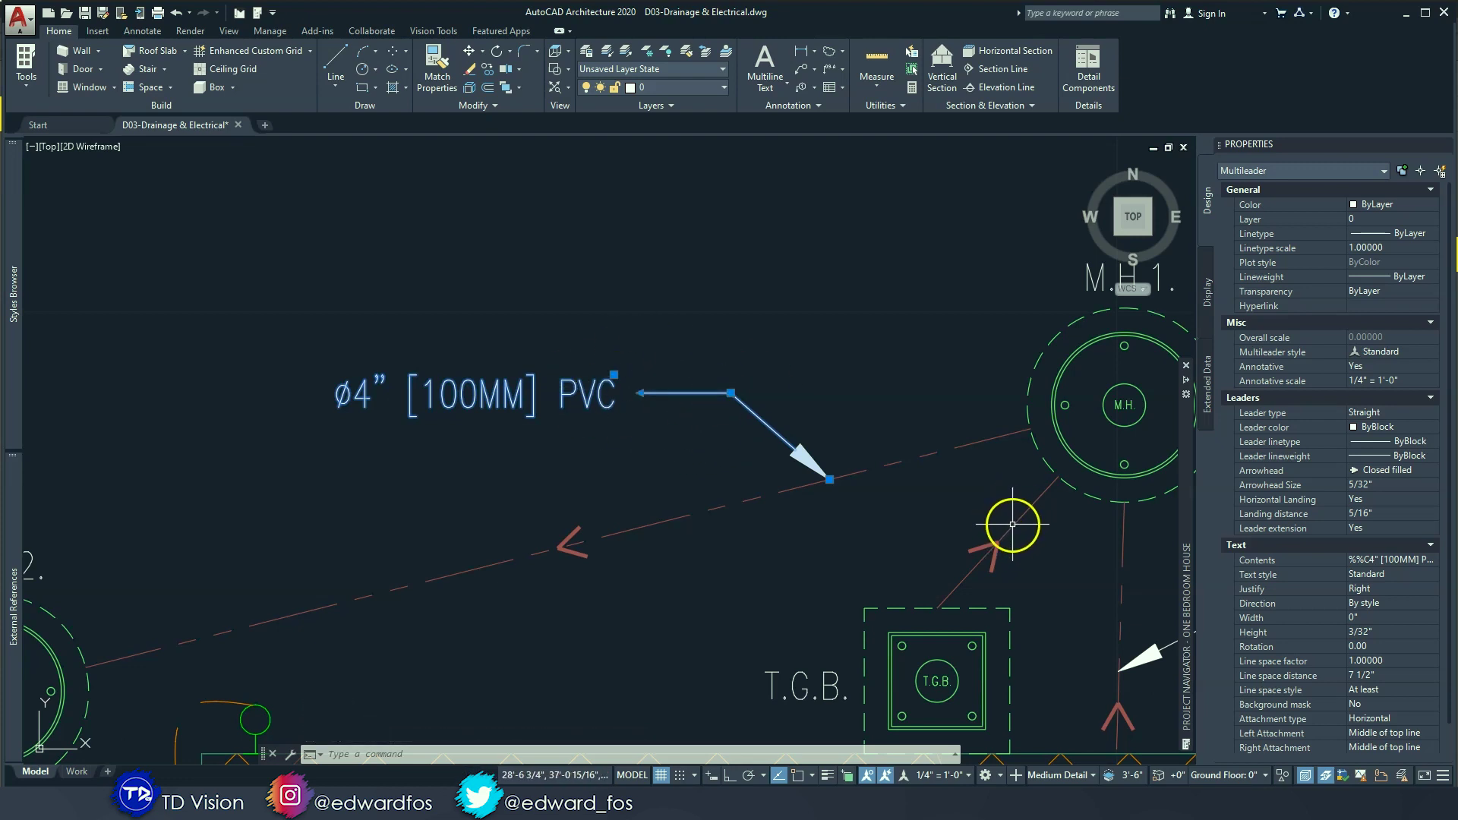
click(564, 387)
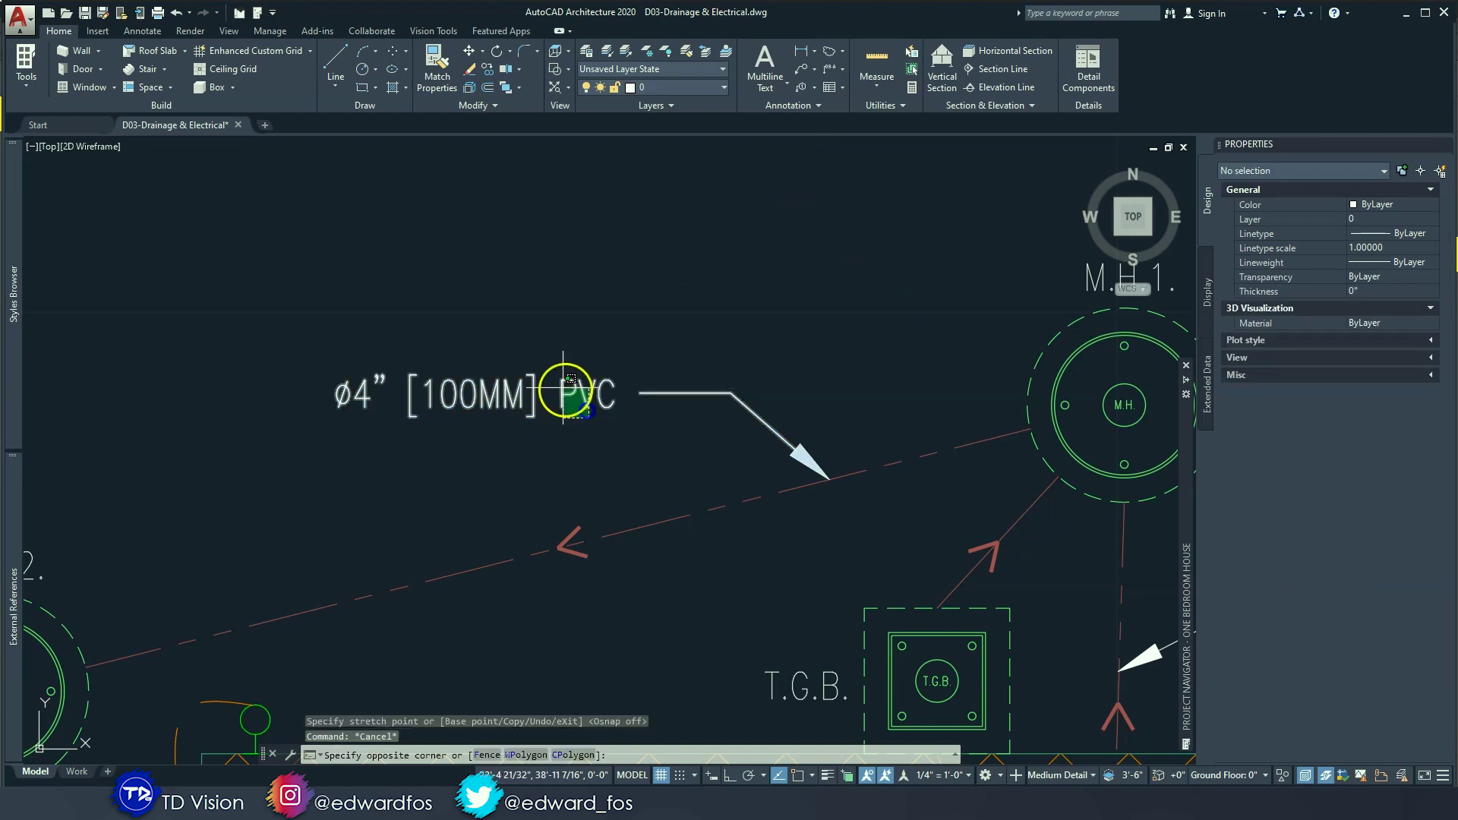
click(816, 70)
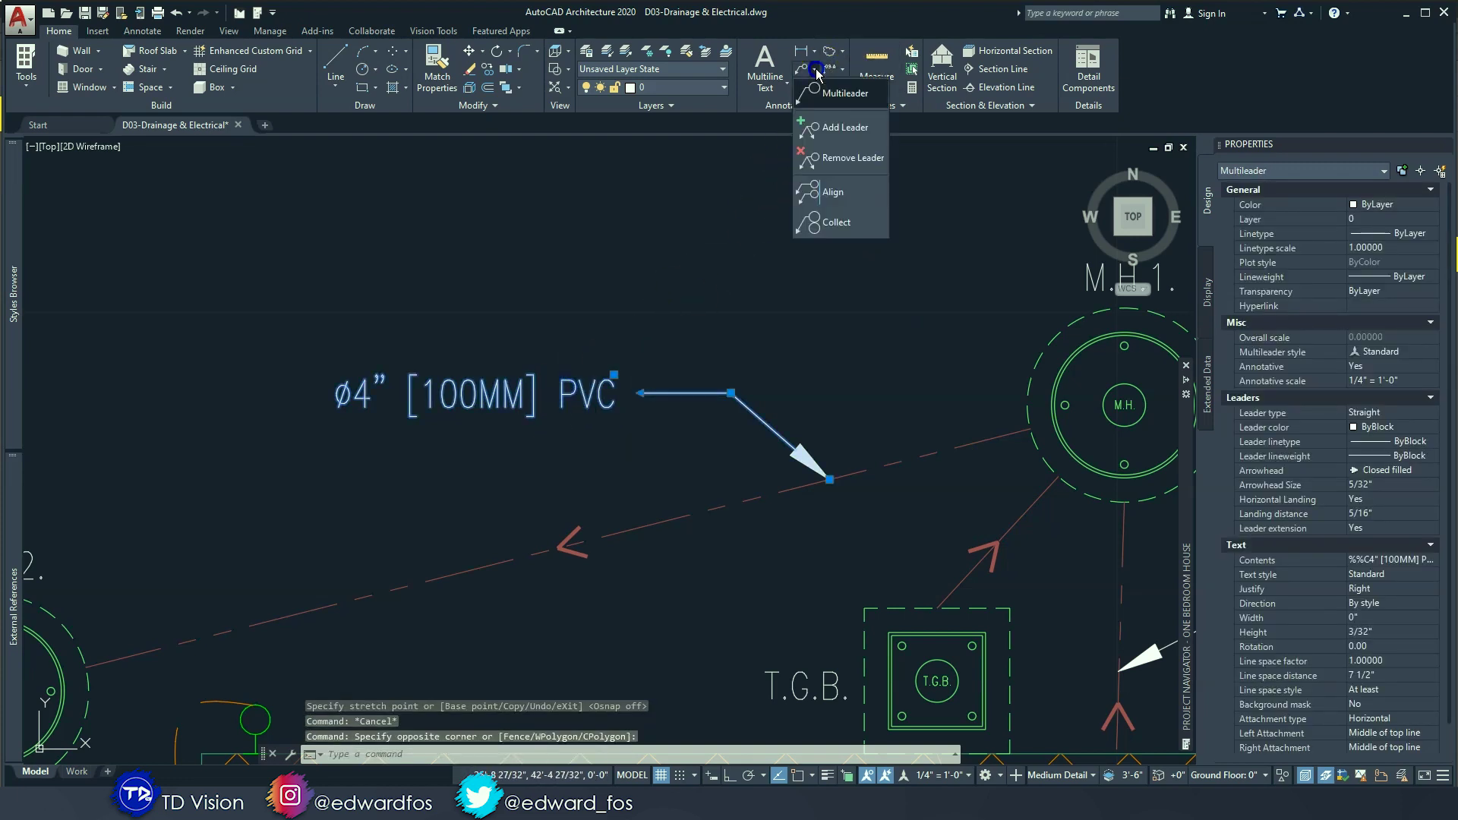
click(842, 137)
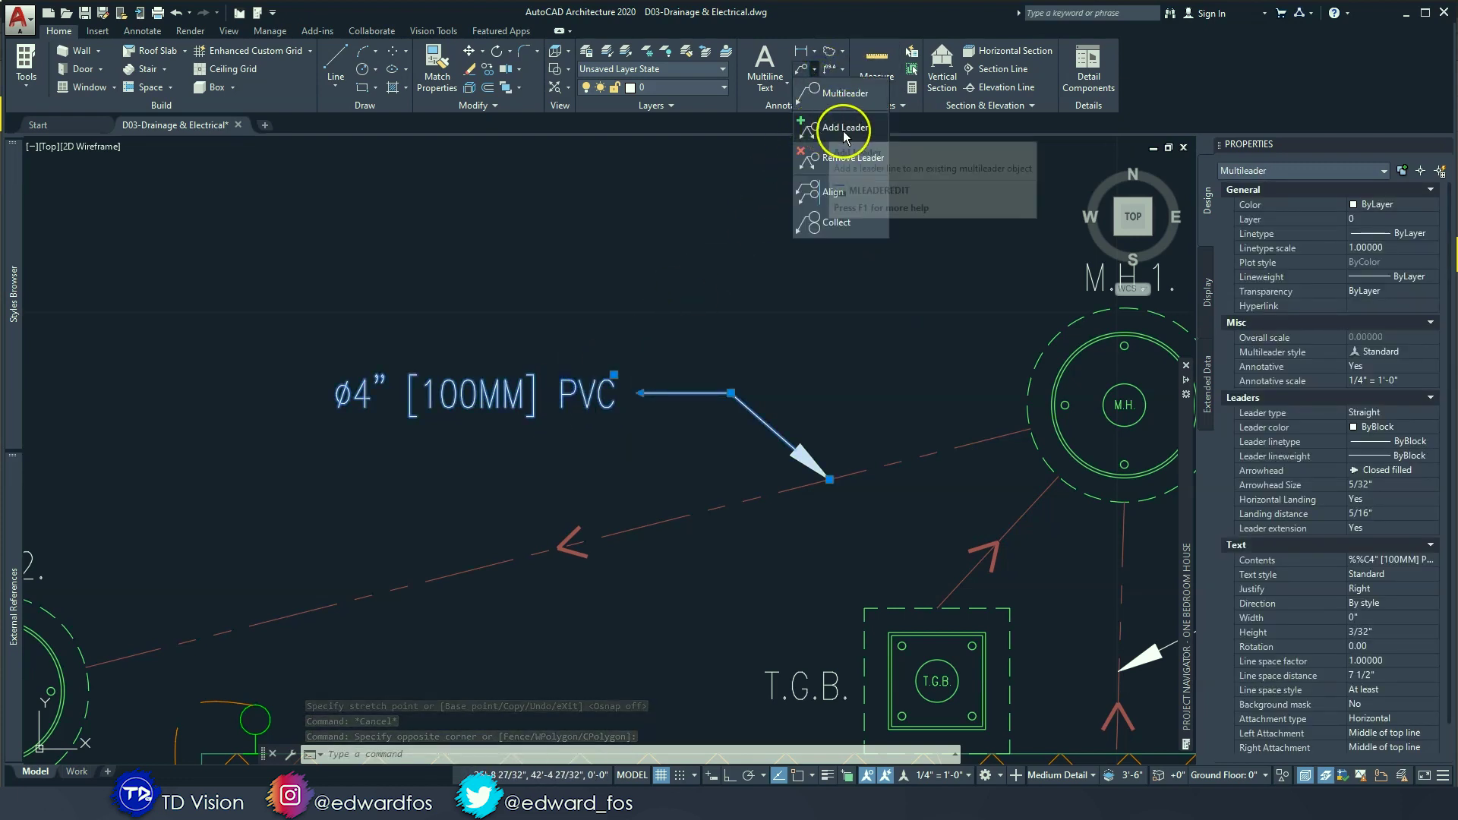
click(843, 134)
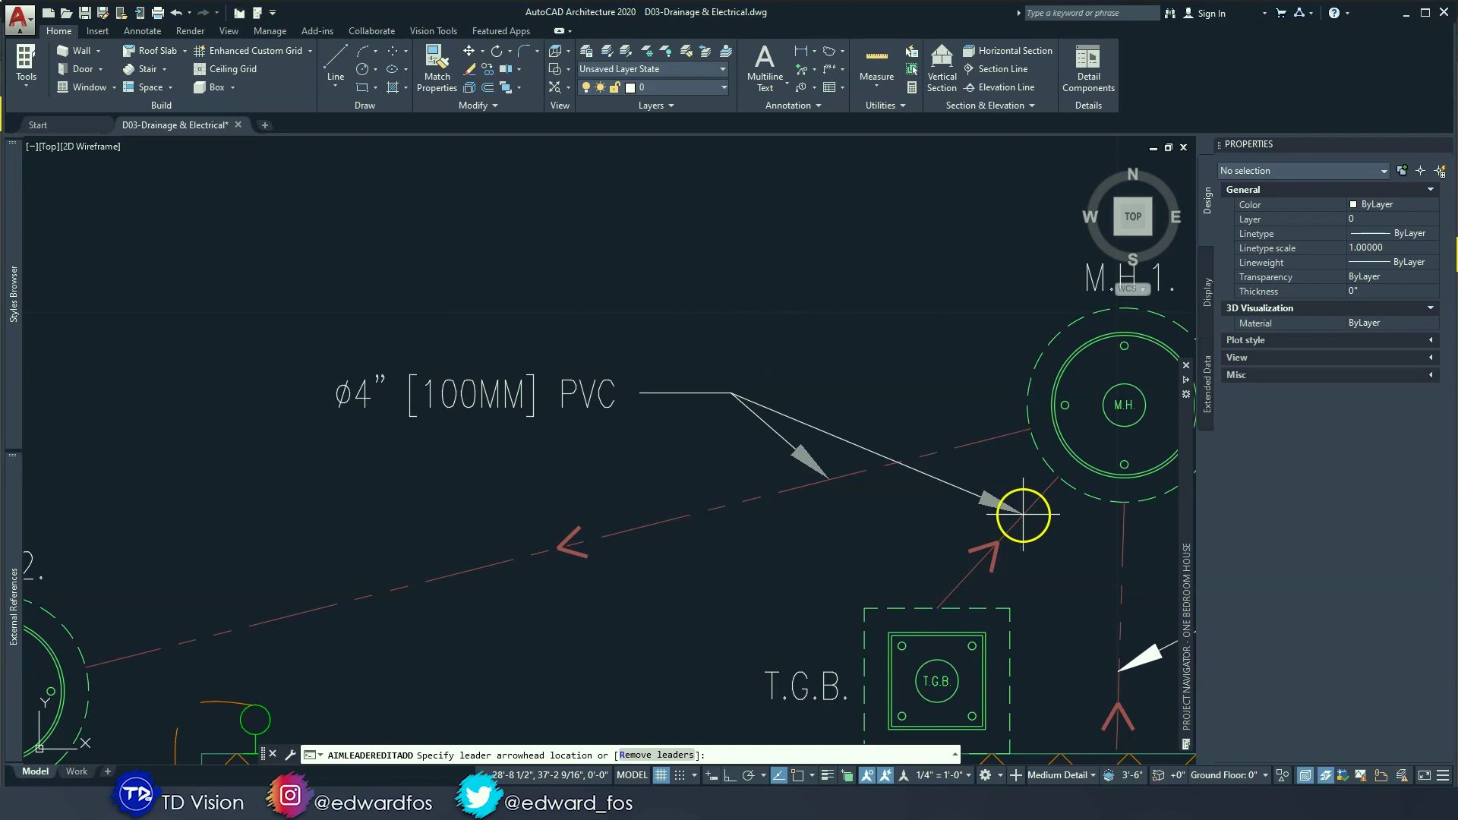
middle_drag(951, 472, 850, 368)
scroll(850, 368, down, 2)
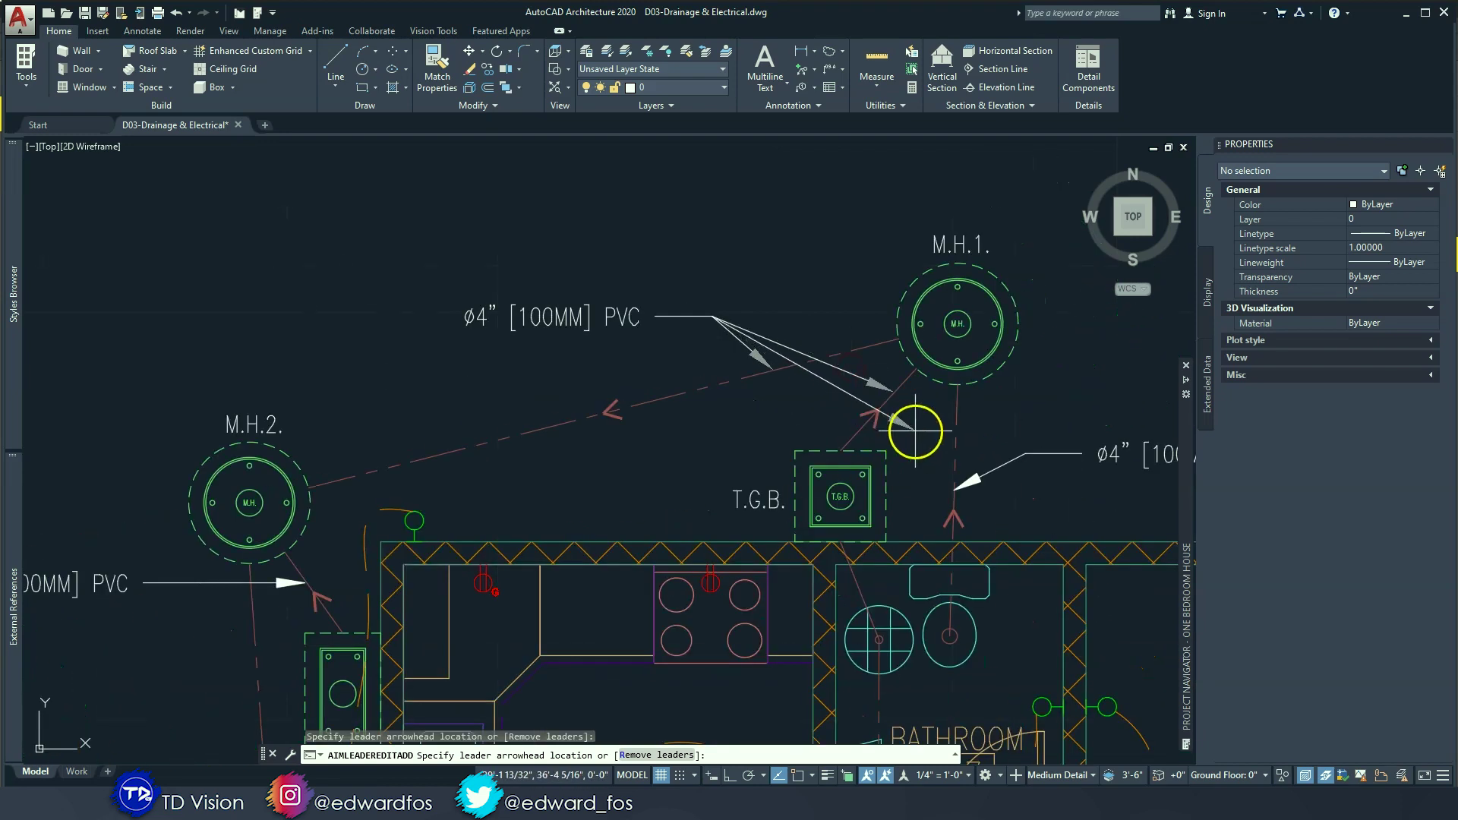
Step: Add extra arrows radiating in several directions from both sides of the same leader's text and end the command
click(931, 446)
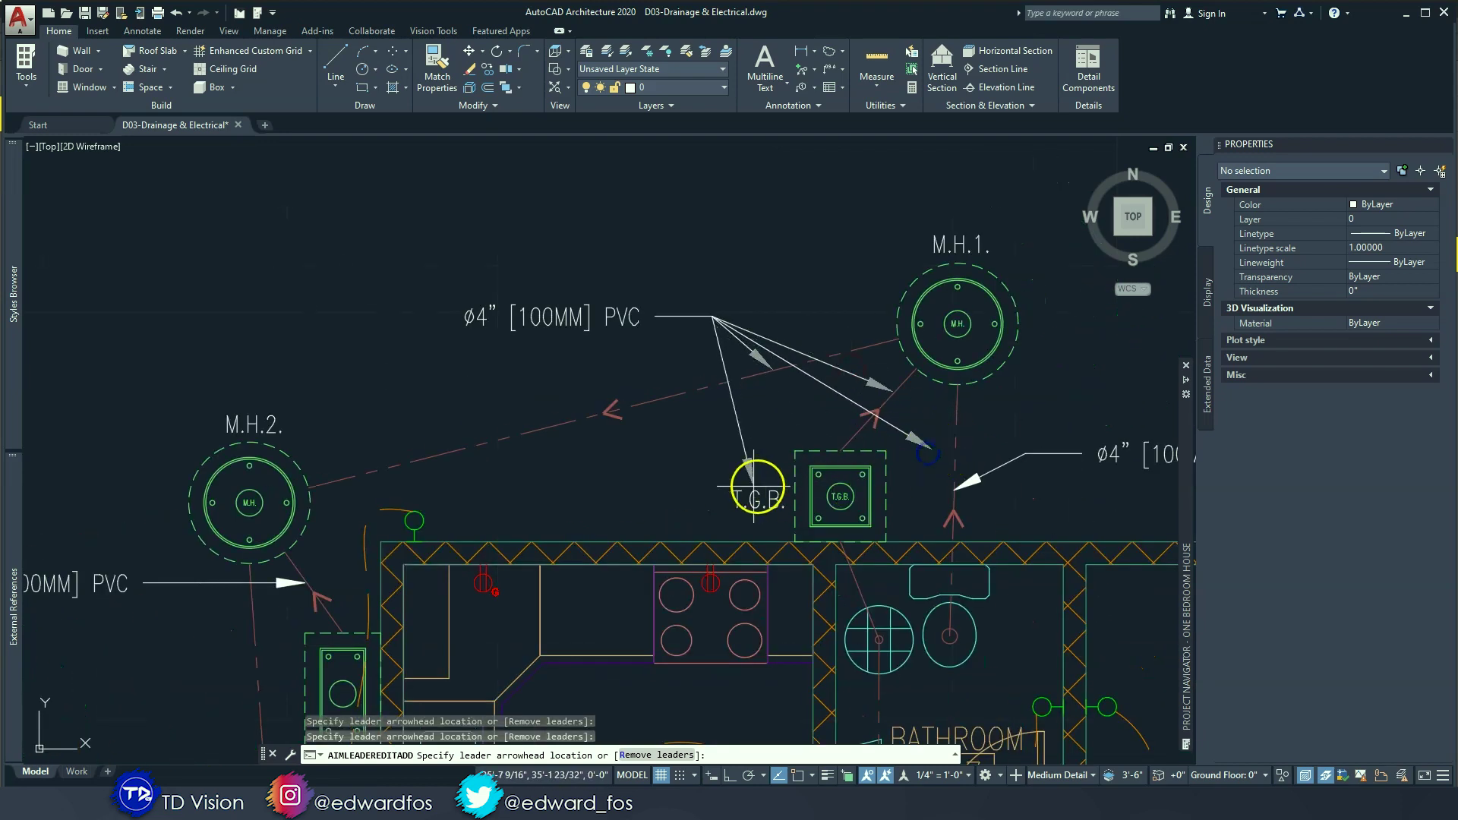
click(750, 478)
click(596, 494)
click(289, 309)
click(321, 181)
click(511, 179)
click(717, 162)
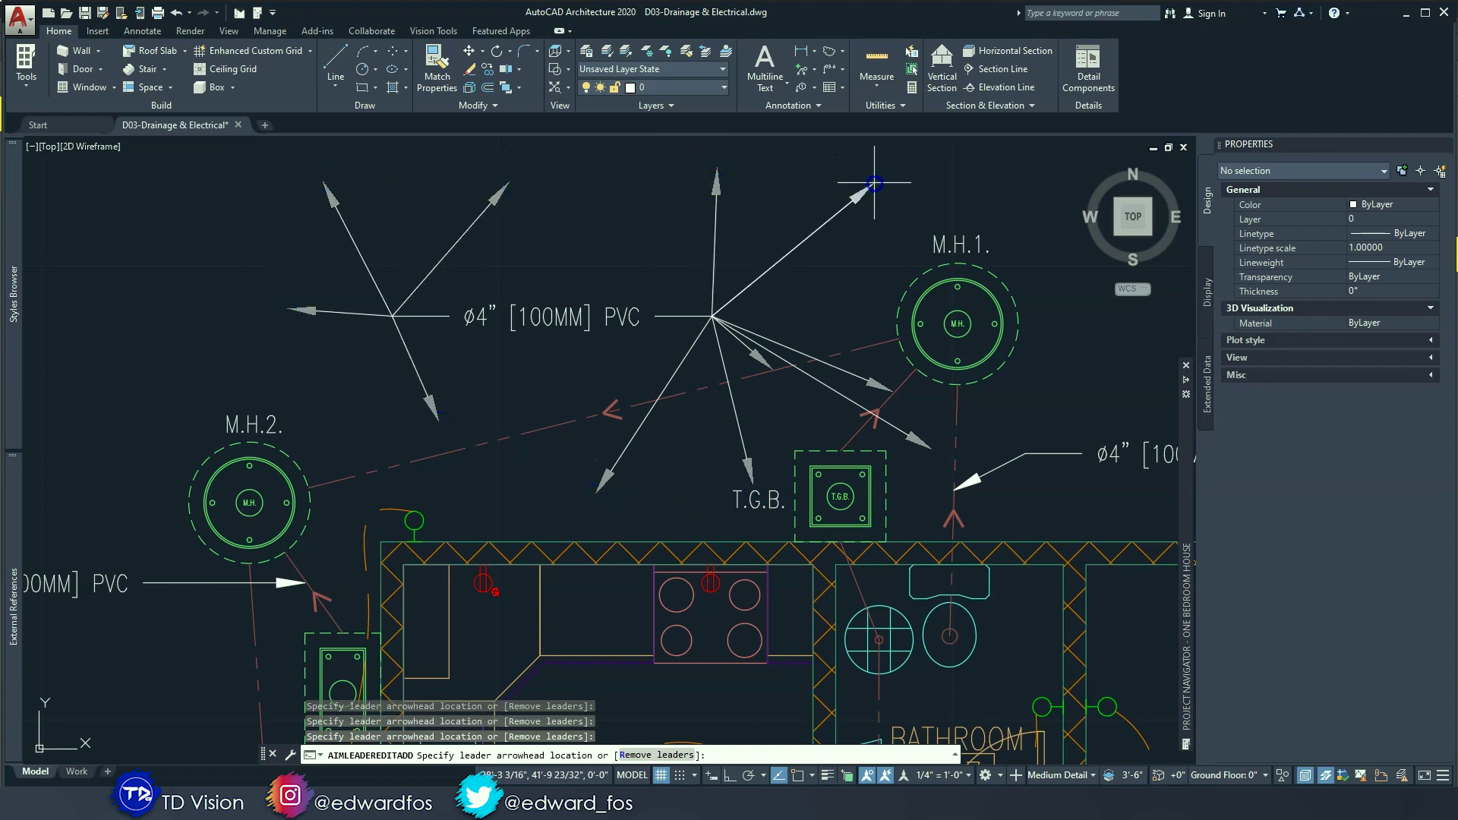
text(u)
key(Return)
text(u)
key(Return)
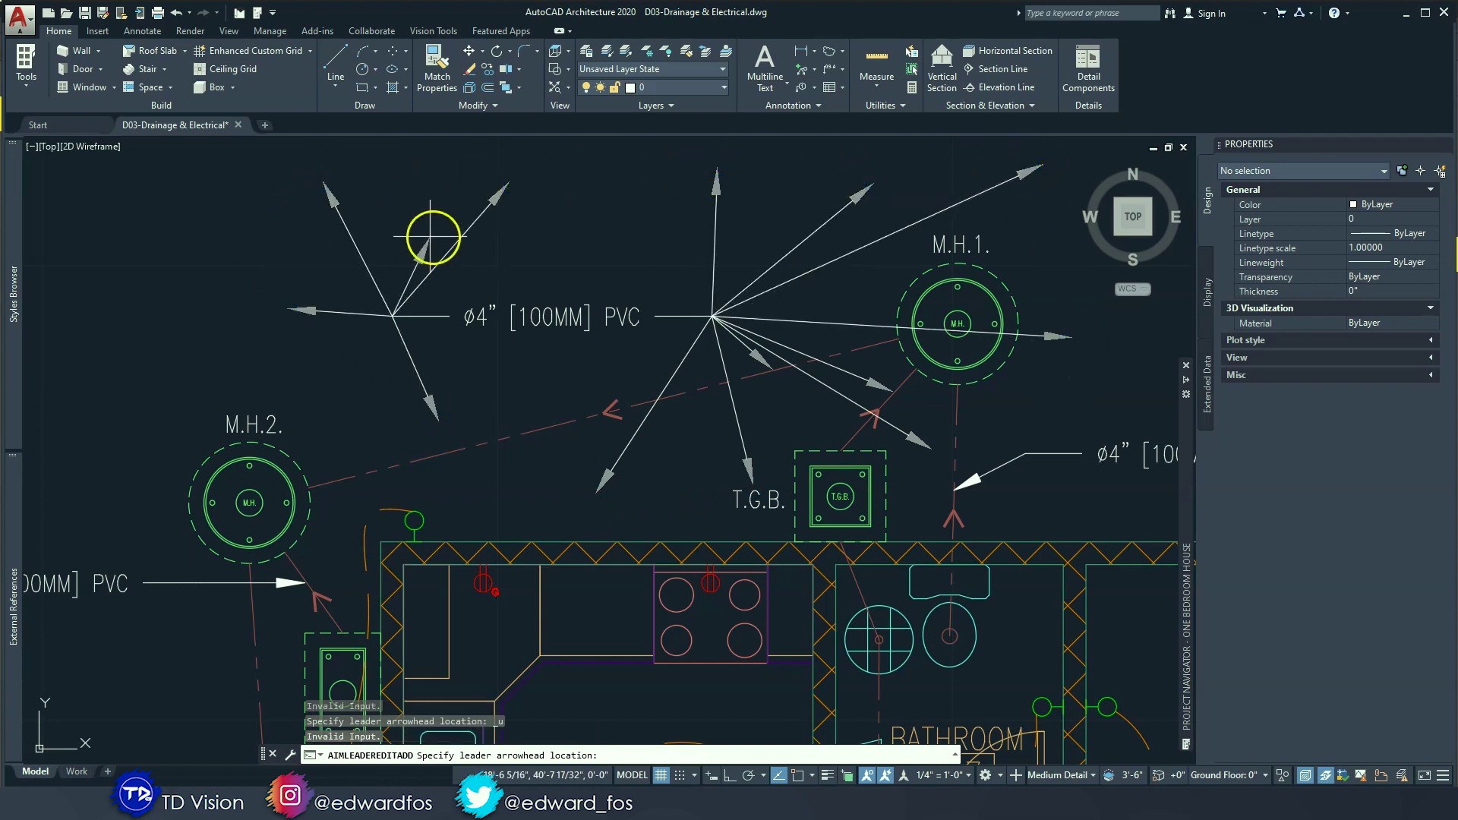
key(Escape)
Step: Remove the extra radiating arrows, keeping only those pointing to the two pipes that meet M.H.1
click(815, 66)
click(814, 126)
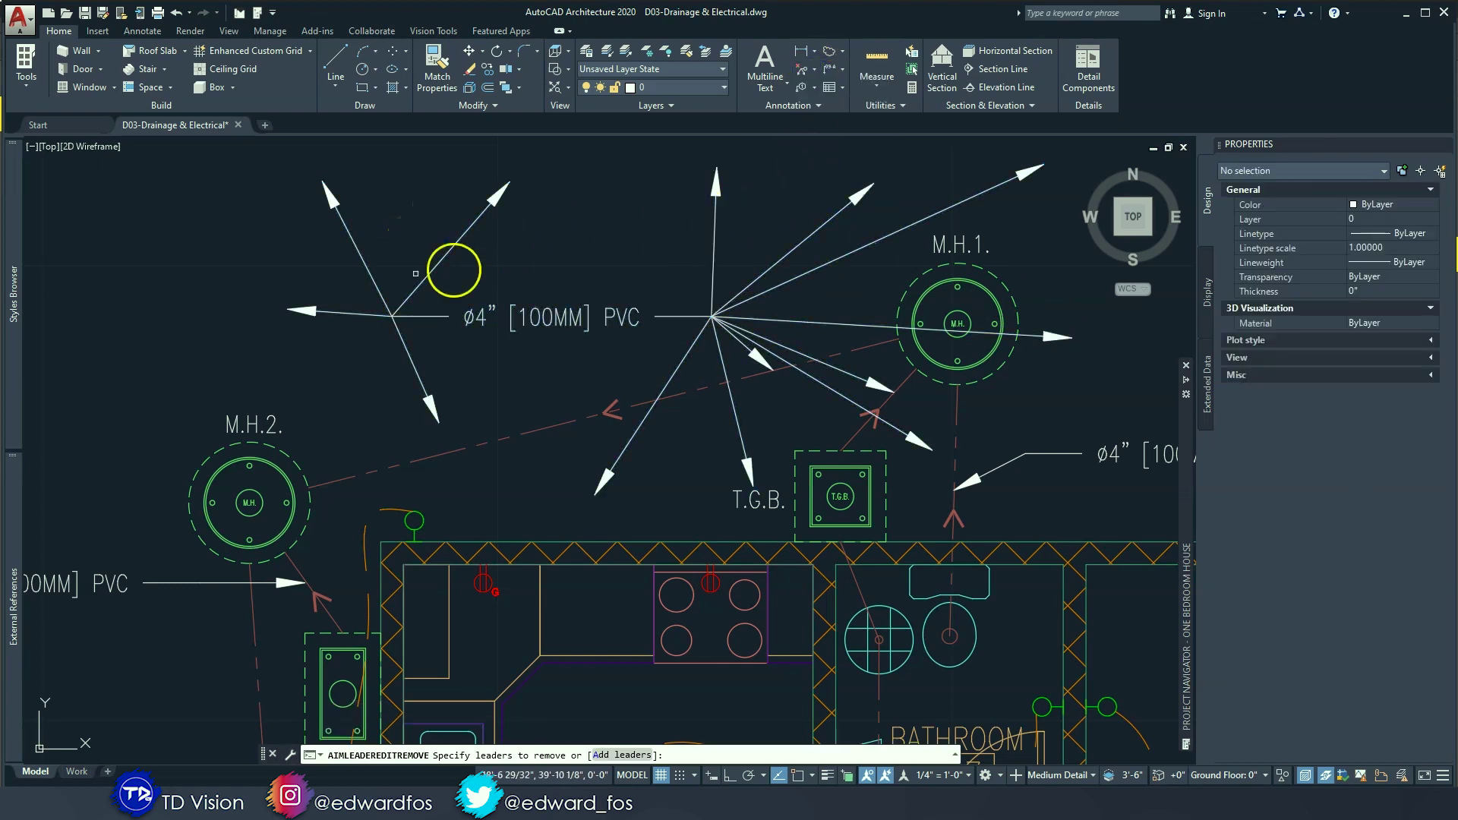
click(437, 265)
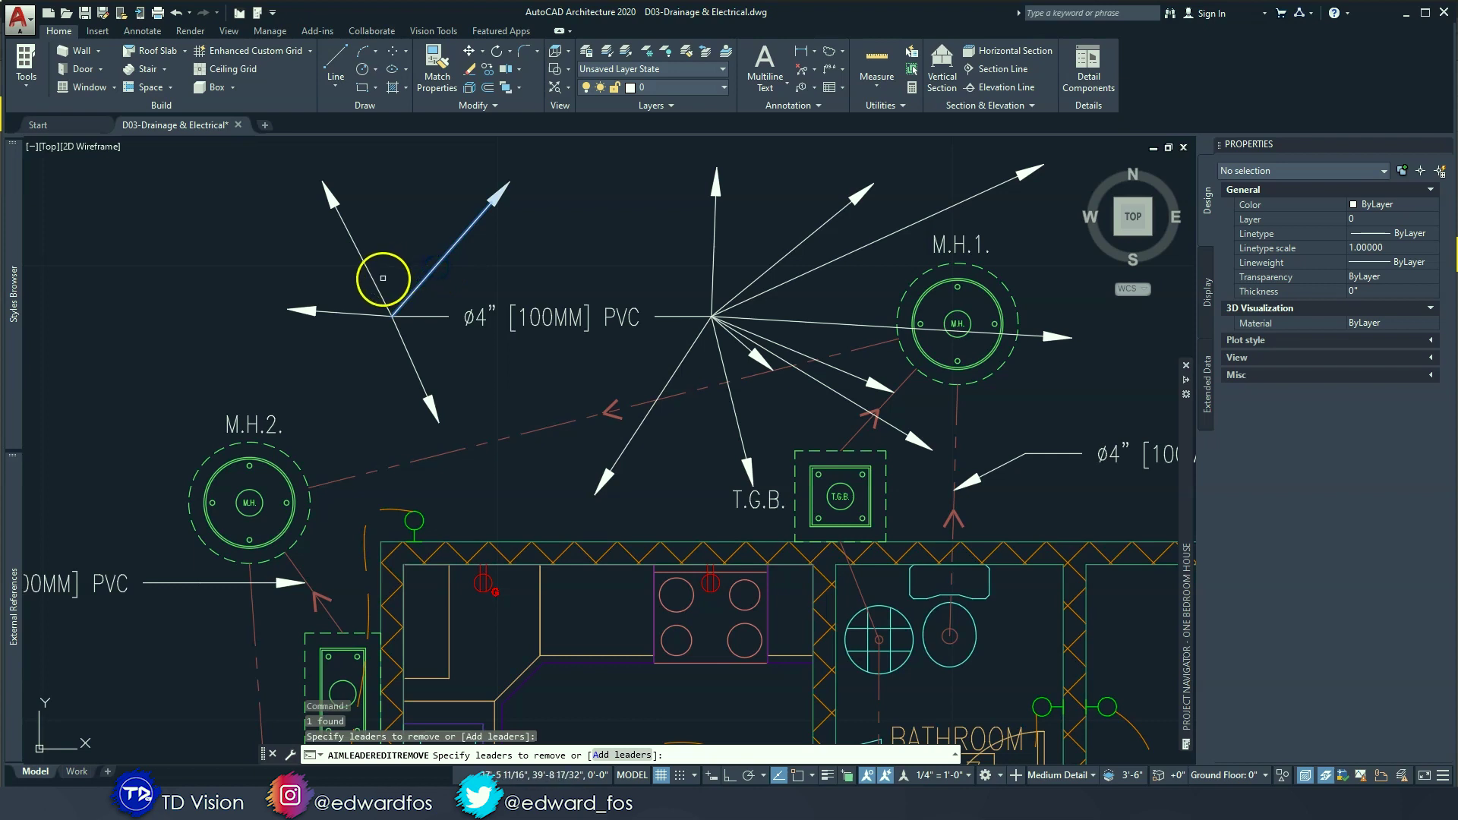
click(834, 391)
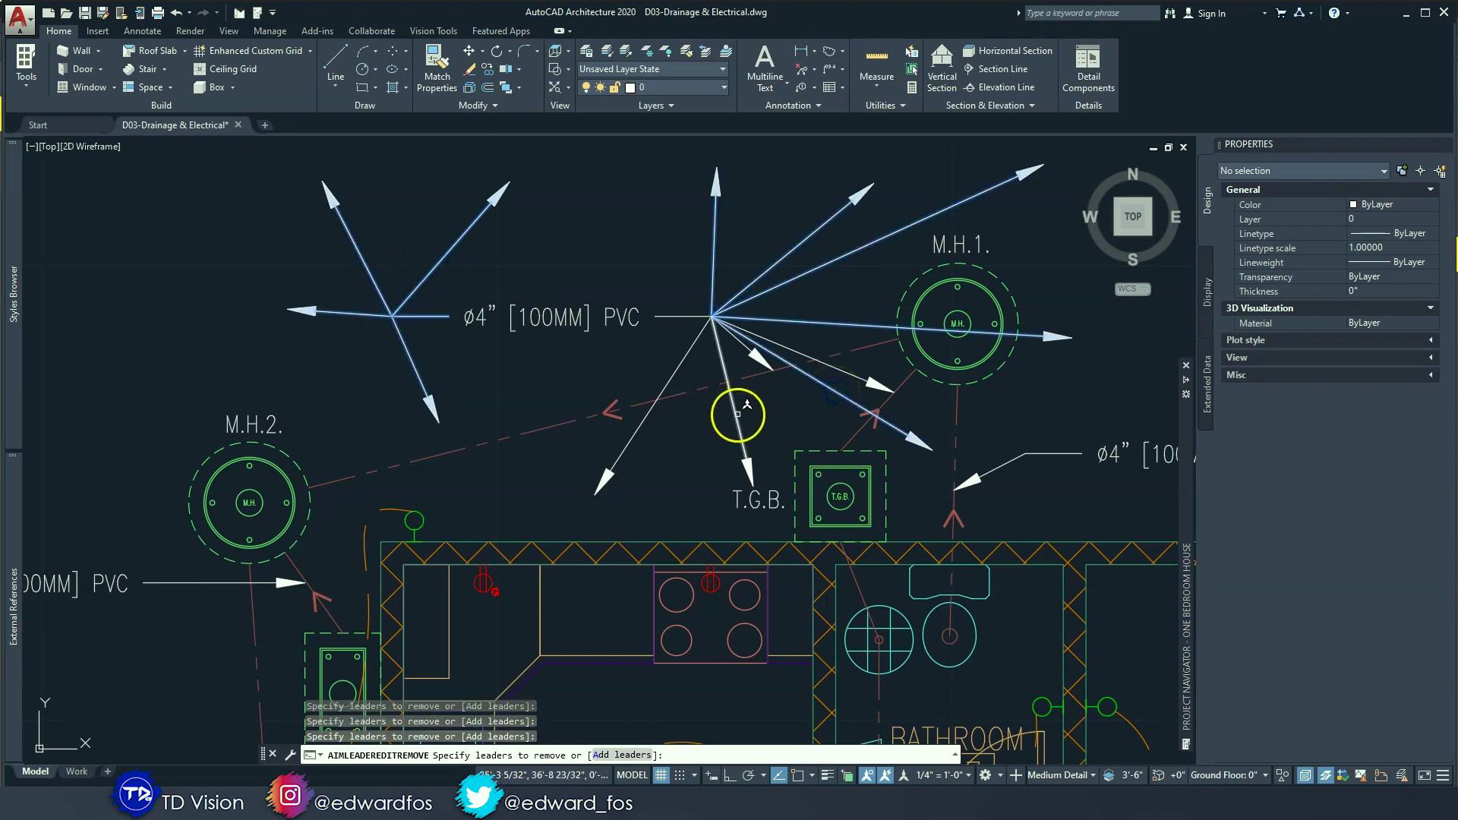
key(Return)
key(Escape)
key(Escape)
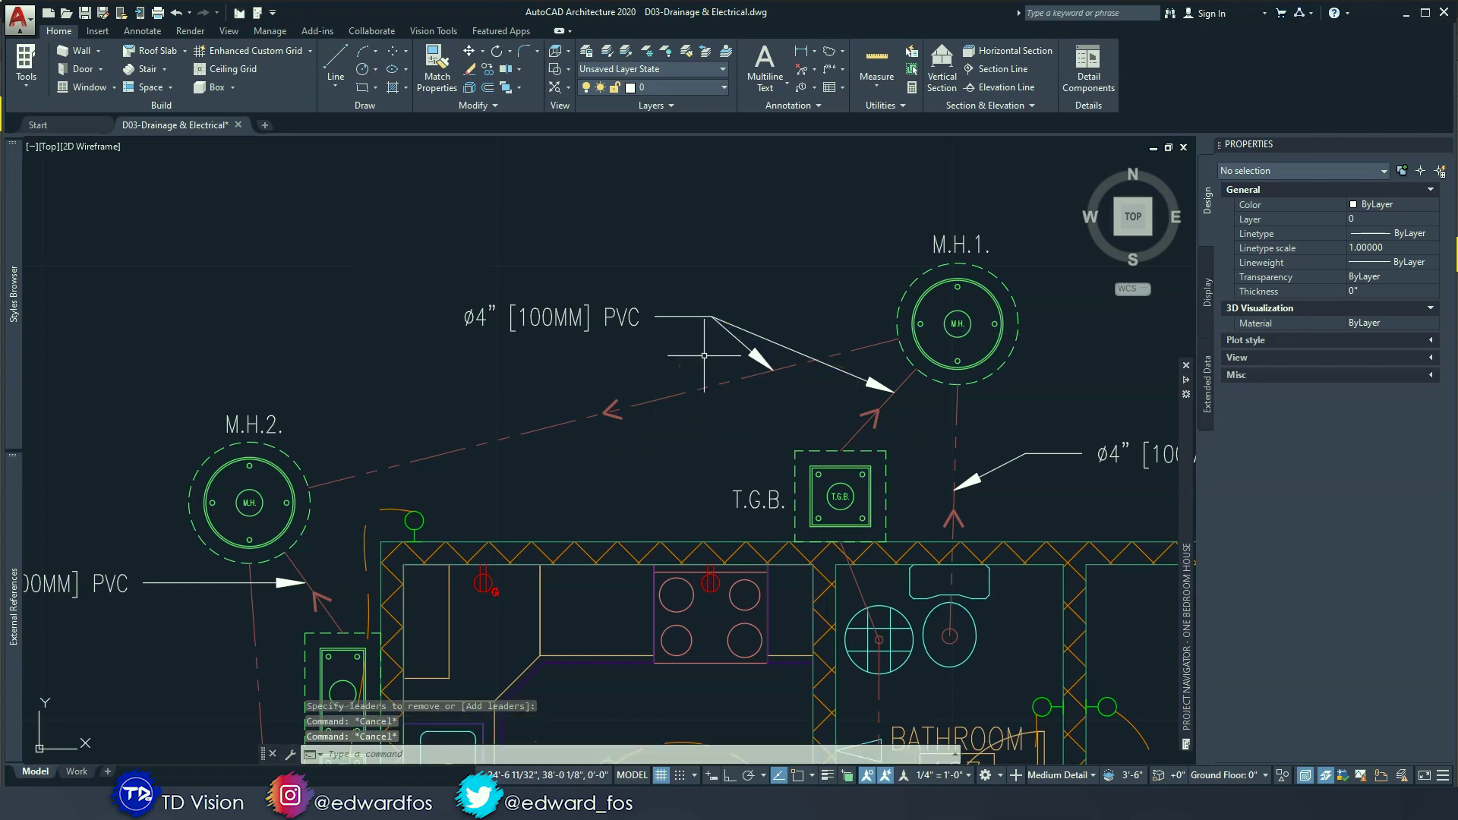
Step: Copy the ø4" [100MM] PVC leader beside M.H.2. onto the vertical cyan pipe north of the bedroom
scroll(839, 420, down, 2)
middle_drag(773, 439, 806, 363)
mouse_move(645, 502)
middle_down()
mouse_move(580, 296)
mouse_move(574, 492)
middle_up()
middle_drag(870, 357, 772, 495)
click(409, 561)
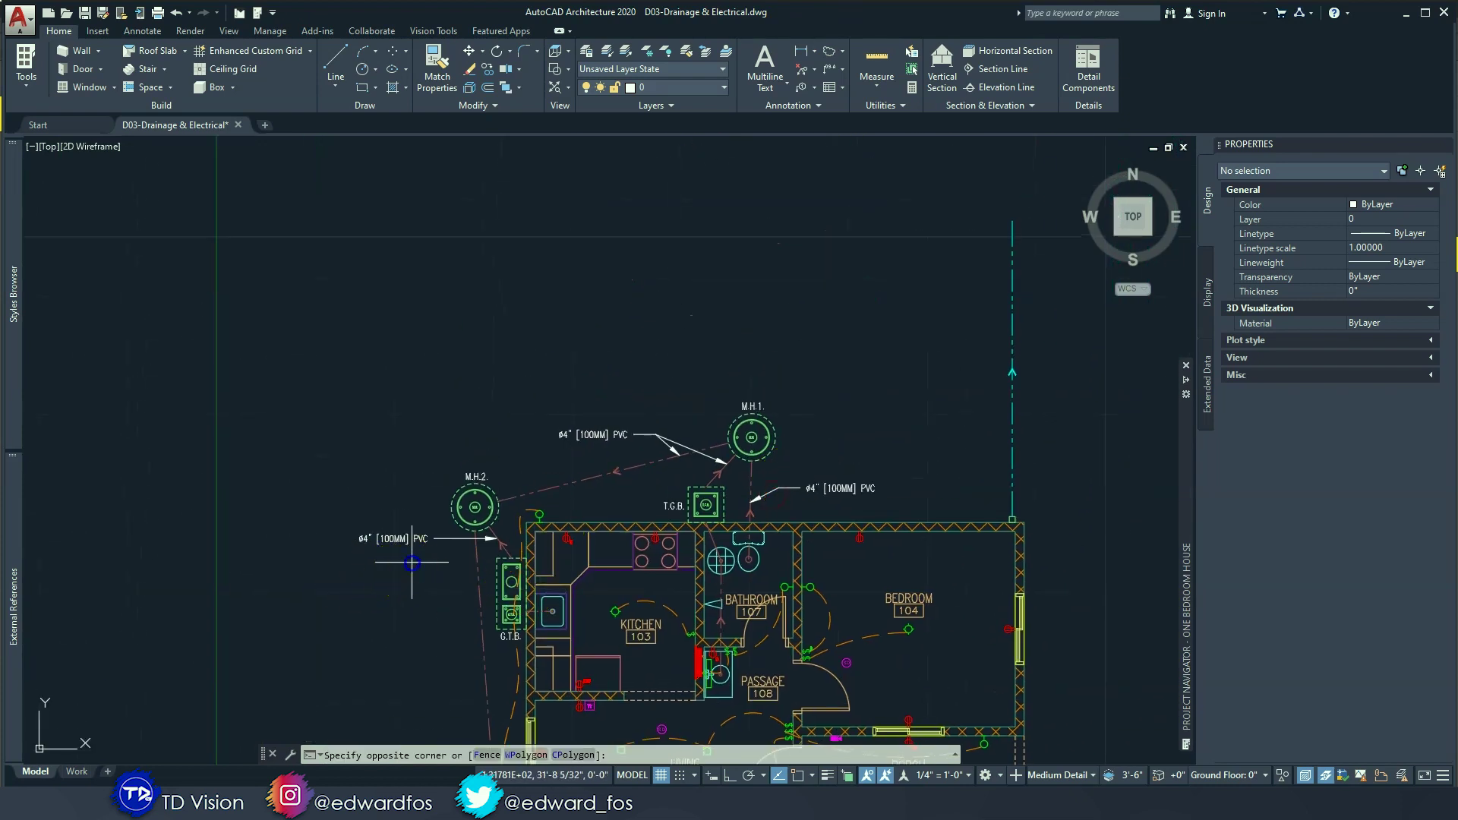
click(380, 553)
click(398, 556)
click(352, 508)
click(487, 69)
click(415, 637)
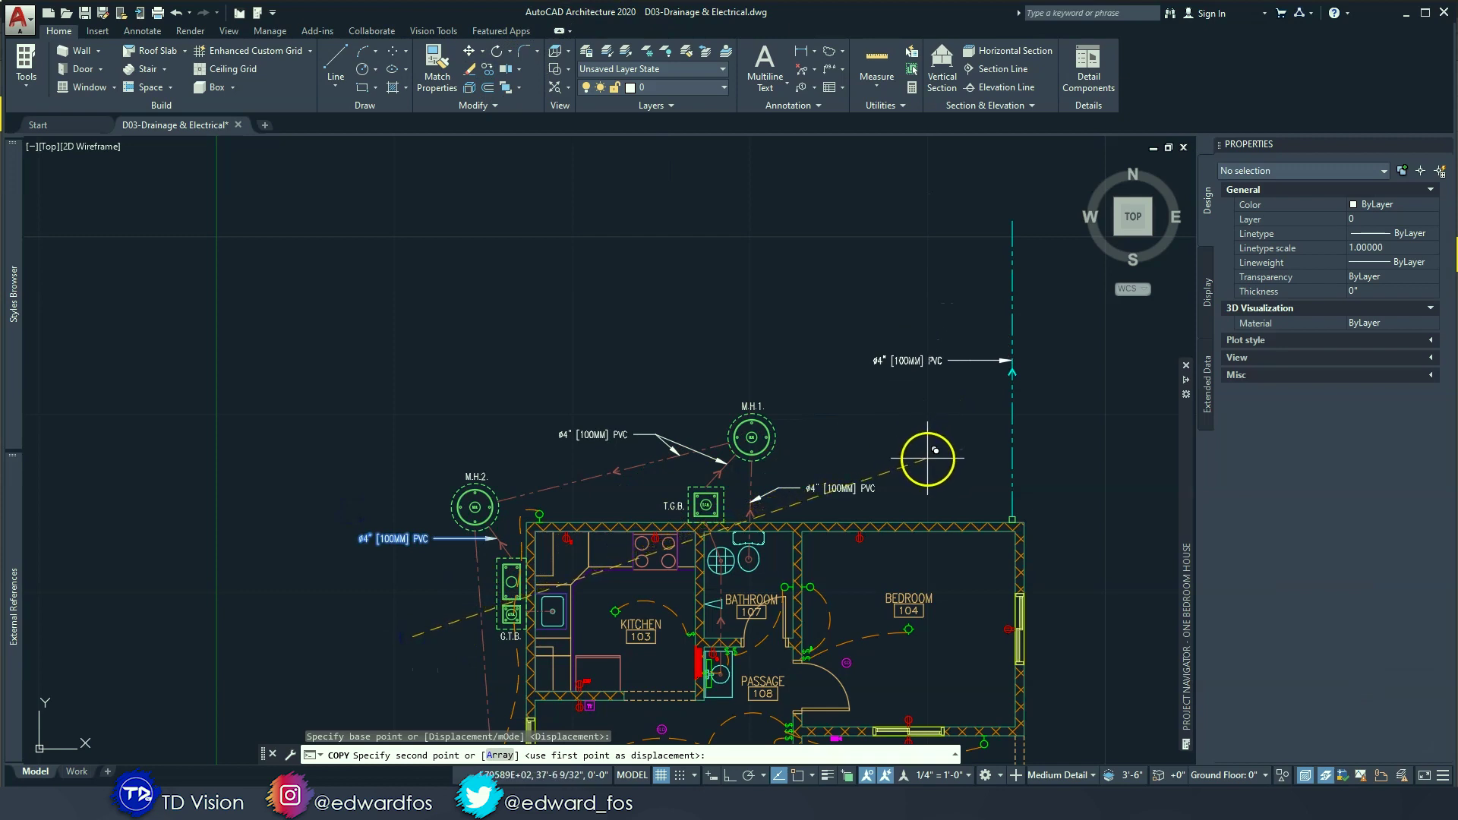
click(927, 458)
key(Escape)
key(Escape)
key(Escape)
Step: Copy the leader southeast of M.H.1. into the area between the bathroom and bedroom and end the copying
middle_drag(912, 402, 909, 292)
scroll(910, 286, up, 2)
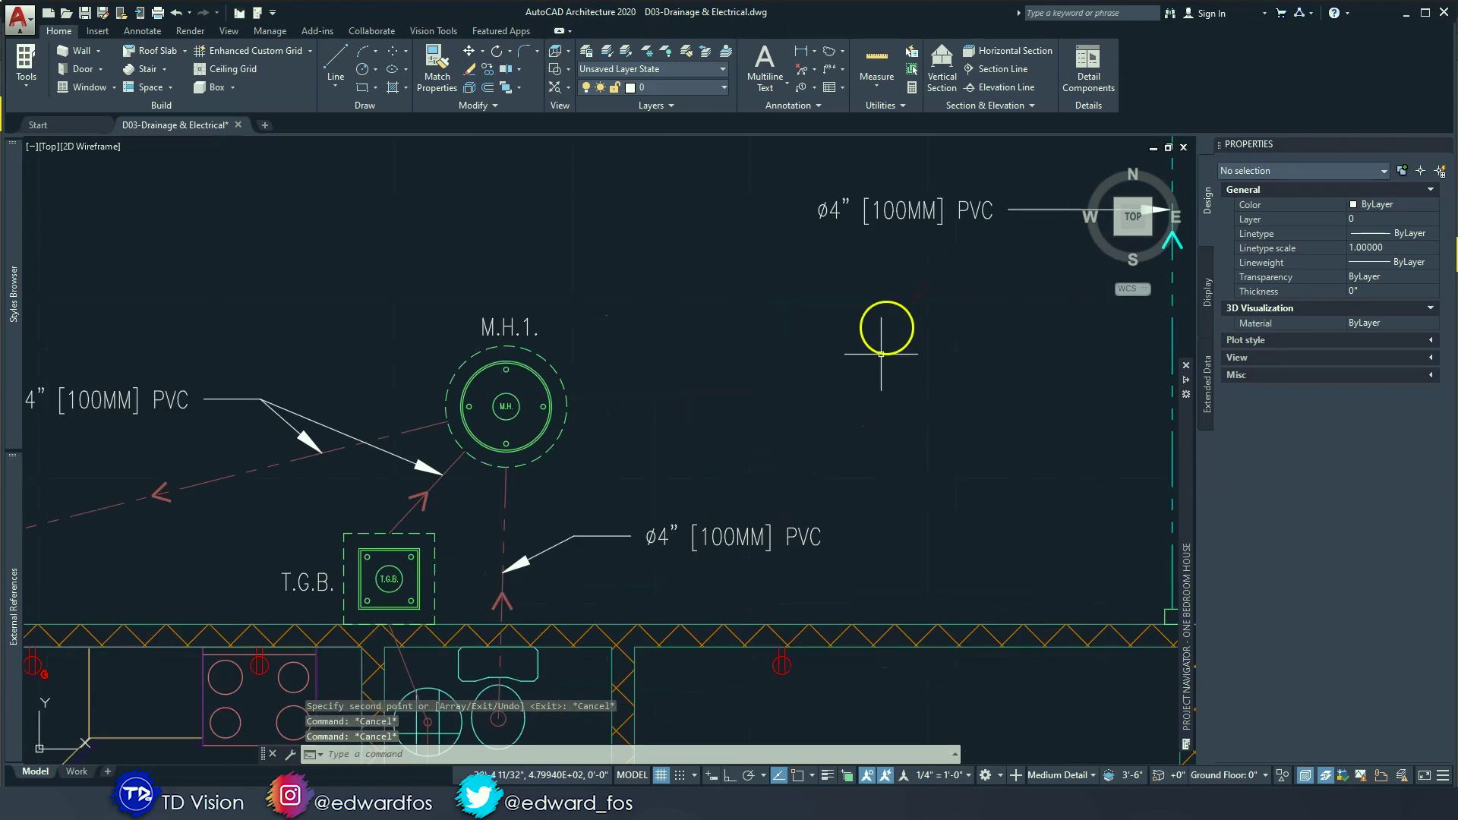
scroll(875, 407, down, 1)
middle_drag(663, 574, 725, 326)
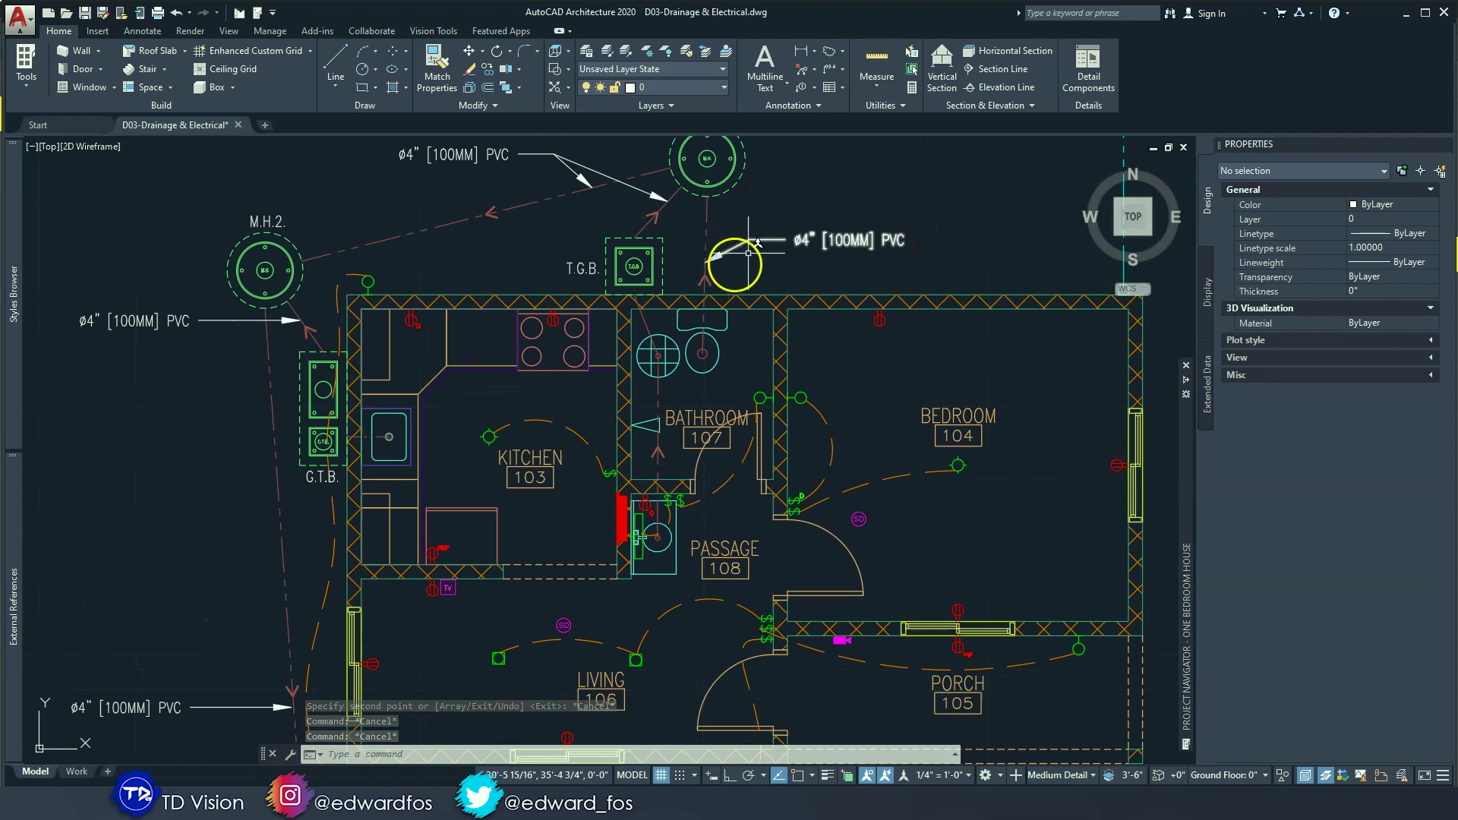
middle_drag(785, 260, 770, 262)
click(796, 256)
click(762, 235)
click(489, 72)
click(813, 275)
scroll(804, 403, up, 2)
click(852, 413)
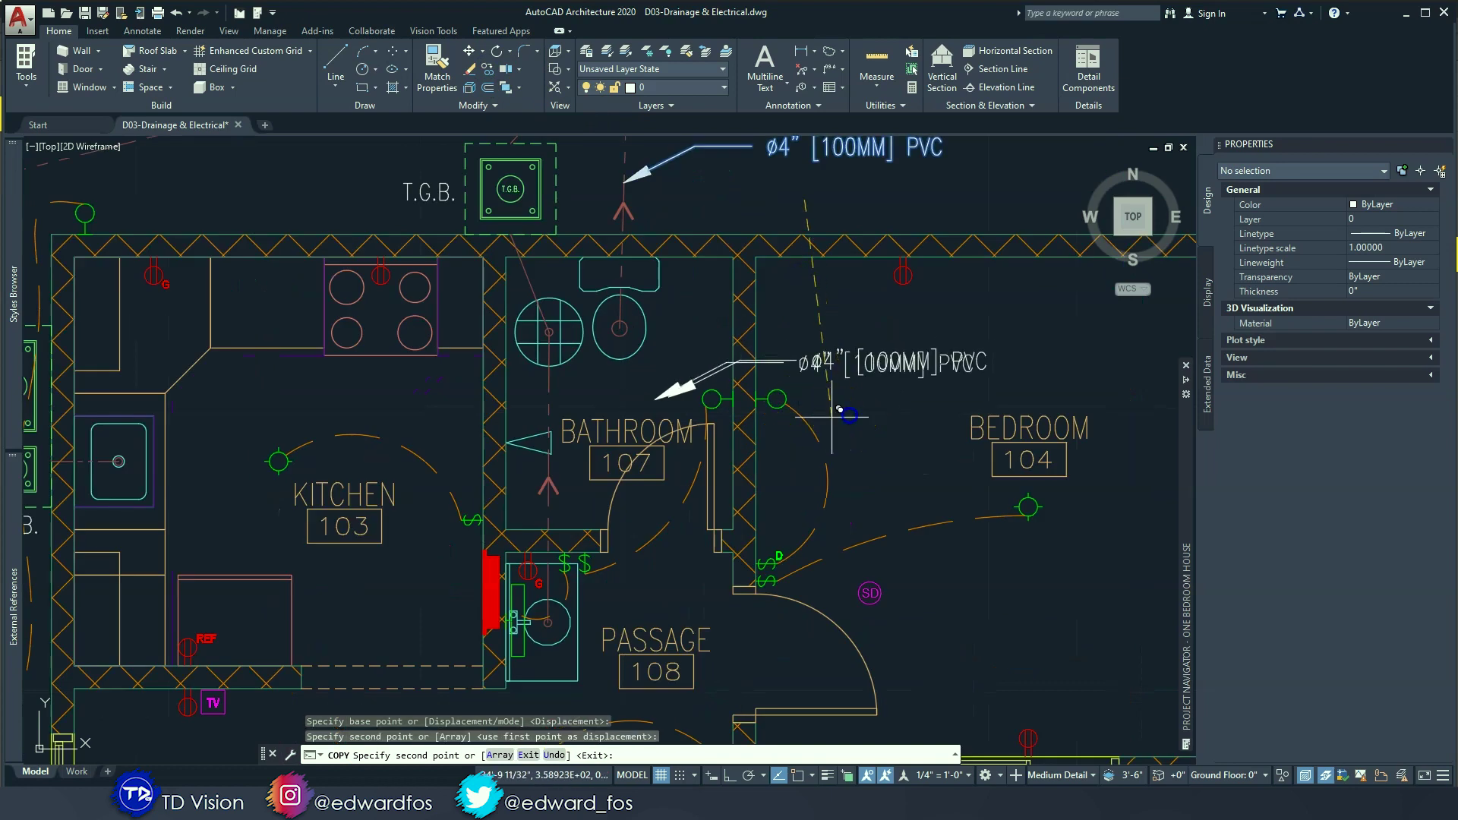
key(Escape)
key(Escape)
Step: Stretch the copied leader's arrowhead west onto the vertical waste pipe in the bathroom
click(688, 389)
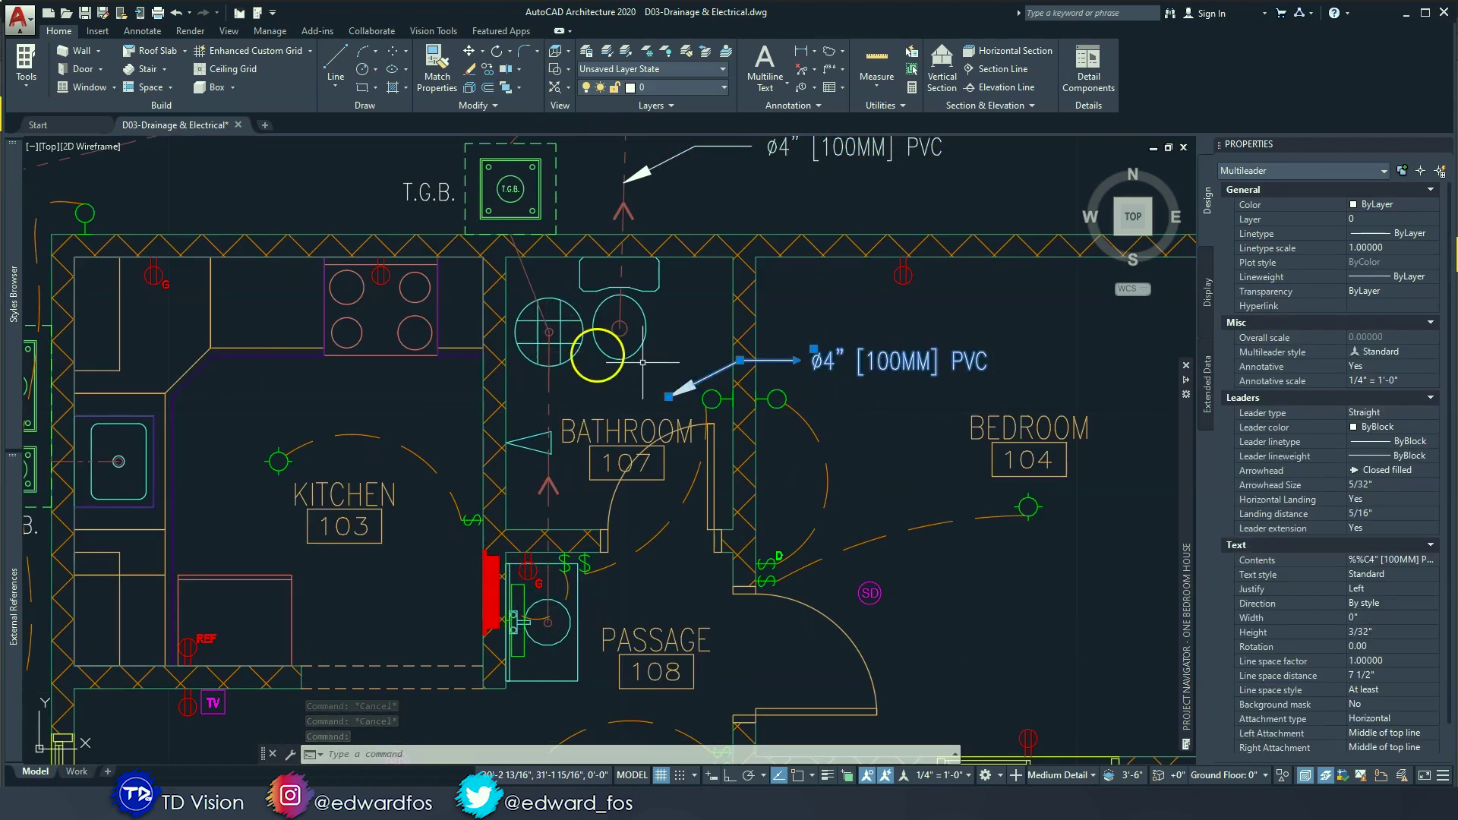
click(669, 396)
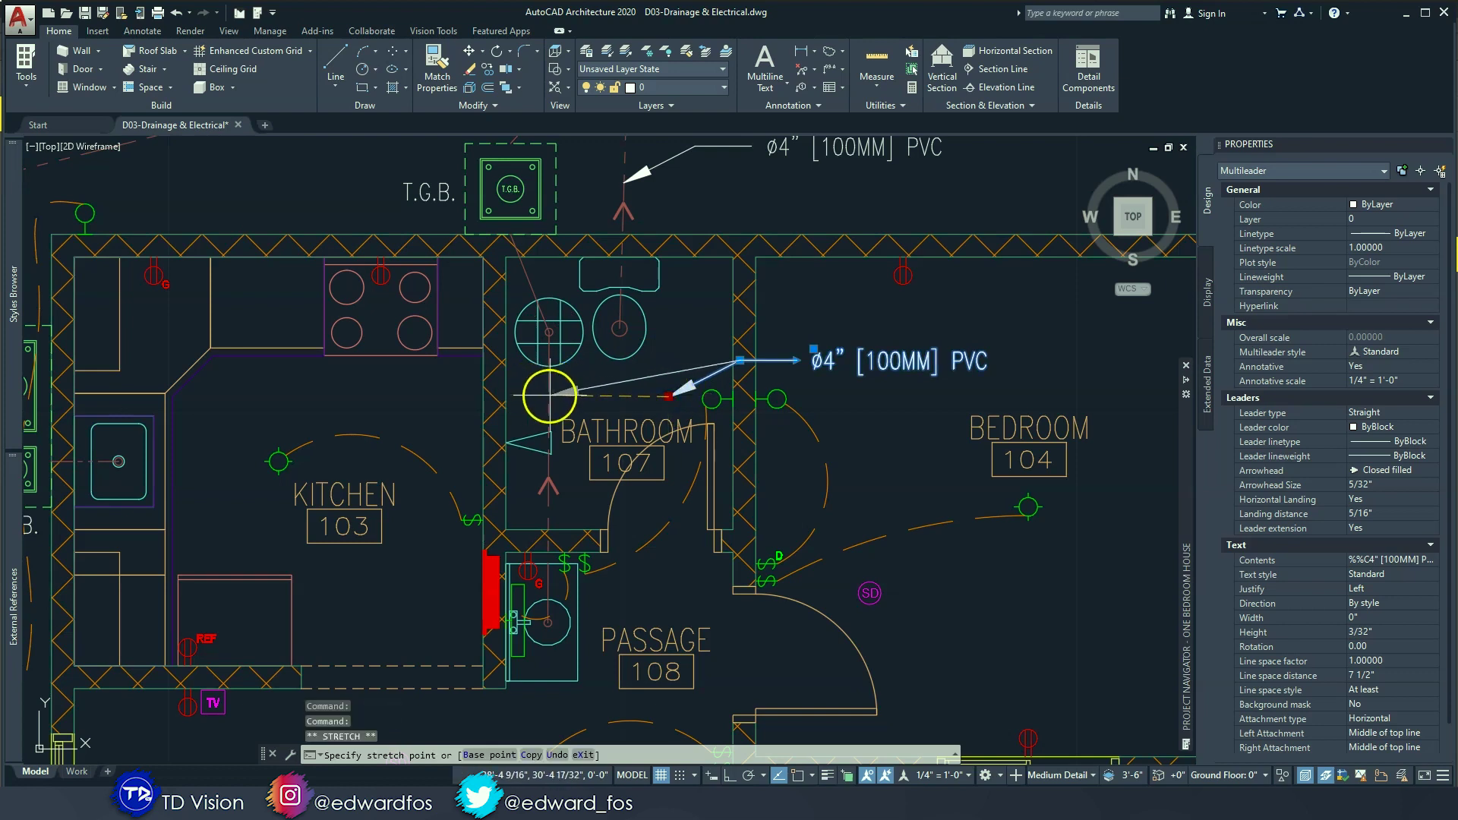
key(Escape)
key(Escape)
Step: Change the bathroom pipe leader's text to ø2" [50MM] PVC
double_click(816, 360)
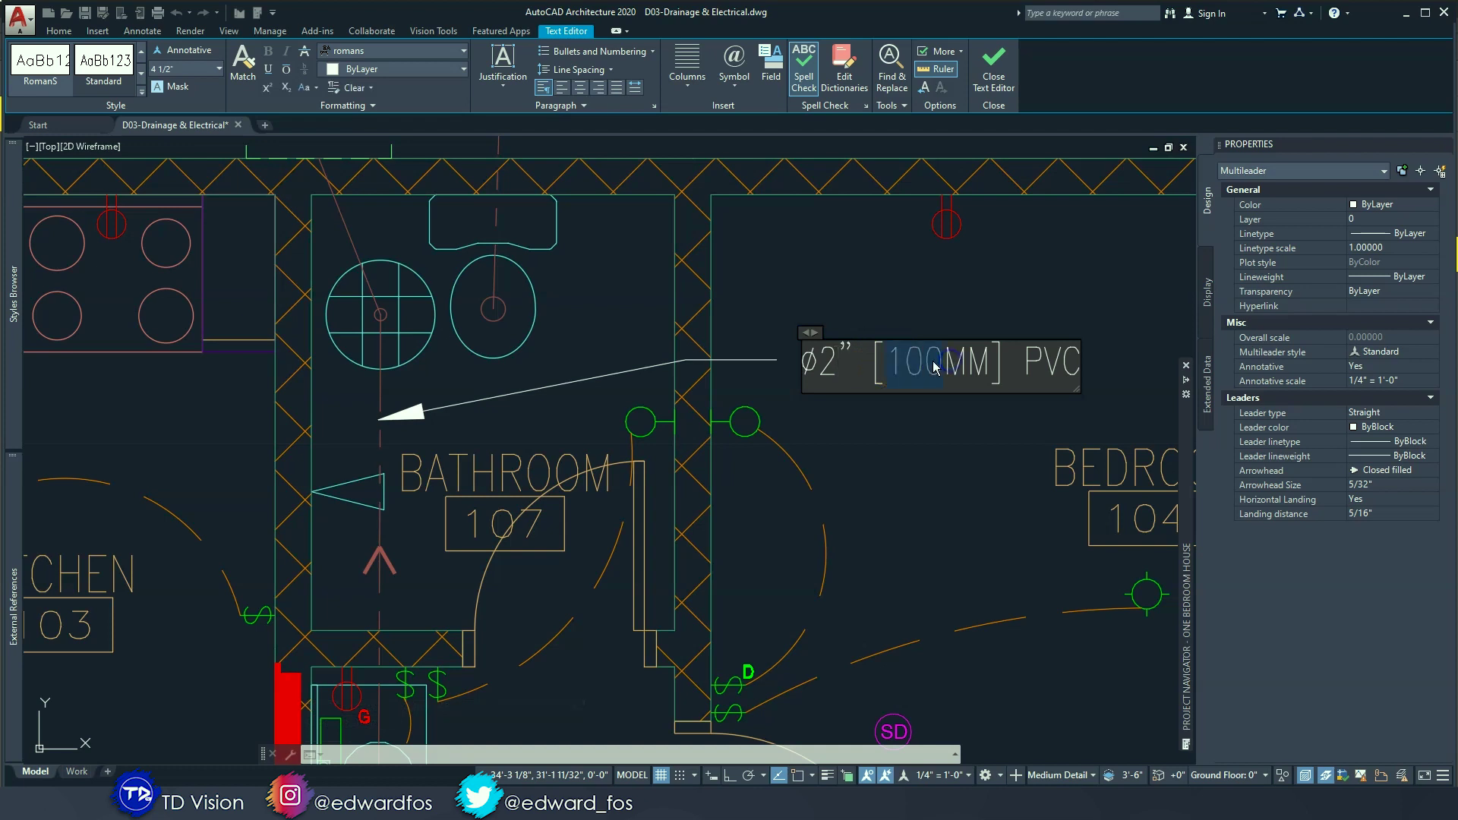
text(50)
key(Escape)
key(Escape)
key(Escape)
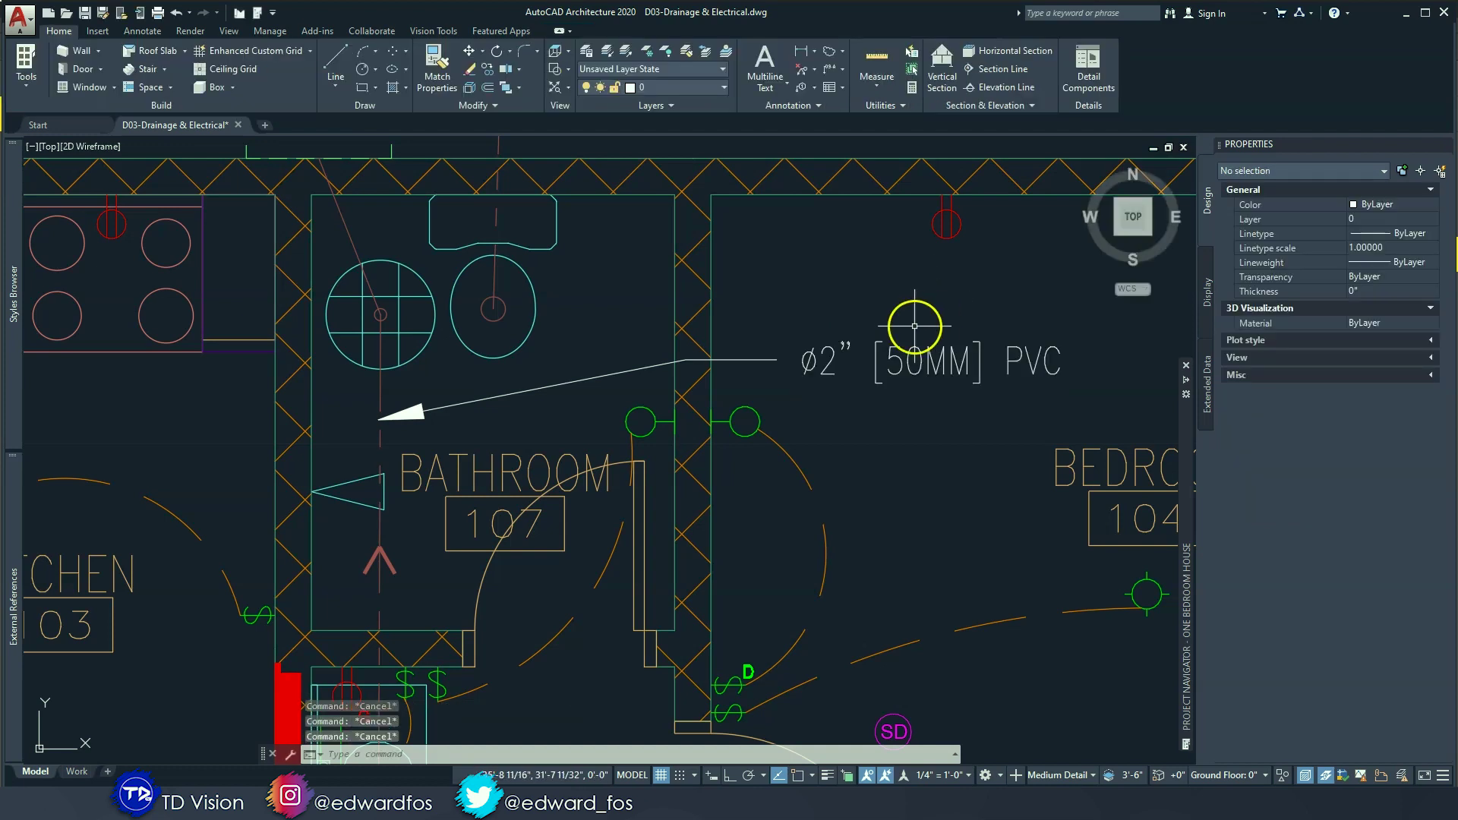
Step: Shift the landing of the bathroom's ø2" [50MM] PVC leader slightly southeast
scroll(916, 357, down, 3)
click(853, 358)
scroll(762, 359, up, 3)
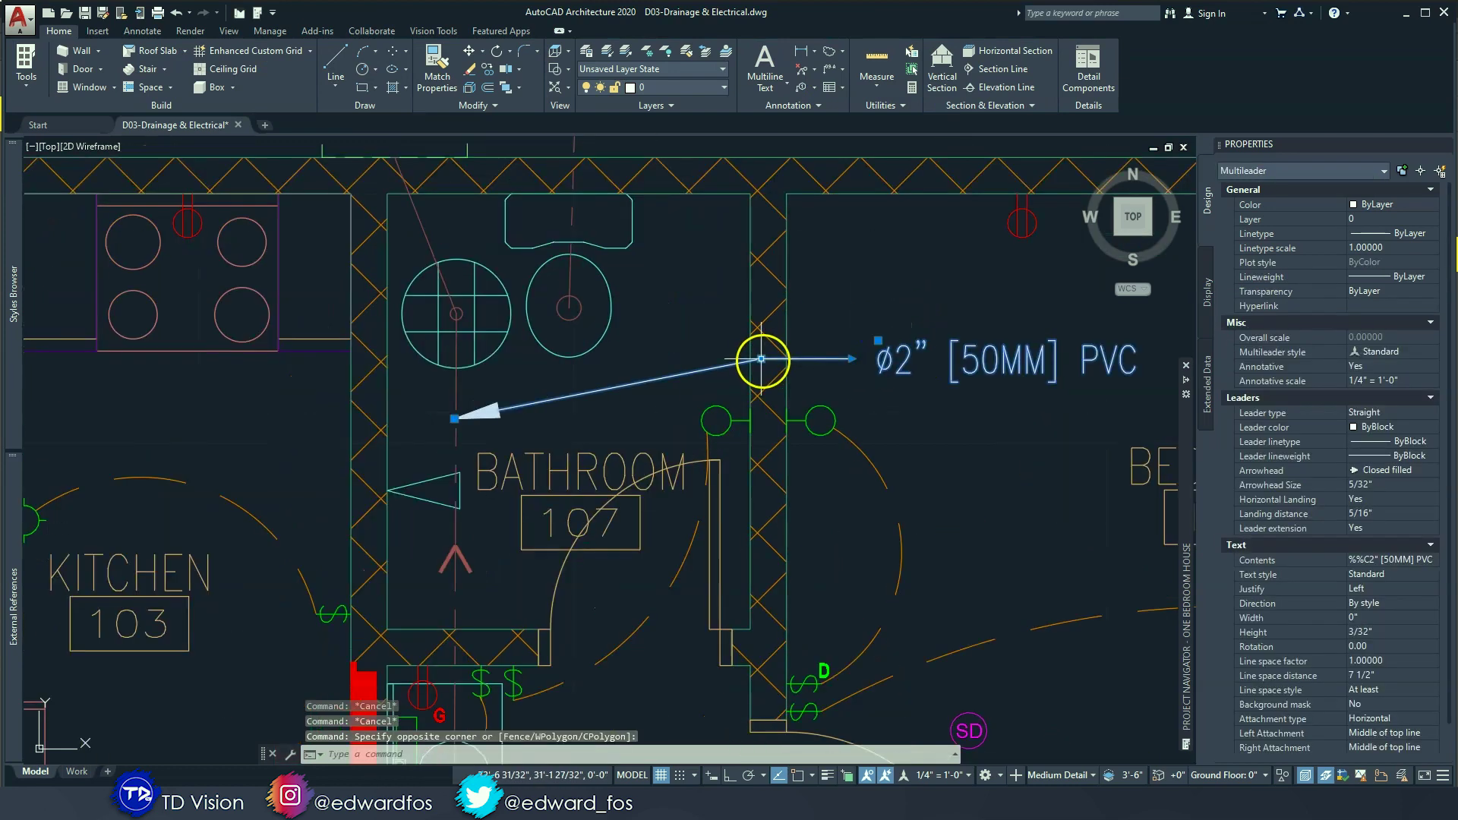
click(762, 359)
key(Escape)
key(Escape)
scroll(675, 336, down, 3)
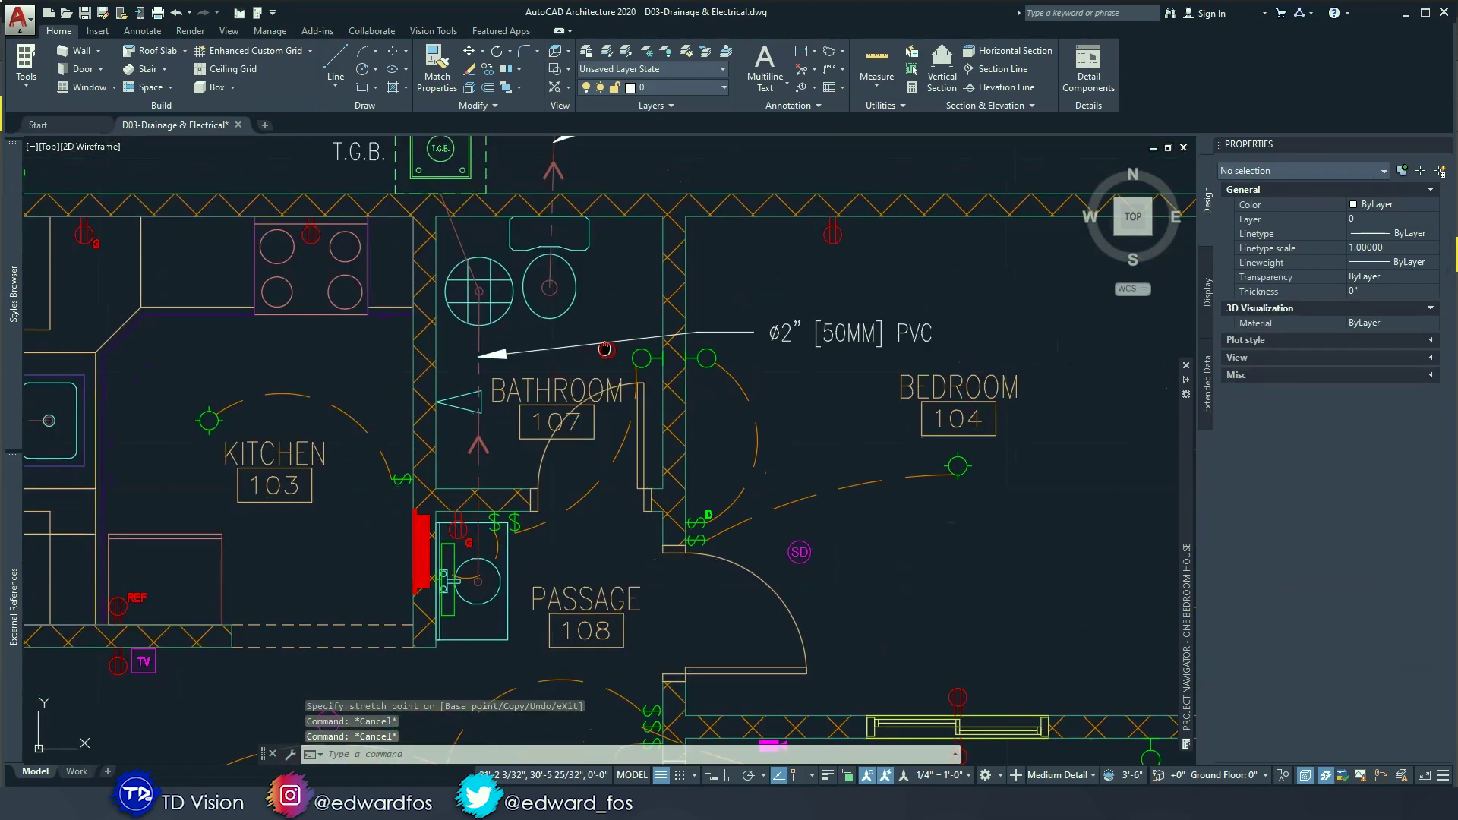
Step: Copy the ø2" [50MM] PVC leader from the bathroom west into the kitchen beside the sink and G.T.B
click(782, 341)
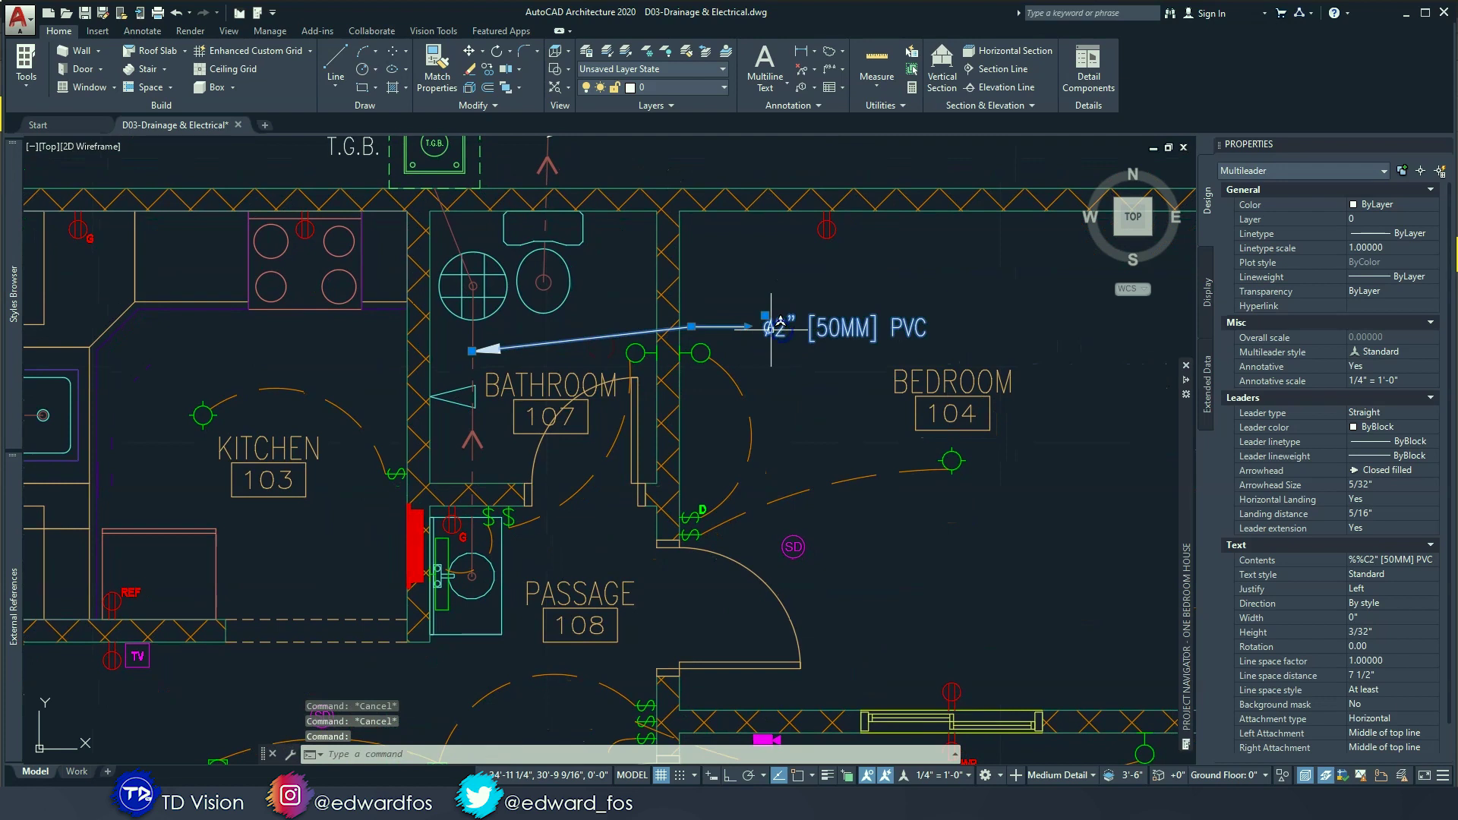
scroll(772, 328, down, 2)
click(497, 85)
click(827, 328)
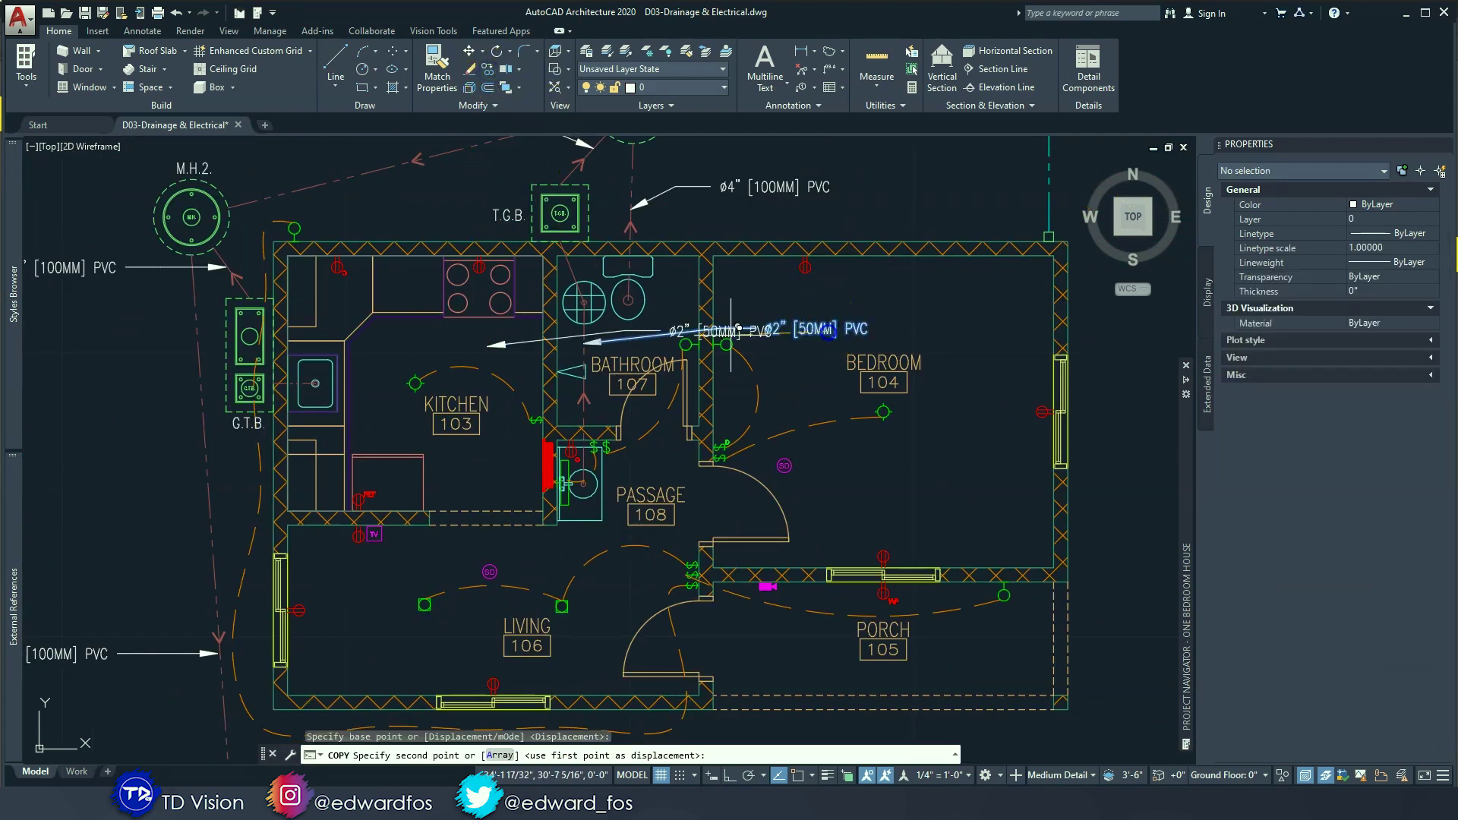
click(466, 343)
key(Escape)
key(Escape)
scroll(257, 365, up, 4)
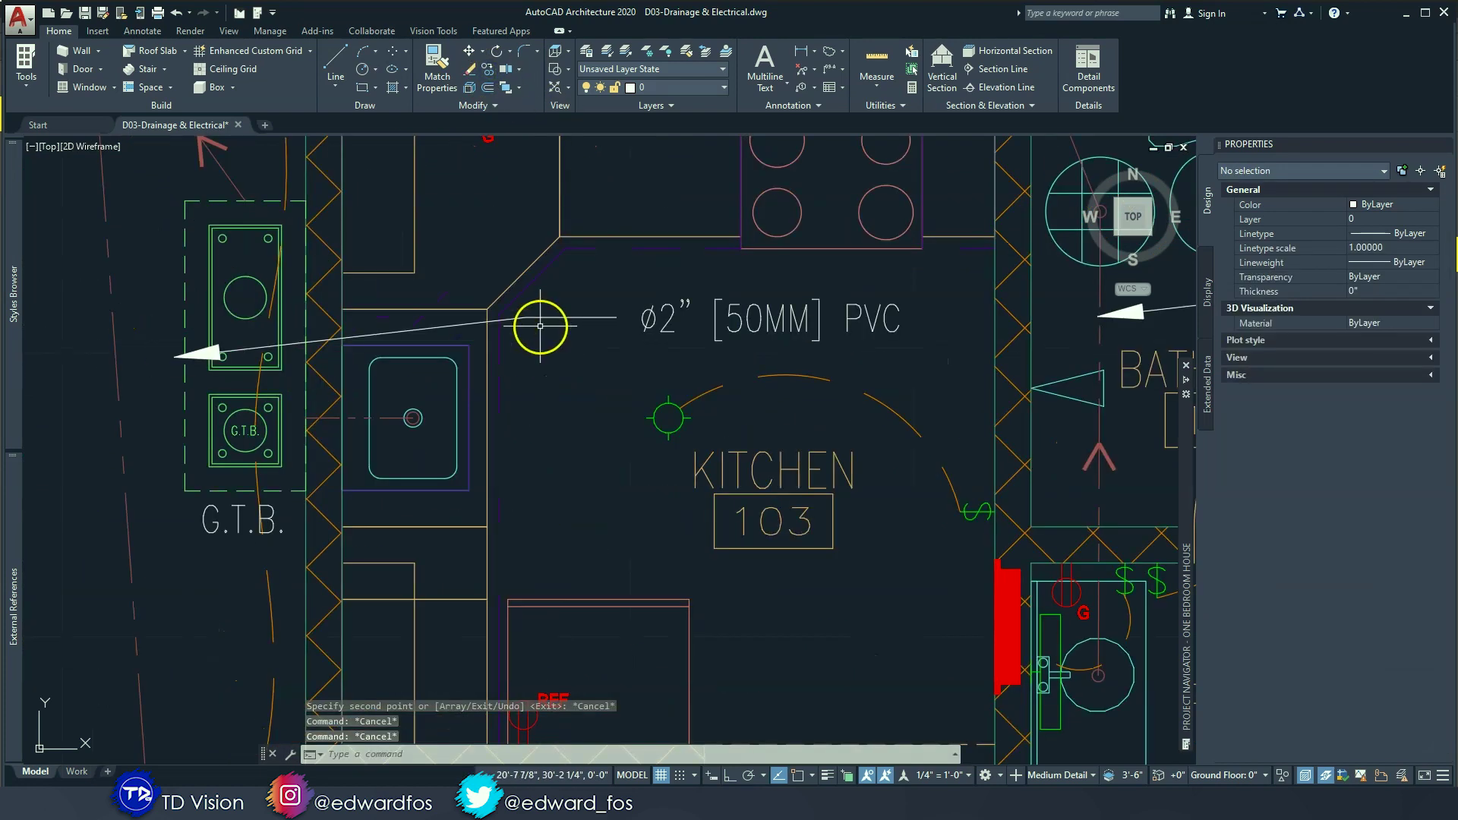
Step: Stretch the arrowhead of the kitchen's ø2" [50MM] PVC leader southeast onto the waste pipe beside the sink
click(266, 350)
scroll(74, 364, up, 2)
click(234, 351)
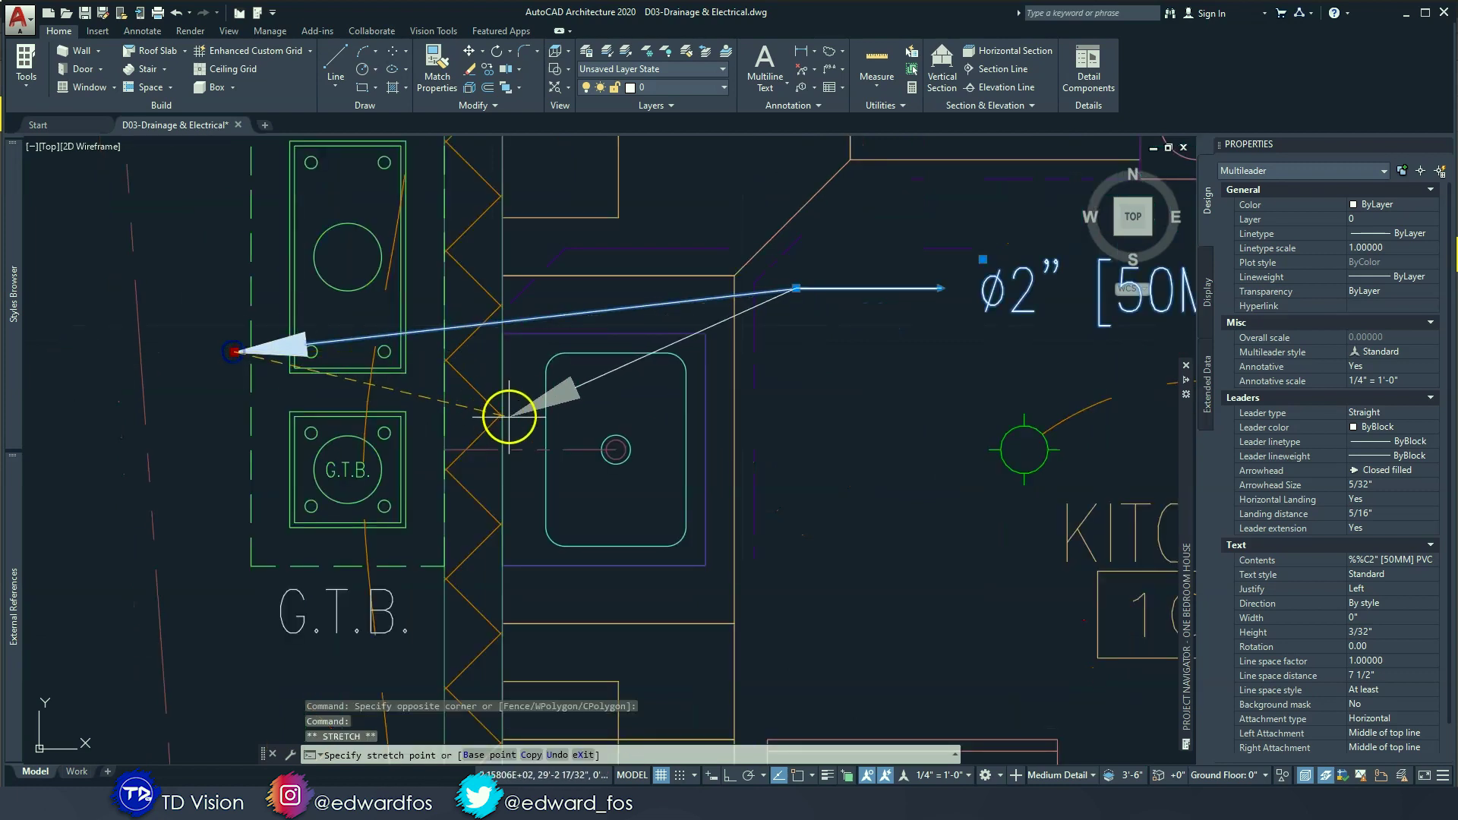
click(537, 450)
key(Escape)
scroll(775, 374, down, 4)
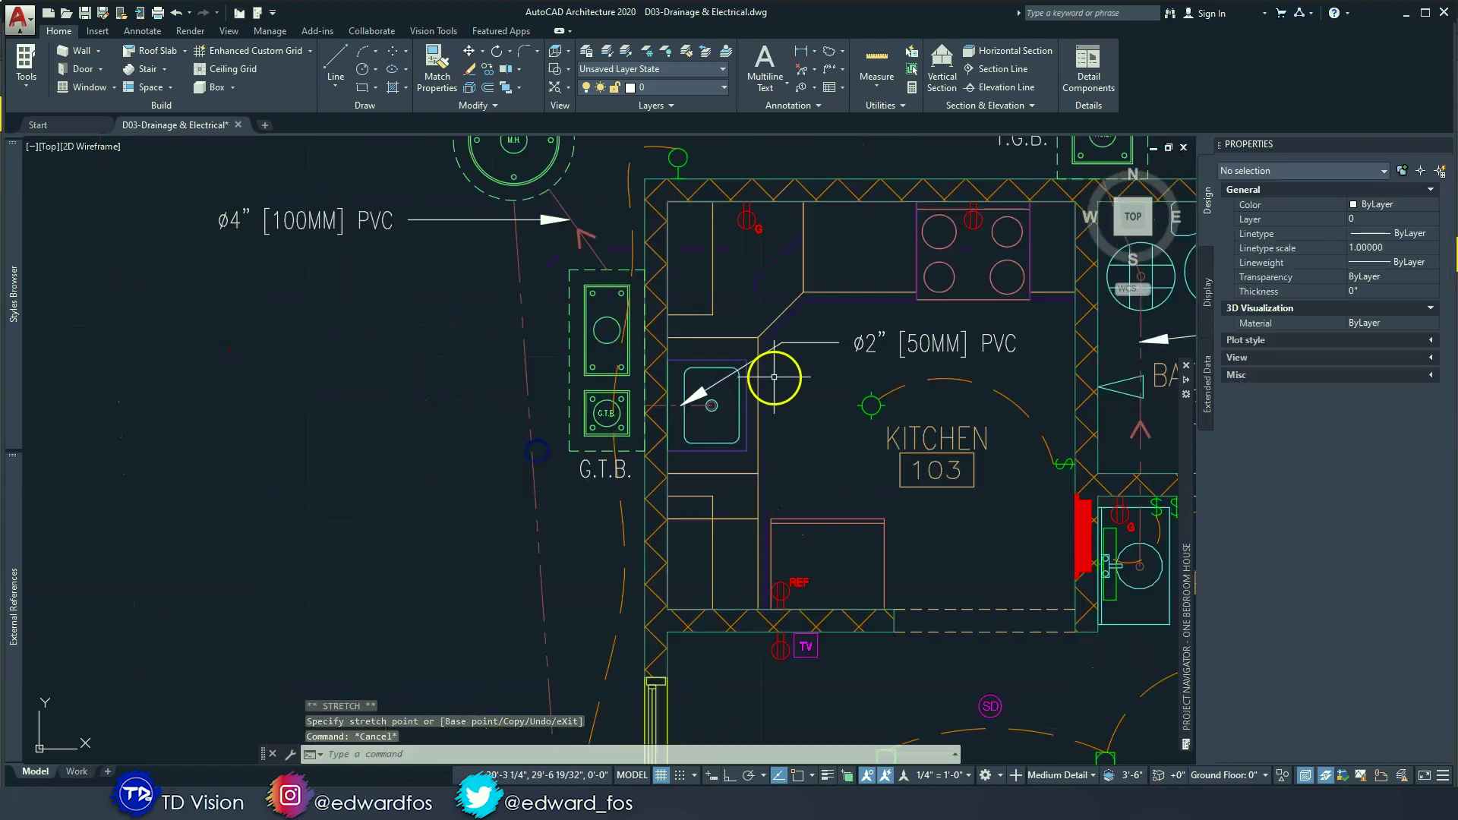
Step: Review the pipe leaders and chamber labels across the whole house plan for missing annotations
middle_drag(742, 335, 511, 357)
scroll(532, 351, down, 2)
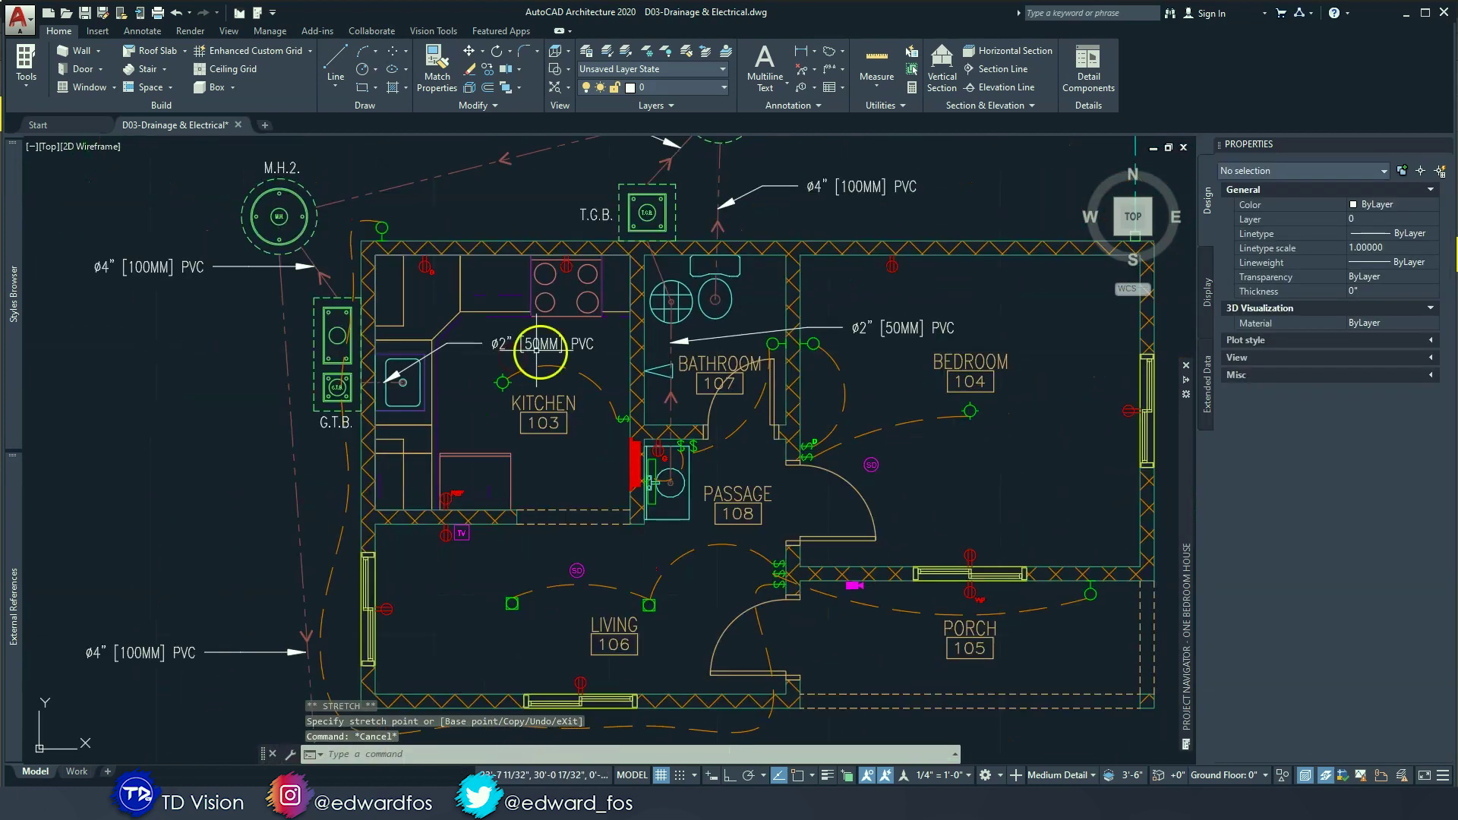
scroll(471, 425, down, 2)
scroll(514, 306, up, 1)
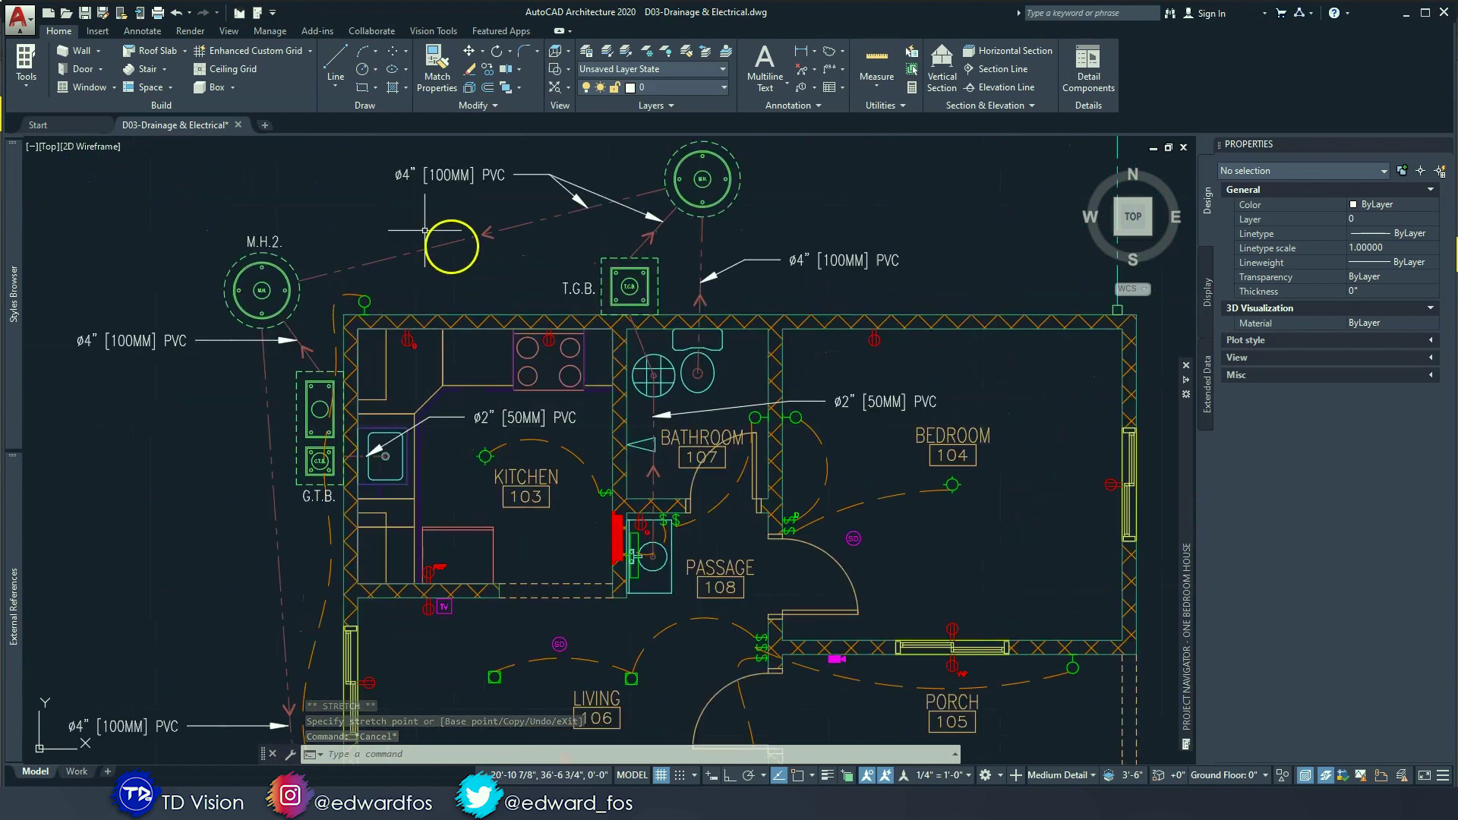
scroll(486, 259, up, 1)
scroll(752, 334, down, 2)
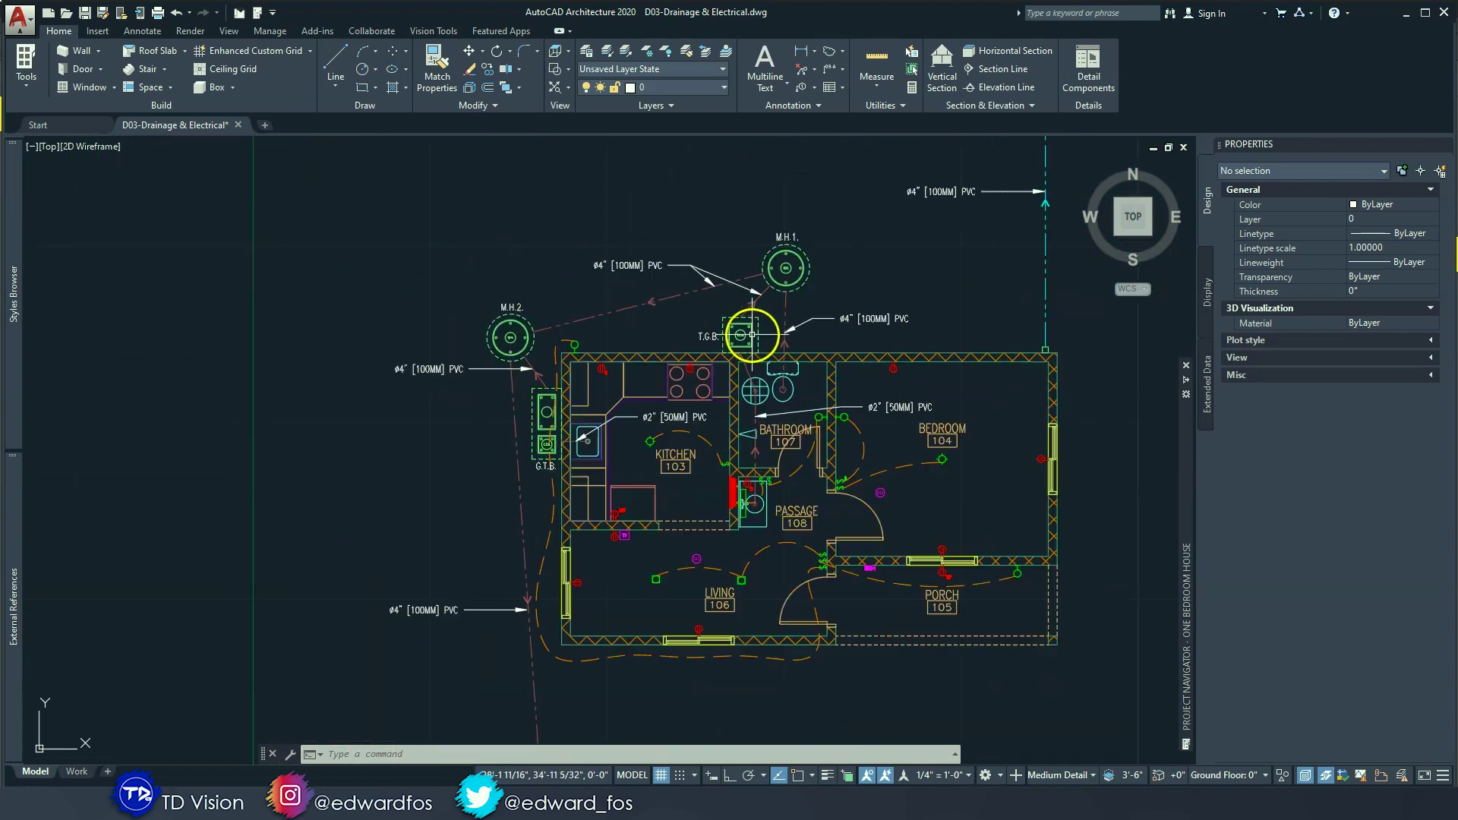
middle_drag(746, 455, 774, 369)
middle_drag(782, 446, 732, 388)
middle_drag(815, 213, 775, 488)
scroll(902, 409, up, 2)
Step: Copy the ø4" [100MM] PVC leader north of the bathroom east and place its arrowhead on the downspout at the bedroom's northeast corner
click(853, 286)
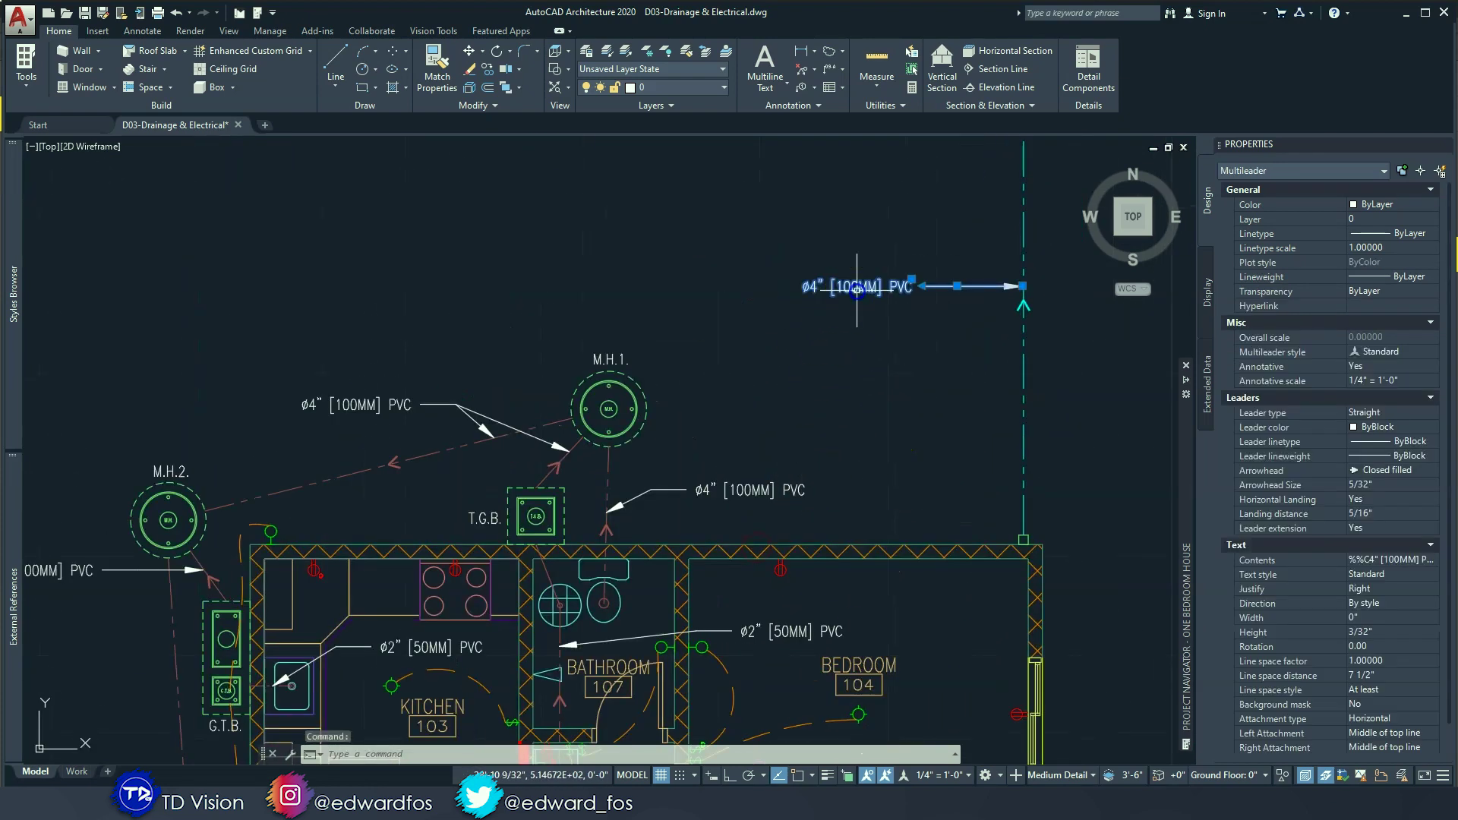
key(Escape)
click(741, 481)
click(751, 490)
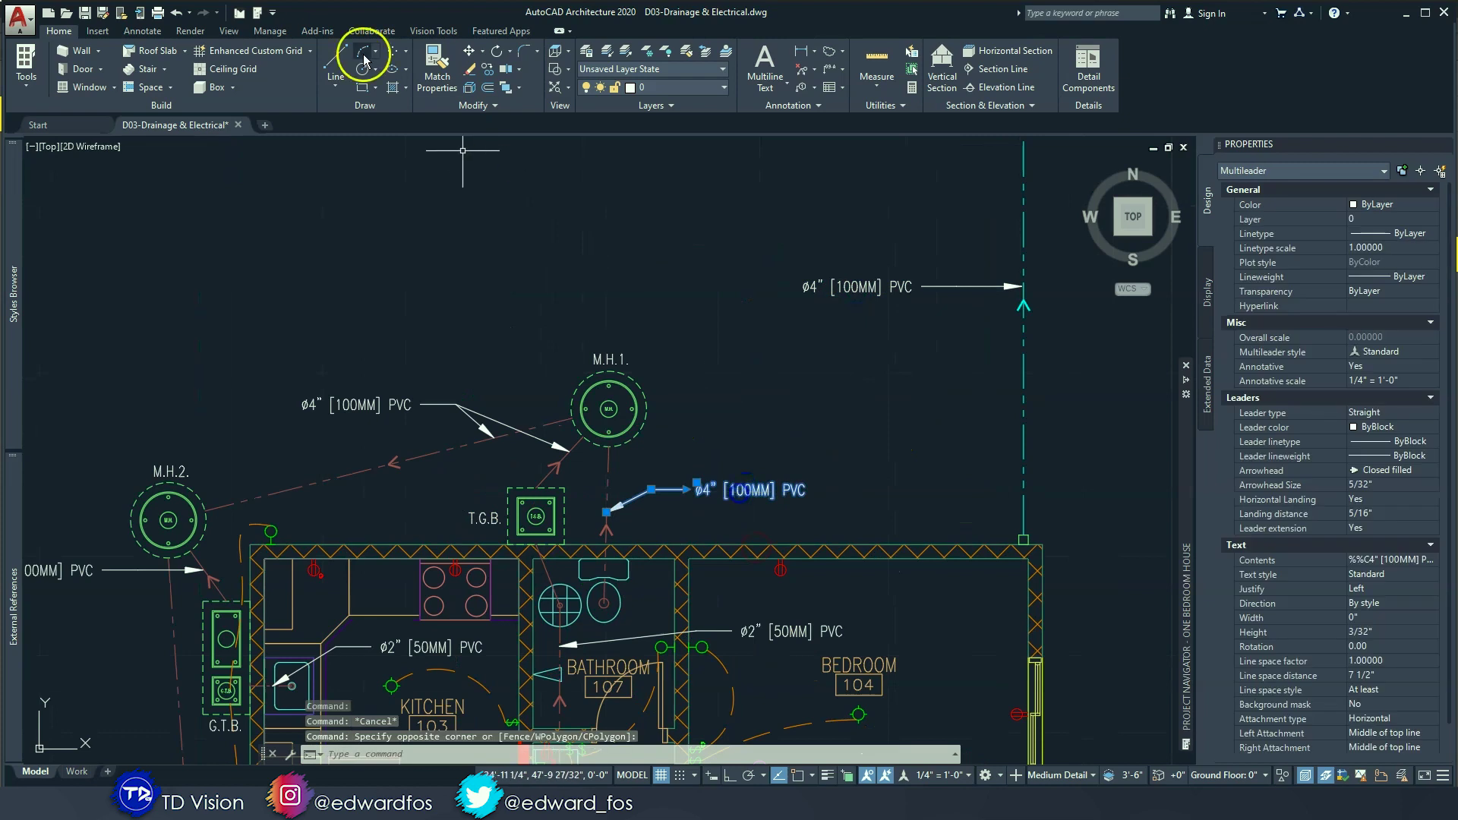
click(487, 69)
click(731, 446)
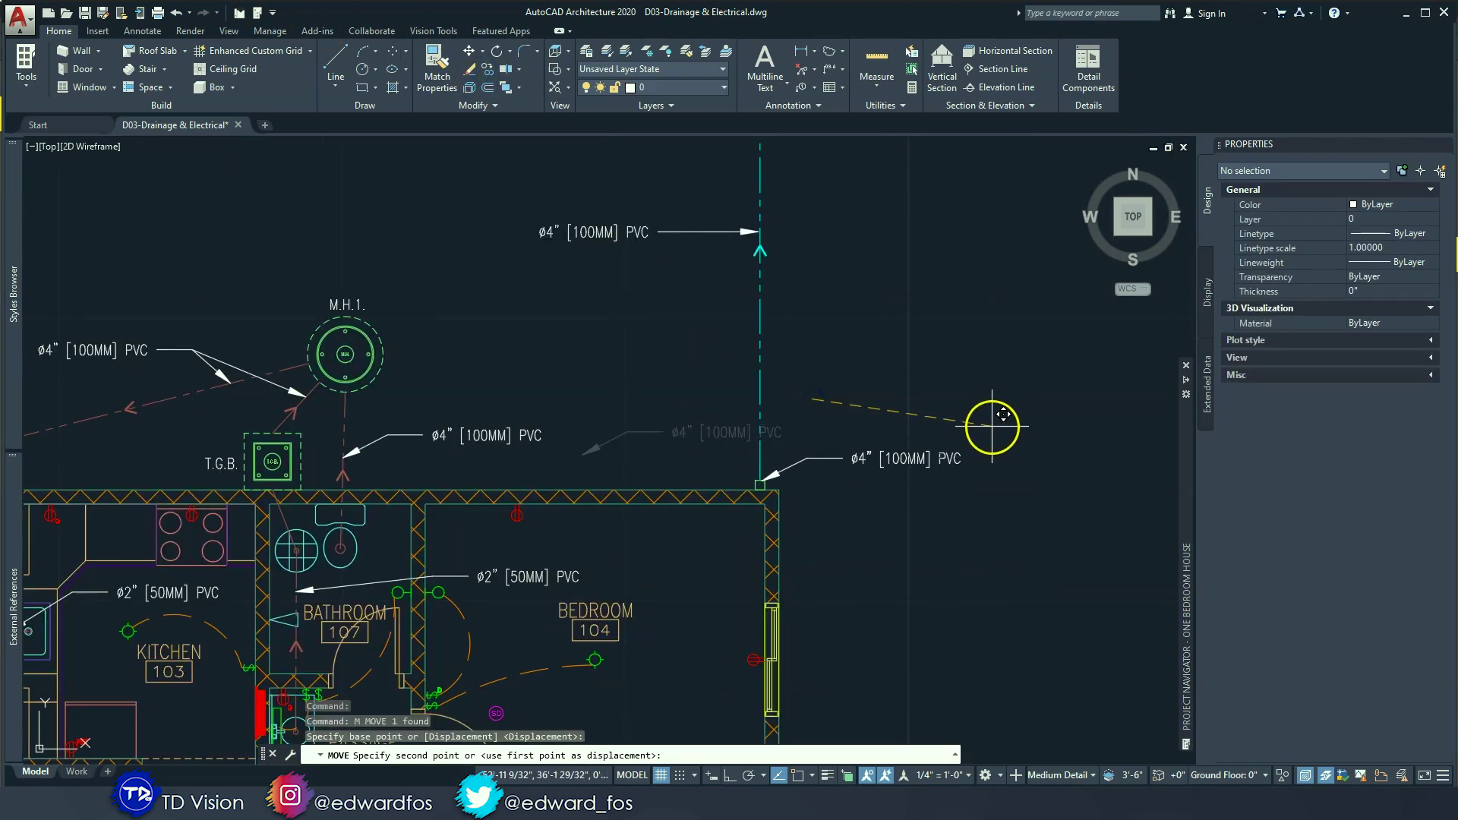
click(993, 426)
key(Escape)
key(Escape)
Step: Add a second line reading DOWNSPOUT to the leader text at the bedroom's northeast corner
click(922, 463)
double_click(922, 461)
scroll(922, 461, up, 2)
click(969, 456)
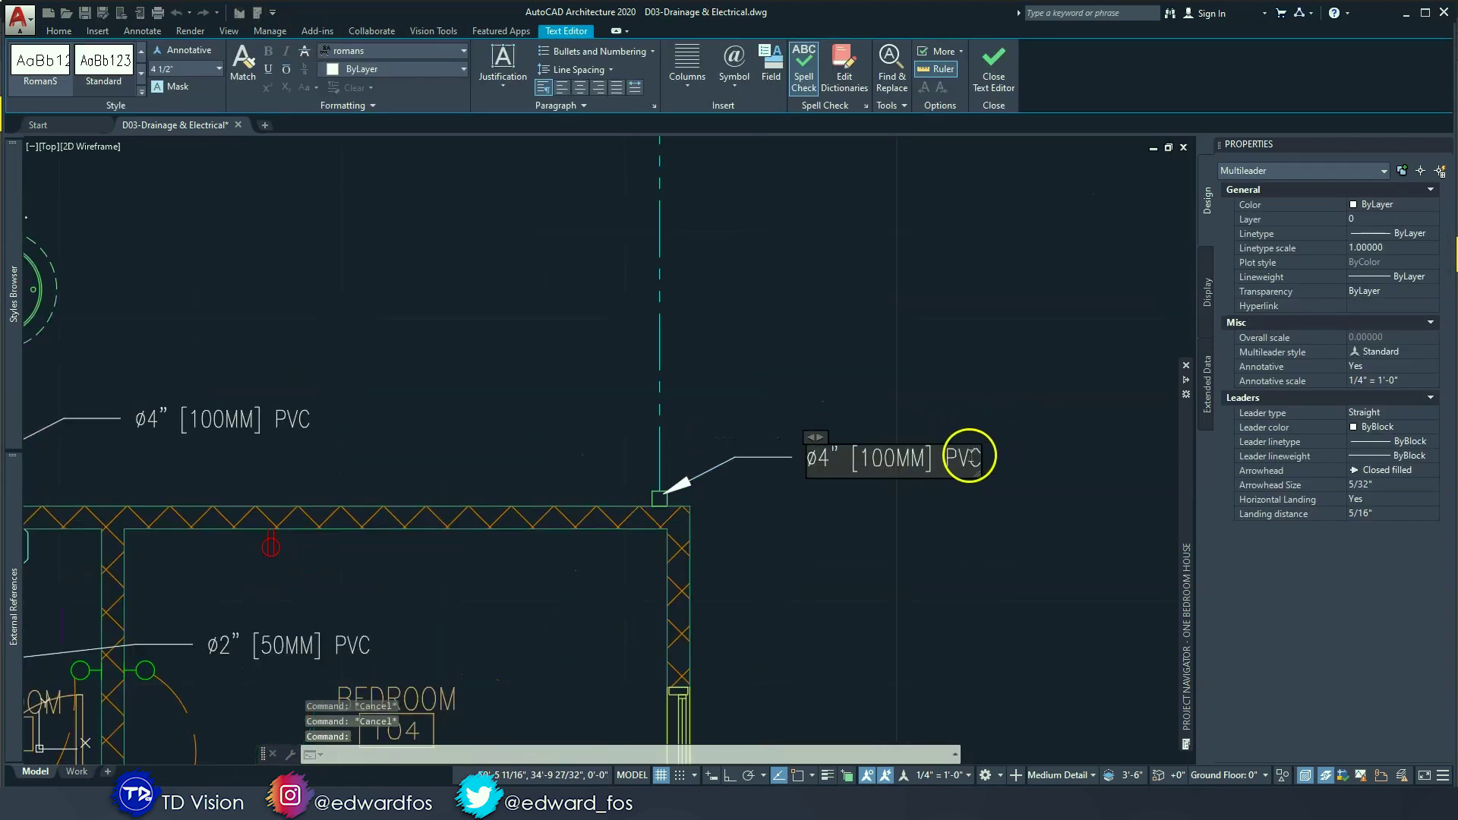
click(979, 461)
key(Return)
text(DOWNSPOUT)
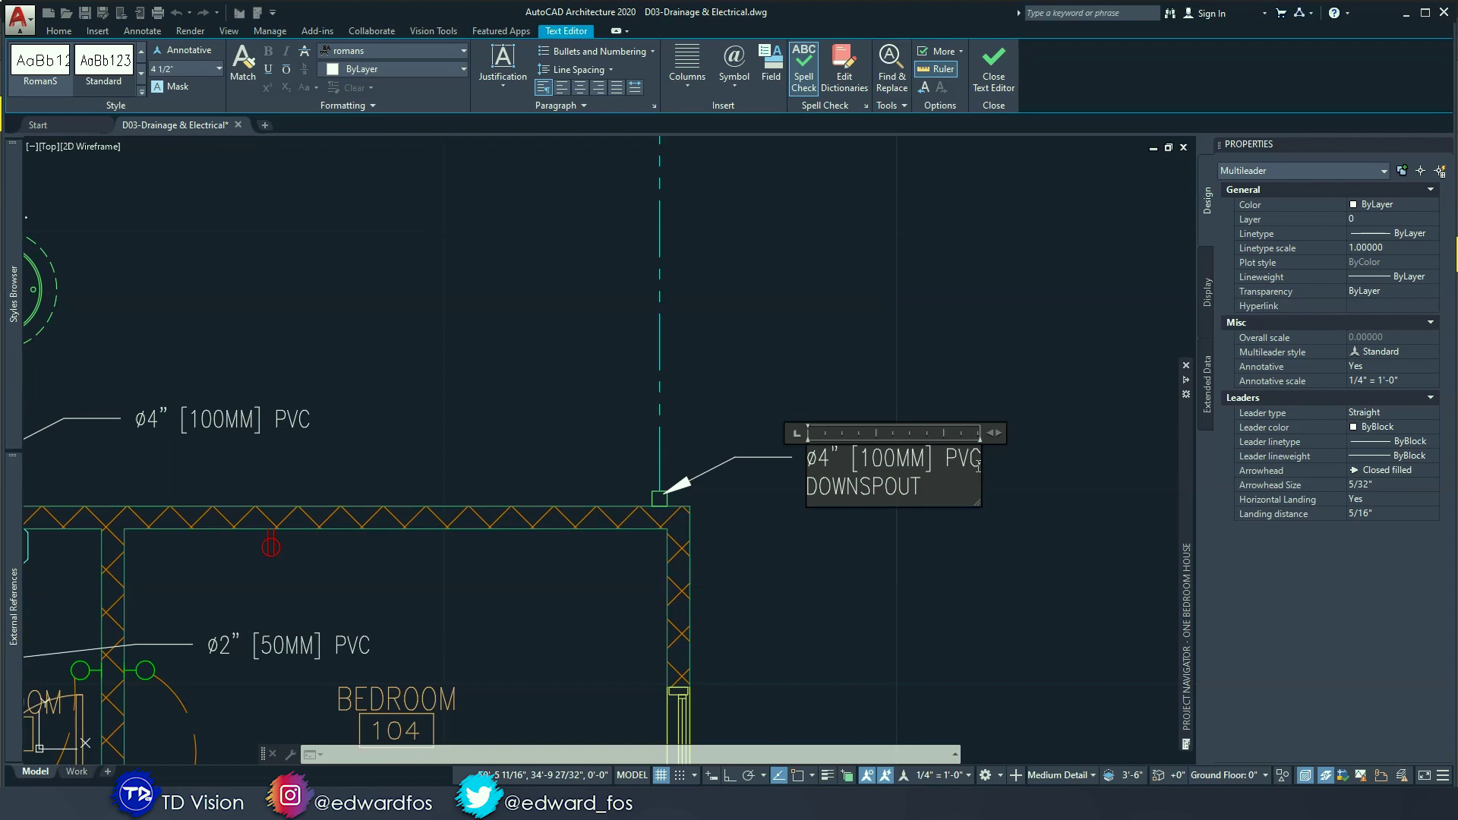
click(878, 391)
key(Escape)
key(Escape)
scroll(863, 521, down, 5)
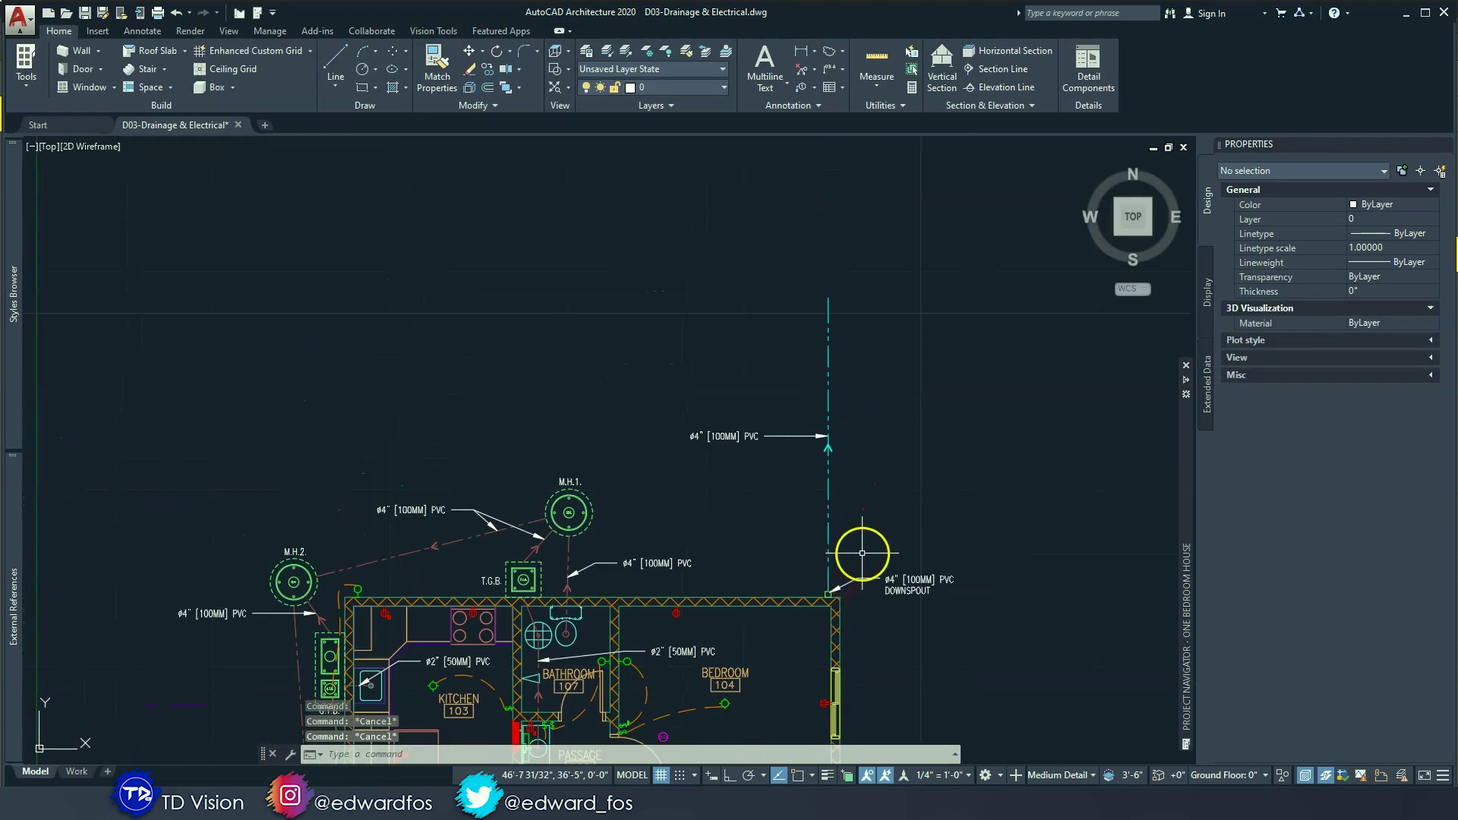
Step: Examine the downspout, the stormwater pipe running north from it and the surrounding drainage layout
scroll(855, 589, up, 2)
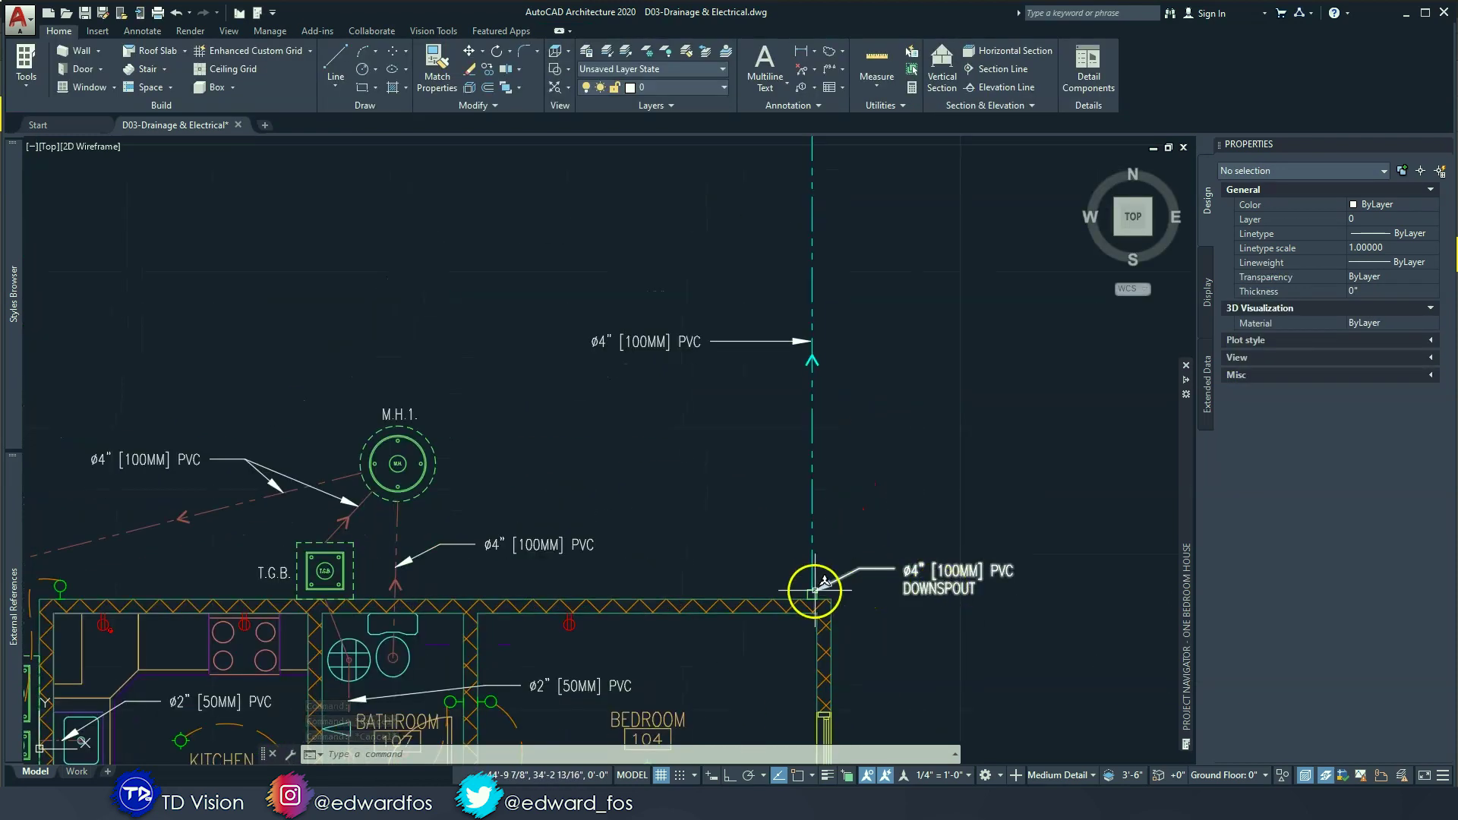
scroll(828, 596, down, 1)
scroll(811, 607, up, 1)
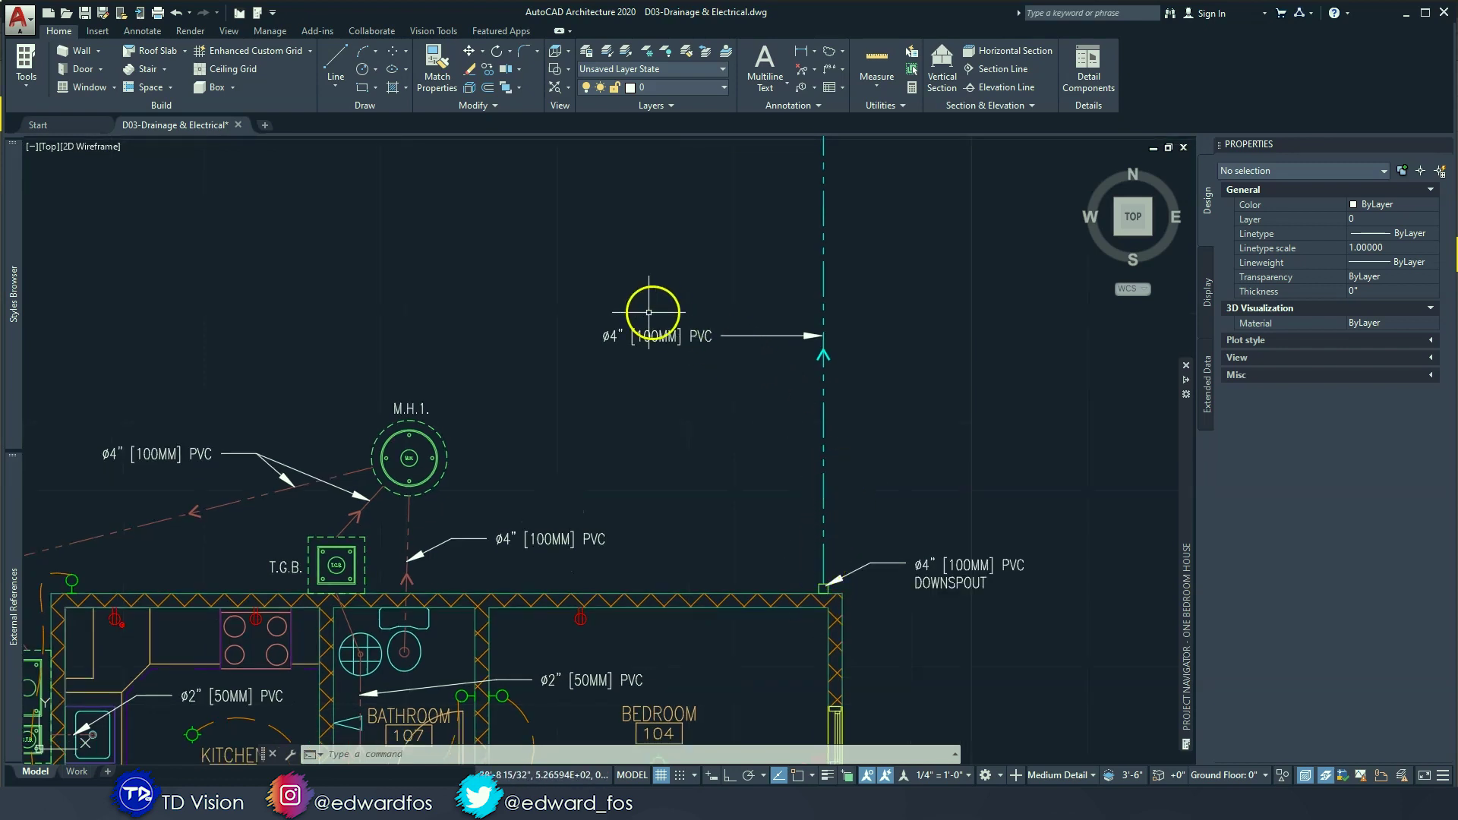
scroll(840, 516, down, 2)
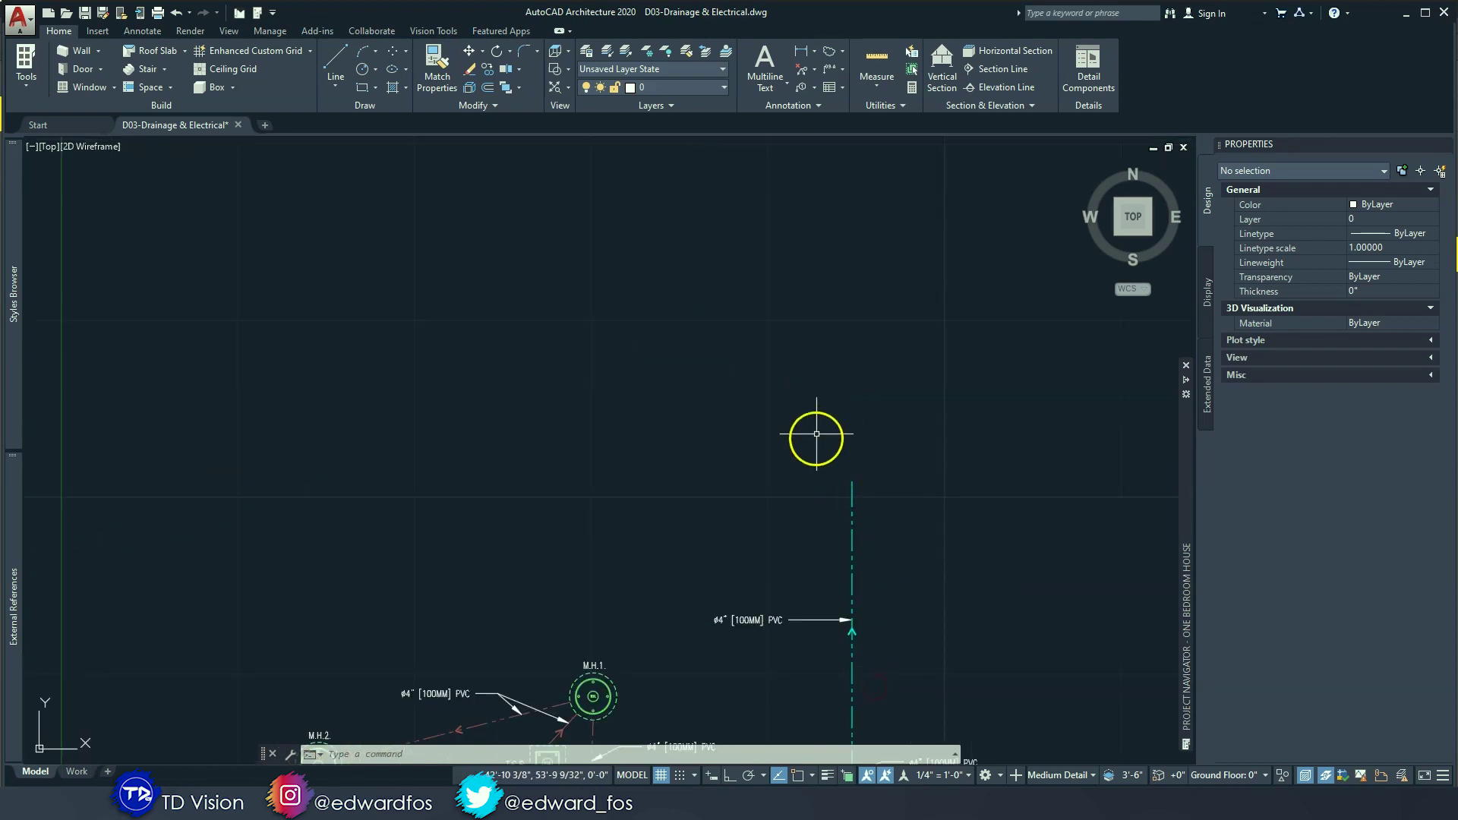
middle_drag(826, 657, 811, 514)
scroll(807, 503, up, 2)
scroll(795, 502, down, 4)
middle_drag(722, 541, 741, 359)
mouse_move(569, 585)
middle_down()
mouse_move(615, 456)
mouse_move(586, 604)
mouse_move(553, 668)
middle_up()
scroll(810, 338, up, 4)
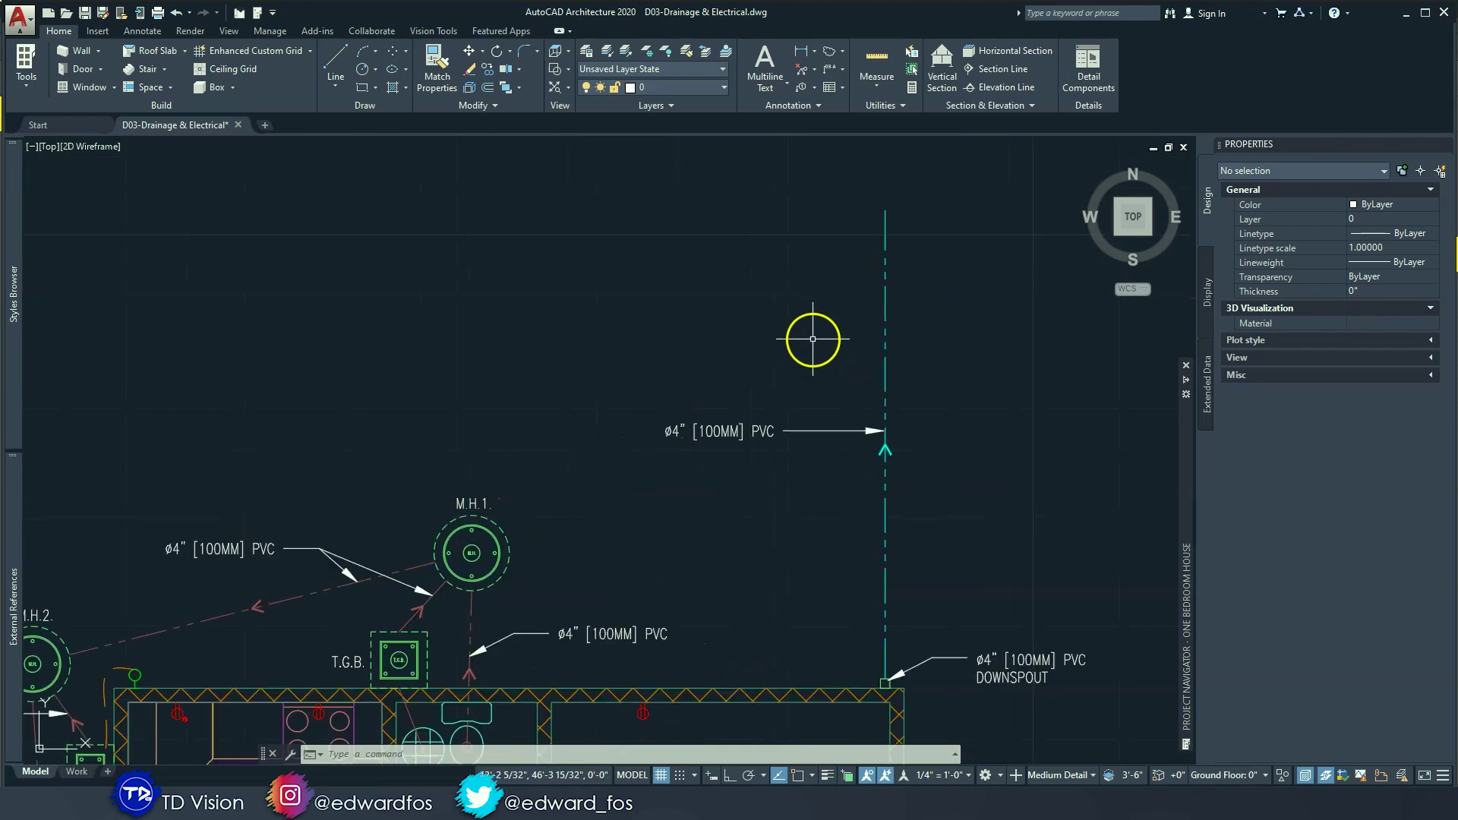
Step: Add the multiline note "STORMWATER LINE TO RIVER AT THE BACK OF PROPERTY." across the stormwater pipe, north of its ø4" leader
click(764, 65)
click(741, 328)
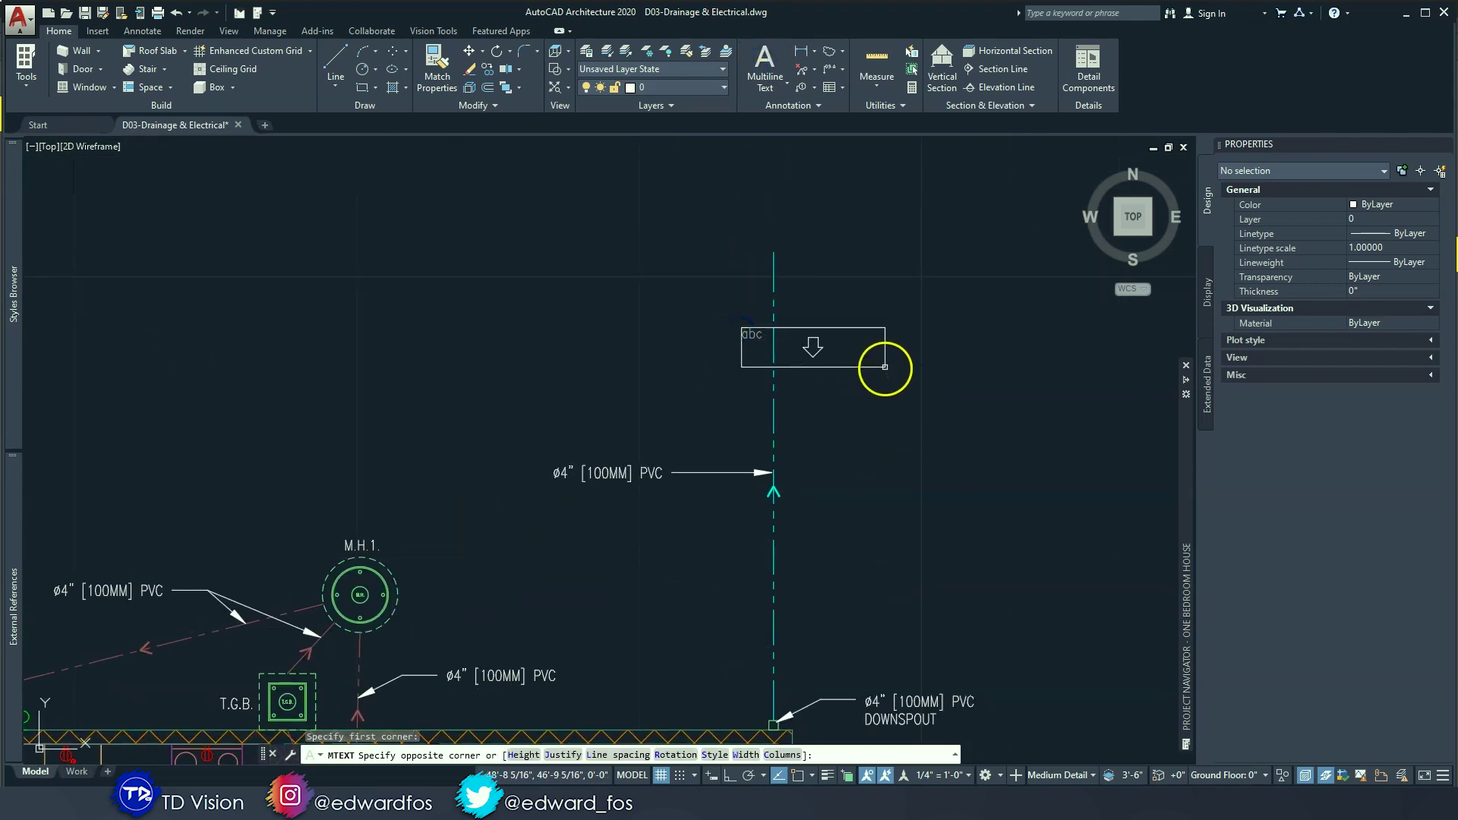
click(885, 371)
text(STORMWATER L)
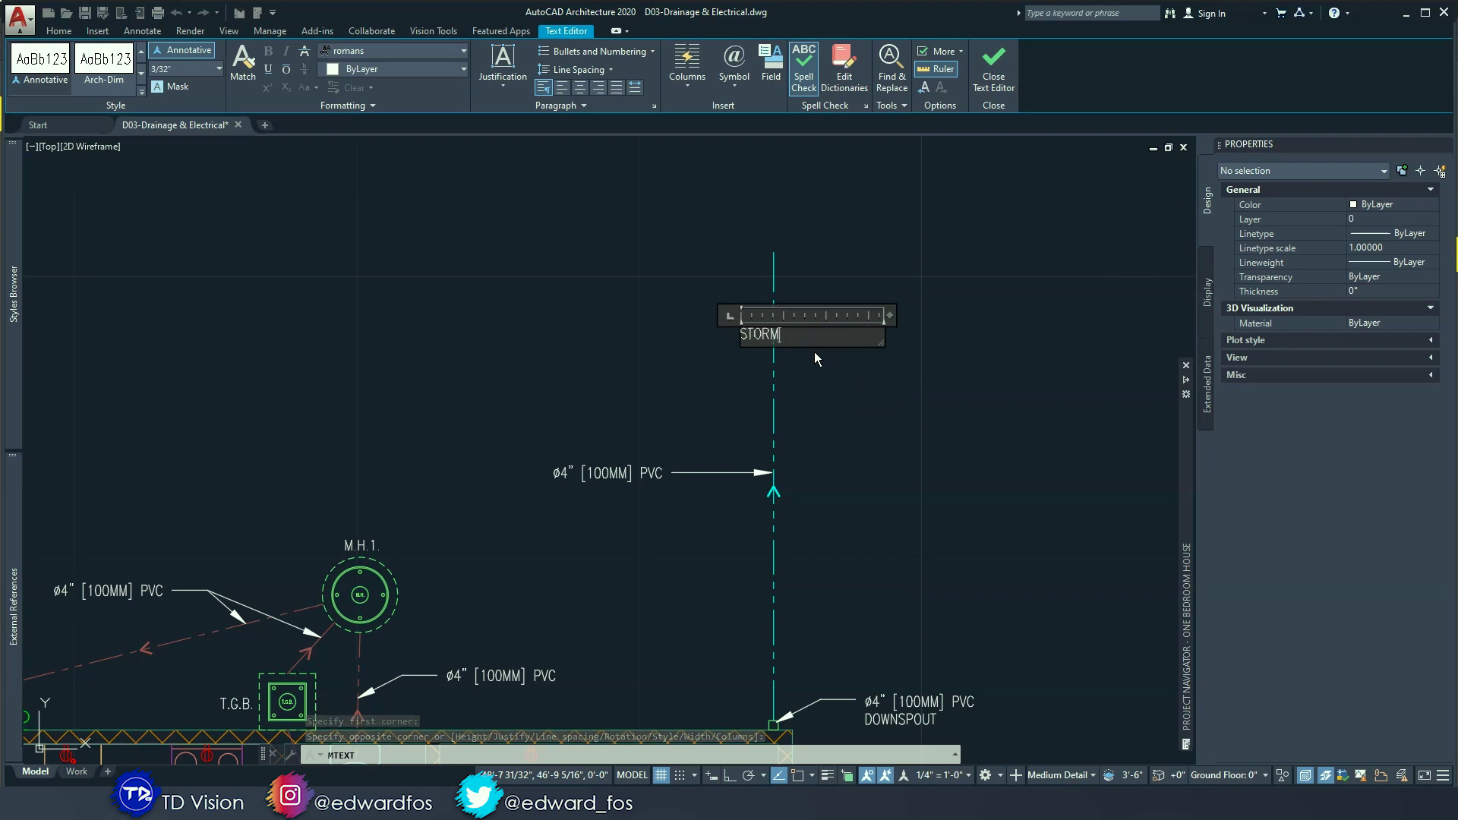
scroll(815, 353, up, 4)
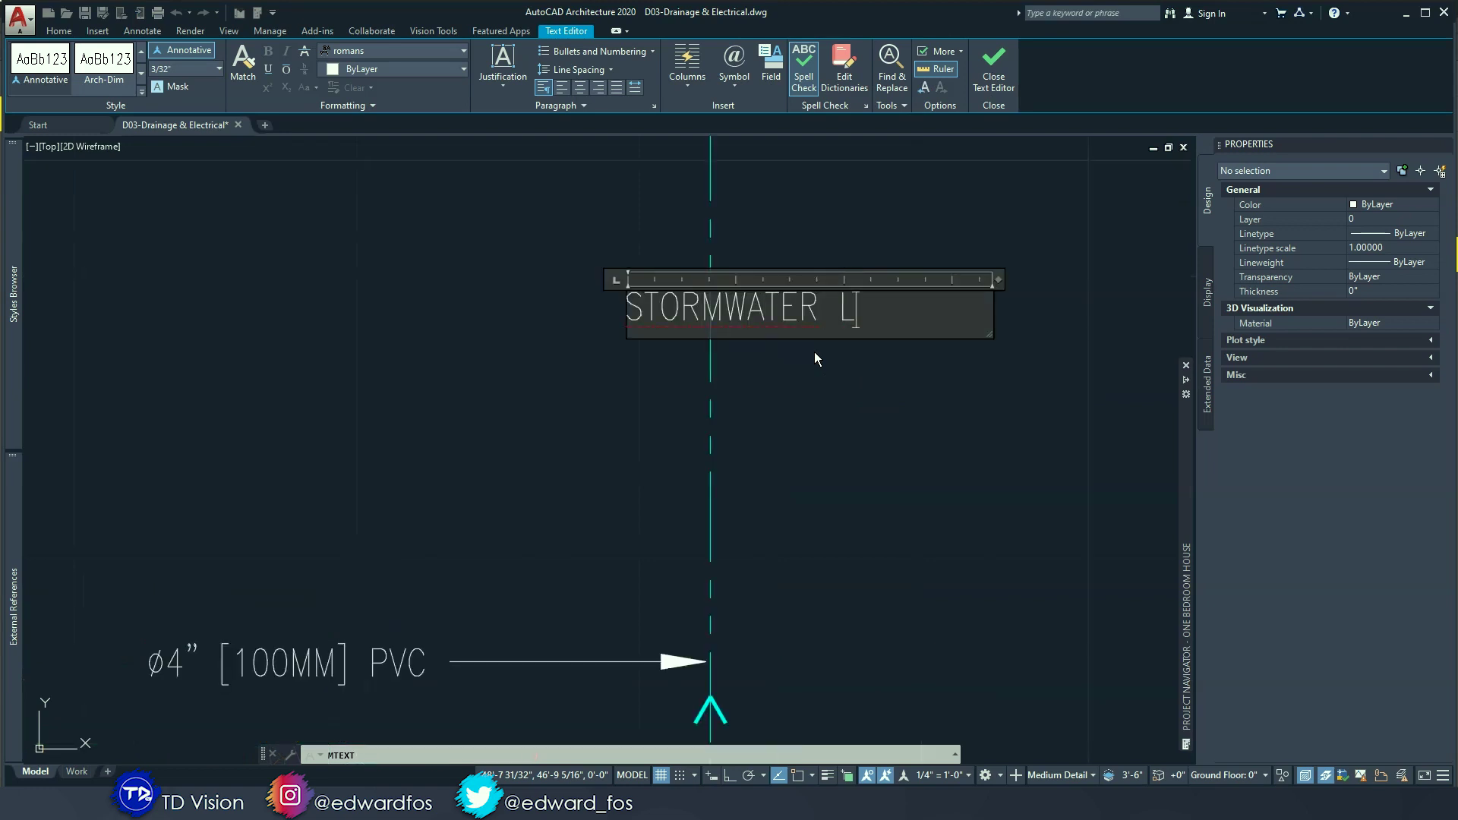
text(INE TO RIVER )
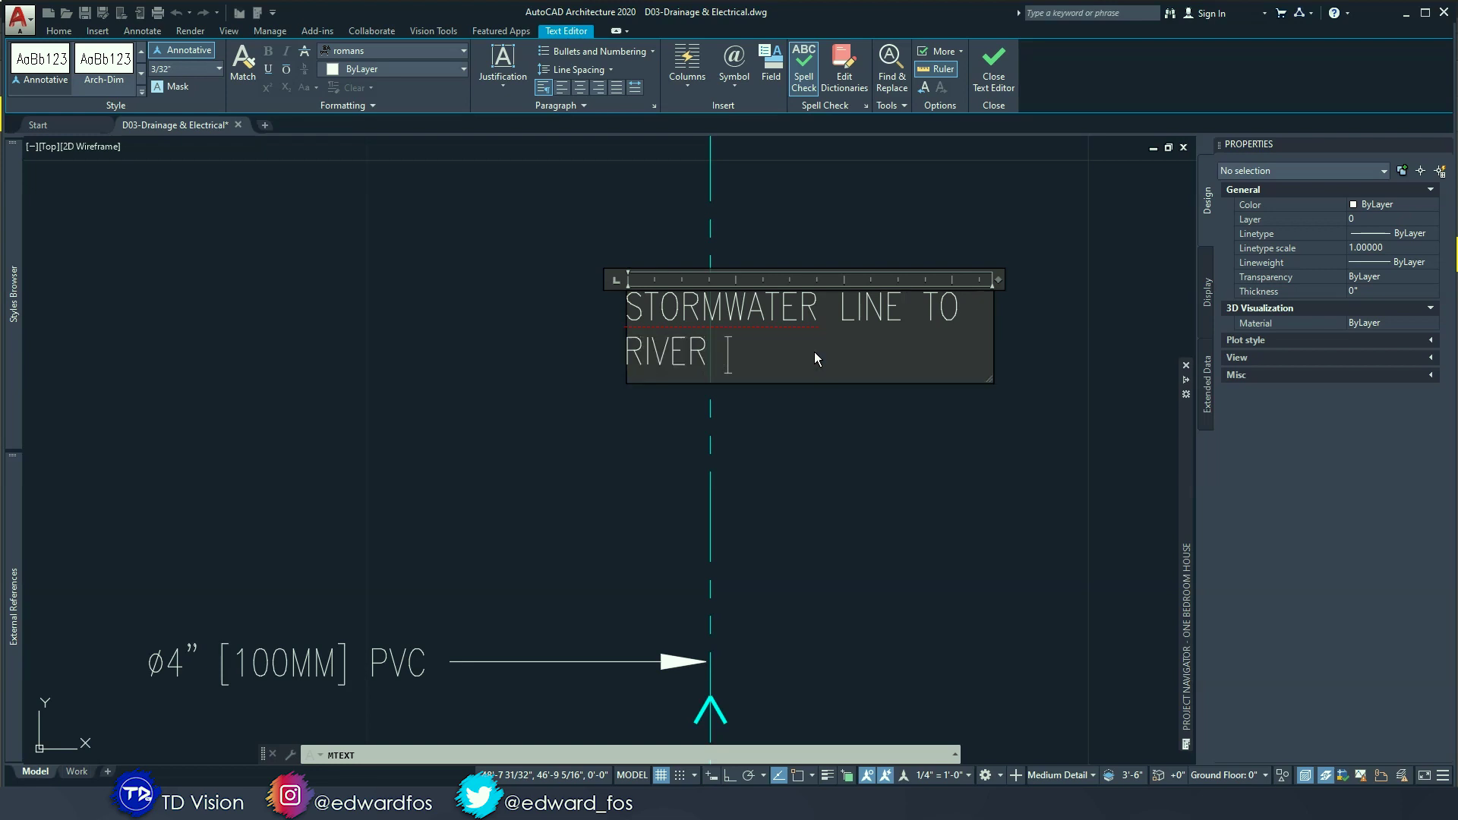
text(AT THE BACK OF PROPERTY)
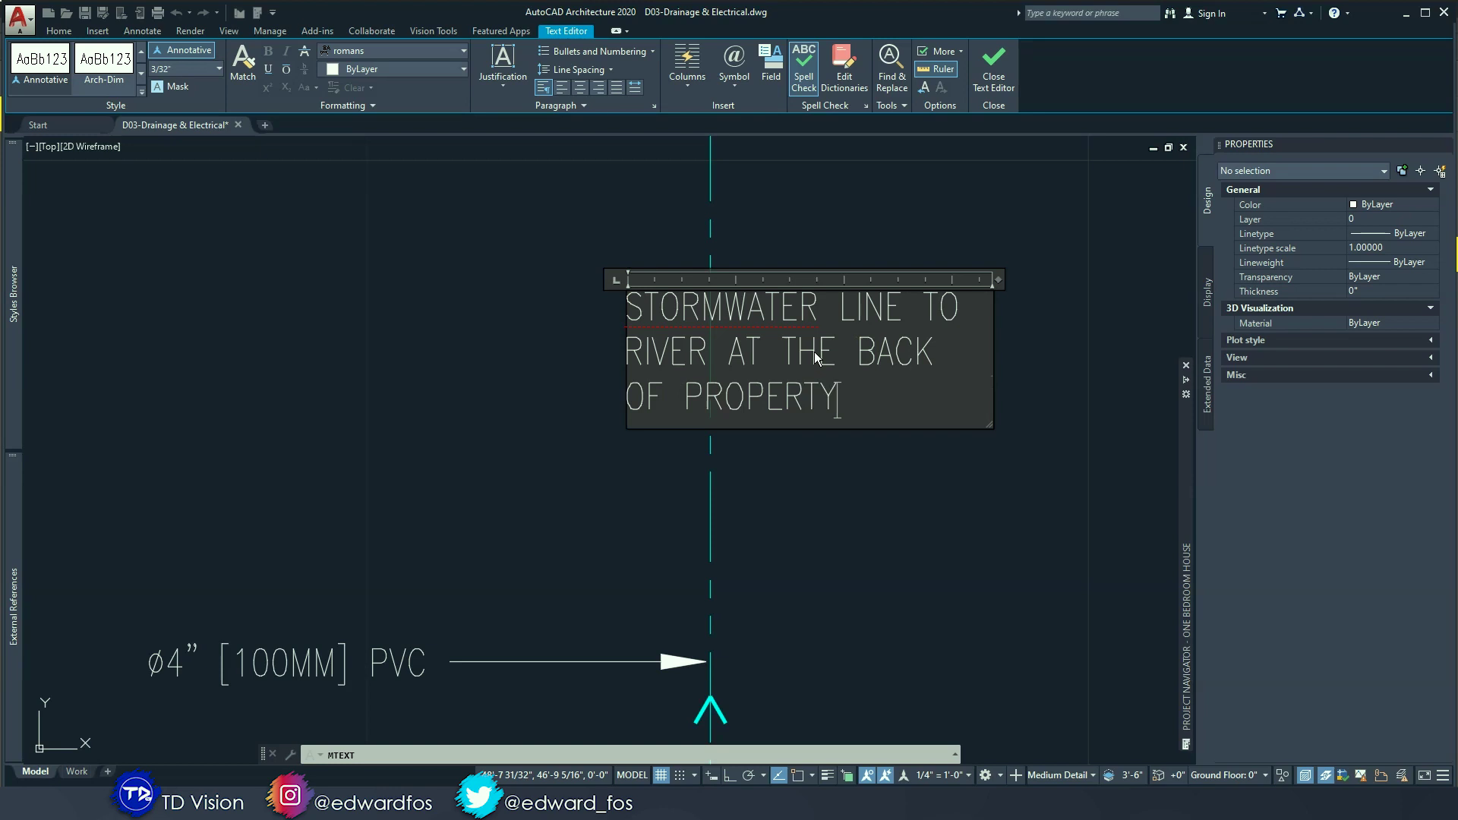
click(1061, 490)
key(Escape)
key(Escape)
Step: Move the stormwater note south along the pipe, closer to the ø4" [100MM] PVC leader
click(984, 484)
click(797, 307)
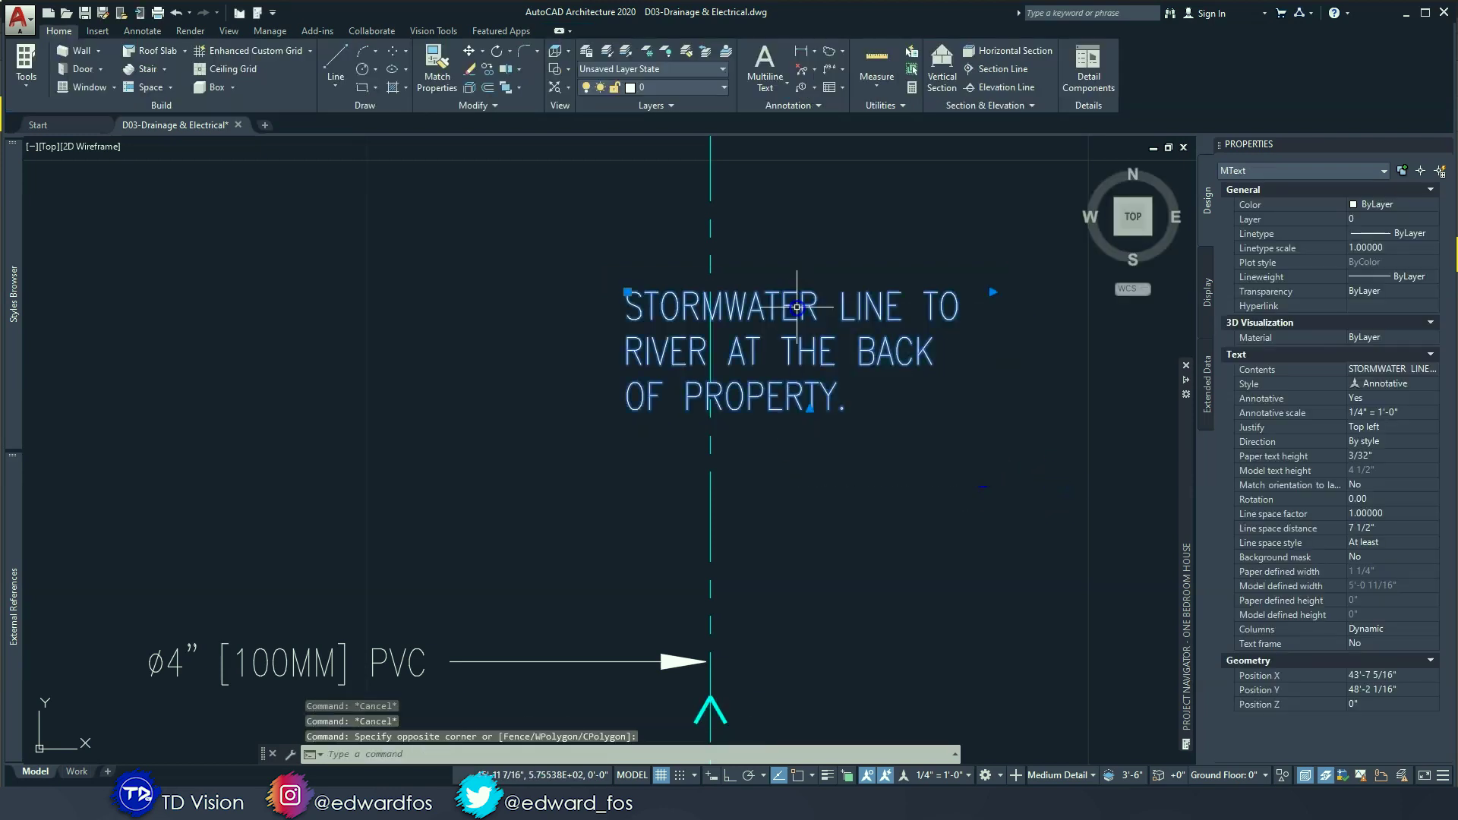
text(M)
key(Return)
click(944, 491)
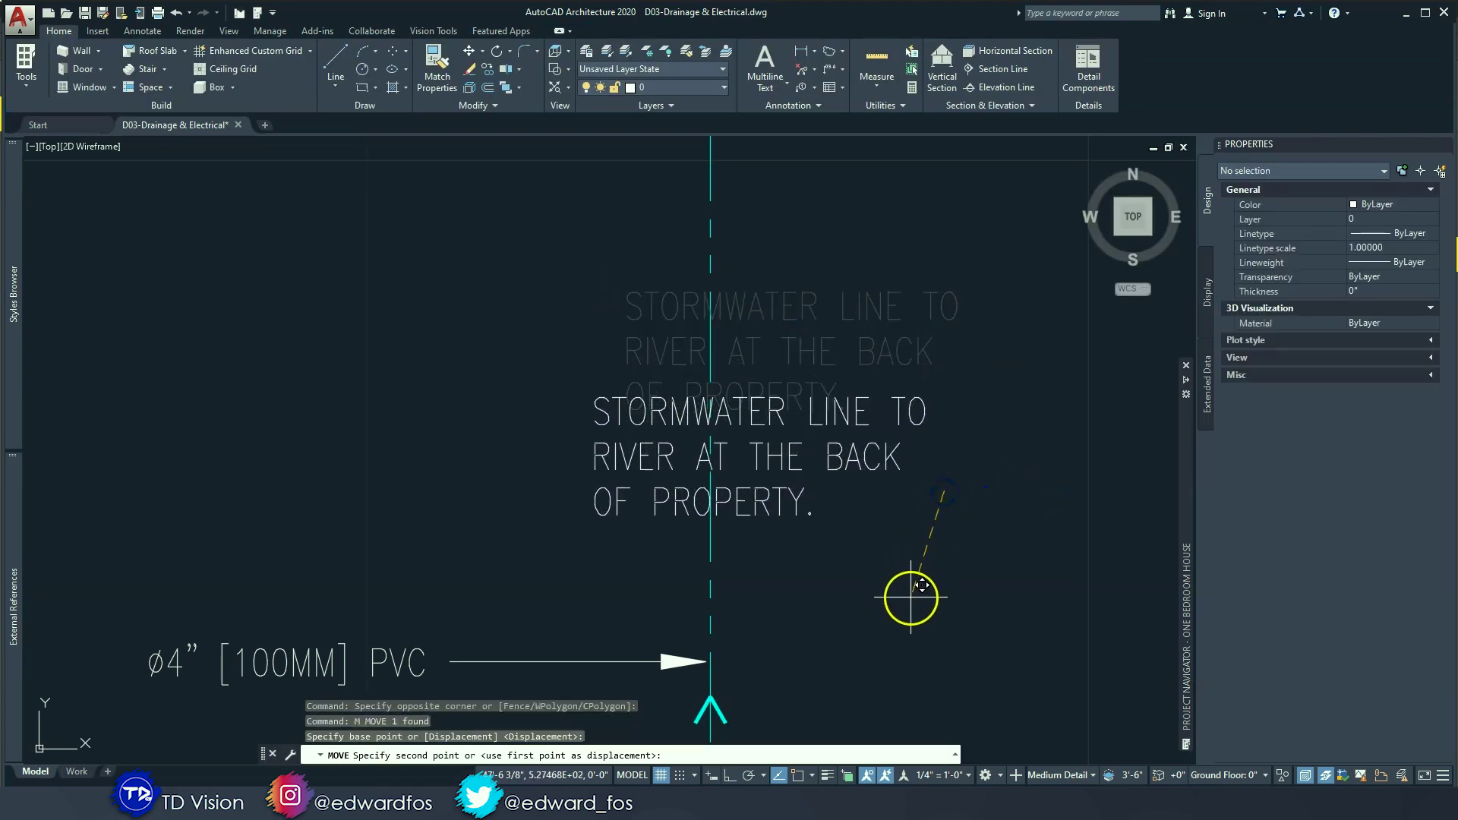
click(909, 613)
middle_drag(894, 590, 1002, 550)
click(996, 538)
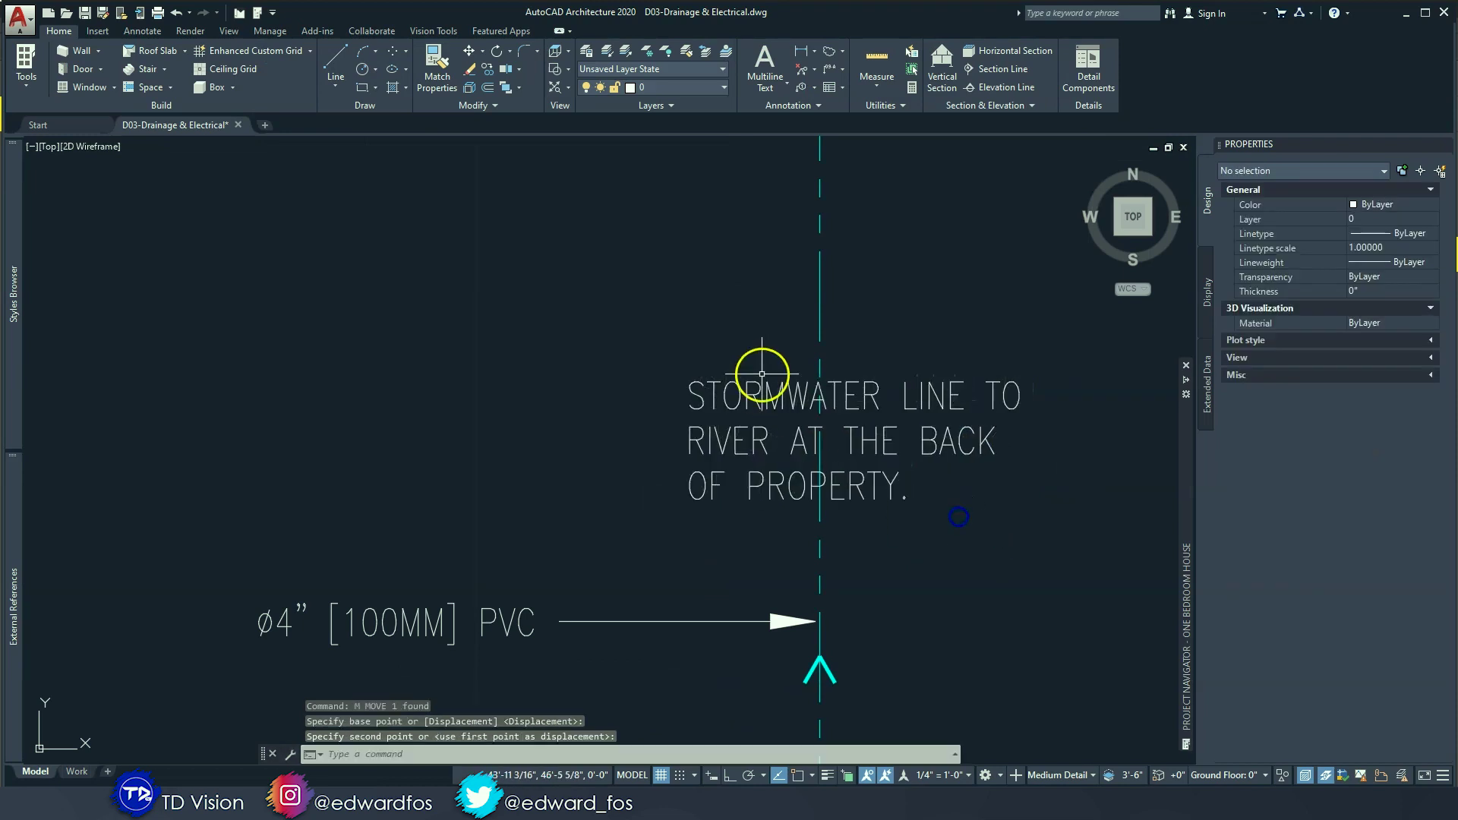
key(Escape)
key(Escape)
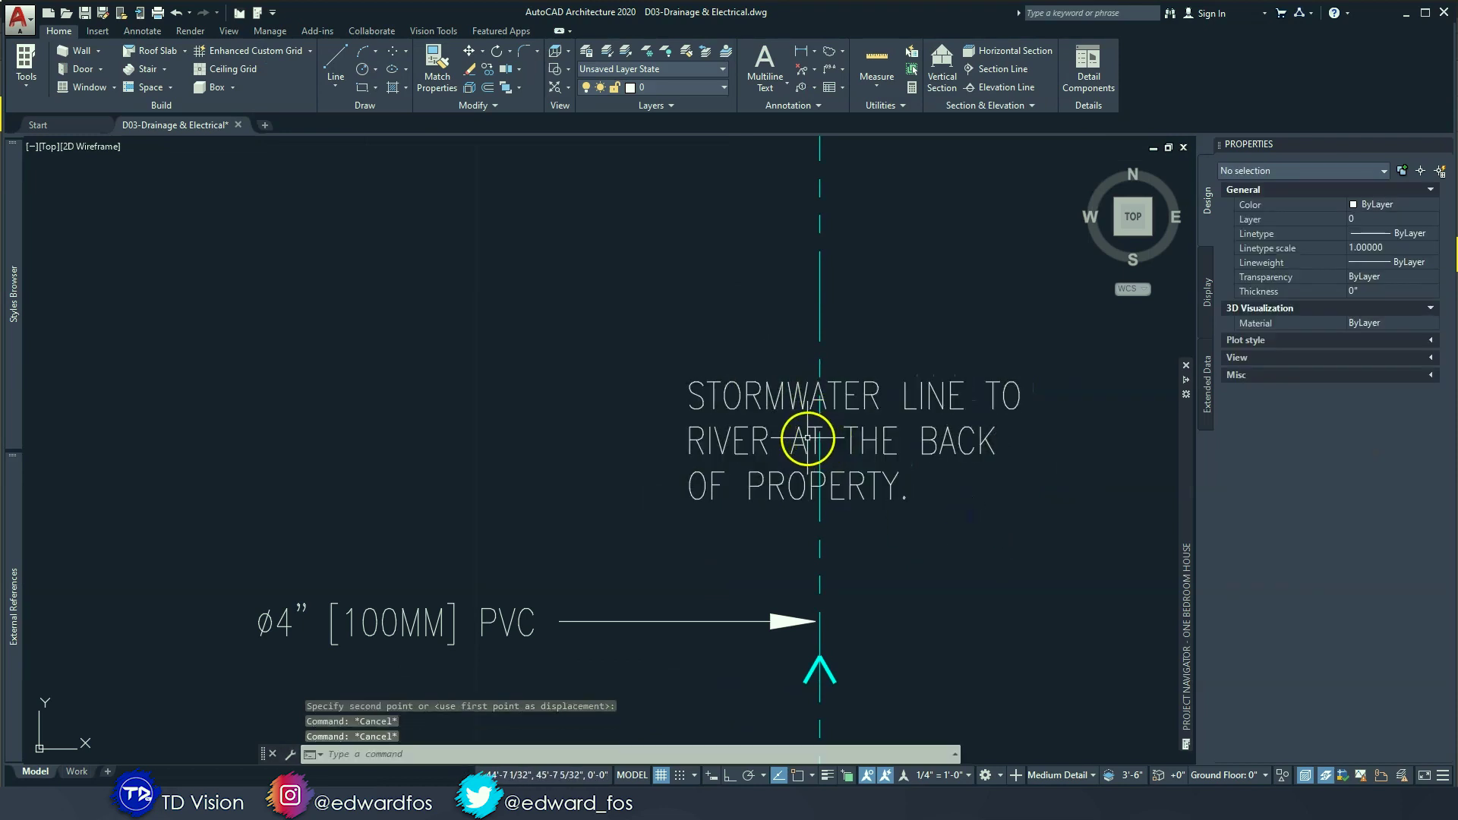
Step: Apply a background mask to the stormwater note, using the drawing background color as its fill
click(804, 439)
double_click(803, 439)
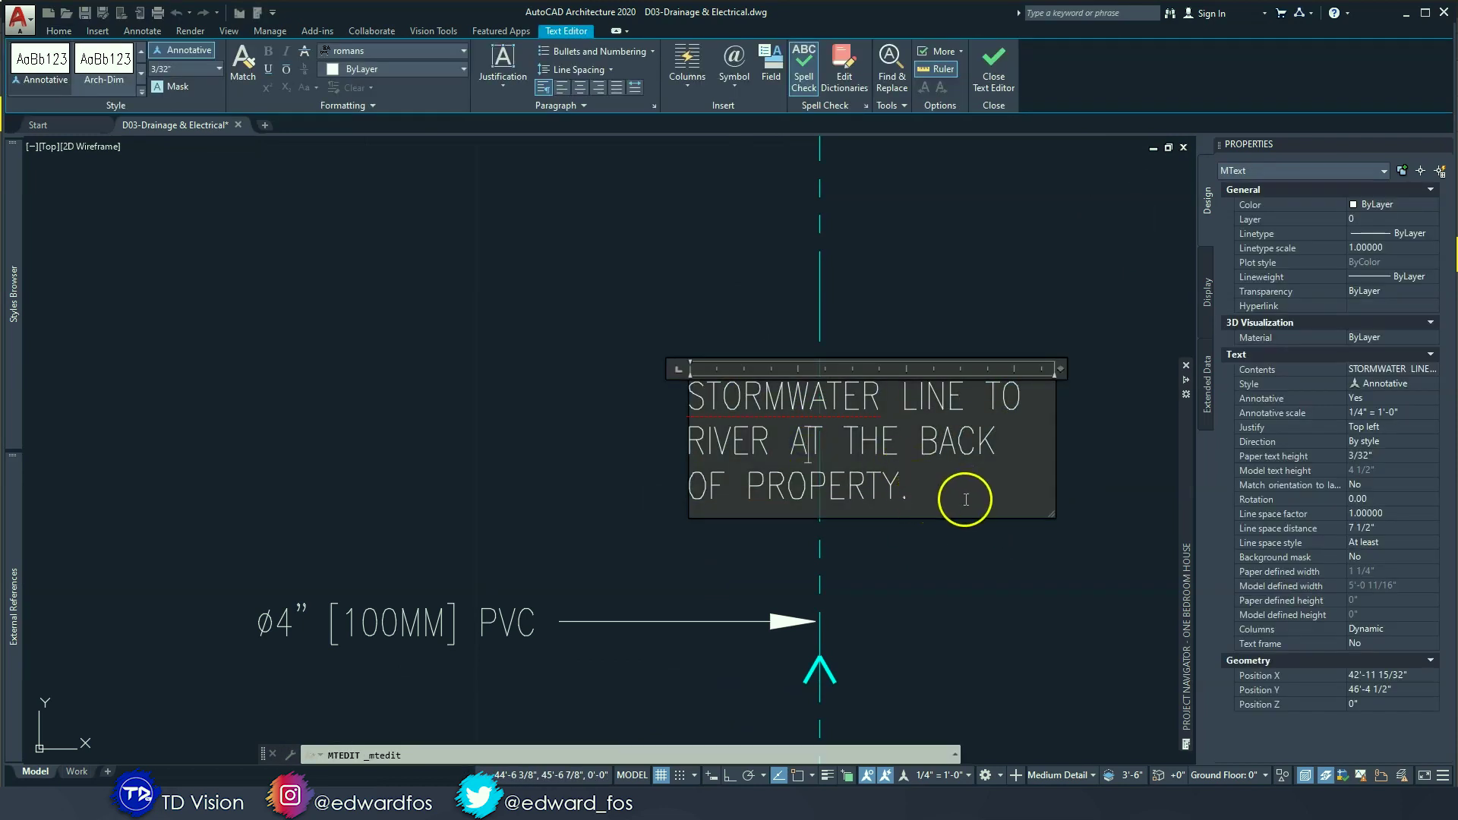
drag(991, 501, 621, 370)
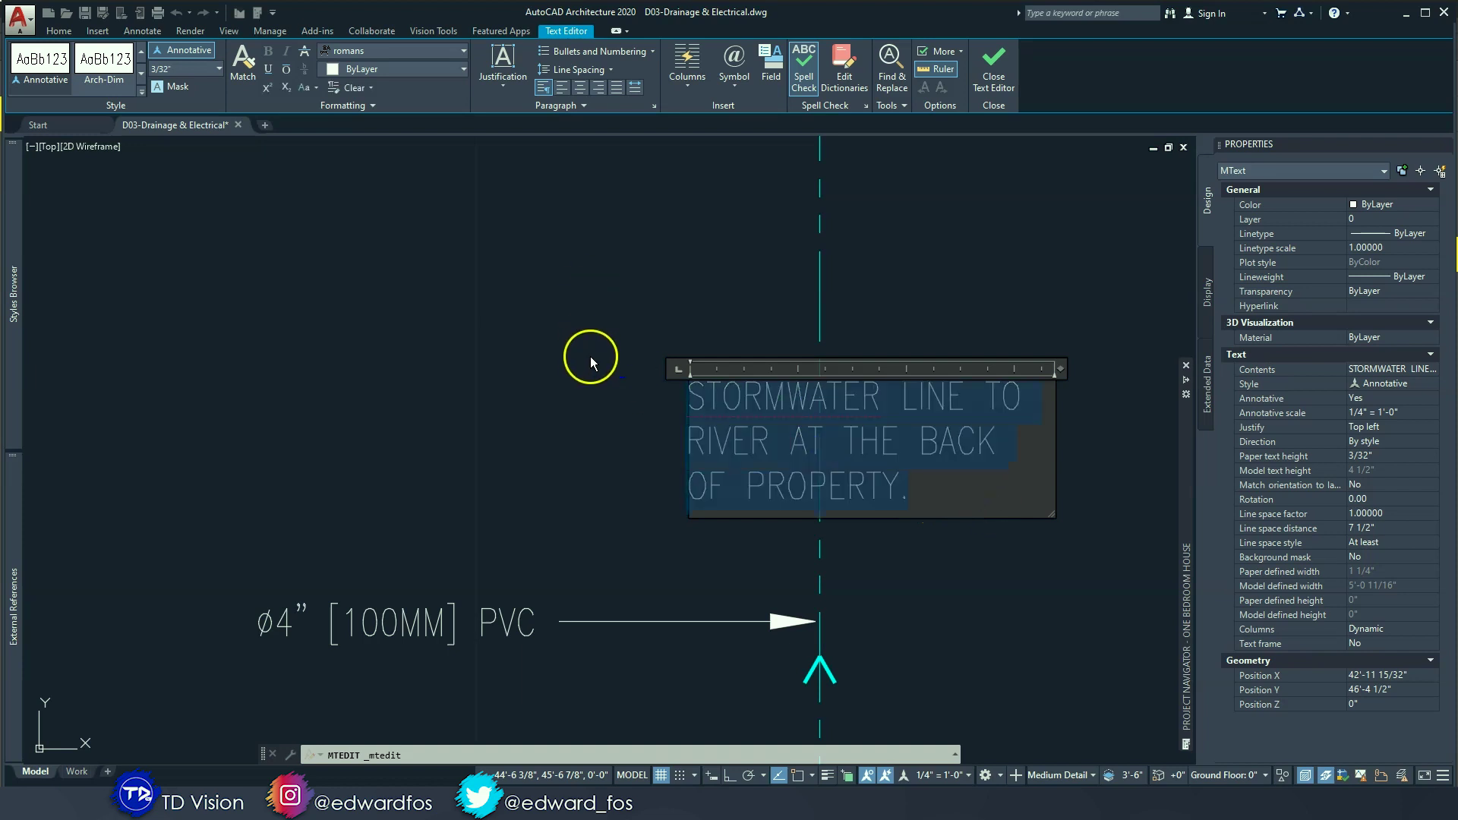
click(181, 91)
click(612, 365)
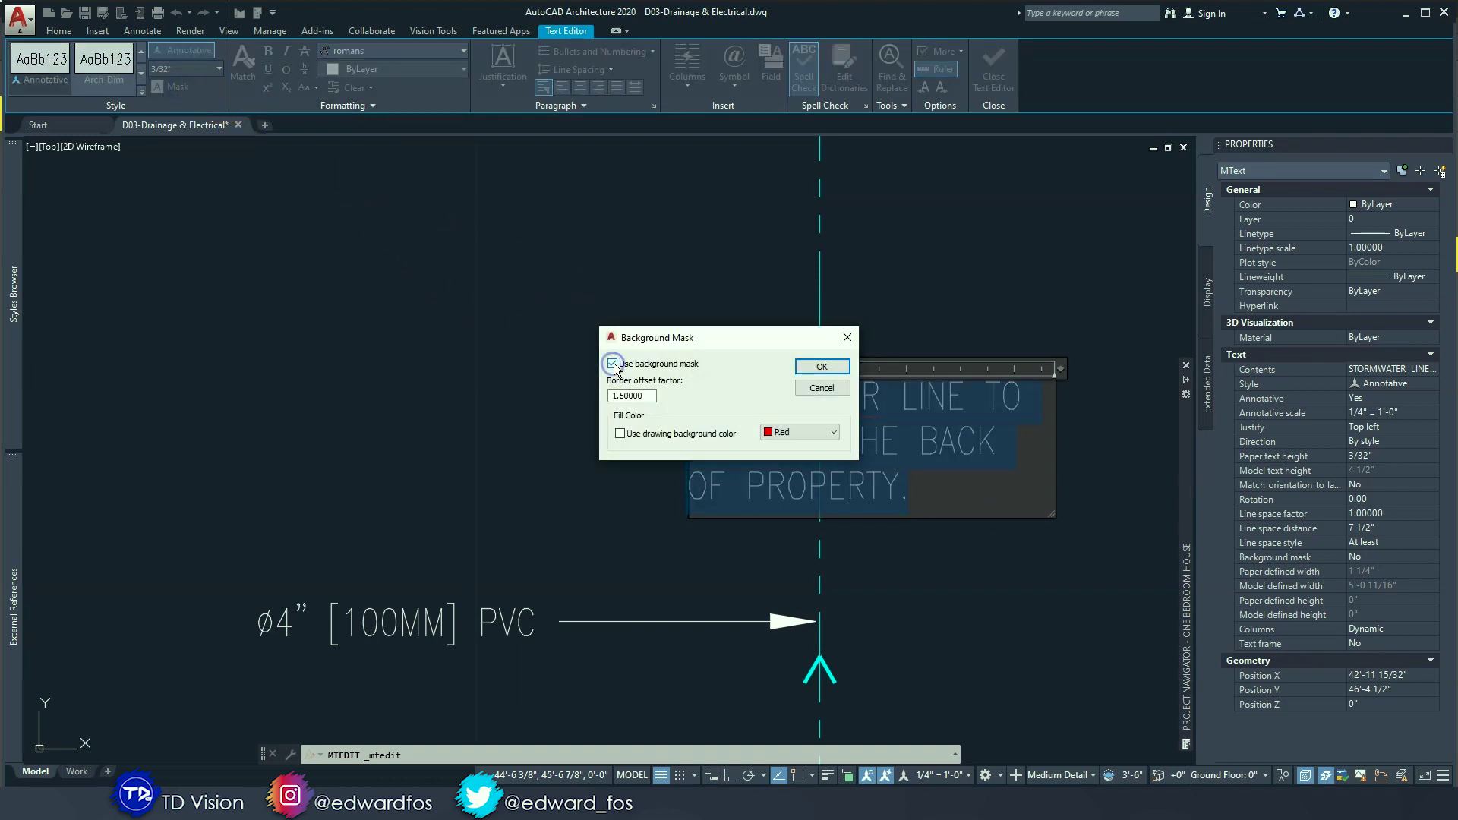
click(645, 440)
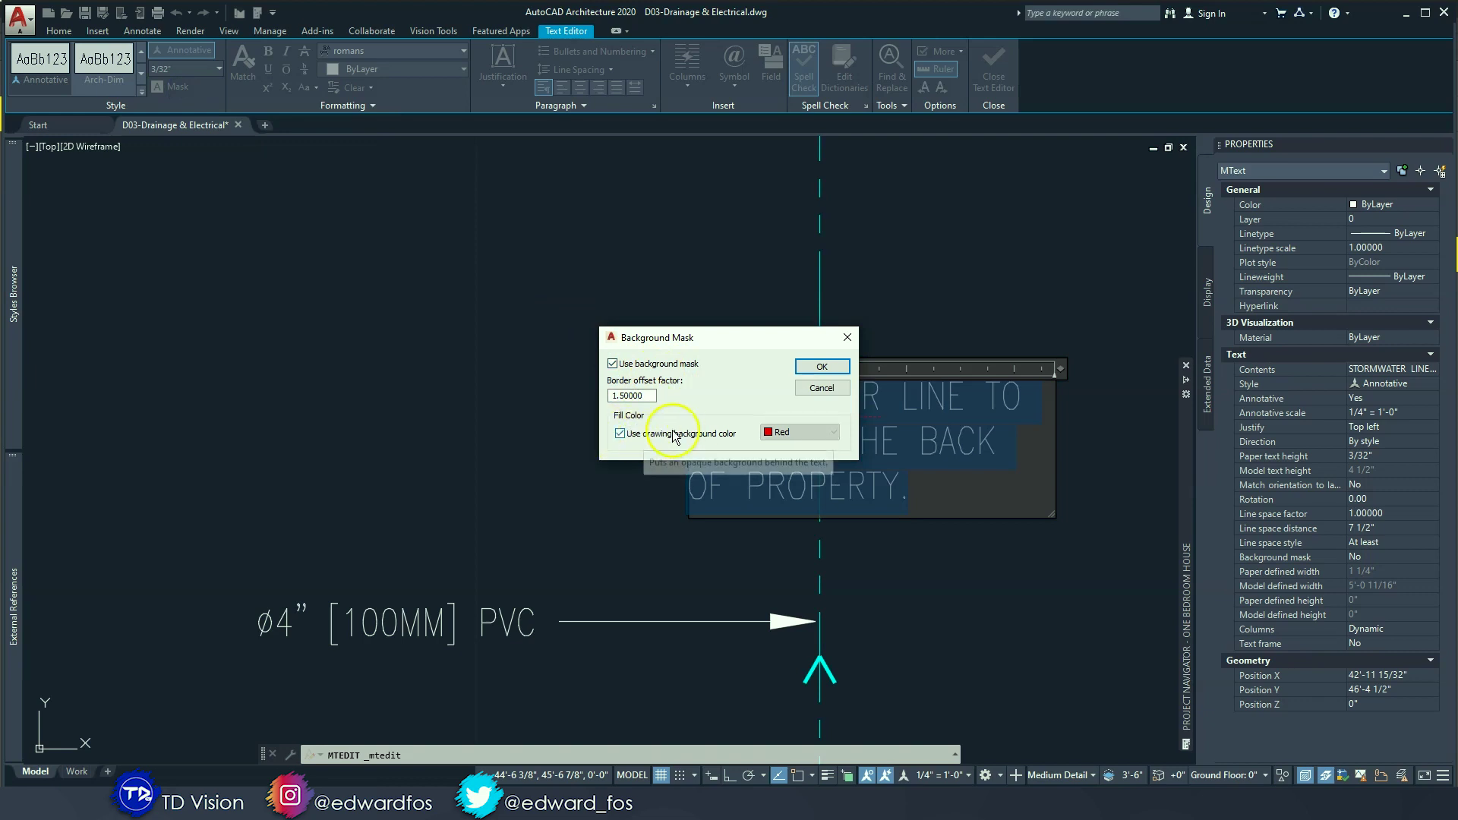
click(839, 368)
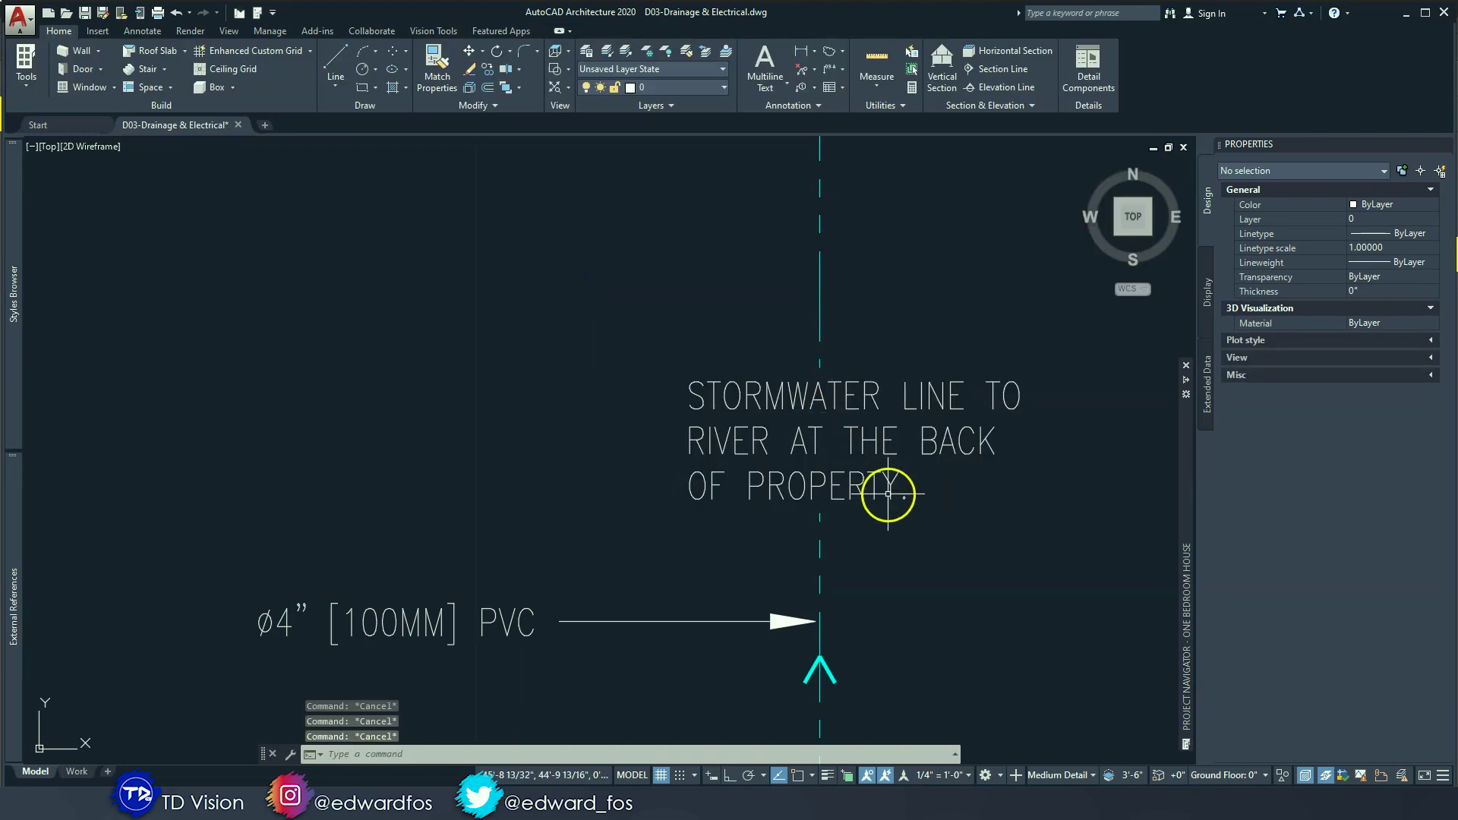
Step: Copy the masked stormwater note onto the drain pipe south of M.H.3., just below the flow arrow
middle_drag(888, 493, 802, 455)
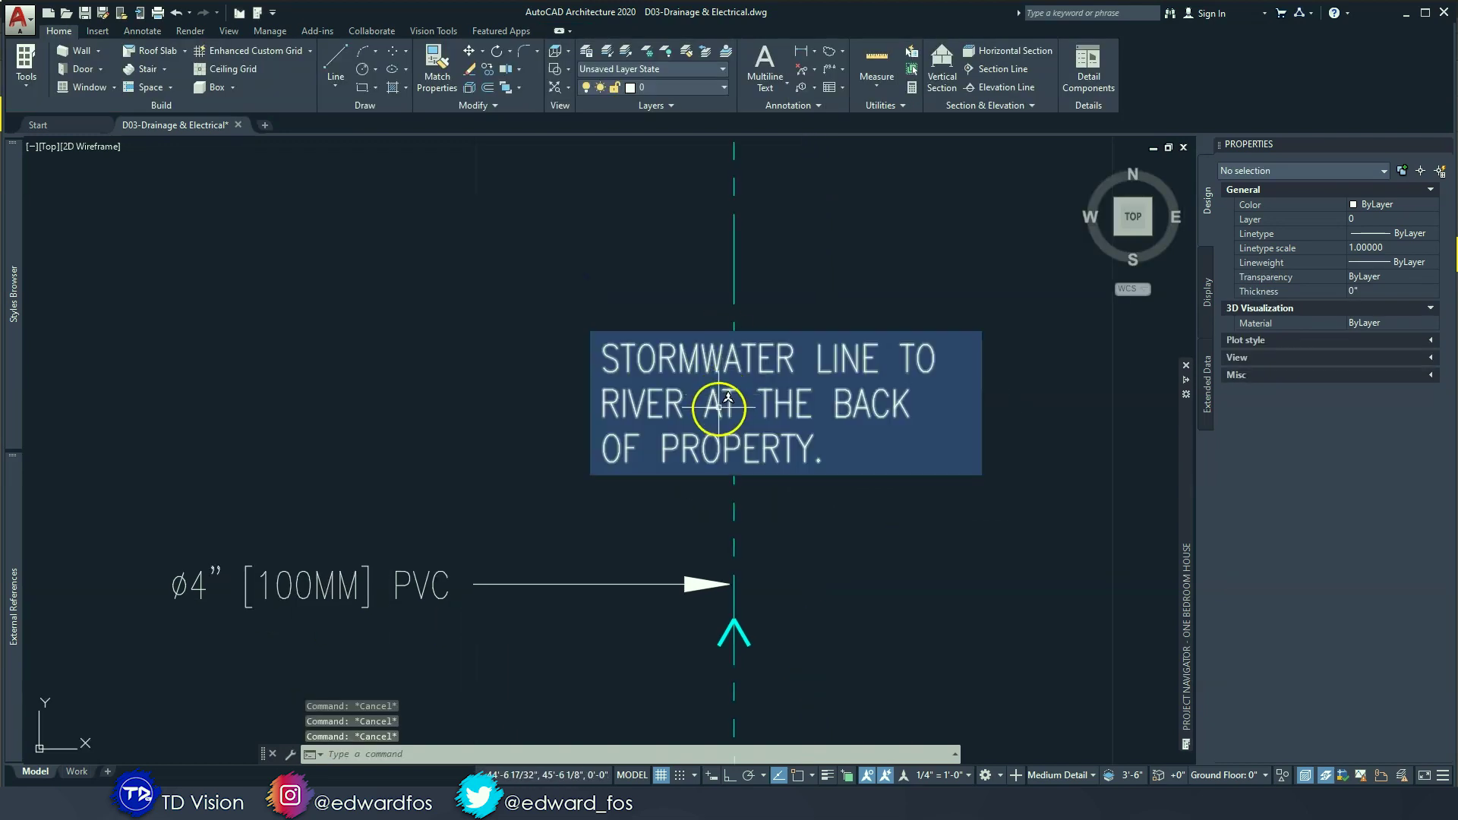
scroll(785, 415, down, 5)
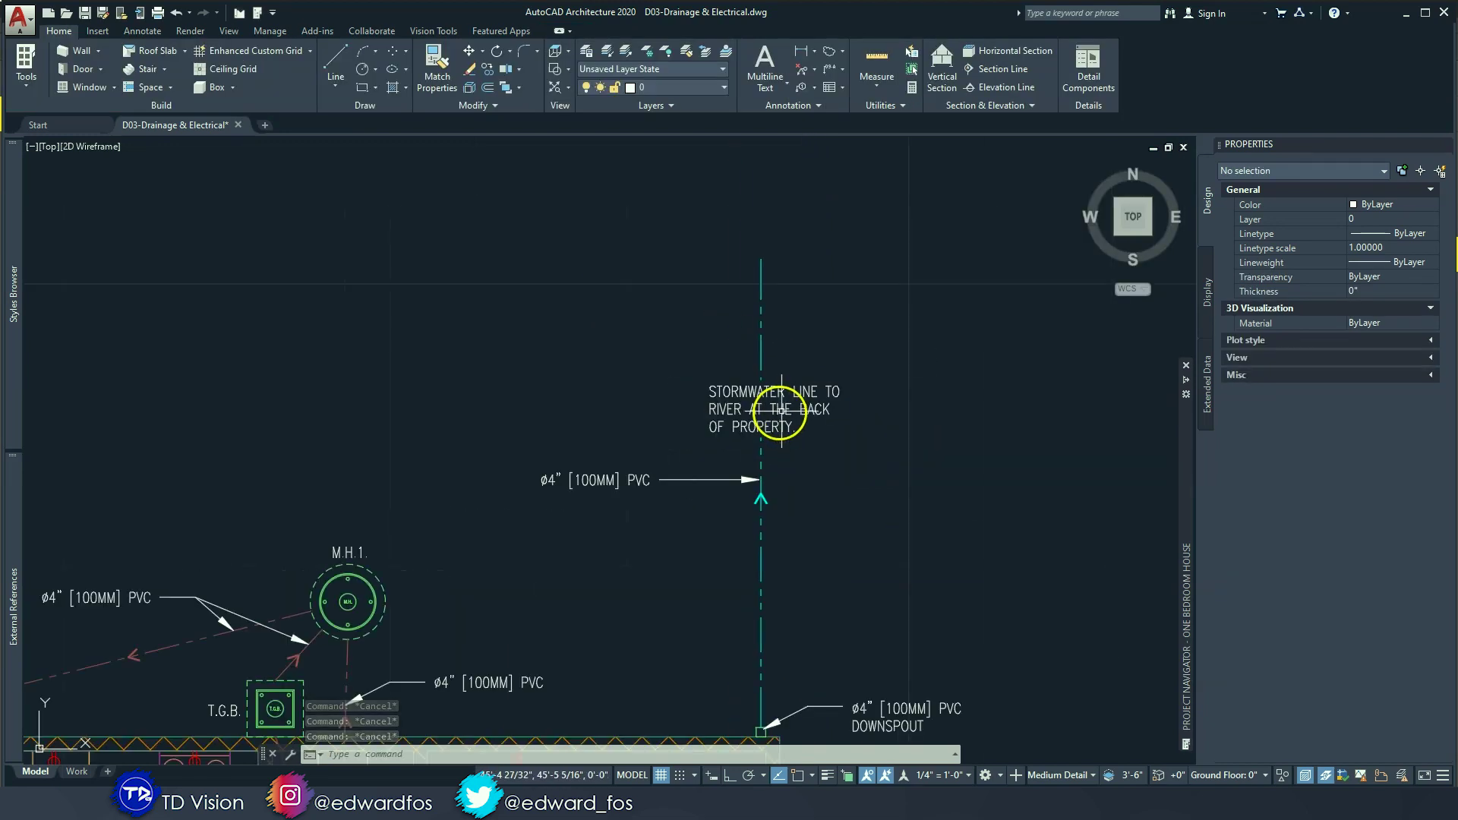
click(779, 414)
click(486, 71)
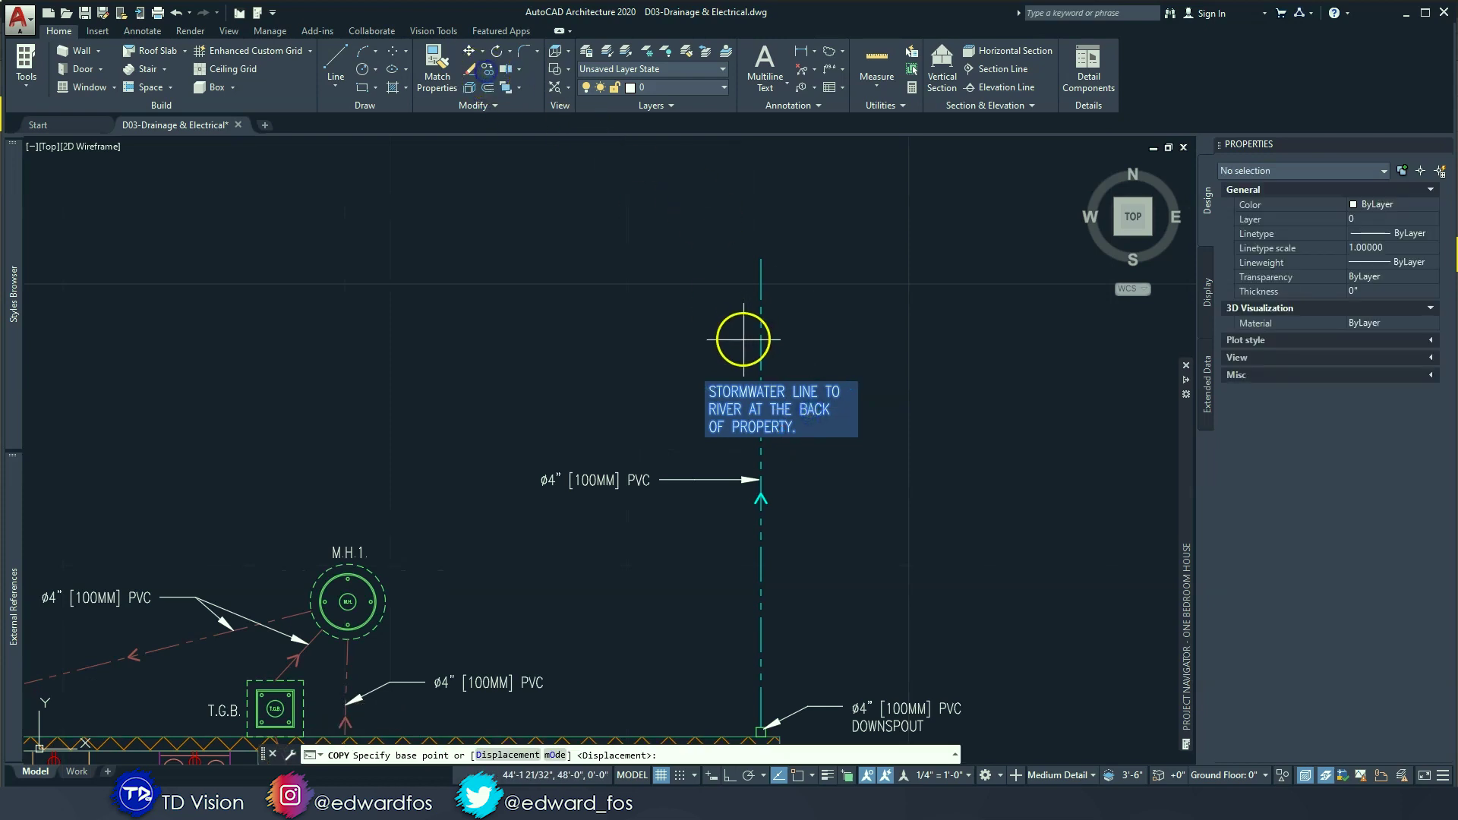
click(788, 426)
scroll(794, 412, down, 3)
middle_drag(755, 486, 842, 265)
scroll(705, 436, up, 8)
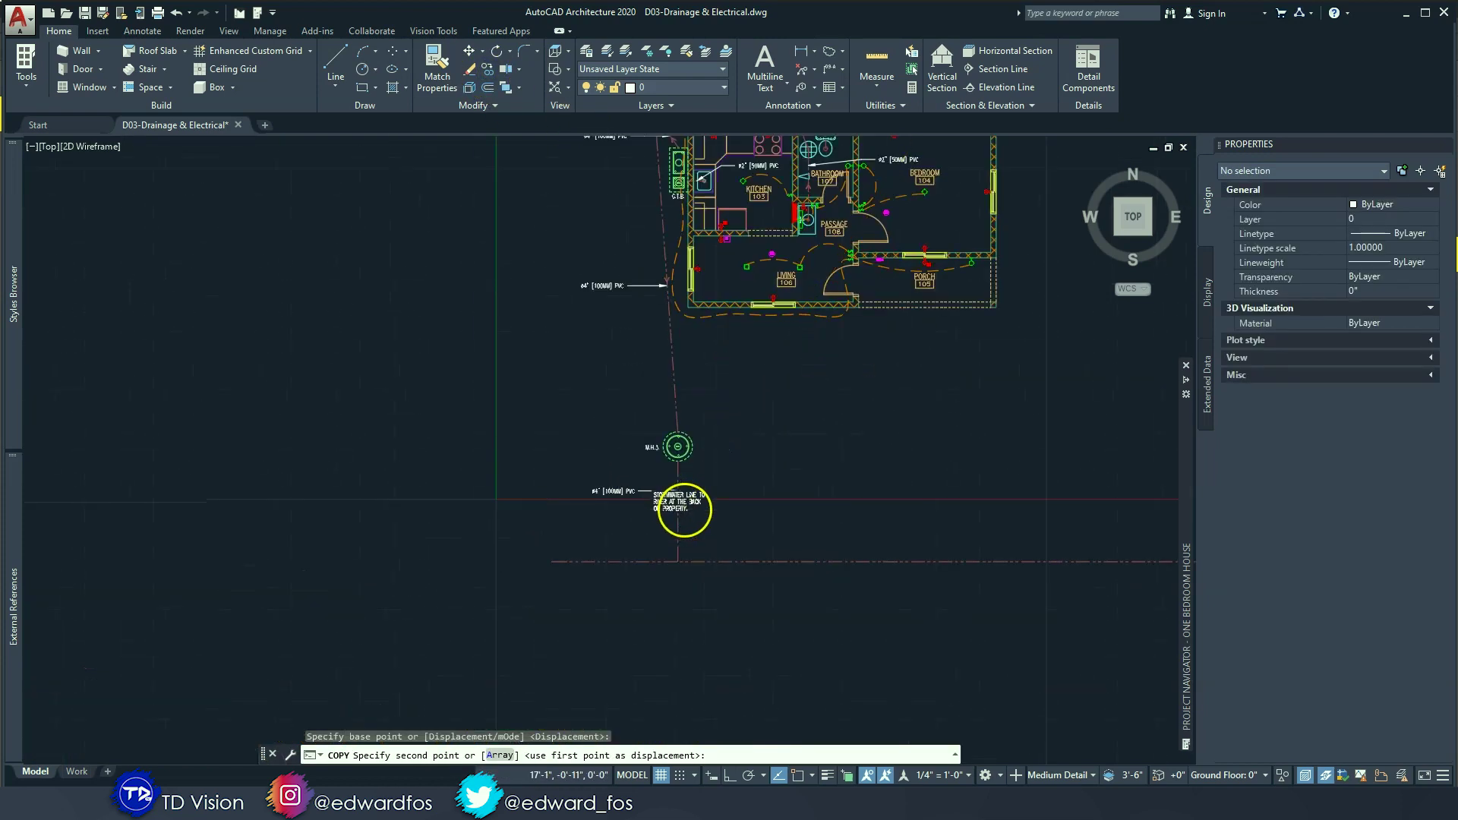
click(687, 583)
scroll(687, 583, up, 3)
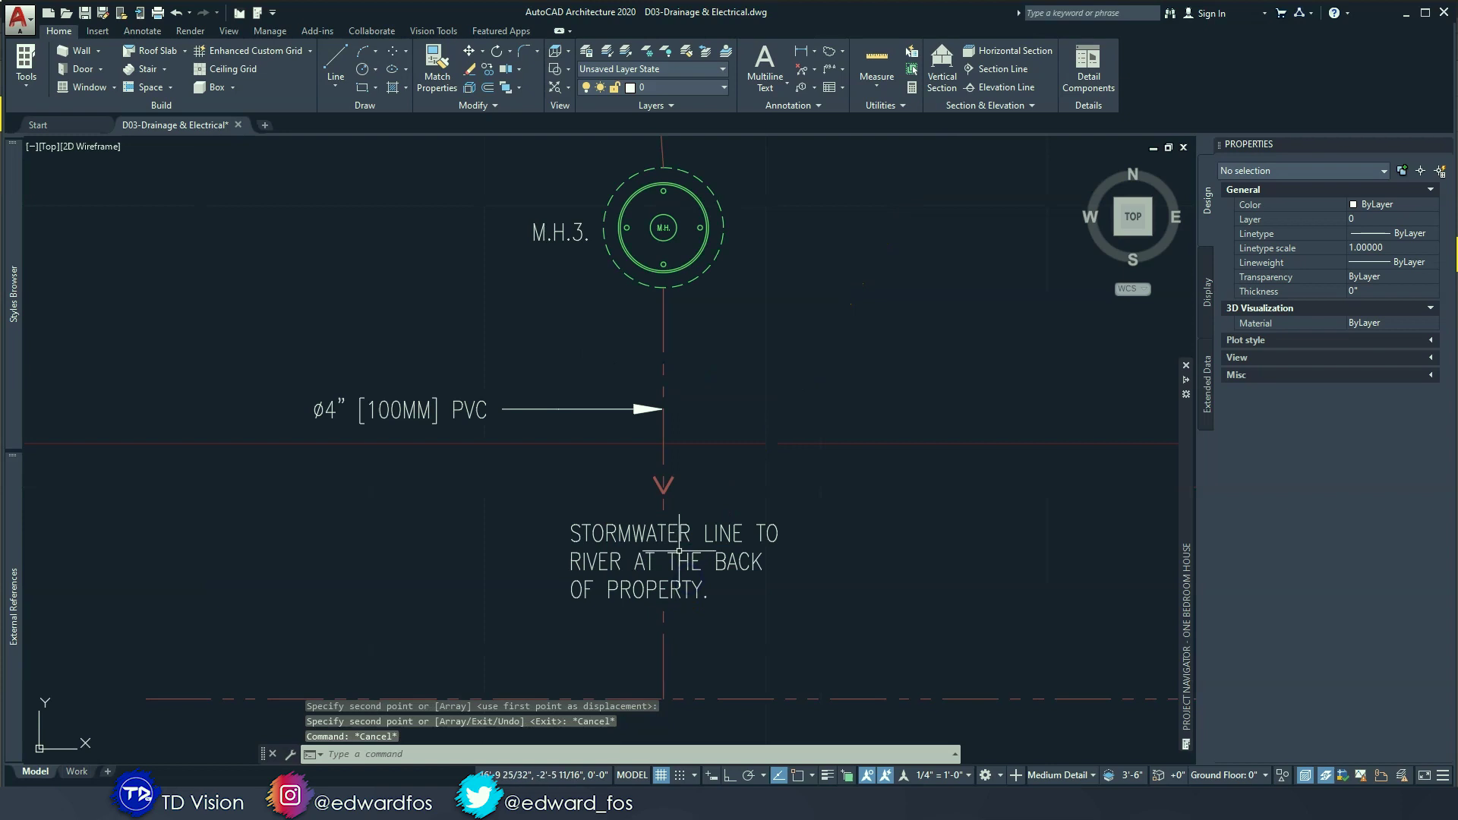
Step: Change the copied note below M.H.3. to "SEWER LINE TO MAIN COMMUNITY SEWER SYSTEM" and shift it slightly west over the pipe
double_click(679, 533)
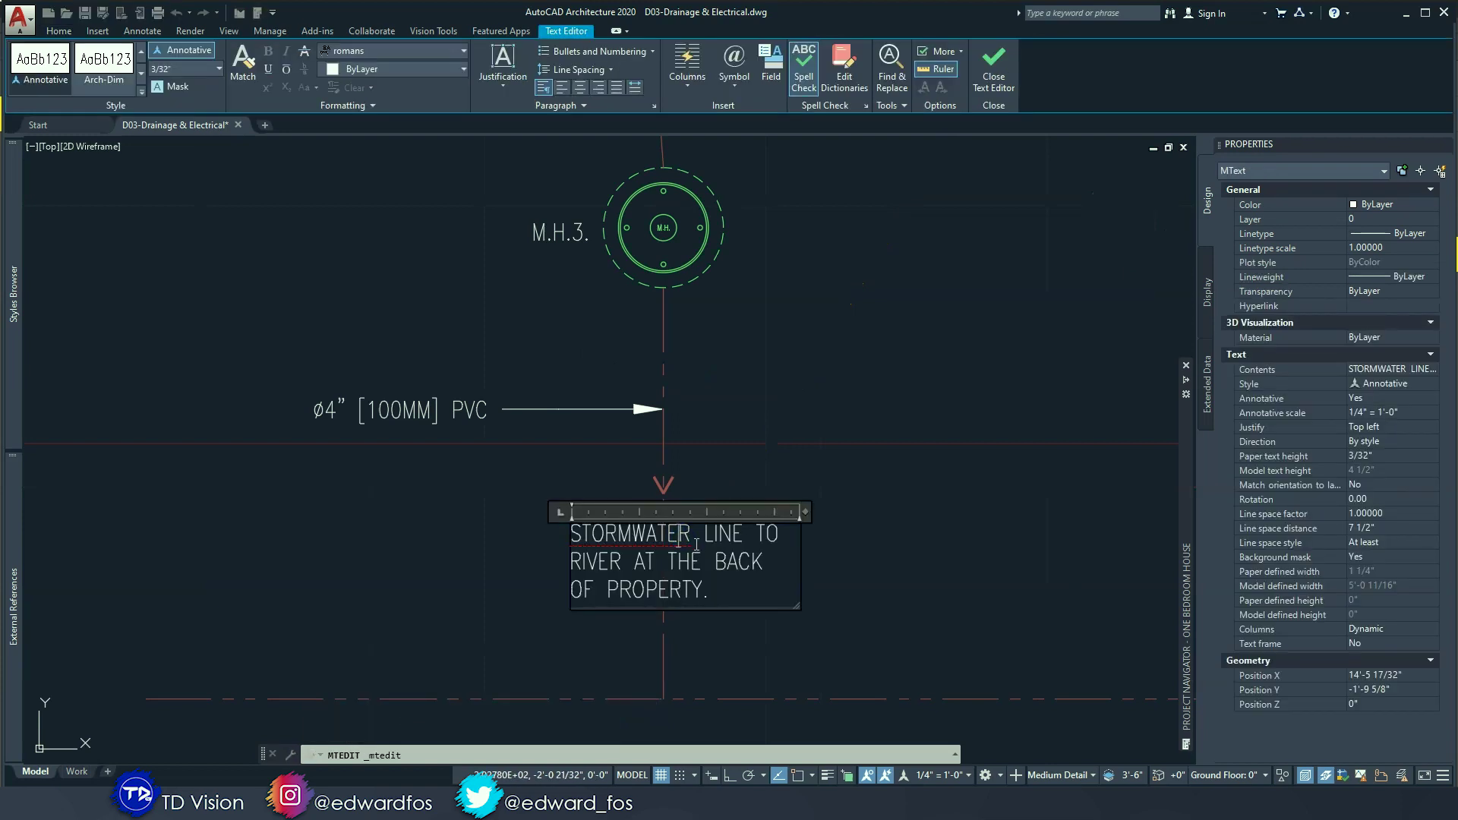
drag(714, 596, 572, 528)
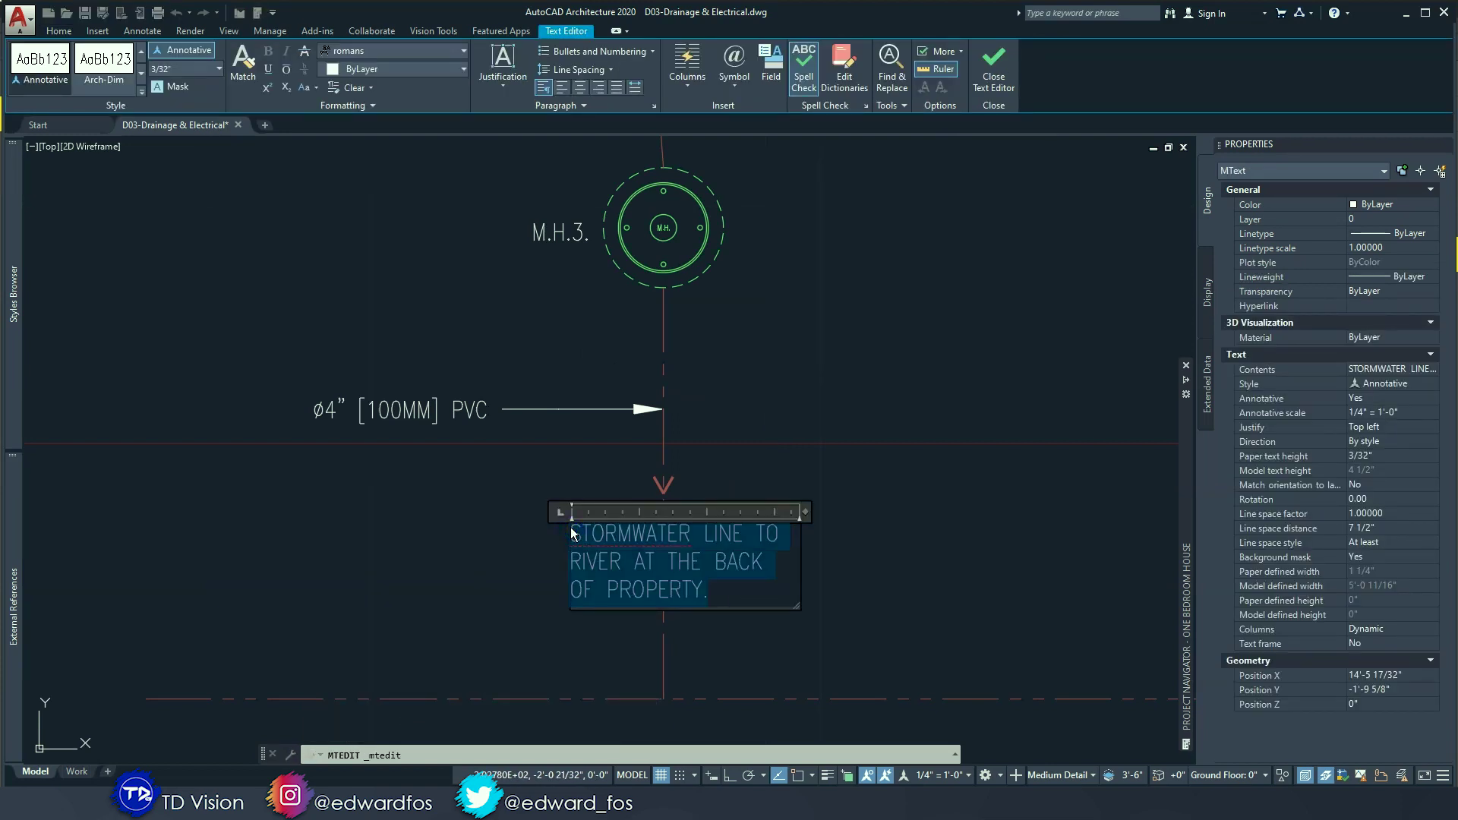
text(SEWER LI)
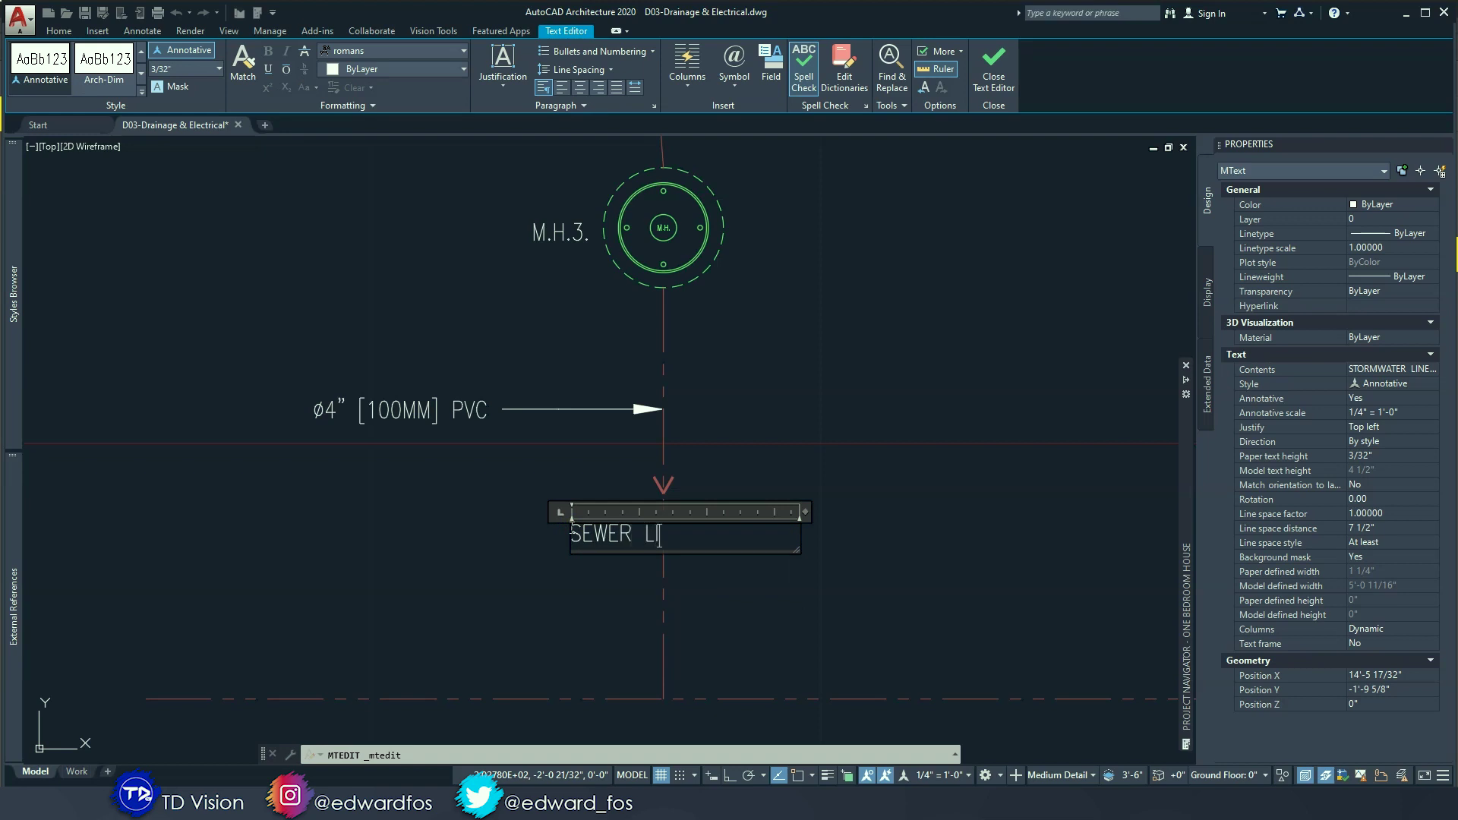
text(NE TO MAIN)
key(Return)
text(COMMUNITY SEWER SYSTEM)
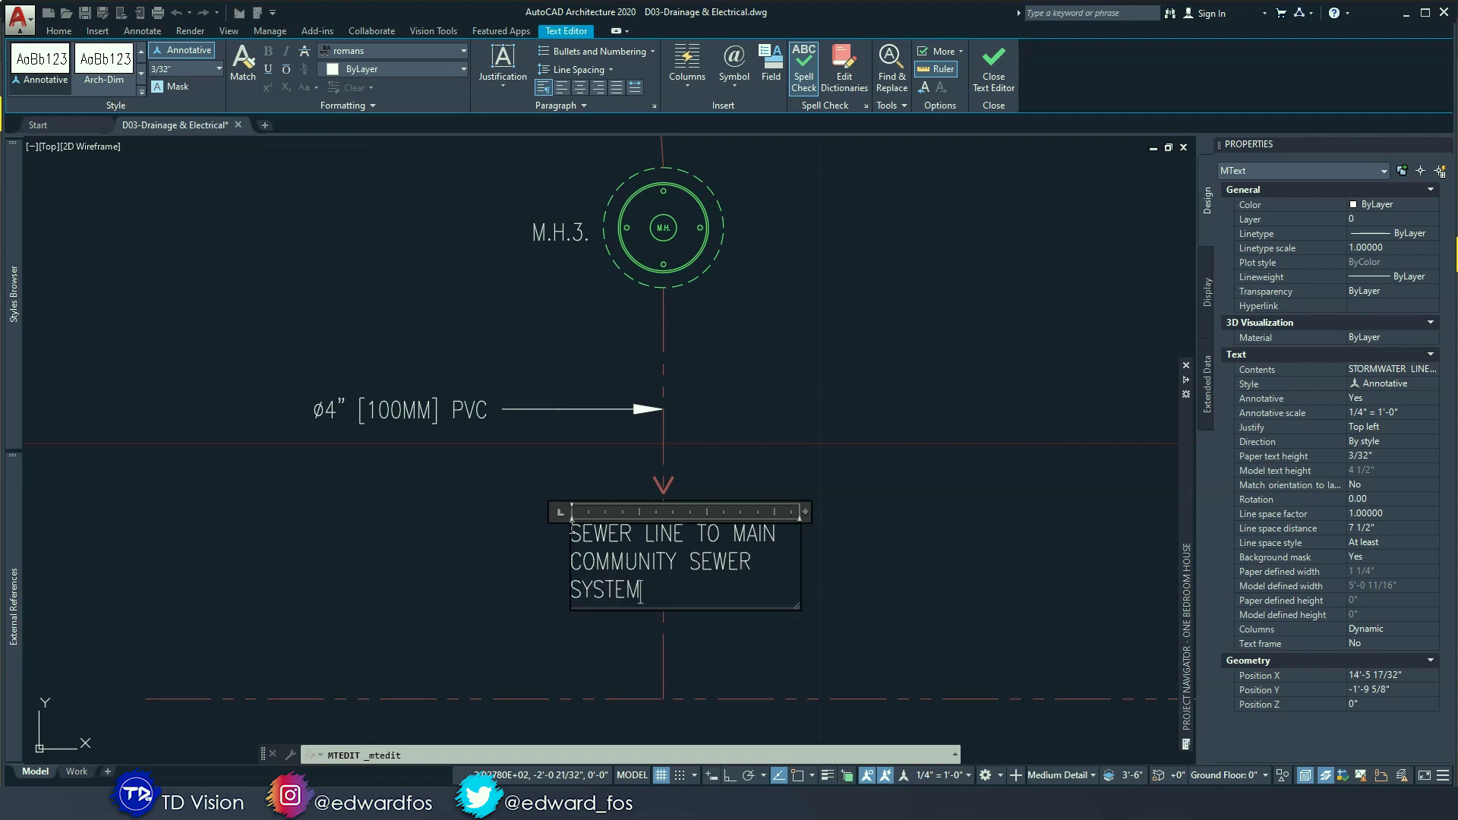
click(833, 532)
click(822, 596)
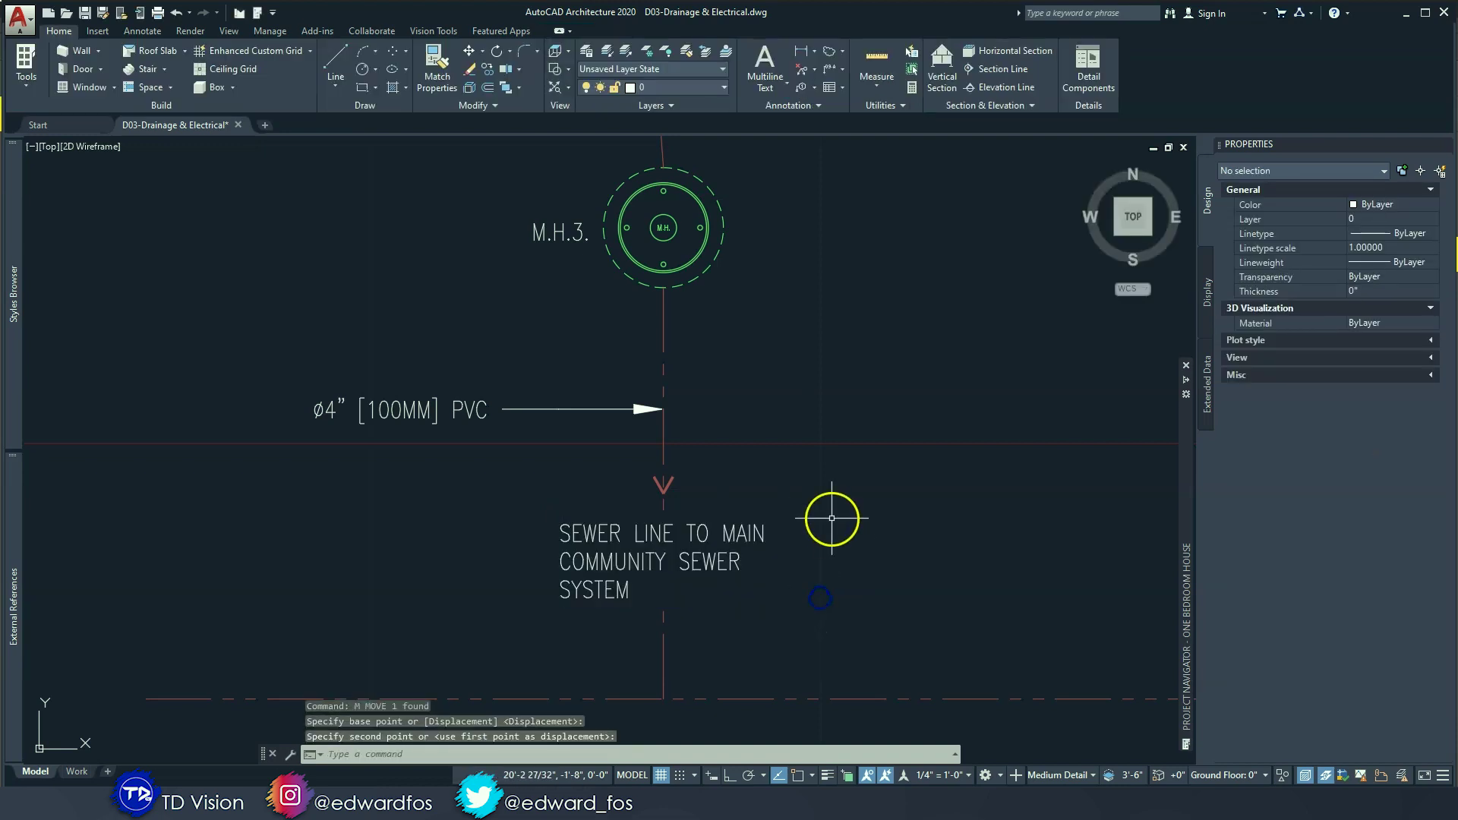
Step: Examine the whole annotated plan, from the sewer line at the southern property boundary to the stormwater line north of the house
scroll(831, 518, down, 5)
middle_drag(897, 492, 518, 492)
scroll(553, 469, down, 2)
mouse_move(579, 342)
middle_down()
mouse_move(615, 554)
mouse_move(708, 350)
mouse_move(669, 452)
mouse_move(600, 461)
middle_up()
scroll(708, 350, down, 2)
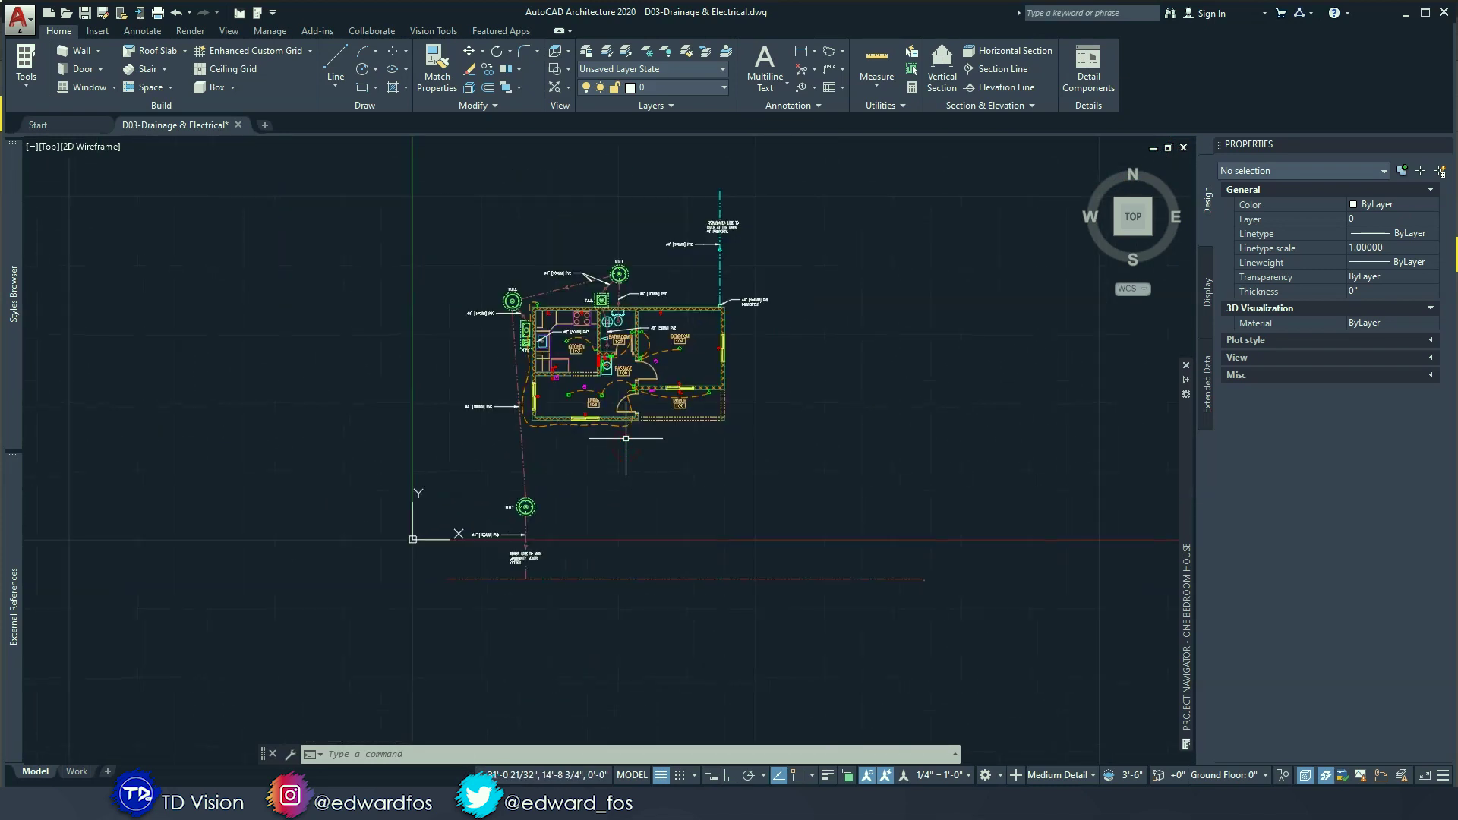
mouse_move(429, 241)
mouse_down()
mouse_move(805, 550)
mouse_move(806, 583)
mouse_move(788, 581)
mouse_up()
key(Escape)
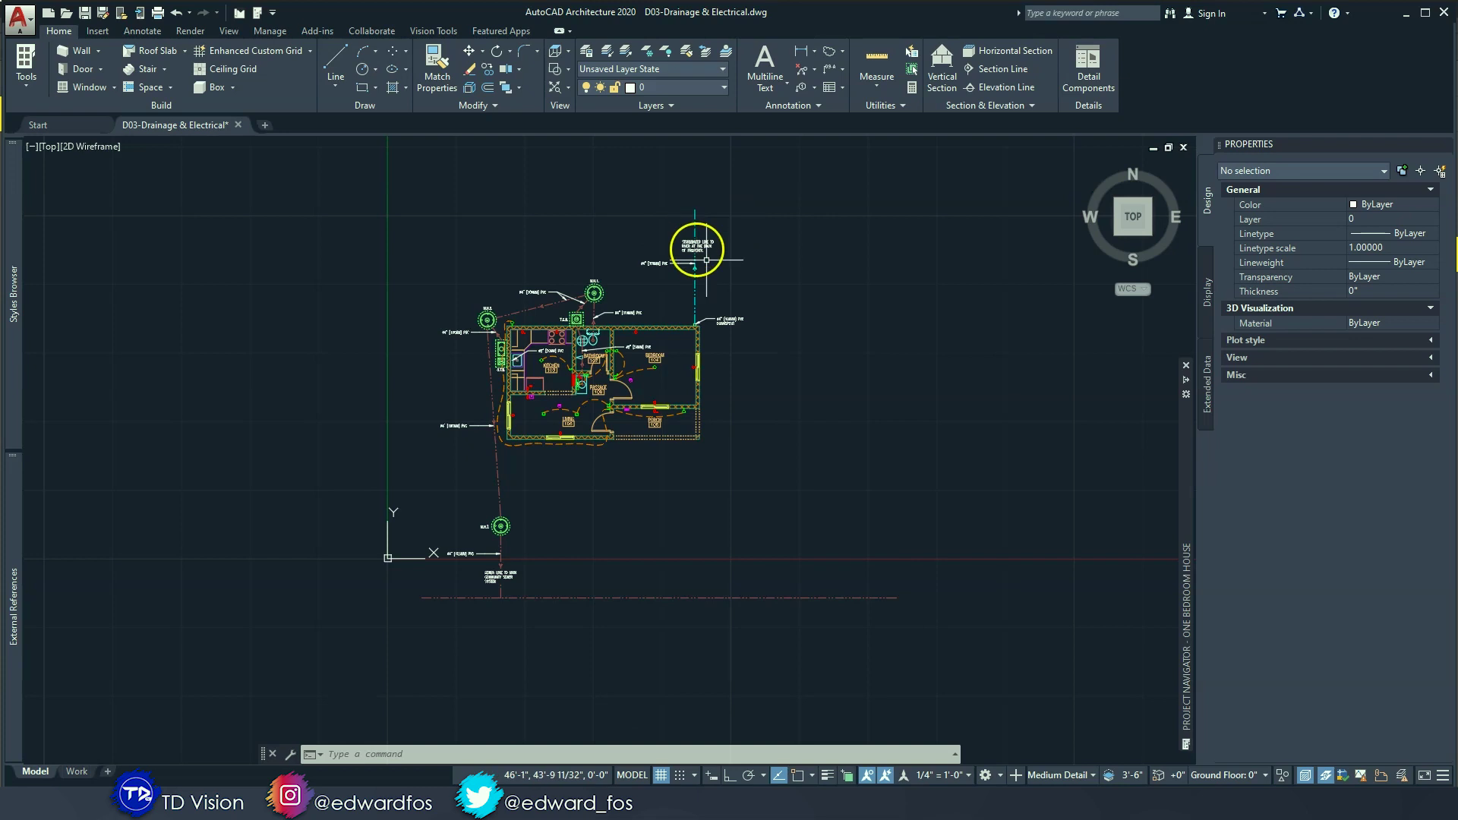
mouse_move(801, 600)
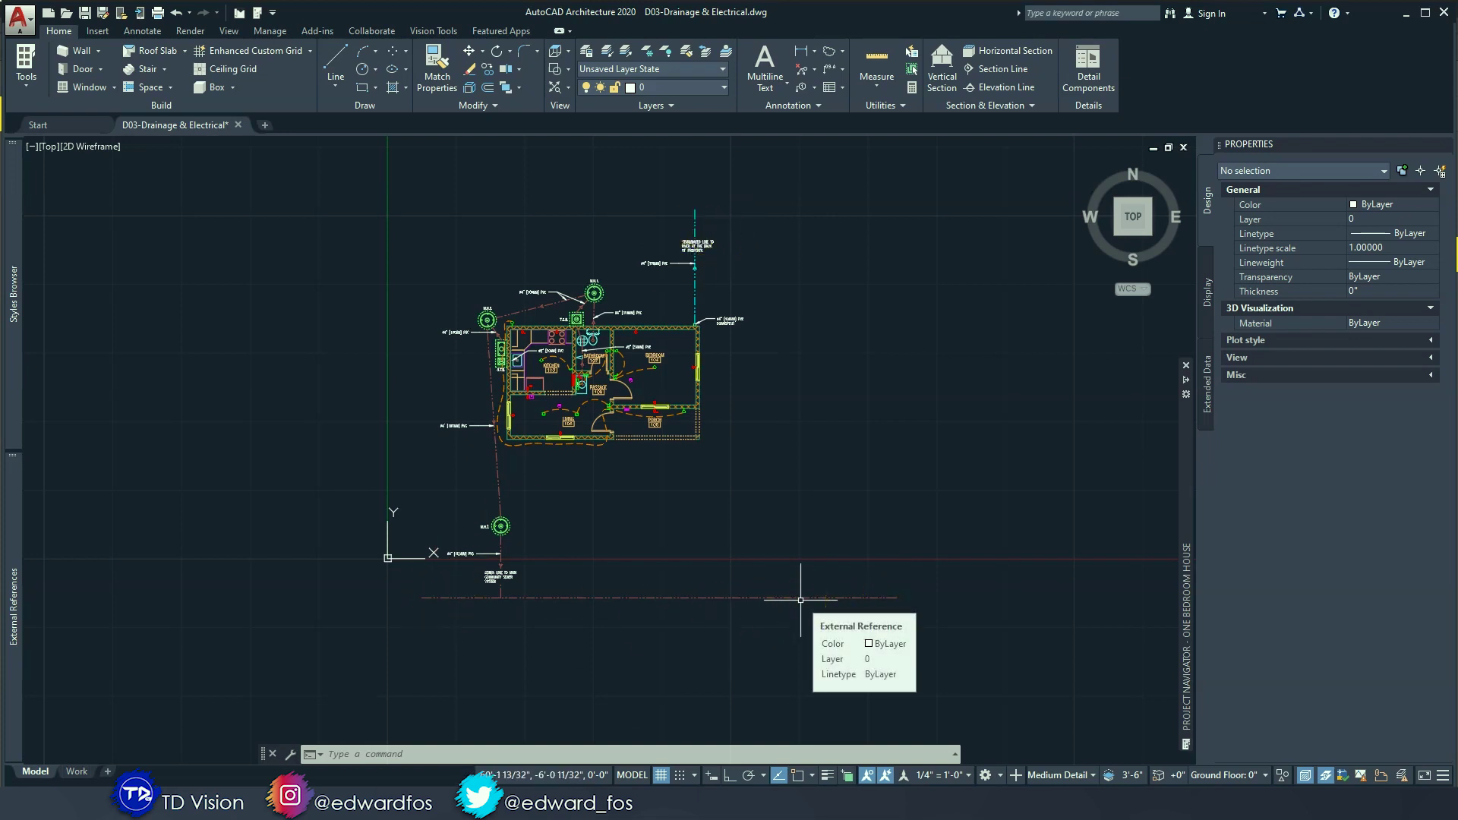
click(733, 618)
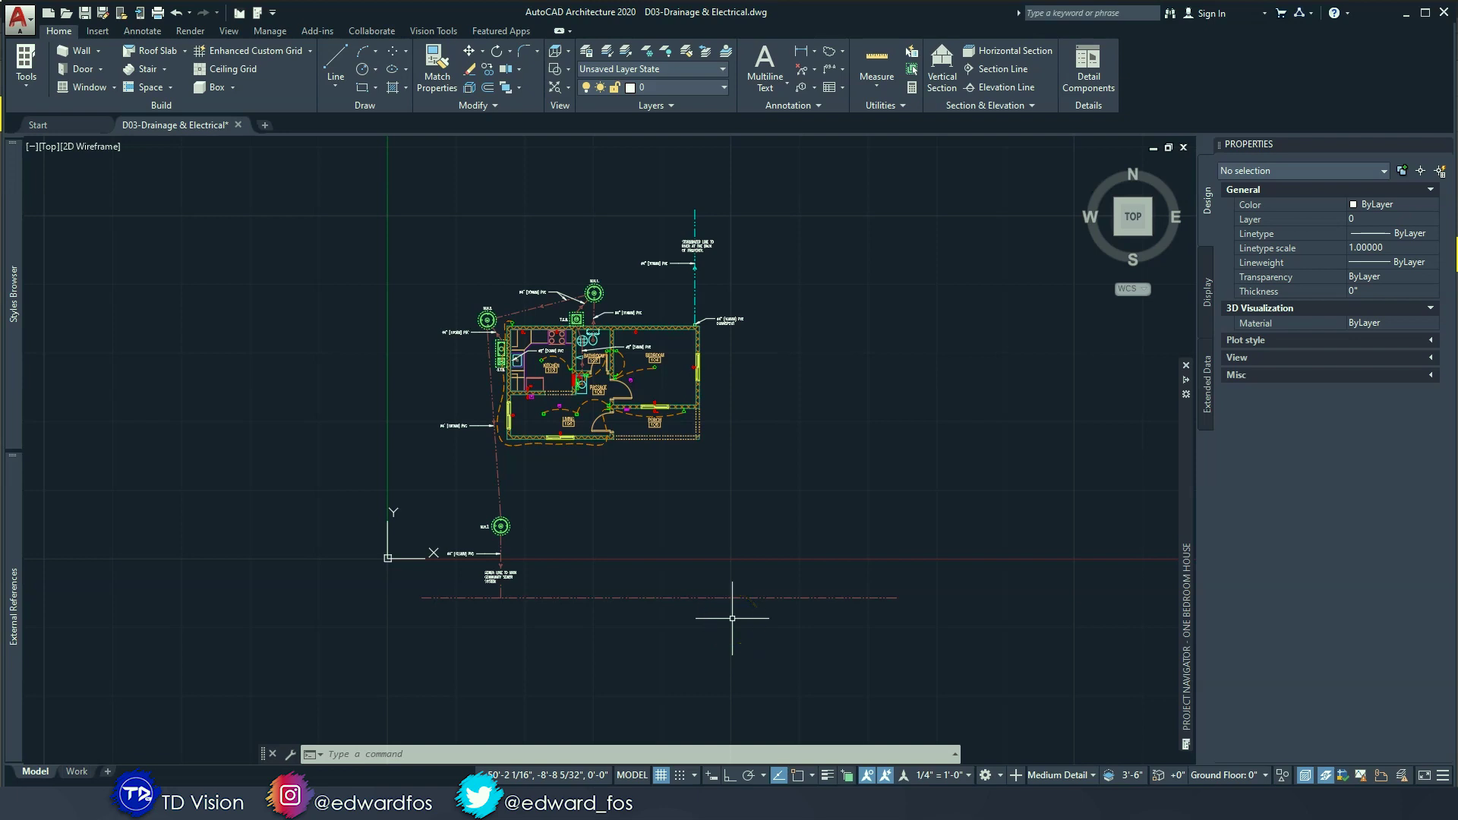
mouse_move(578, 501)
middle_down()
mouse_move(593, 470)
mouse_move(544, 476)
middle_up()
click(547, 385)
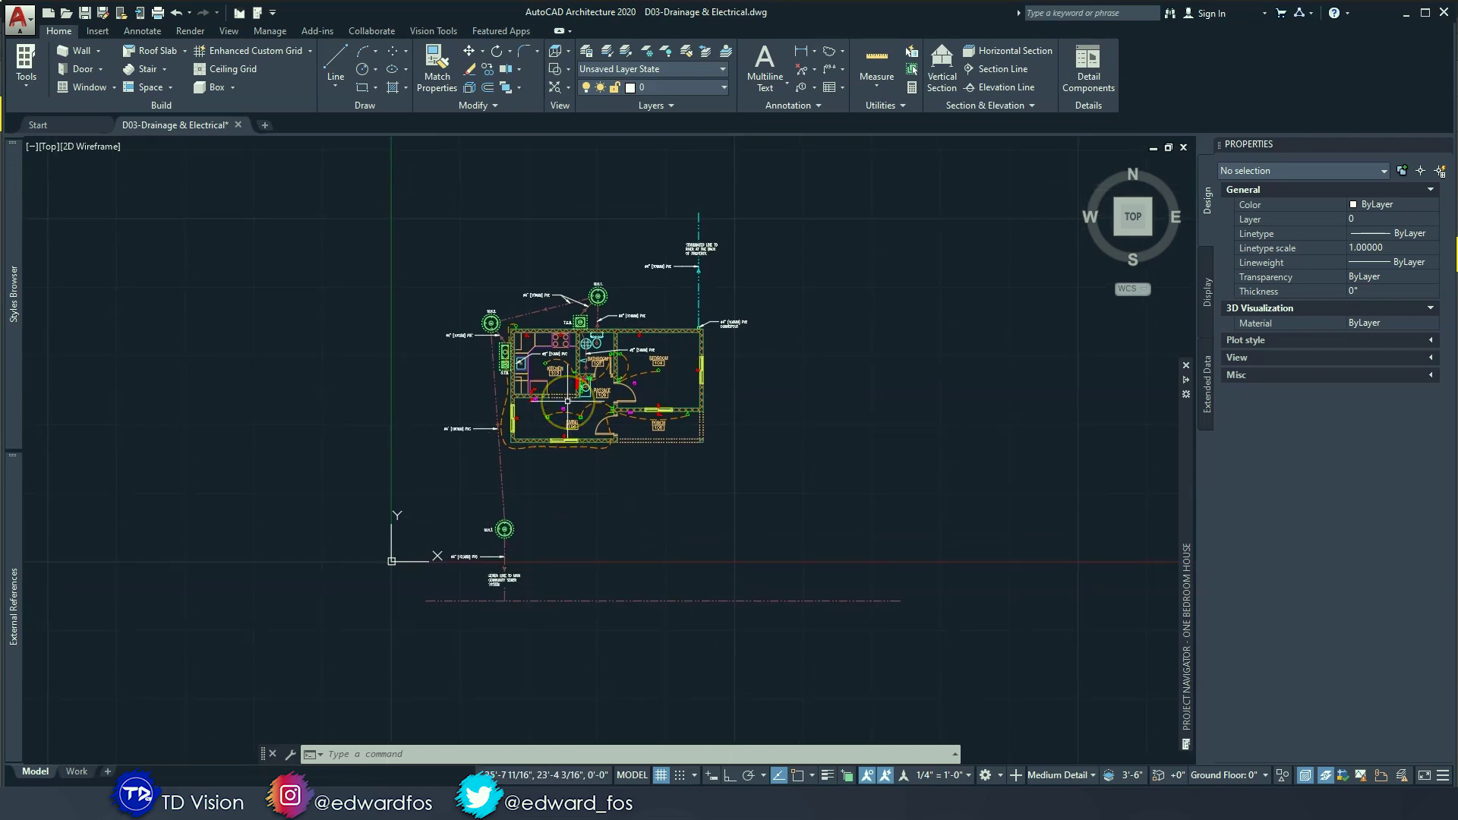
Step: Compare the electrical layout inside the house with the symbol tables in the Eletrical Plan Symbols_TDVision drawing
scroll(567, 400, up, 4)
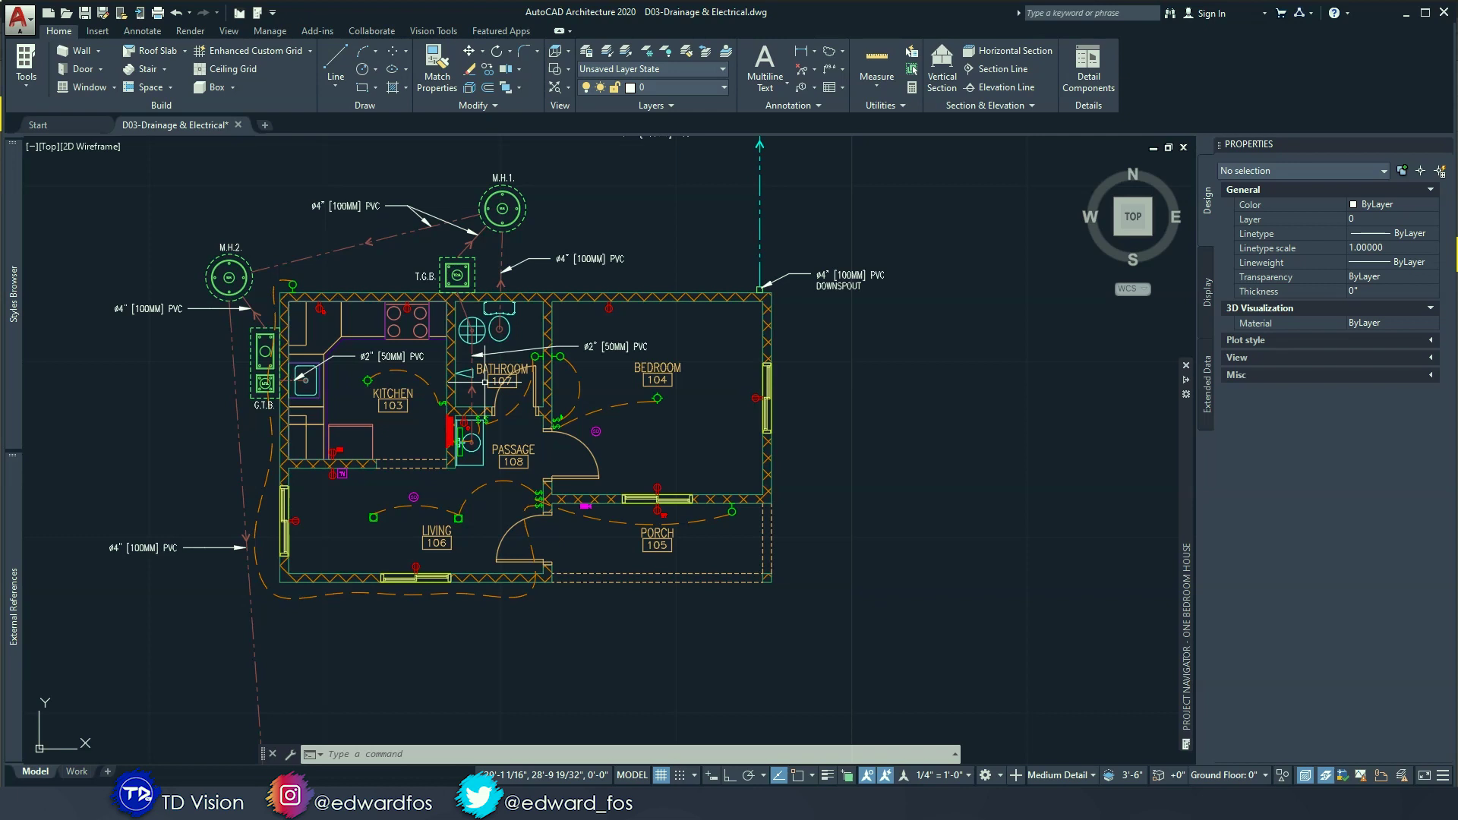
scroll(604, 389, up, 4)
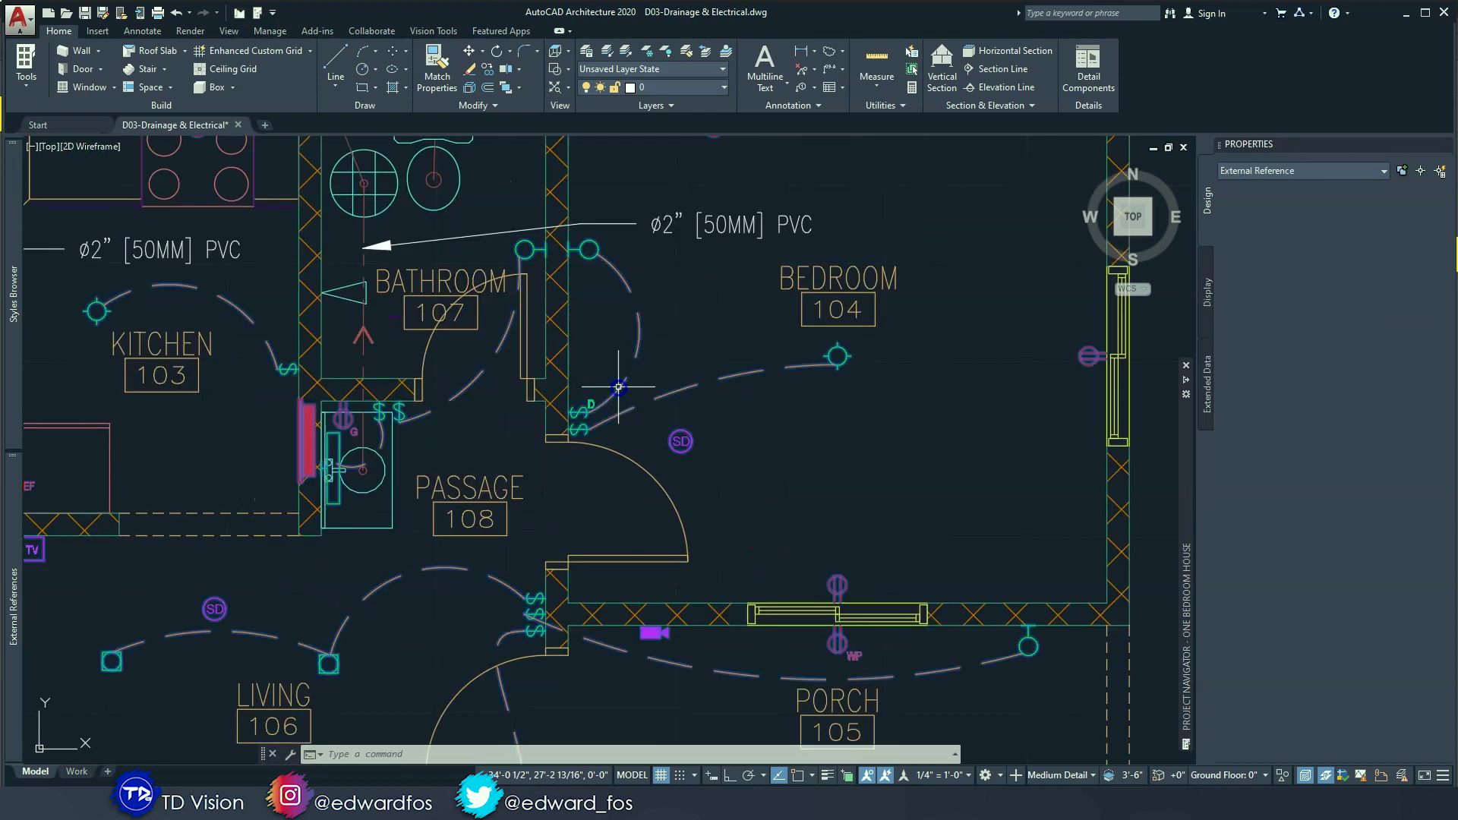
click(619, 387)
scroll(509, 384, down, 4)
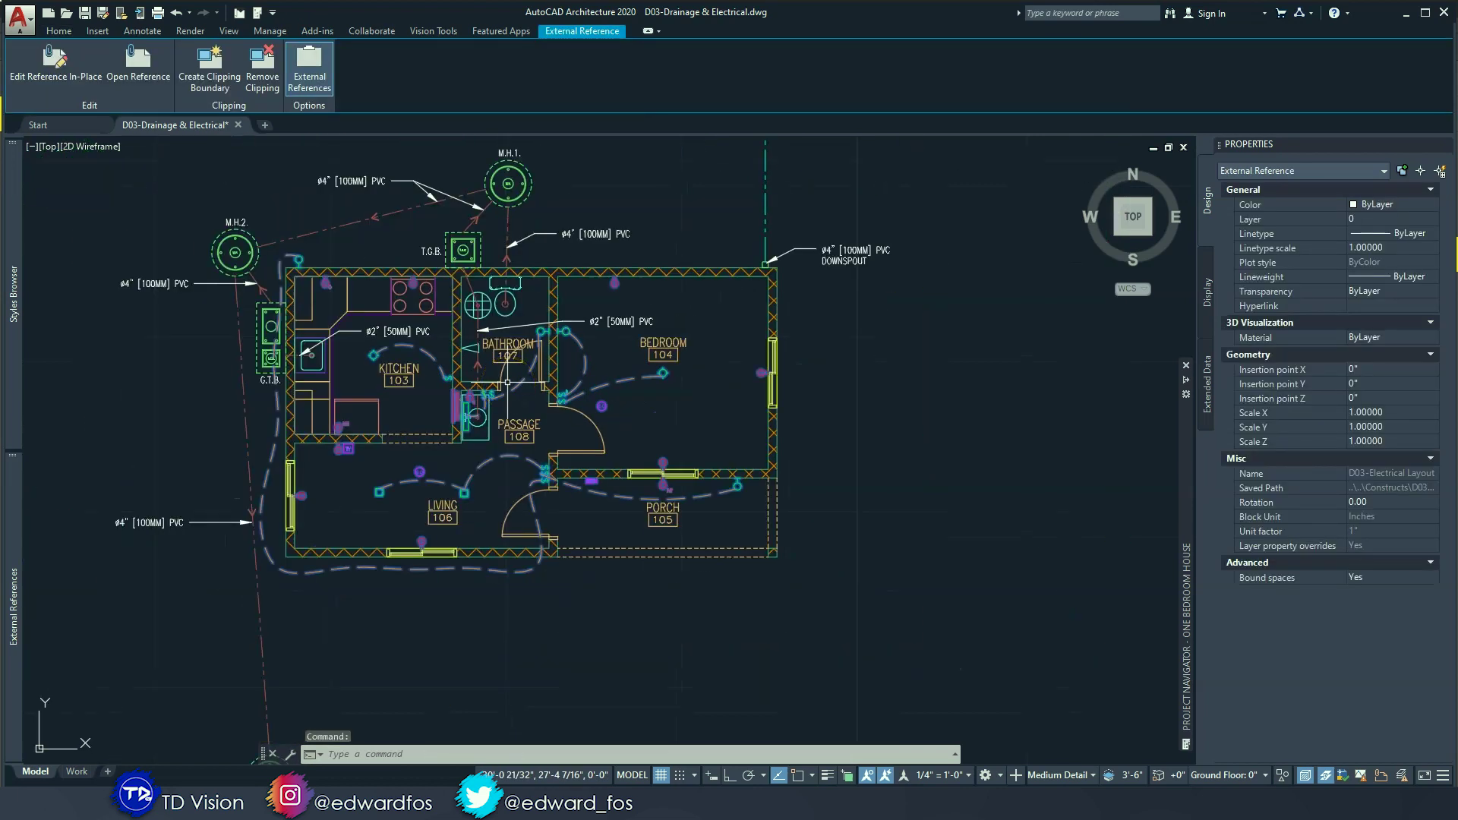
scroll(439, 380, up, 2)
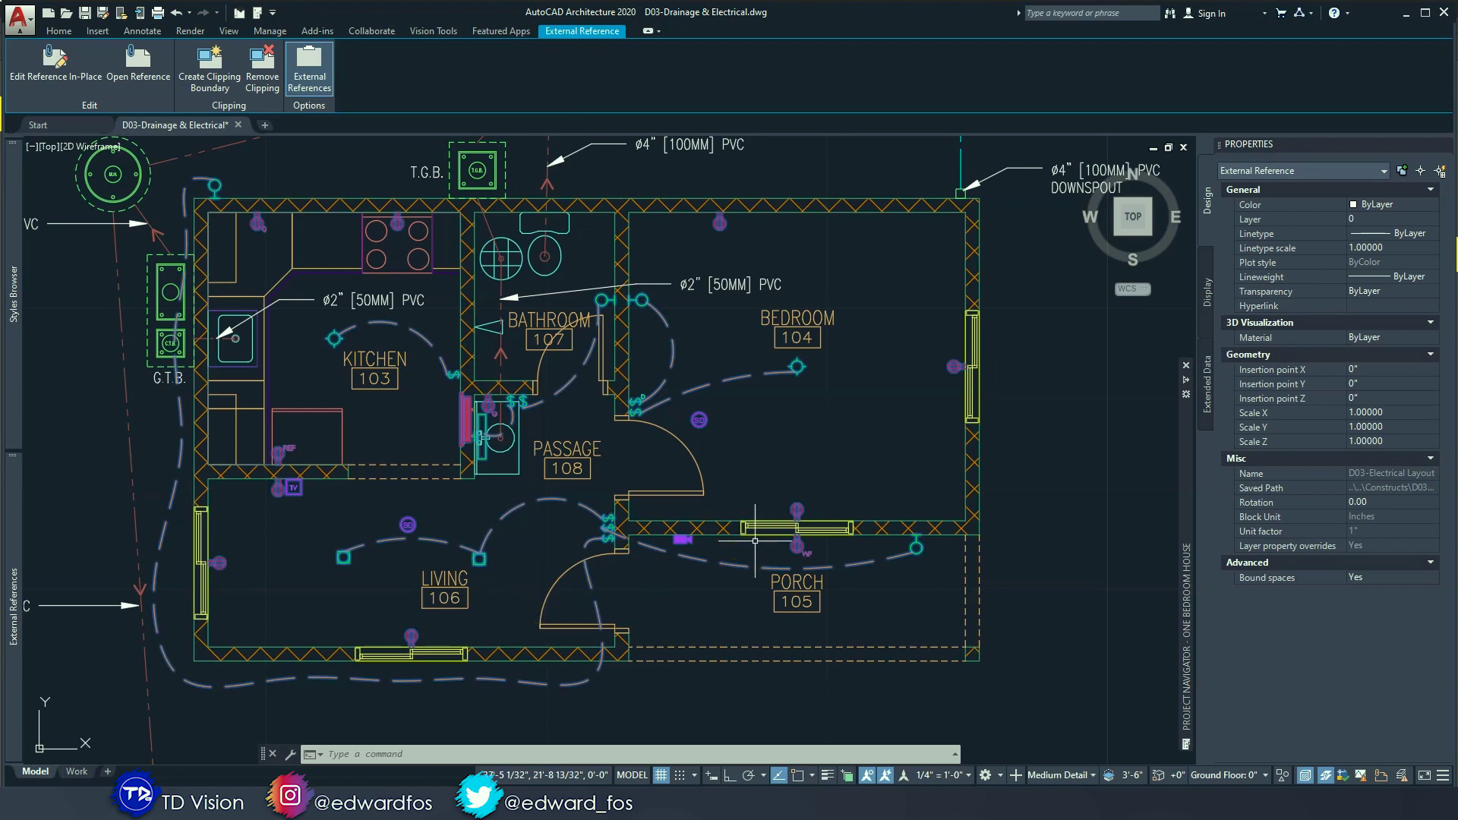
mouse_move(758, 536)
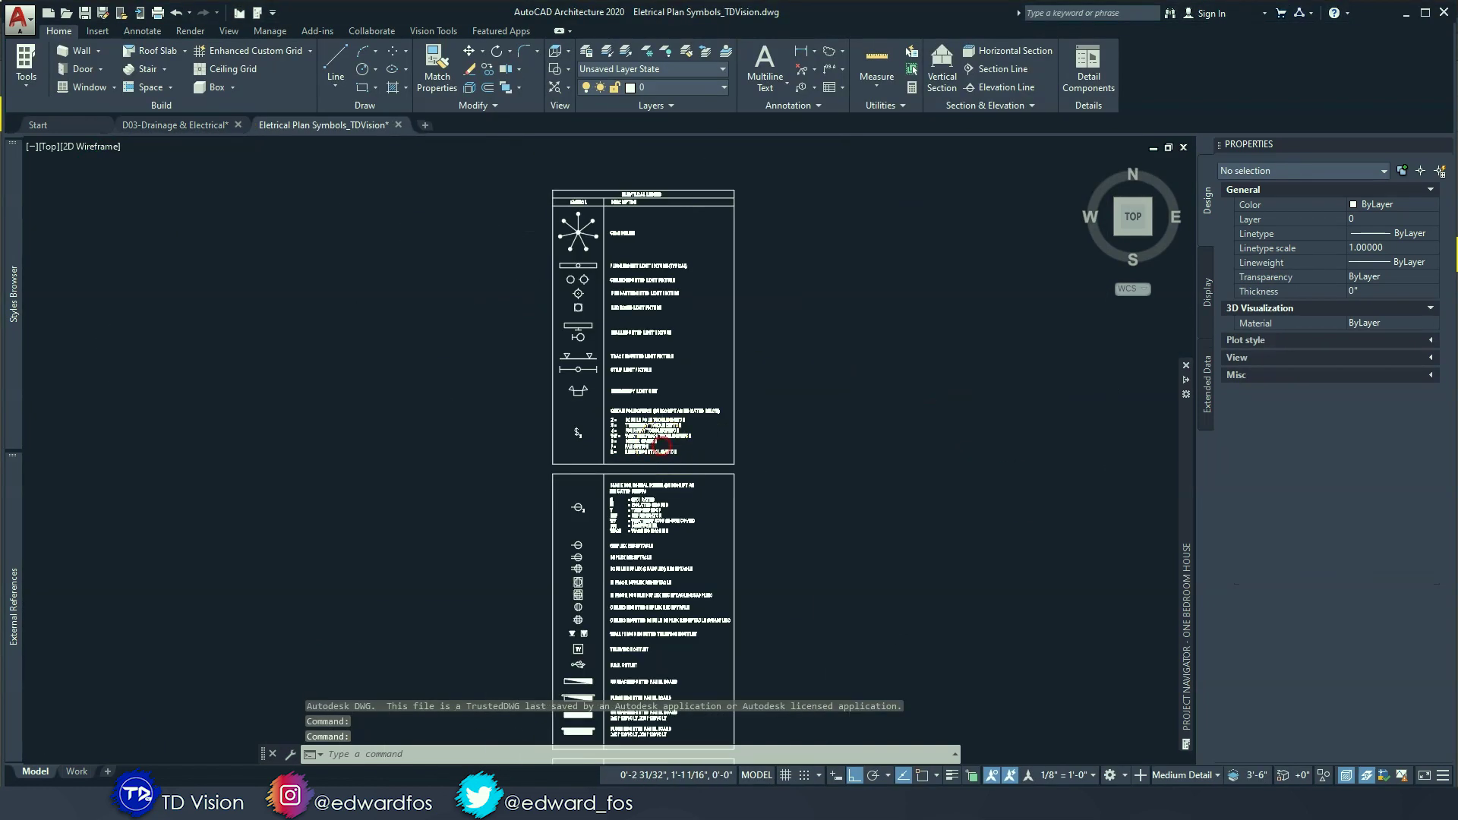
middle_click(672, 448)
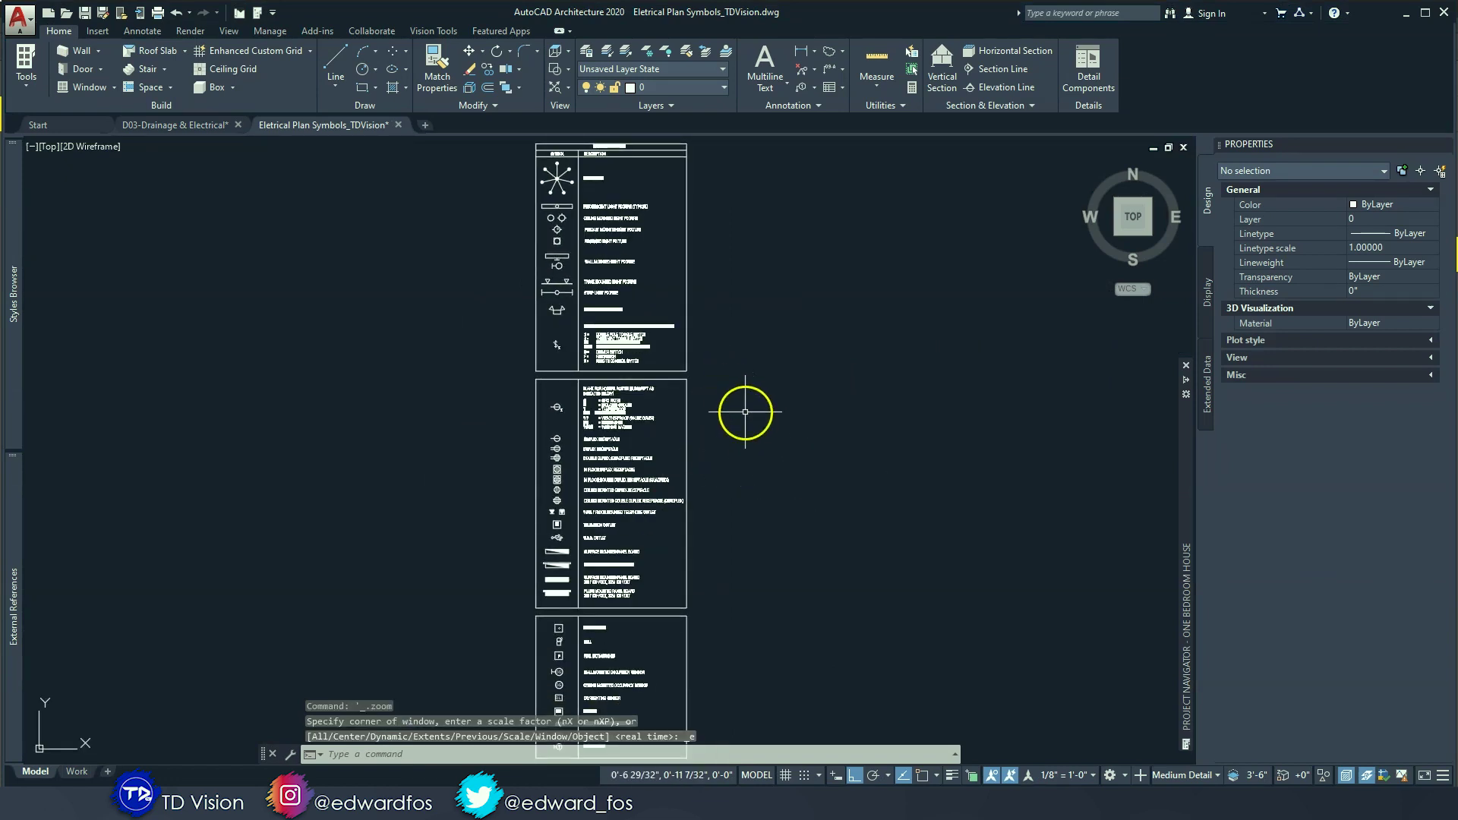
click(175, 124)
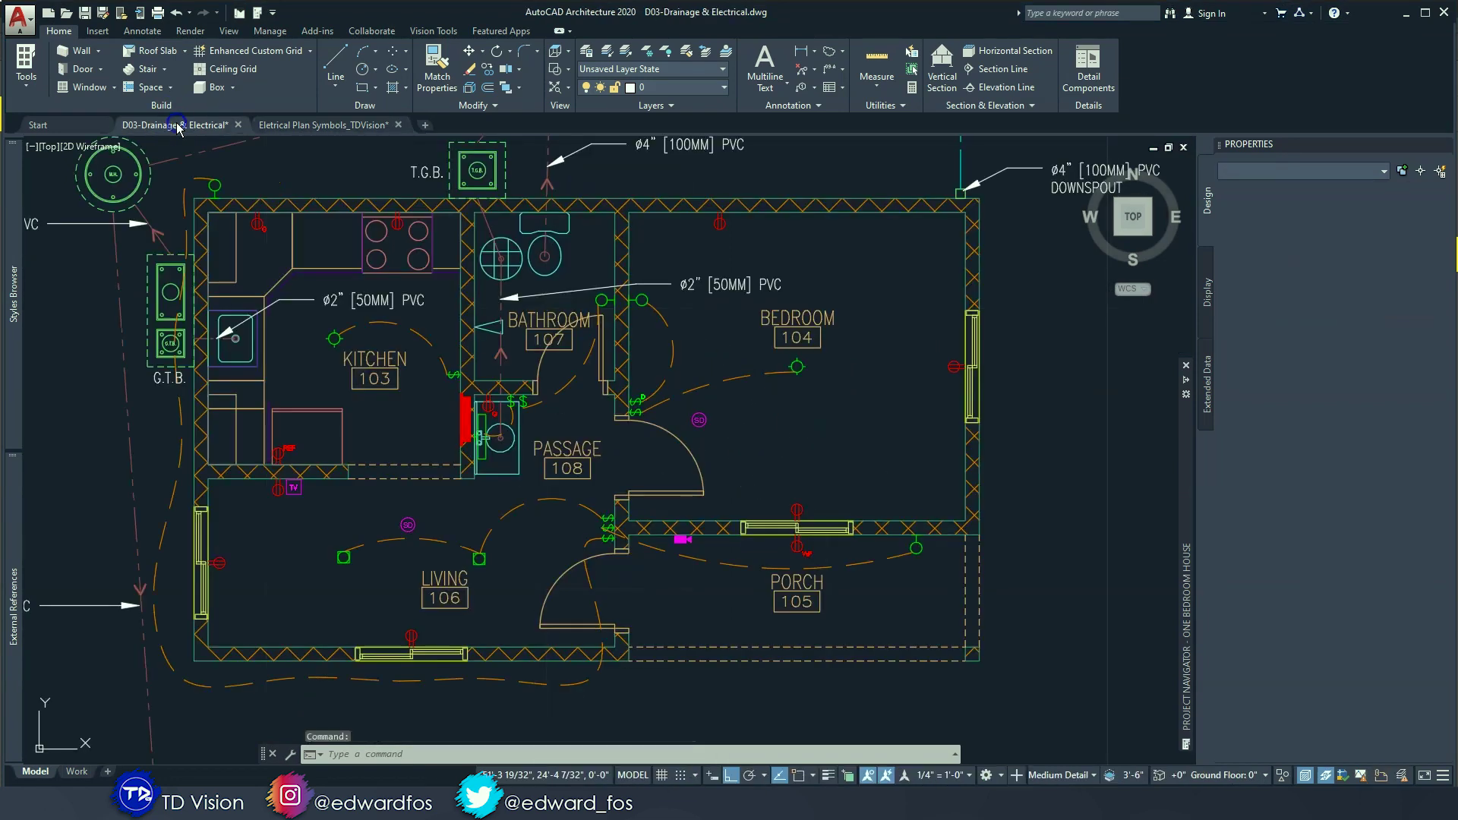
click(352, 126)
mouse_move(768, 266)
mouse_down()
mouse_move(742, 244)
mouse_move(668, 504)
mouse_move(595, 282)
mouse_up()
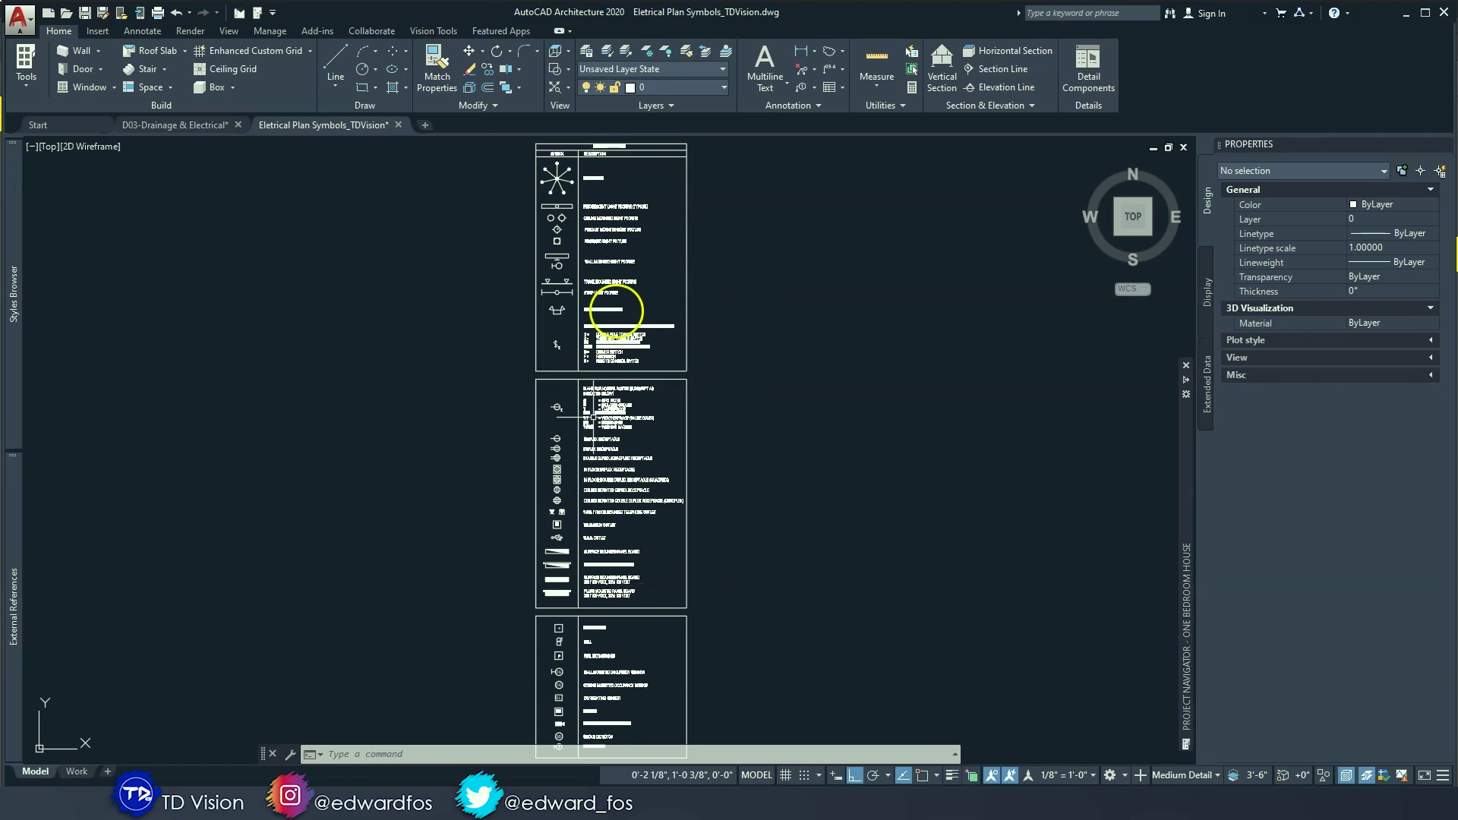
mouse_move(324, 130)
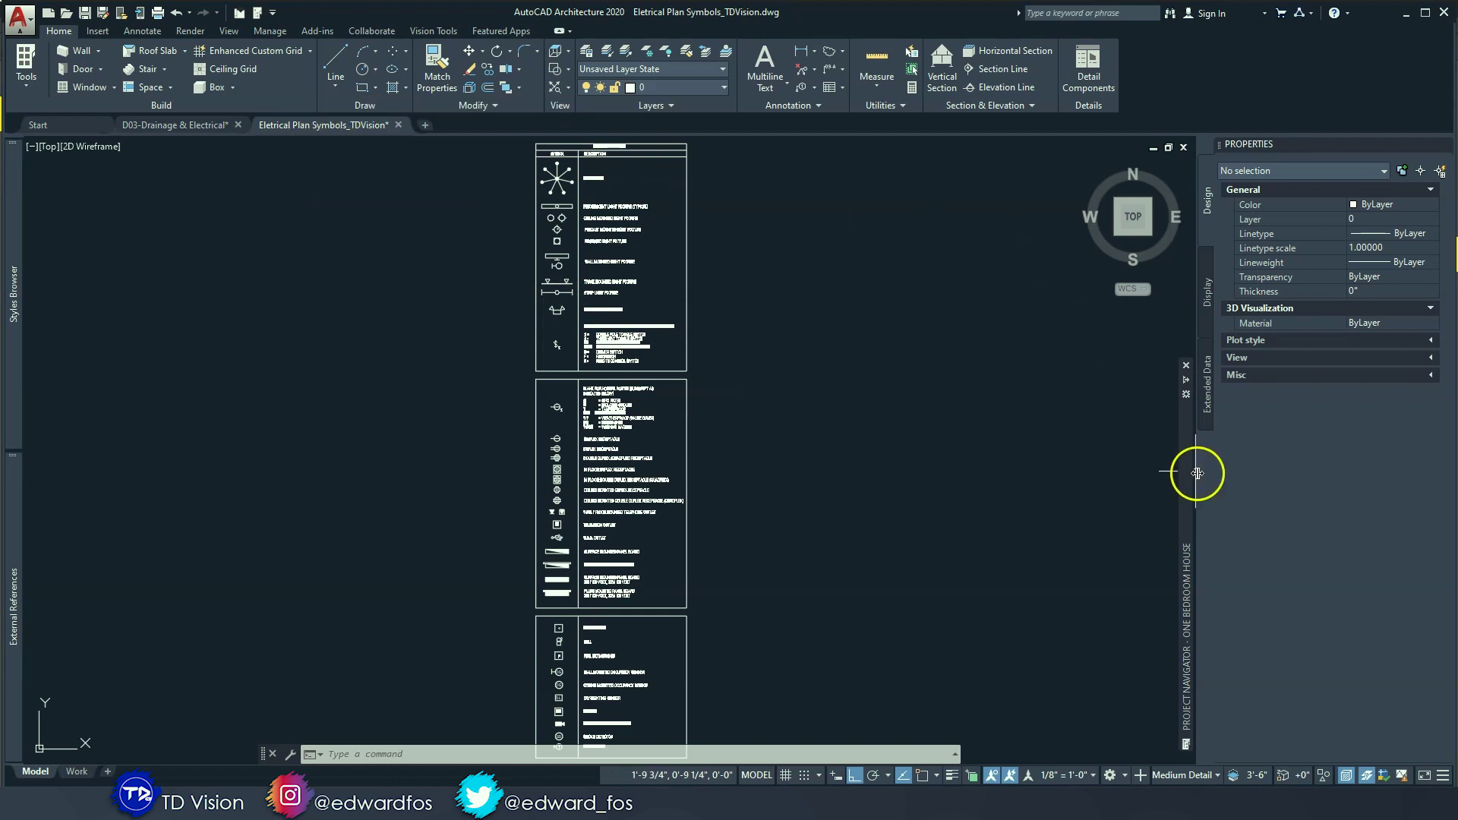
Step: Save the symbols drawing into the project's Elements as a new element named "Eletrical & Drainage Lengend"
mouse_move(1182, 474)
click(1185, 379)
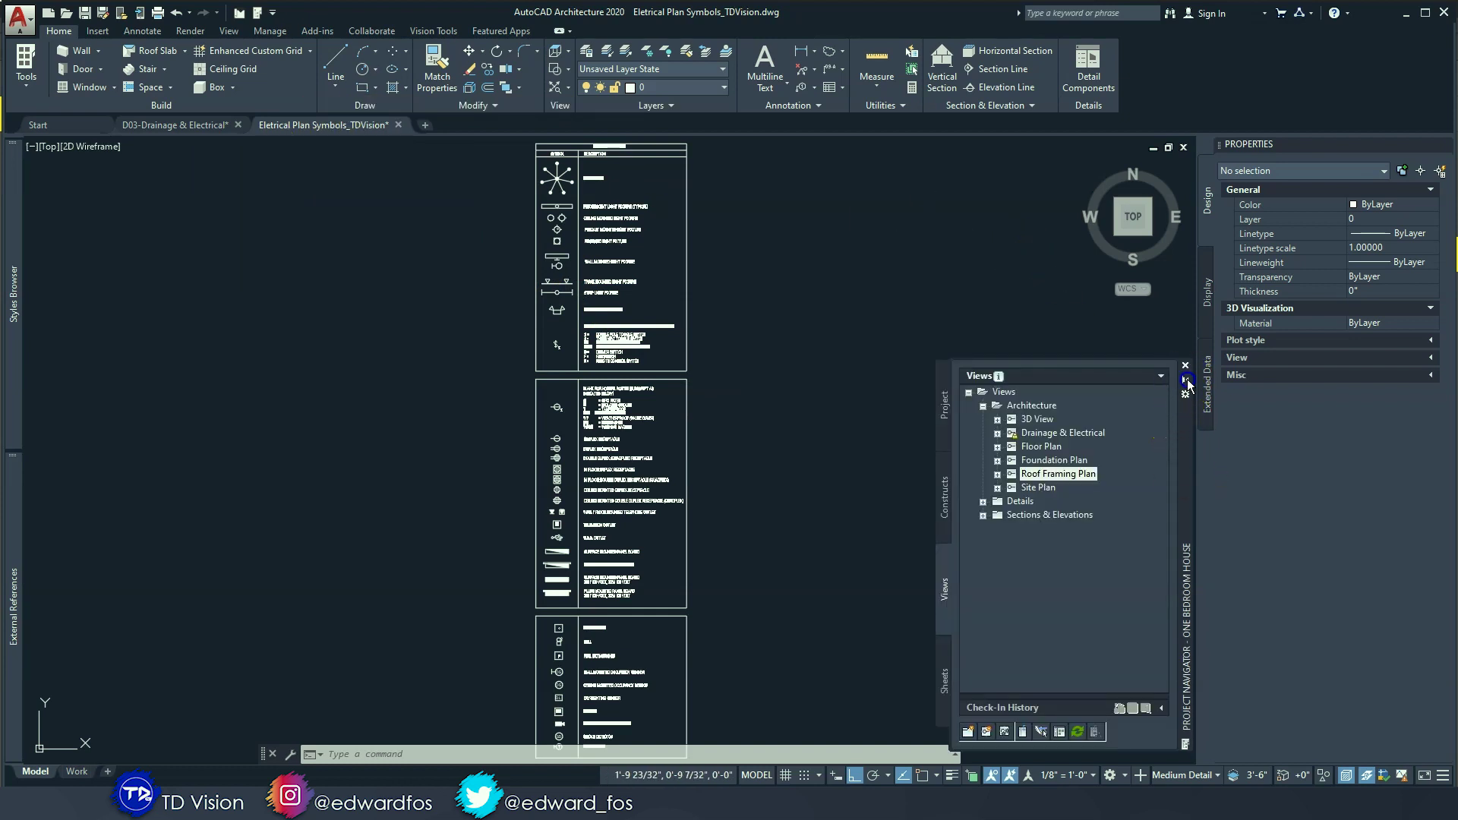
click(945, 501)
click(1002, 486)
click(1018, 489)
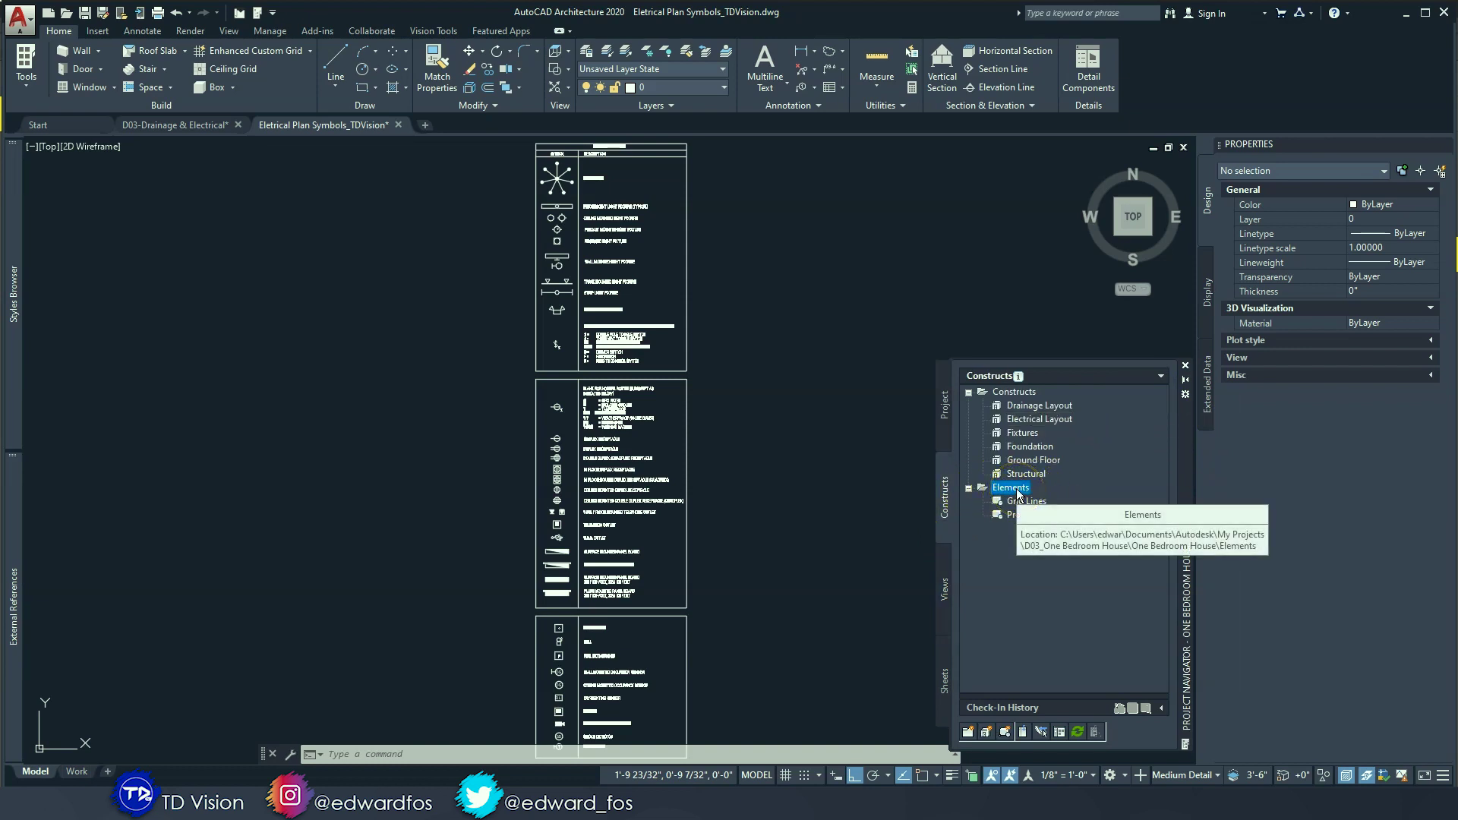
right_click(1017, 489)
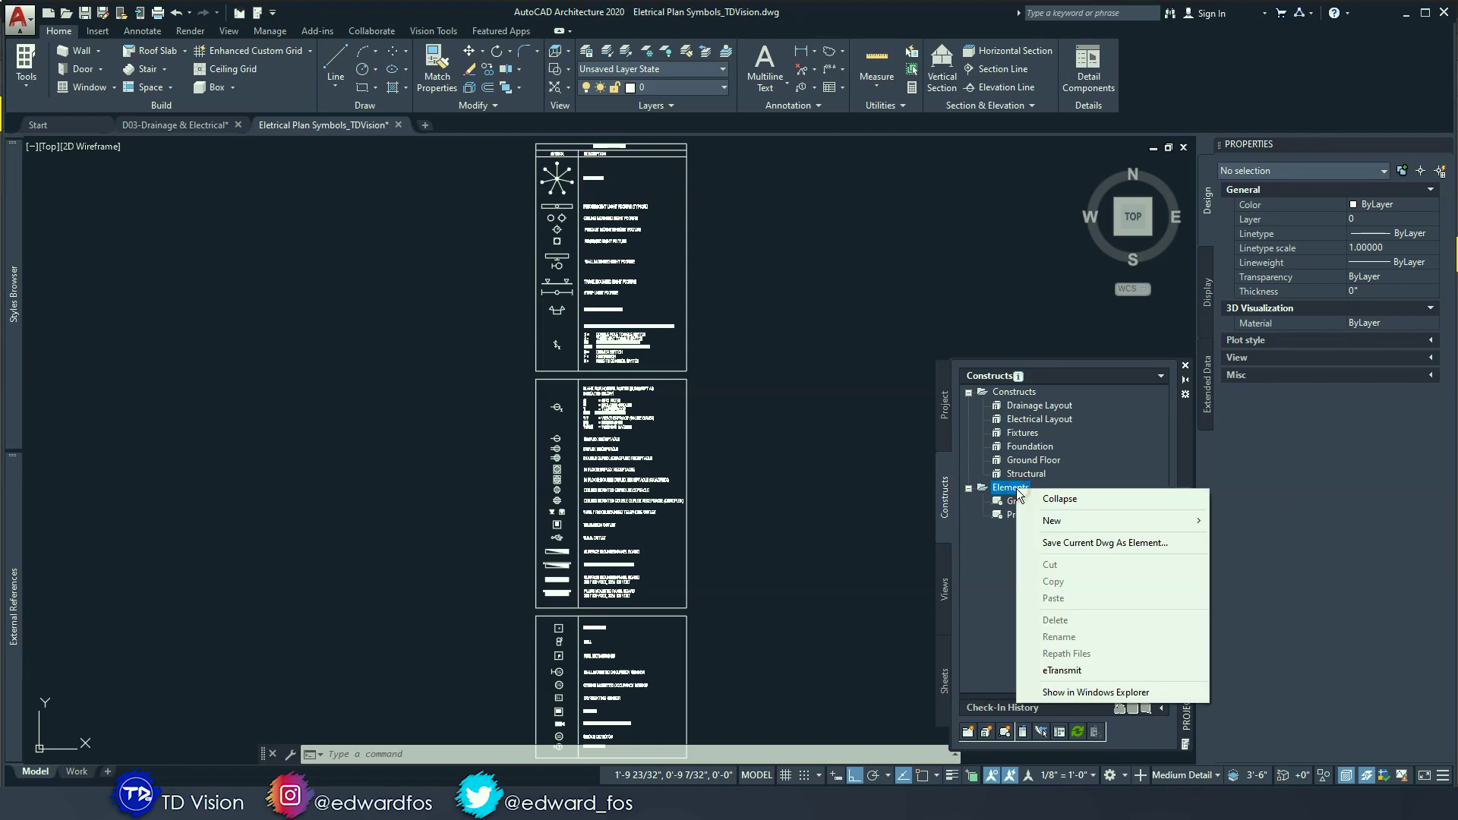
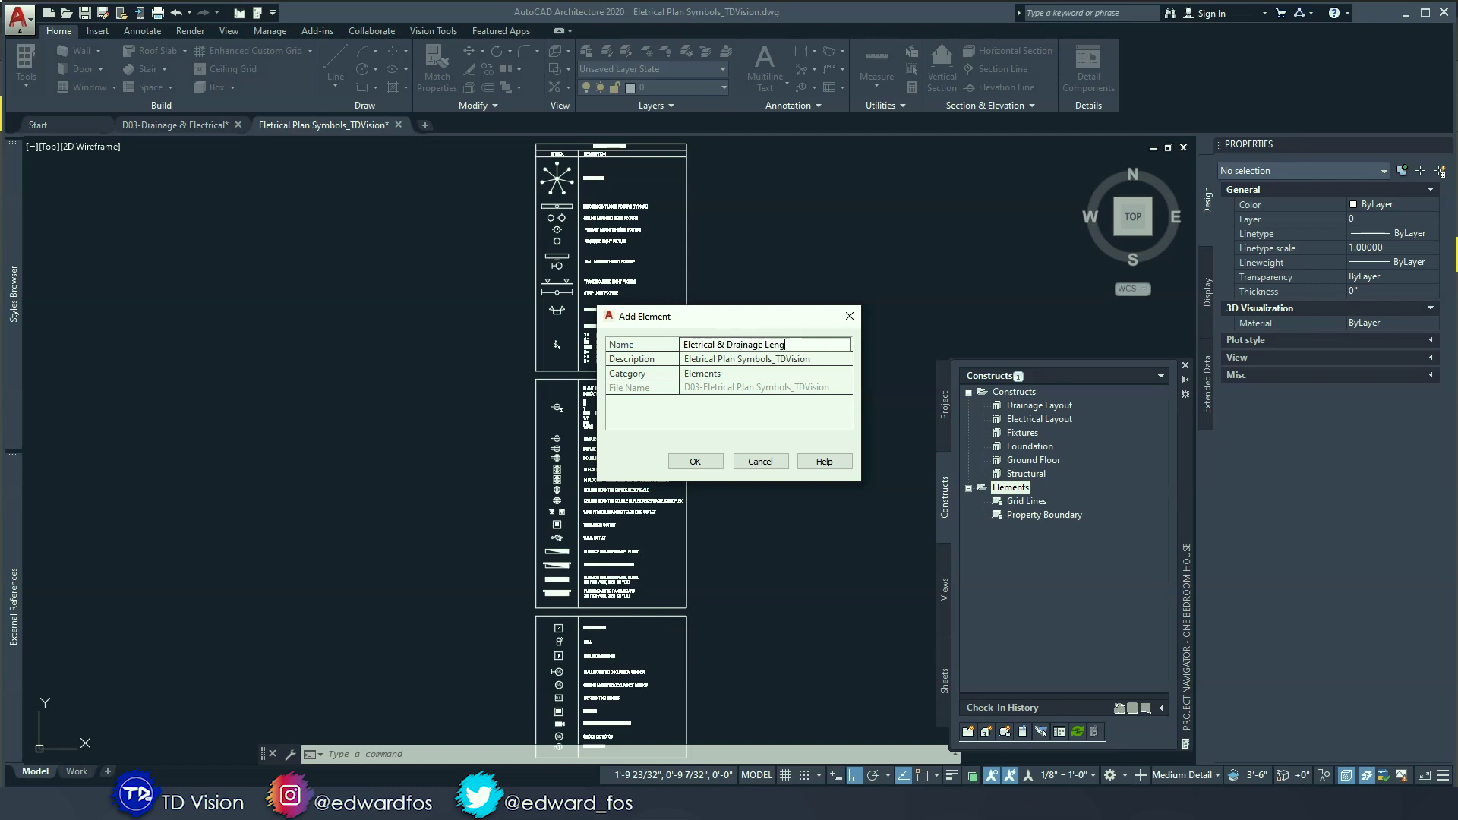
text(end)
click(693, 461)
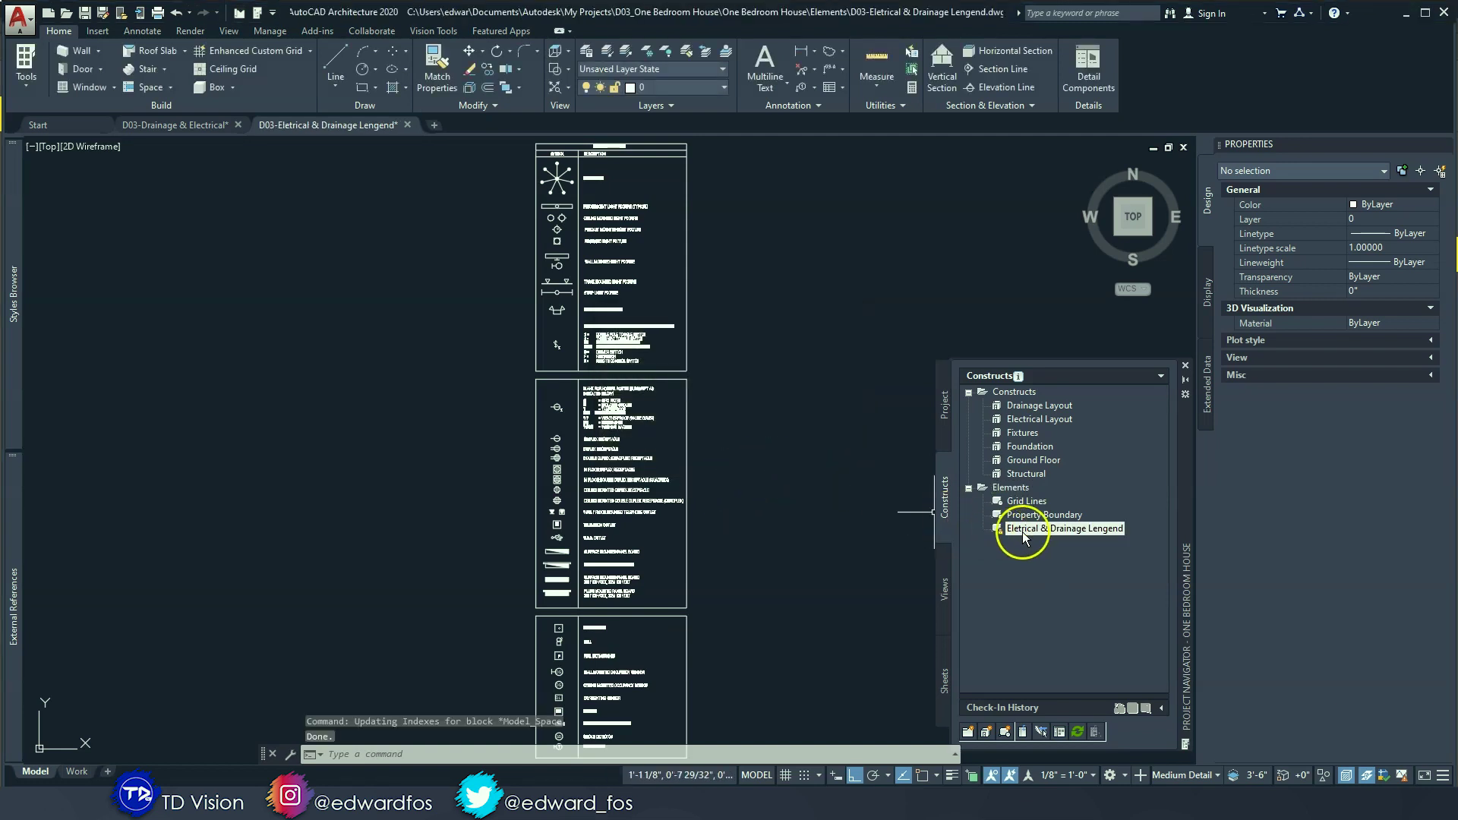
Step: Copy the uppermost electrical legend table, including its frame and headers, horizontally to the empty area east of the original
scroll(742, 436, down, 5)
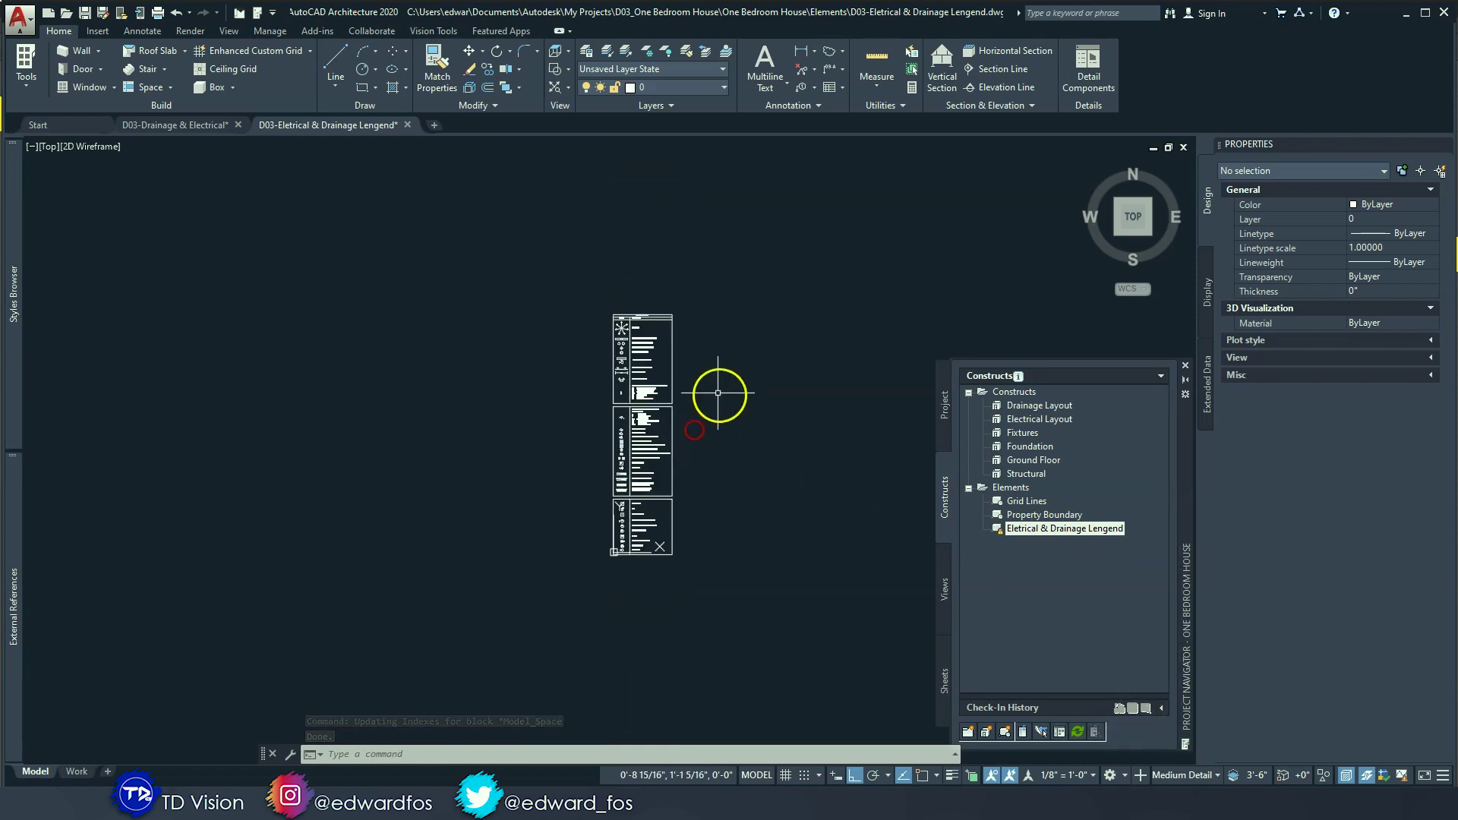
scroll(528, 267, up, 5)
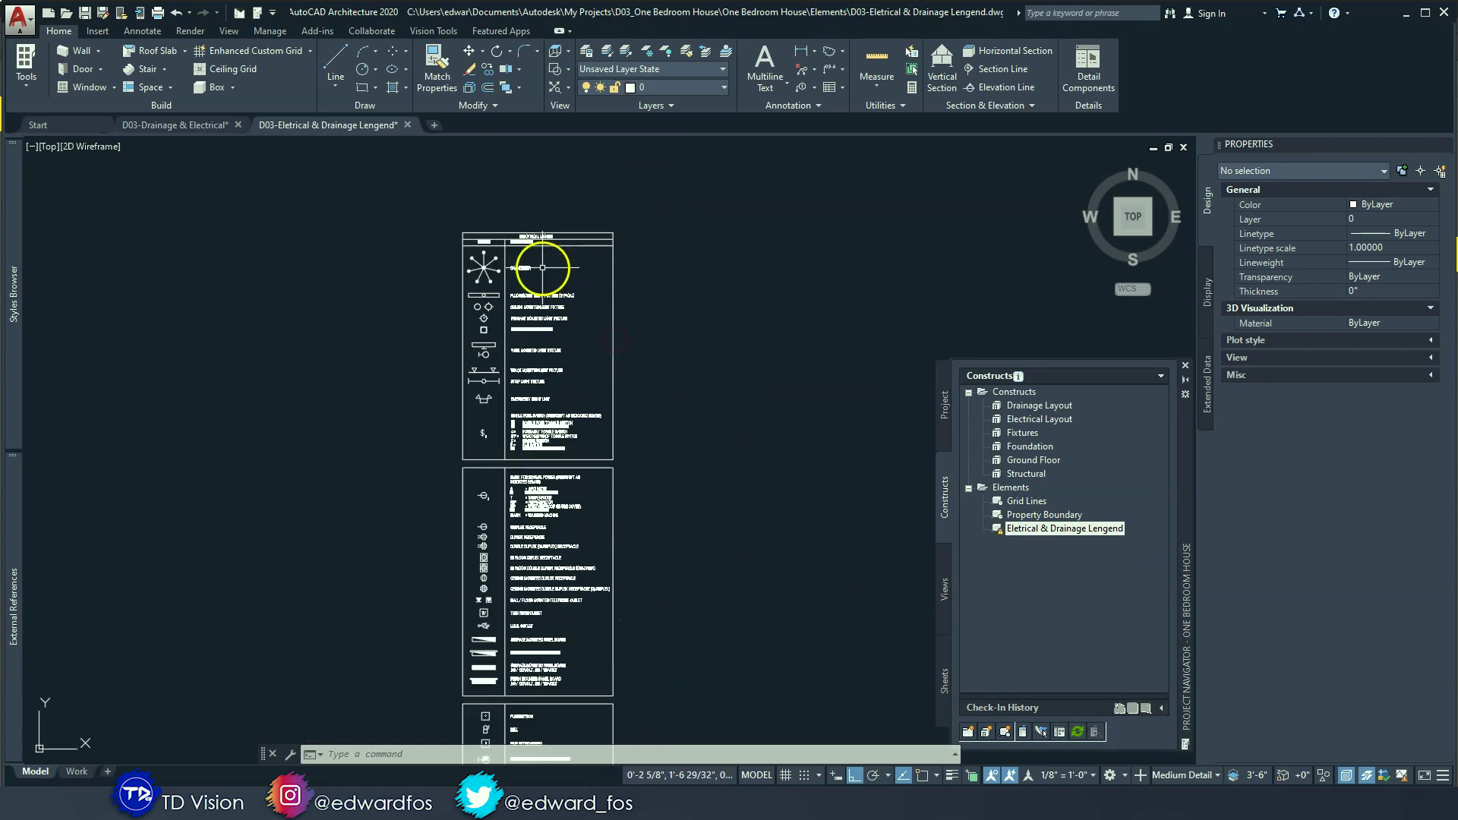
click(435, 216)
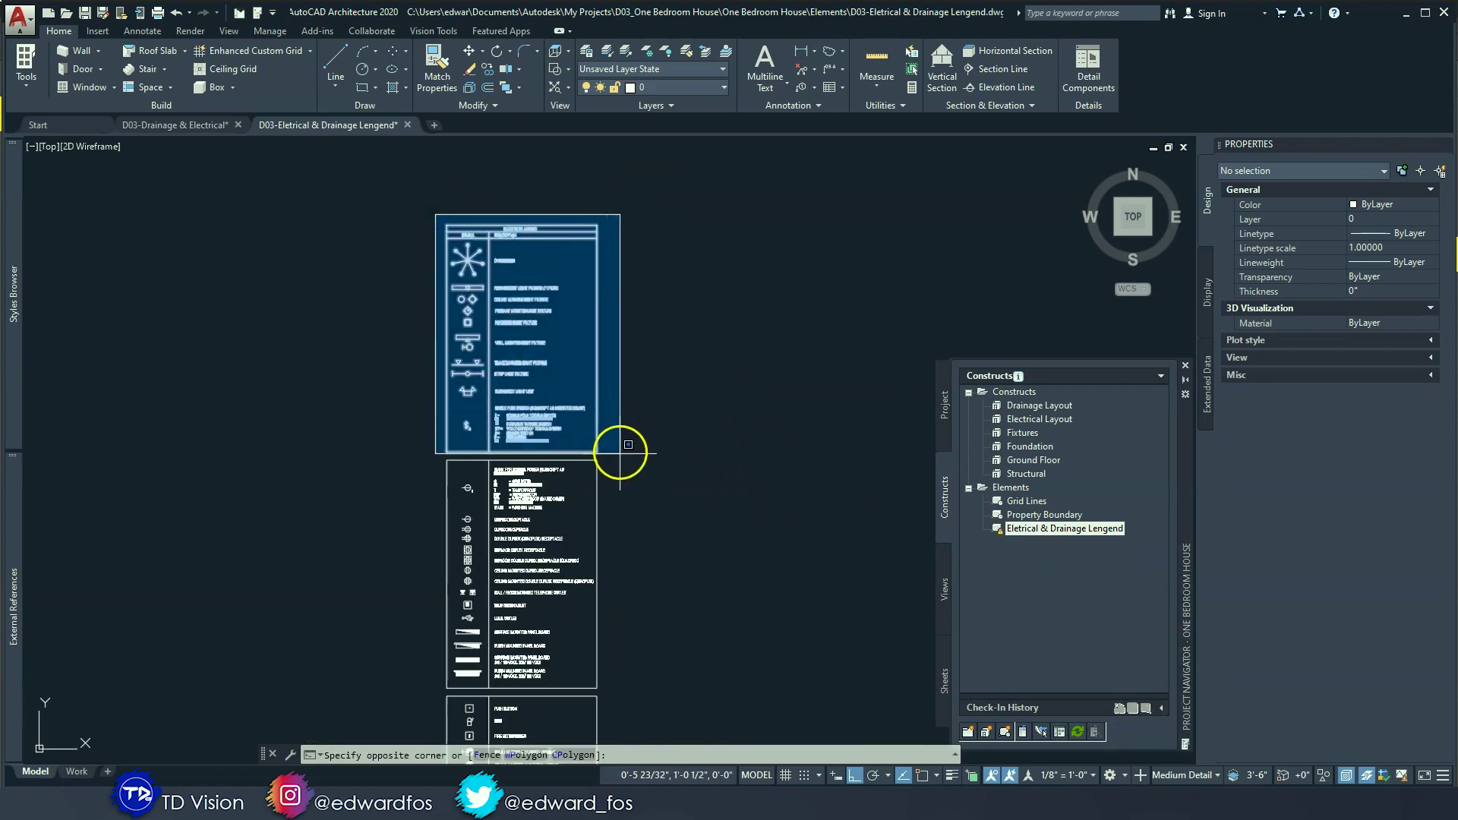
click(616, 456)
text(co)
key(Return)
click(686, 388)
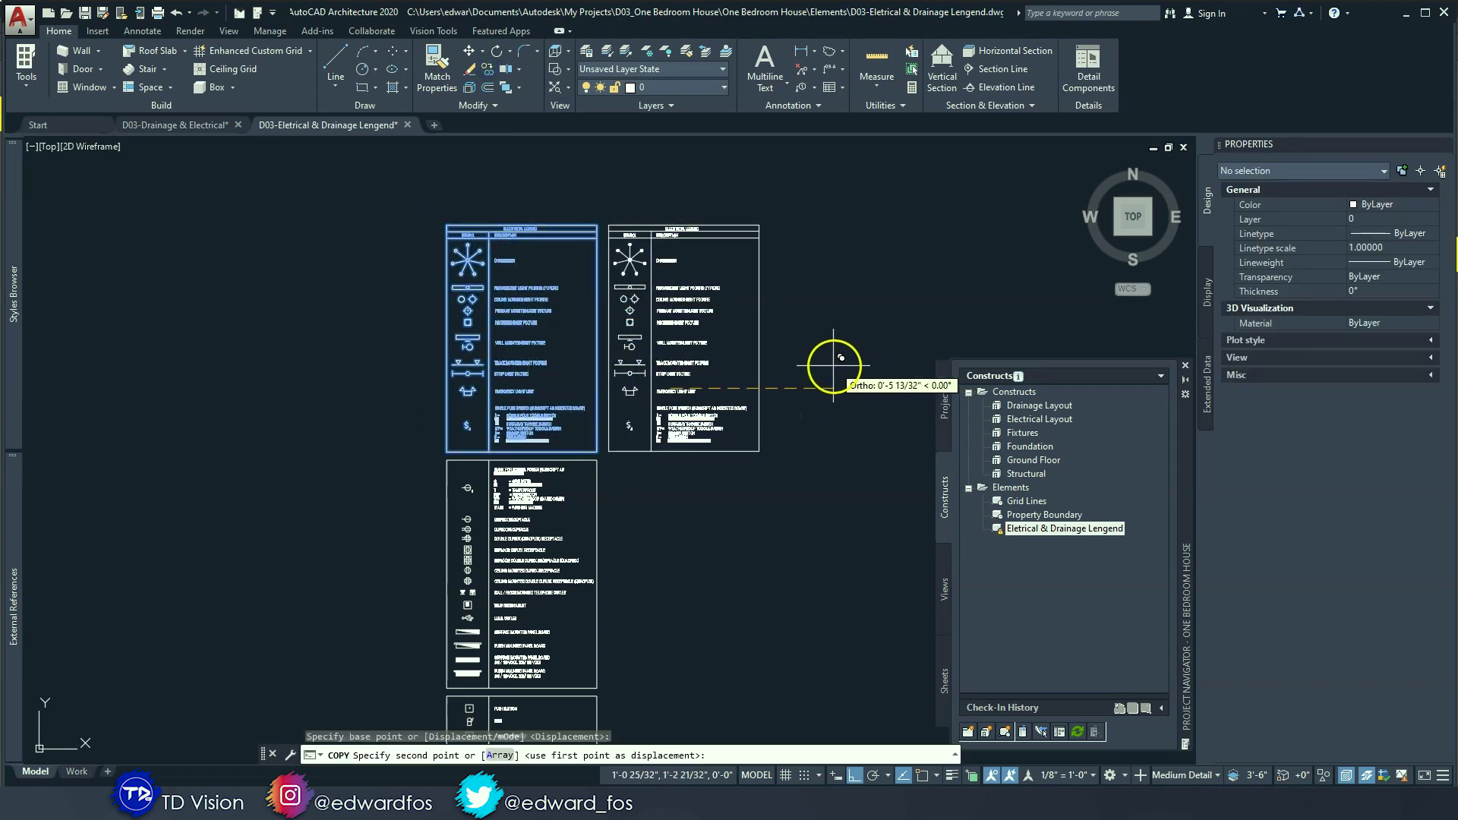
click(857, 357)
key(Escape)
key(Escape)
key(Escape)
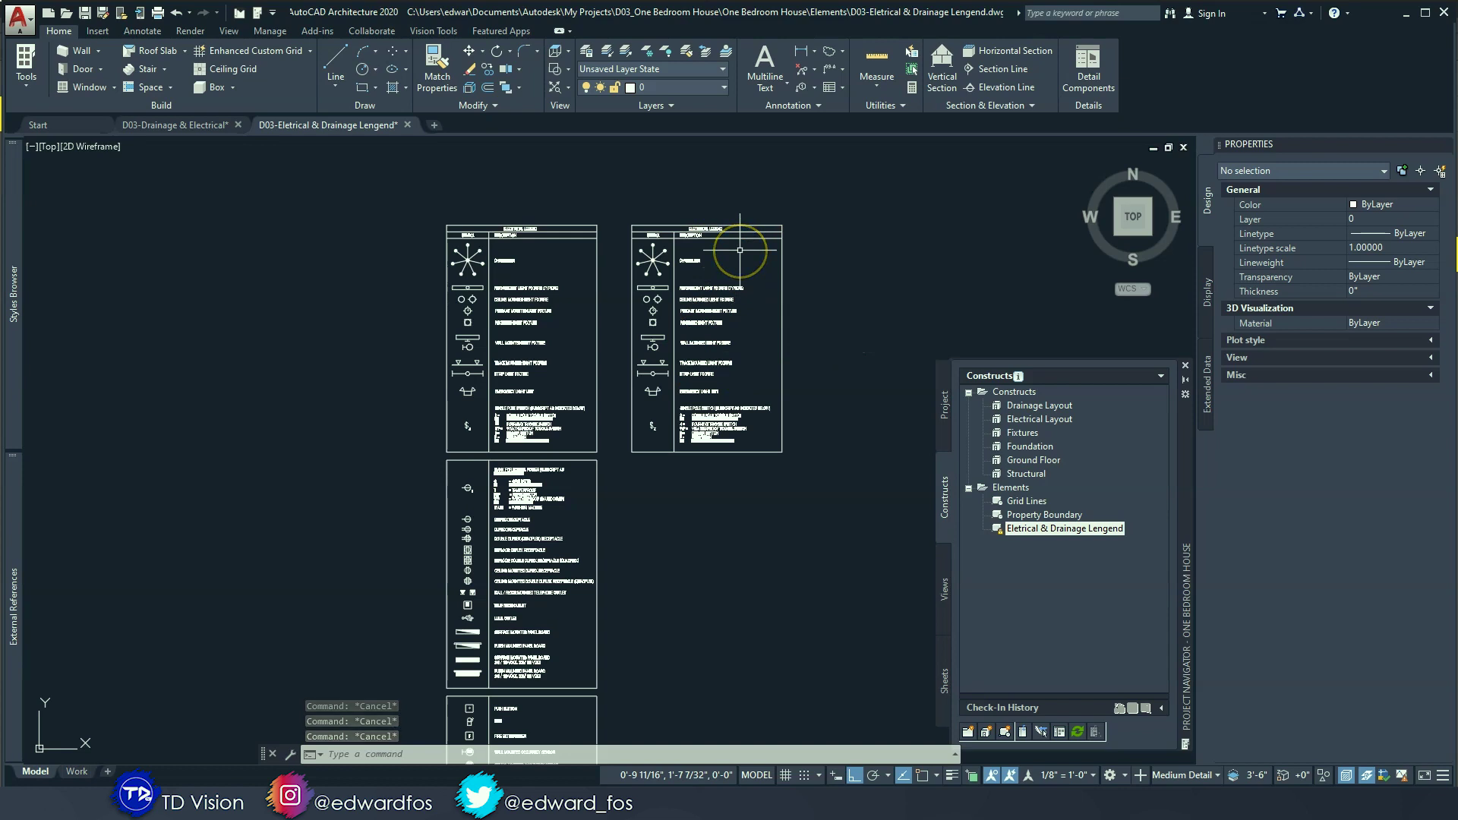
Step: Erase all symbols and descriptions under the header rows of the copied legend table, together with its bottom border line
scroll(733, 247, up, 4)
mouse_move(619, 418)
middle_down()
mouse_move(612, 437)
mouse_move(622, 424)
middle_up()
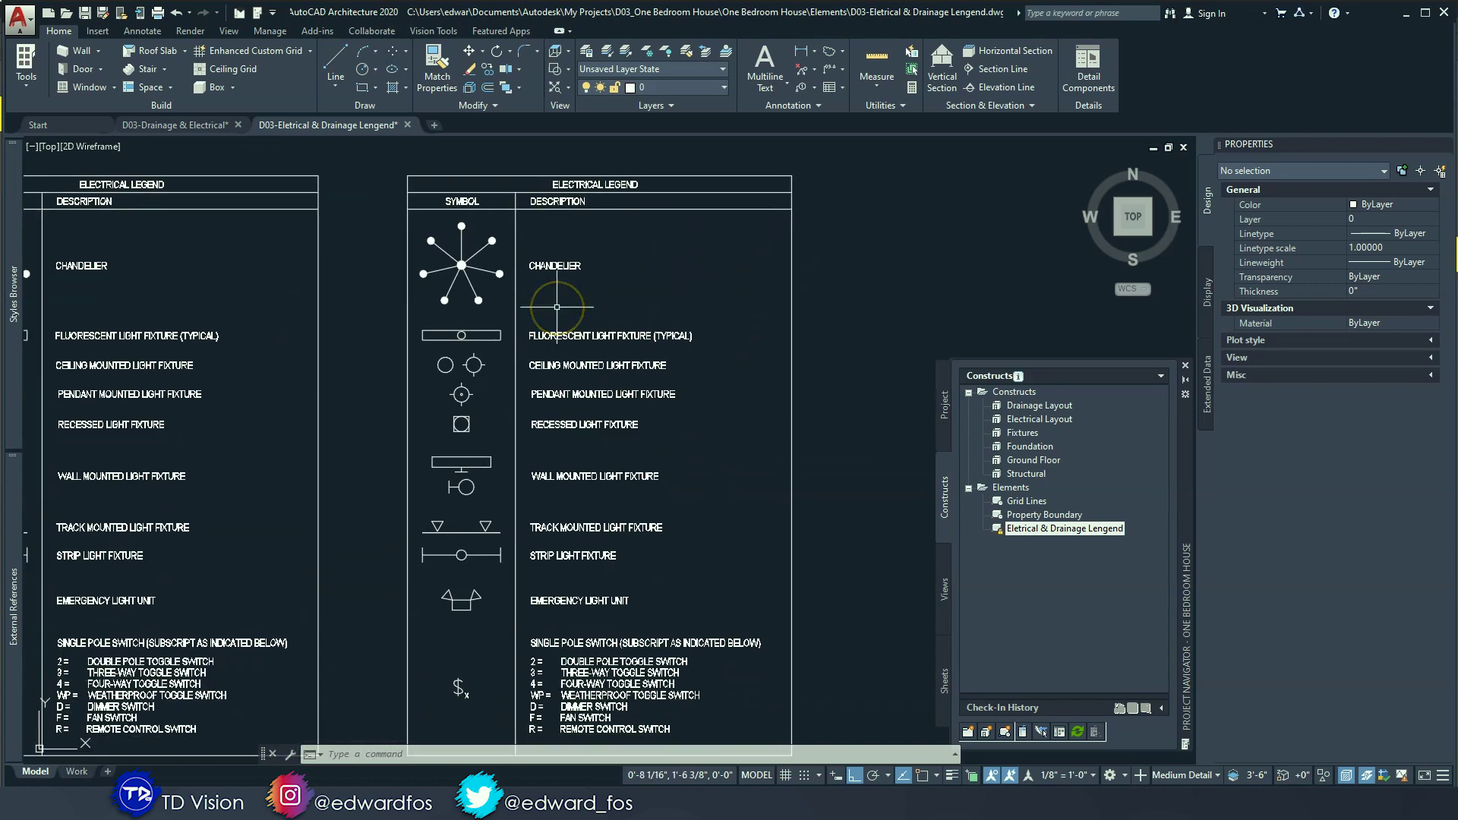
scroll(547, 260, up, 1)
scroll(456, 238, down, 3)
click(464, 235)
click(769, 600)
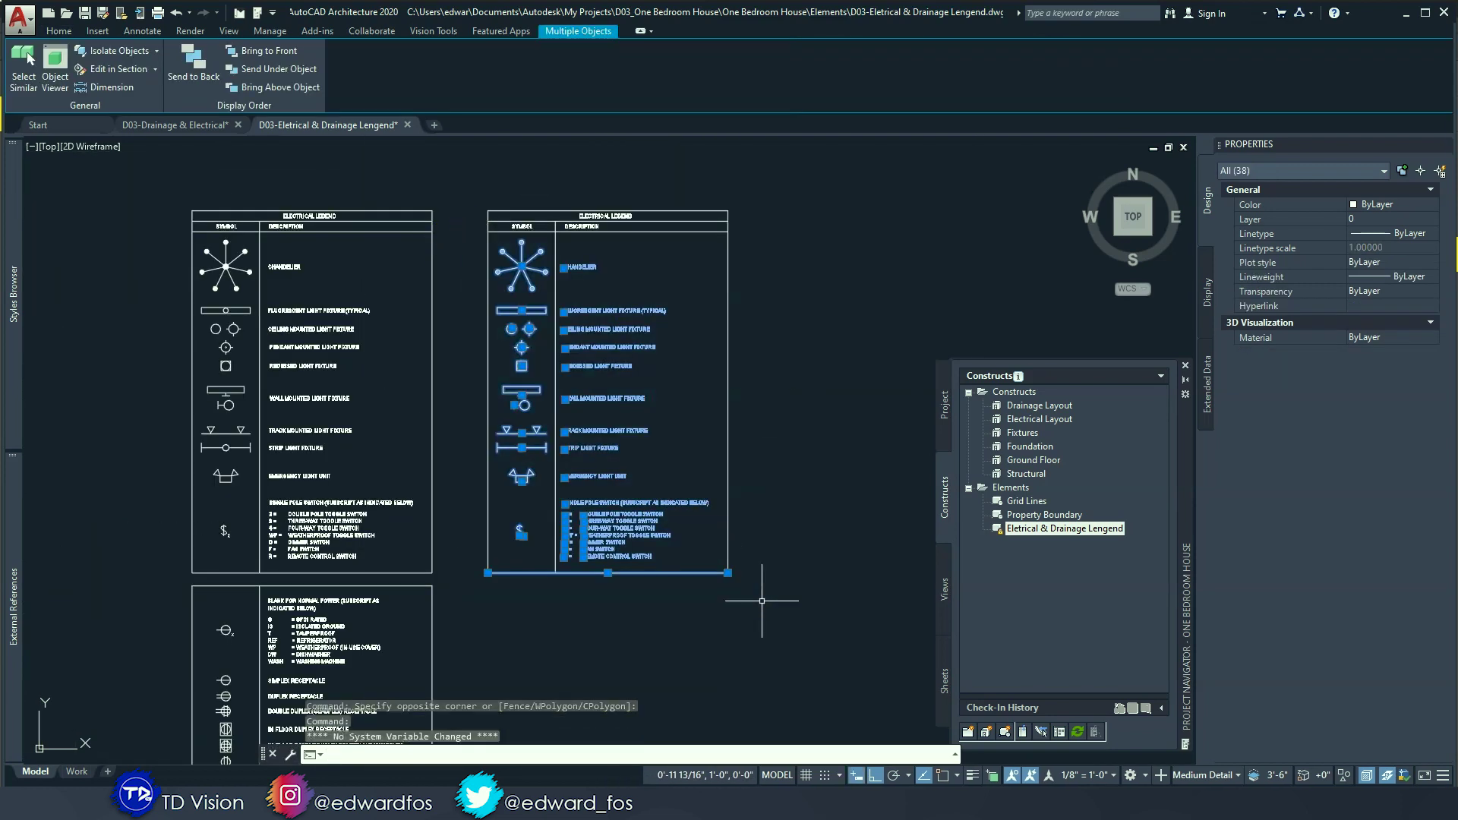
key(Delete)
Step: Change the copied table's title from ELECTRICAL LEGEND to DRAINAGE LEGEND
scroll(595, 243, up, 5)
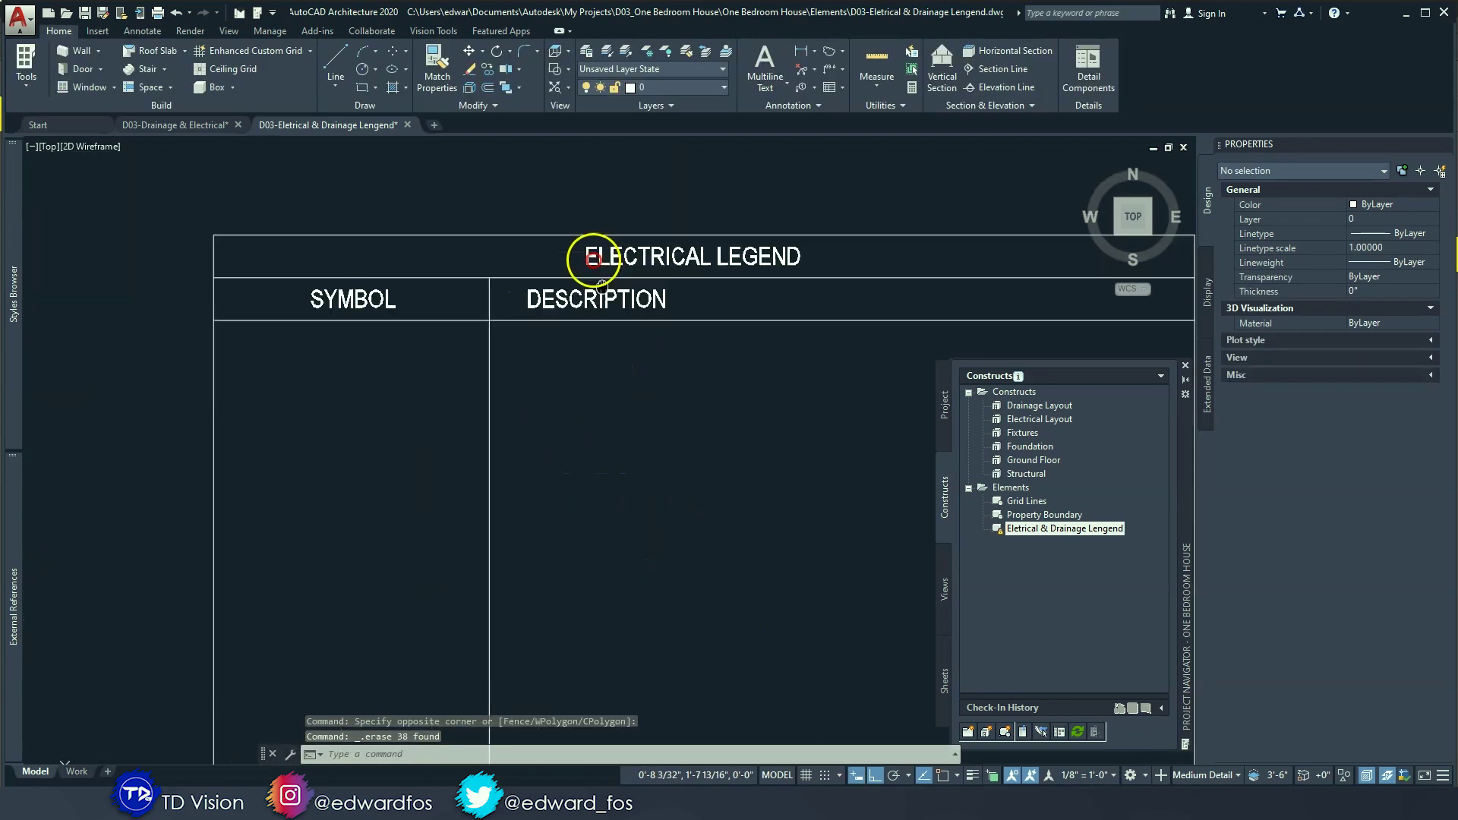
middle_drag(602, 286, 612, 316)
double_click(635, 287)
drag(720, 287, 634, 288)
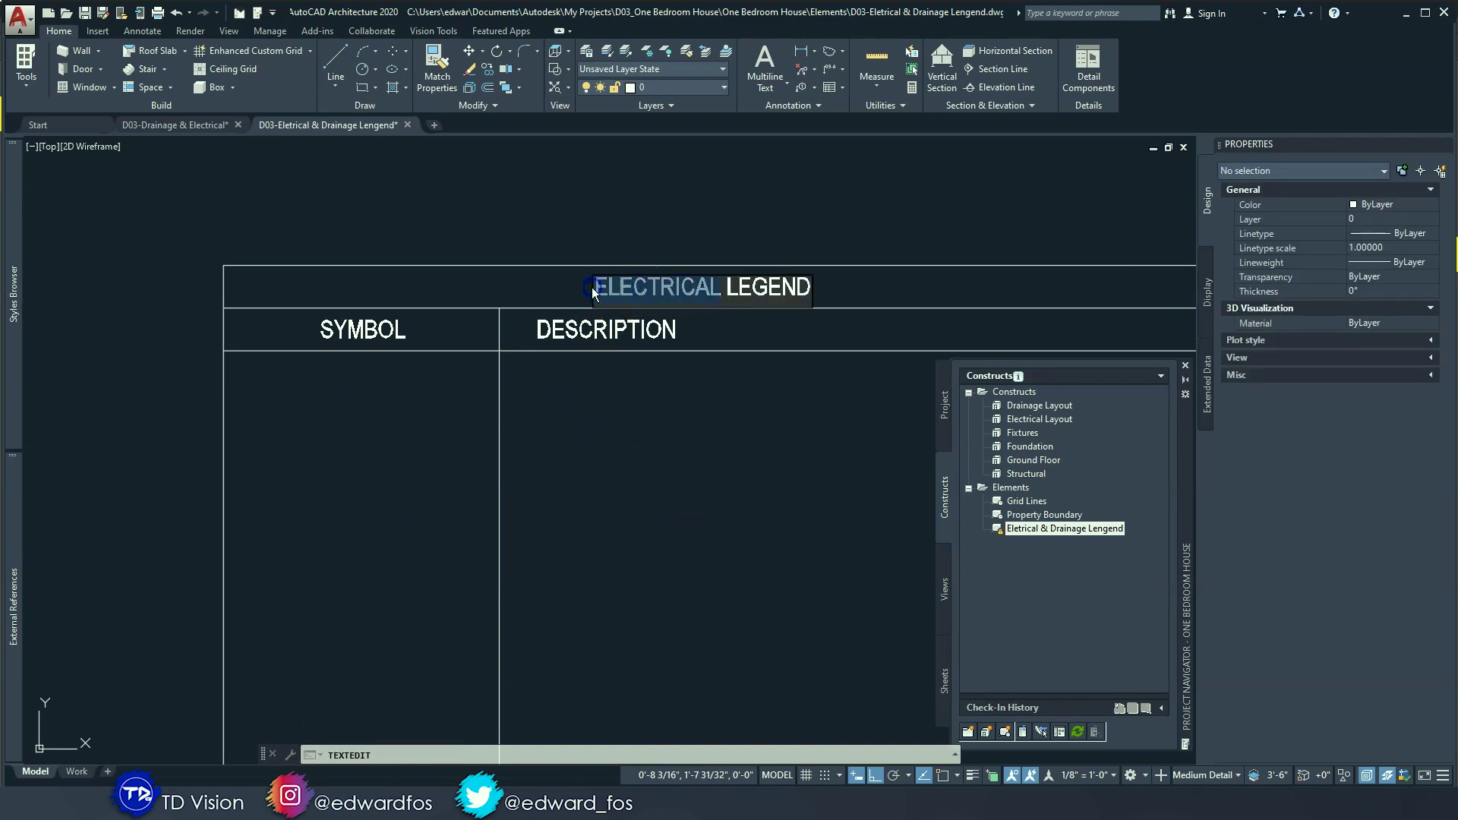
text(DRAINAGE)
click(613, 186)
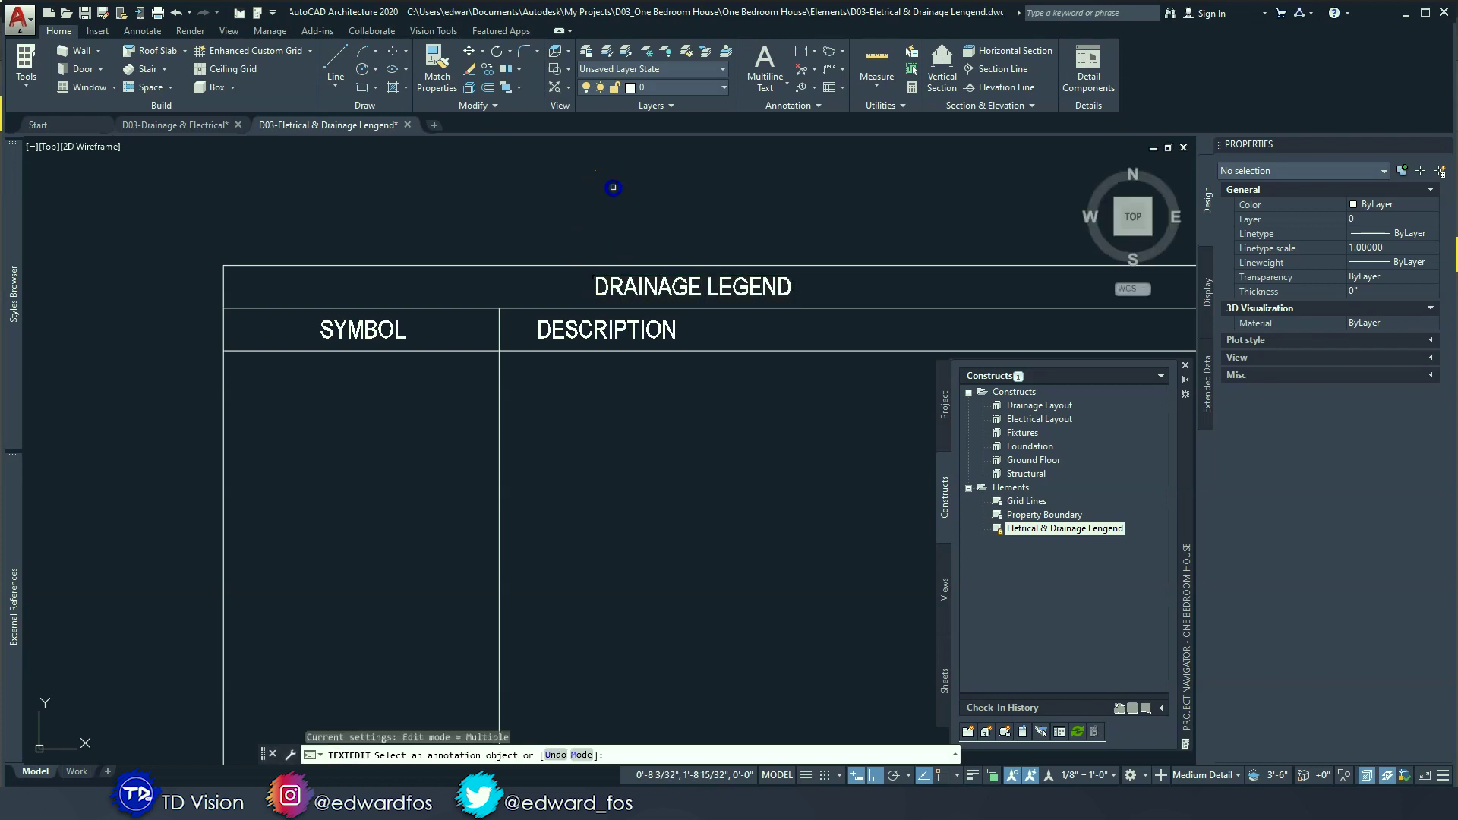
key(Escape)
key(Escape)
Step: Center the DRAINAGE LEGEND title horizontally between the two upper corners of its table
scroll(685, 277, down, 2)
click(684, 281)
right_click(662, 239)
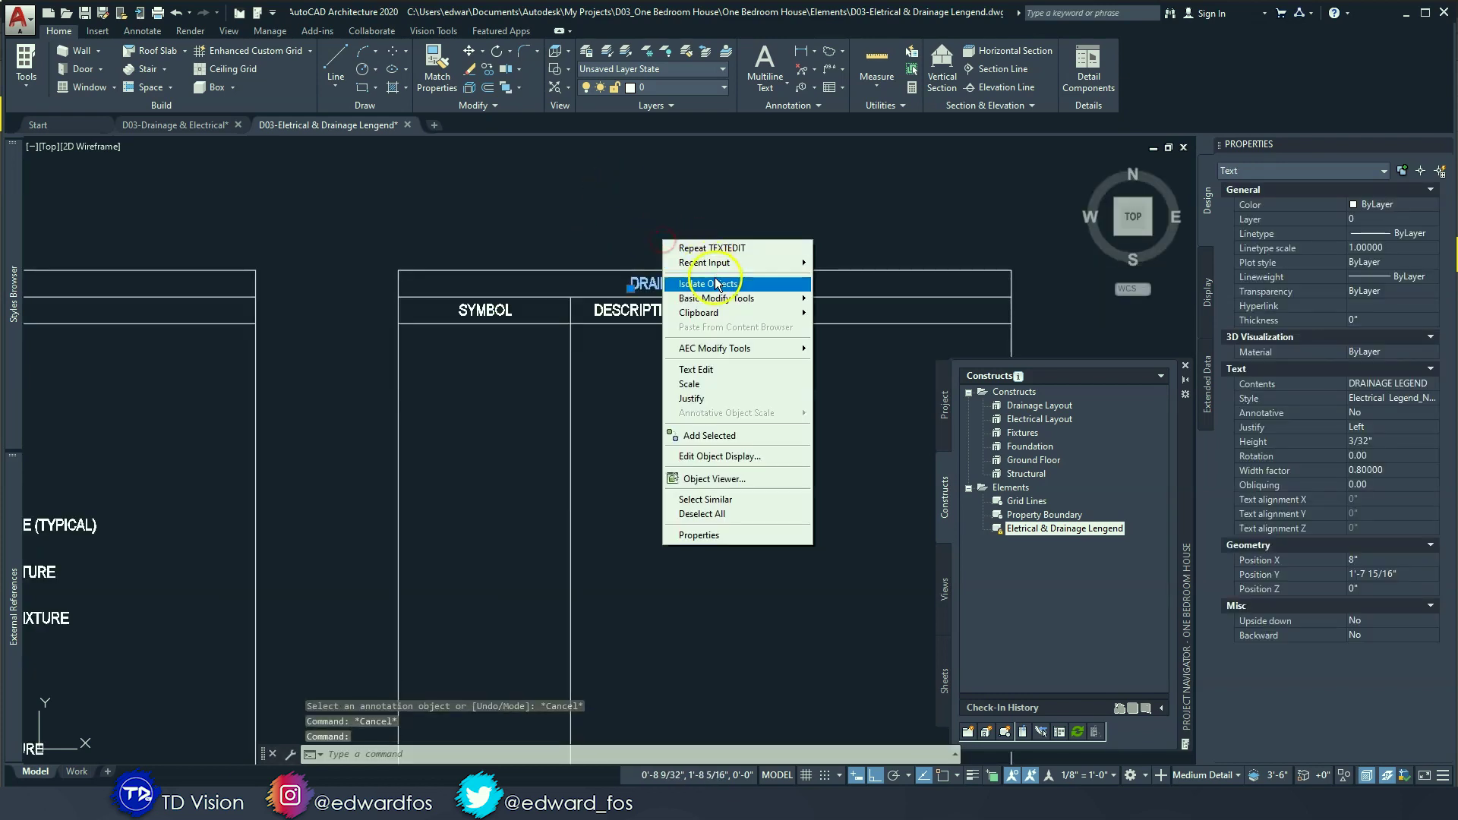
mouse_move(722, 349)
click(863, 394)
key(Return)
key(Return)
key(F3)
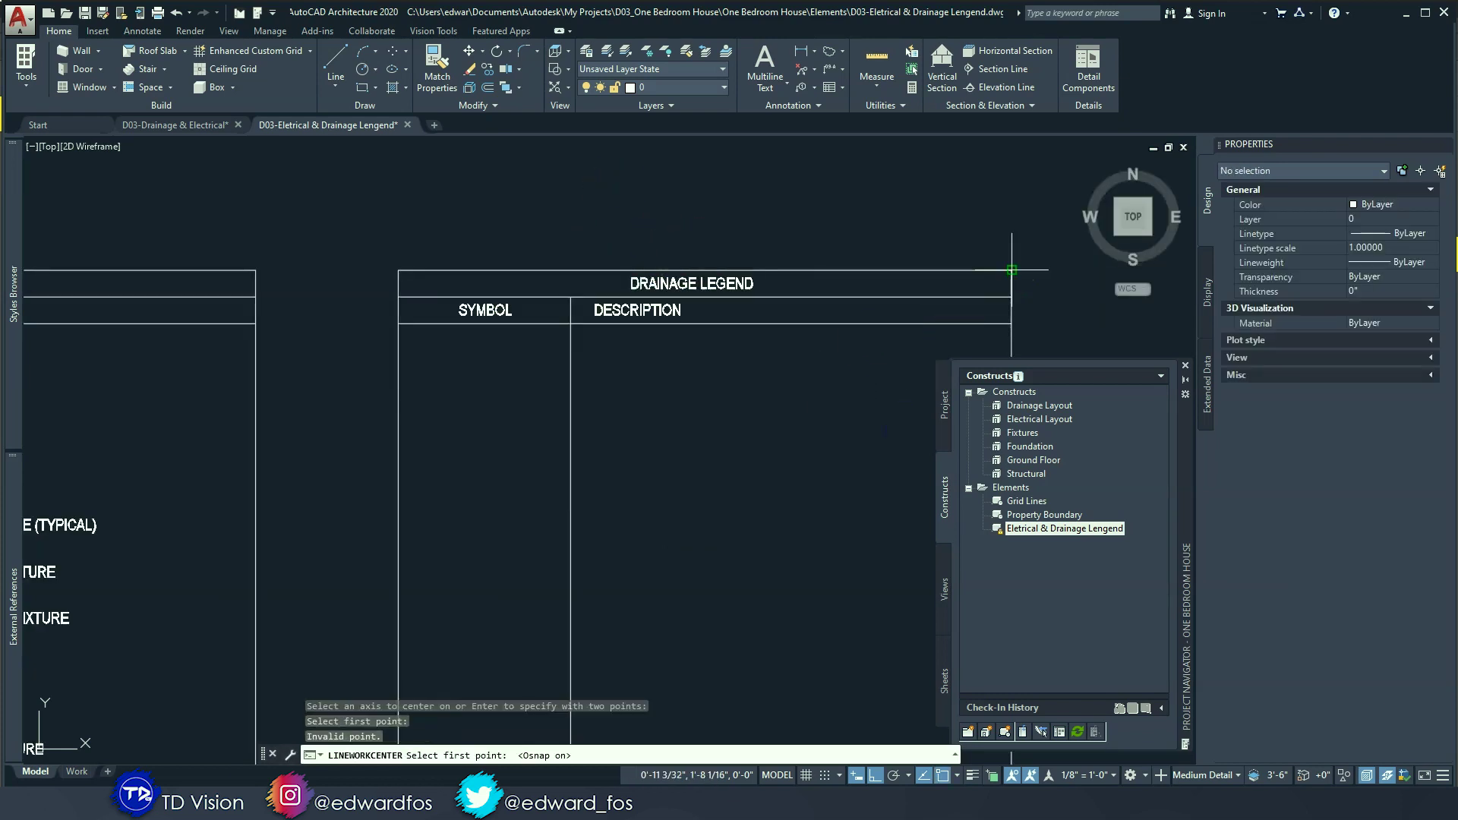
click(398, 271)
Step: Copy the SYMBOL and DESCRIPTION header texts of the drainage table straight down three times to form three evenly spaced rows
middle_drag(570, 466, 570, 409)
scroll(593, 365, down, 2)
scroll(312, 365, down, 1)
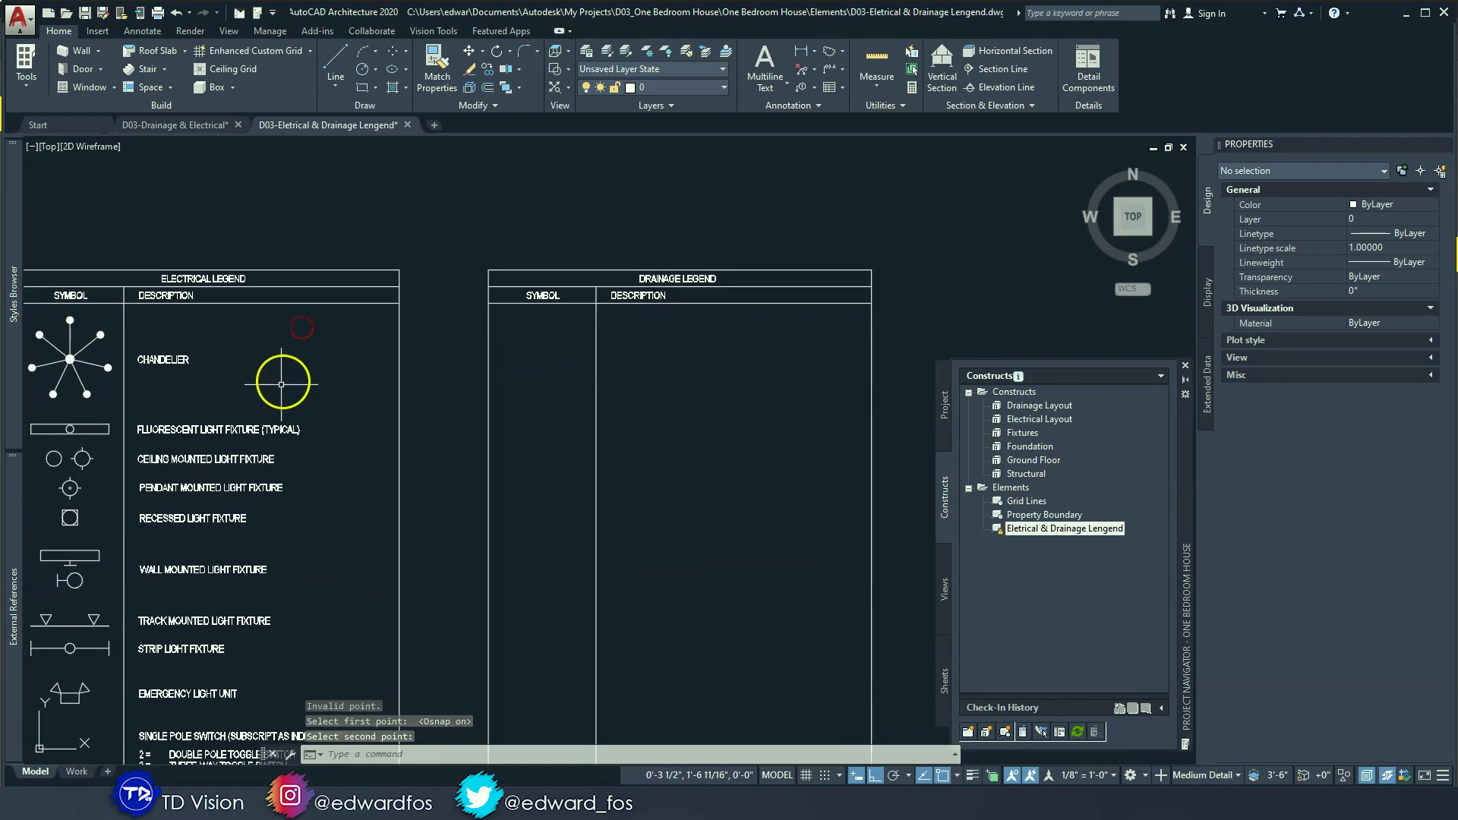
scroll(547, 316, up, 2)
key(Escape)
click(674, 283)
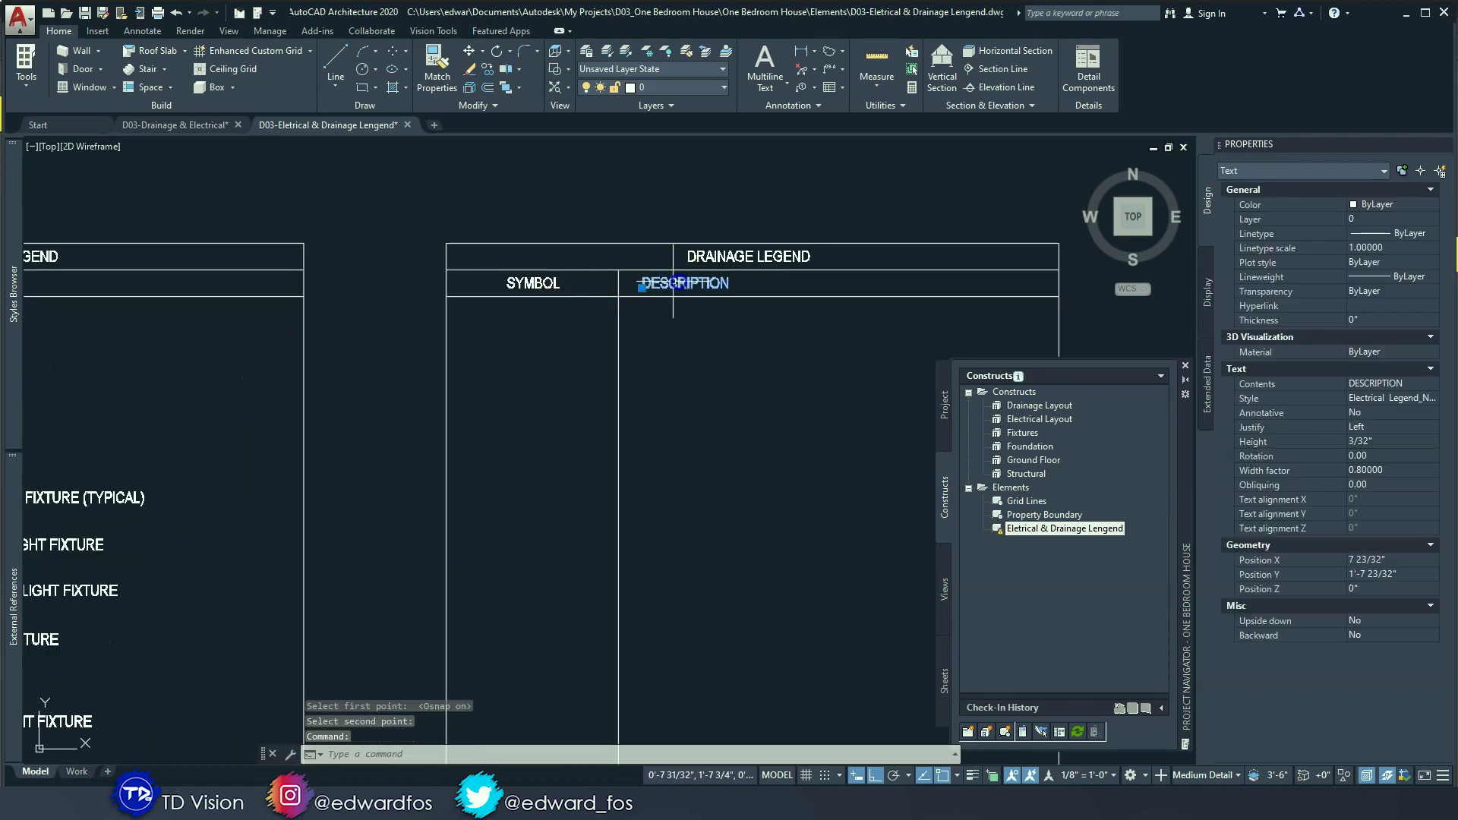
click(522, 283)
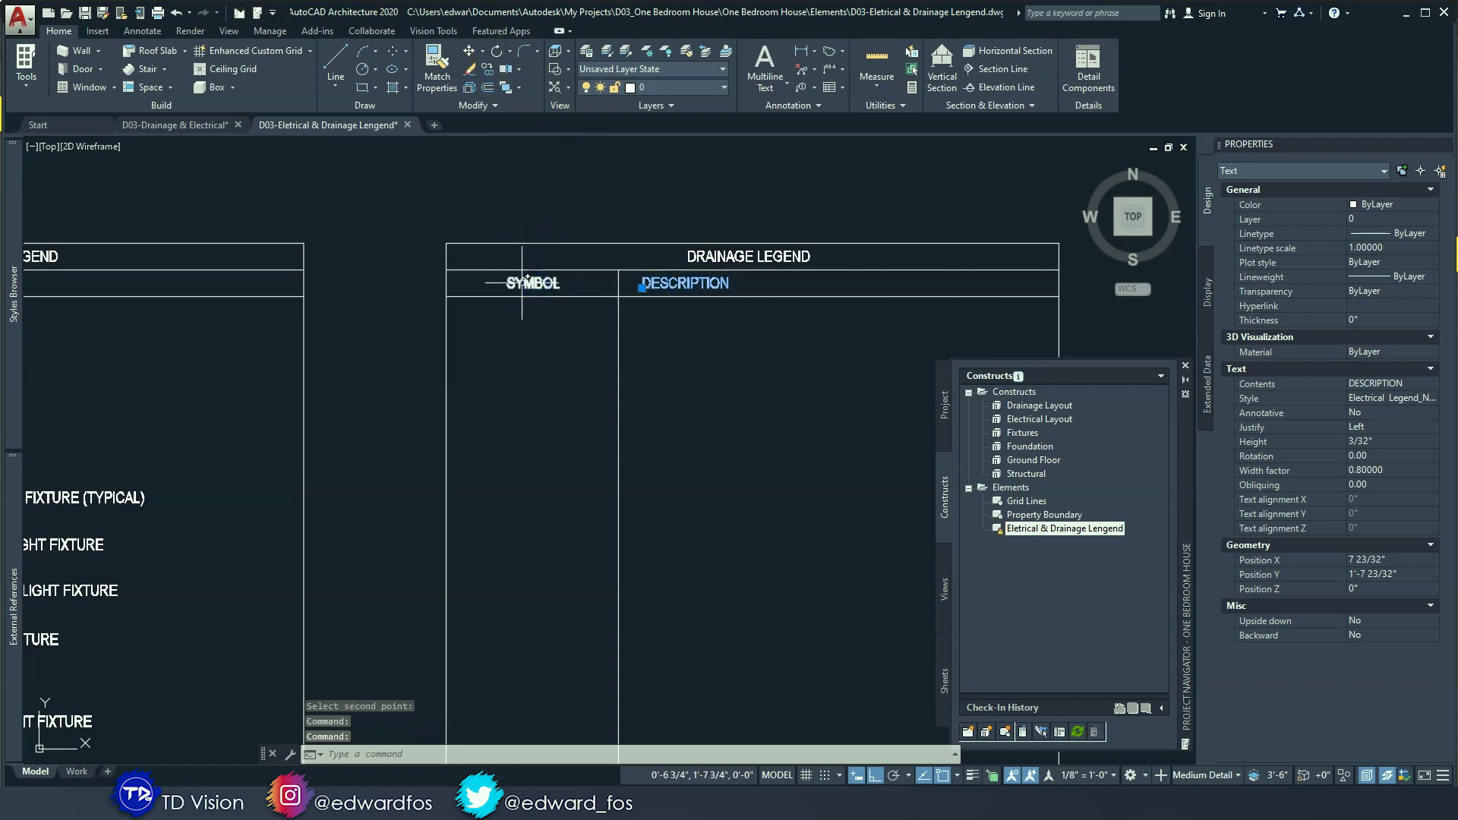
click(492, 70)
click(413, 286)
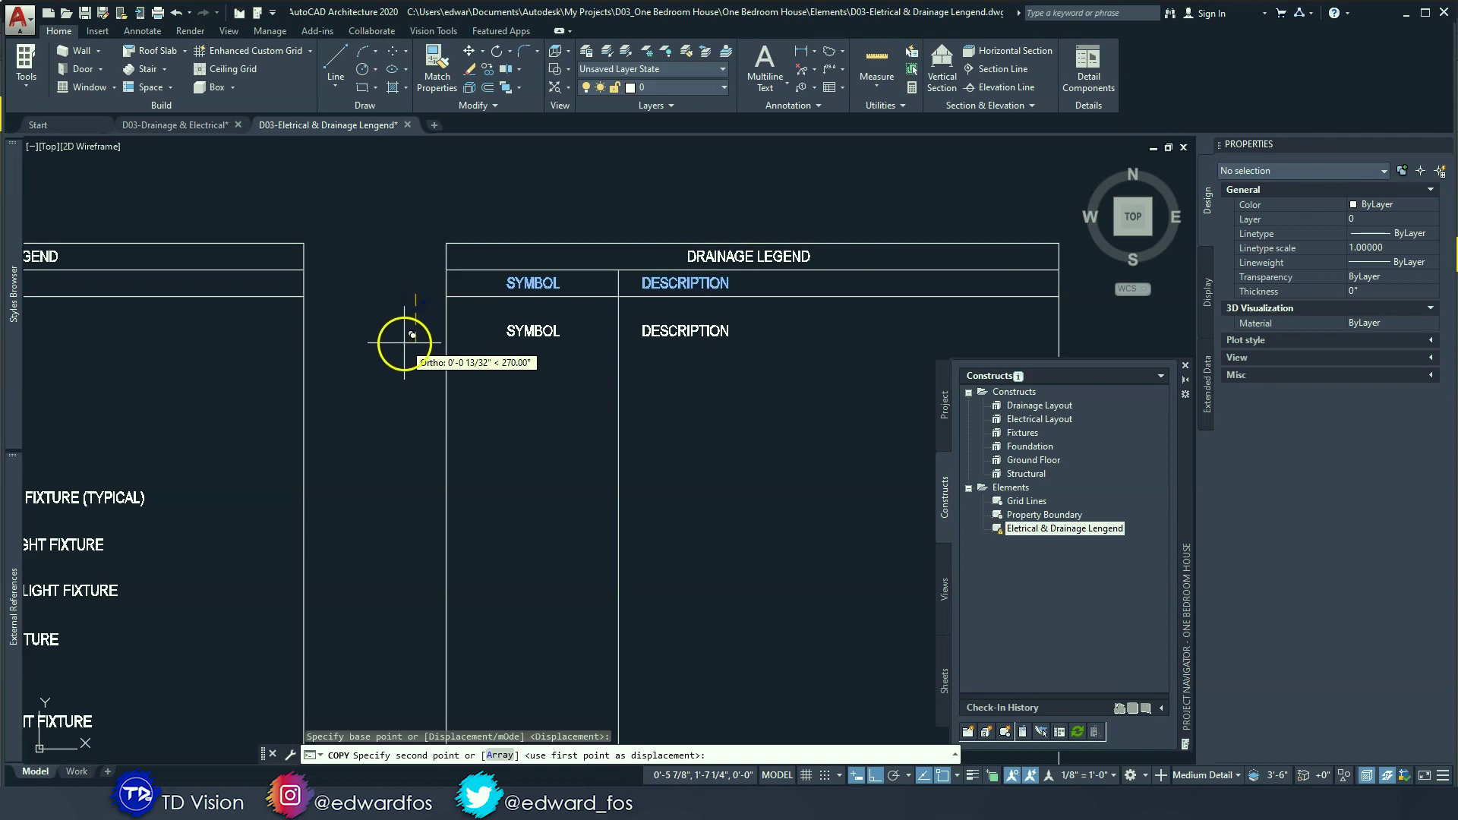
click(409, 328)
click(404, 363)
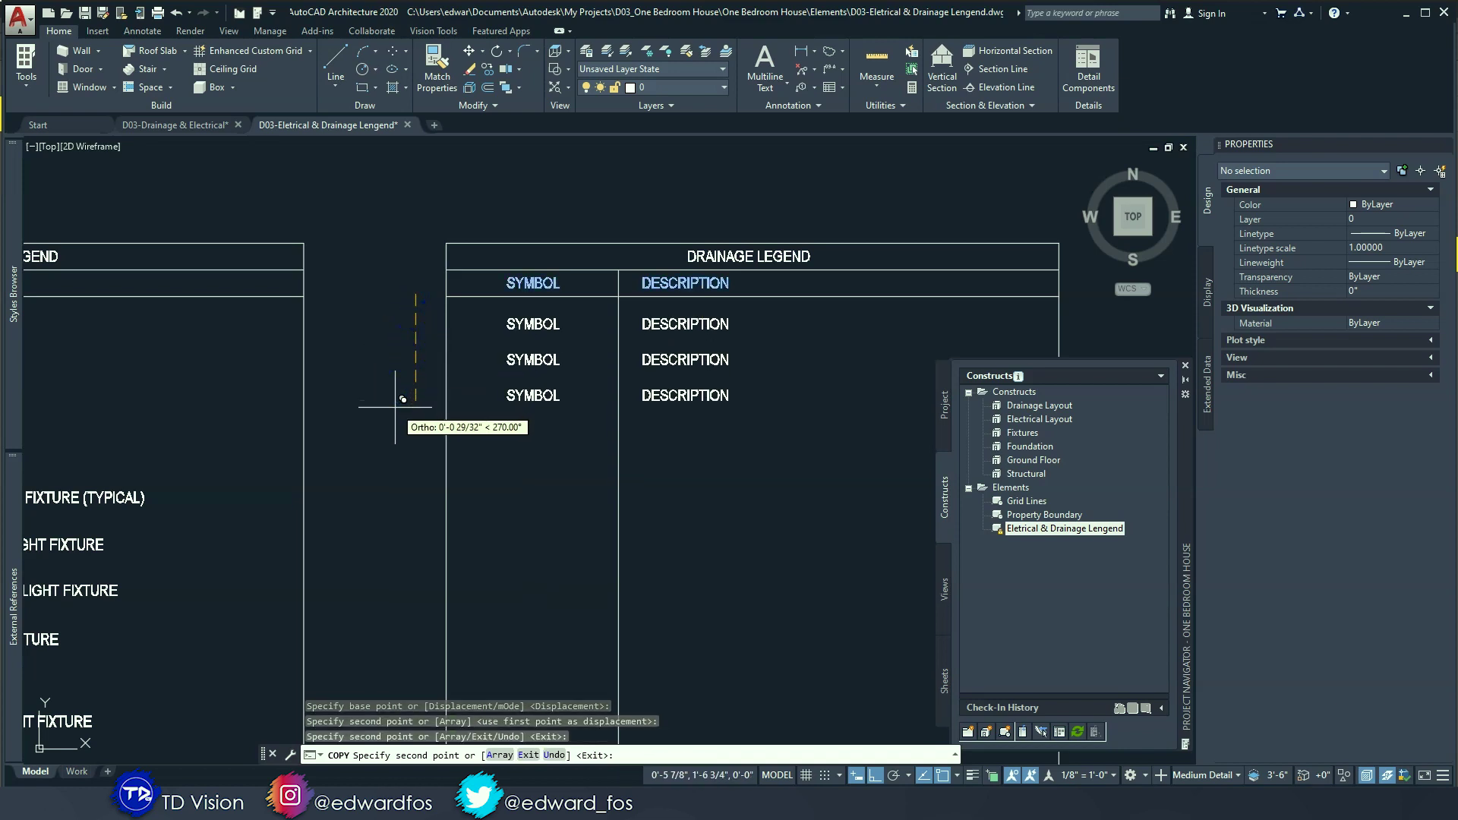
click(403, 399)
key(Return)
Step: Change the three copied rows to M.H. for MANHOLE, T.G.B. for TRAP GULLY BASIN and G.T.B. for GREASE TRAP BASIN
double_click(539, 325)
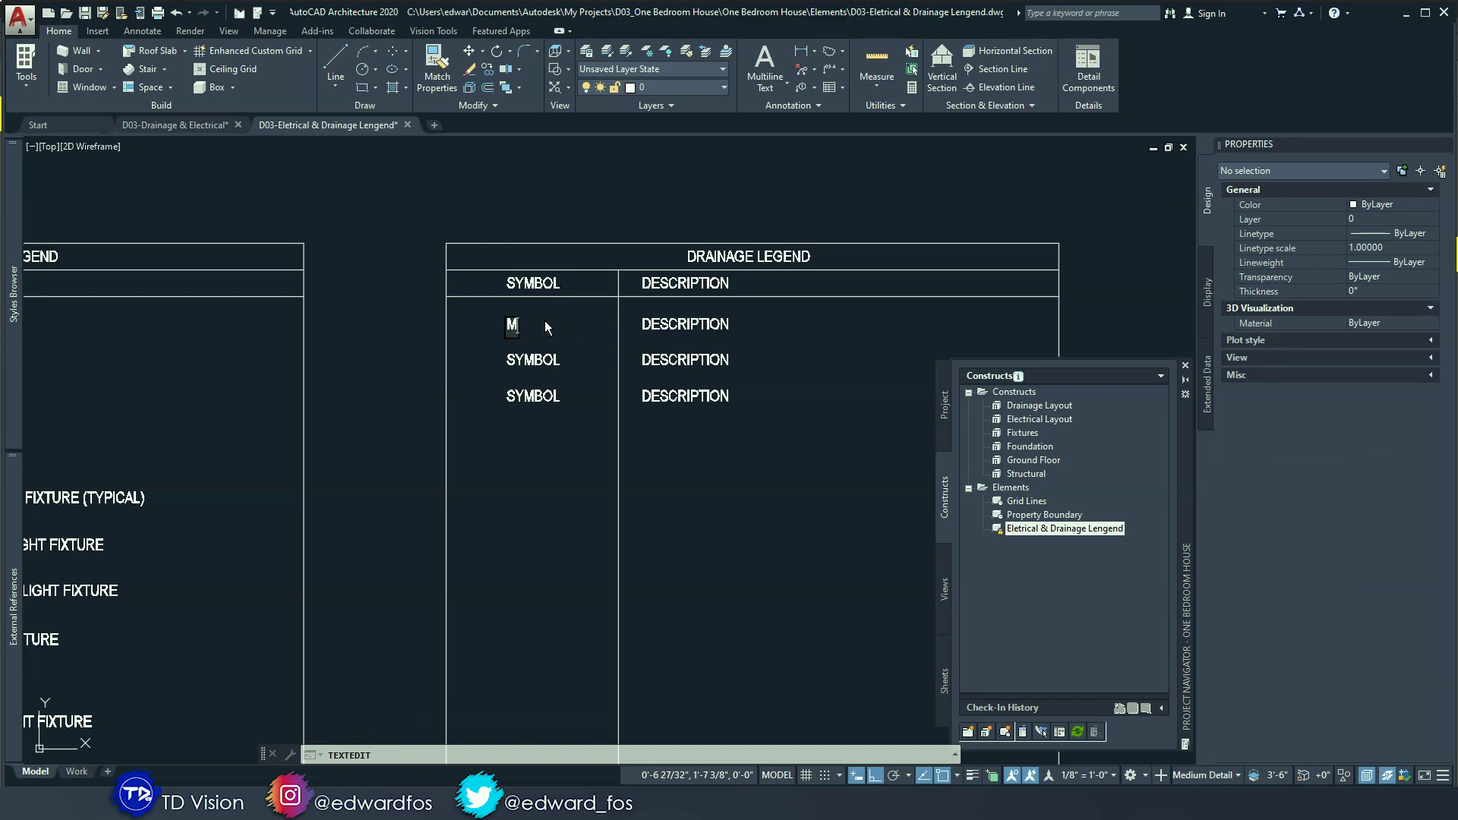
click(534, 360)
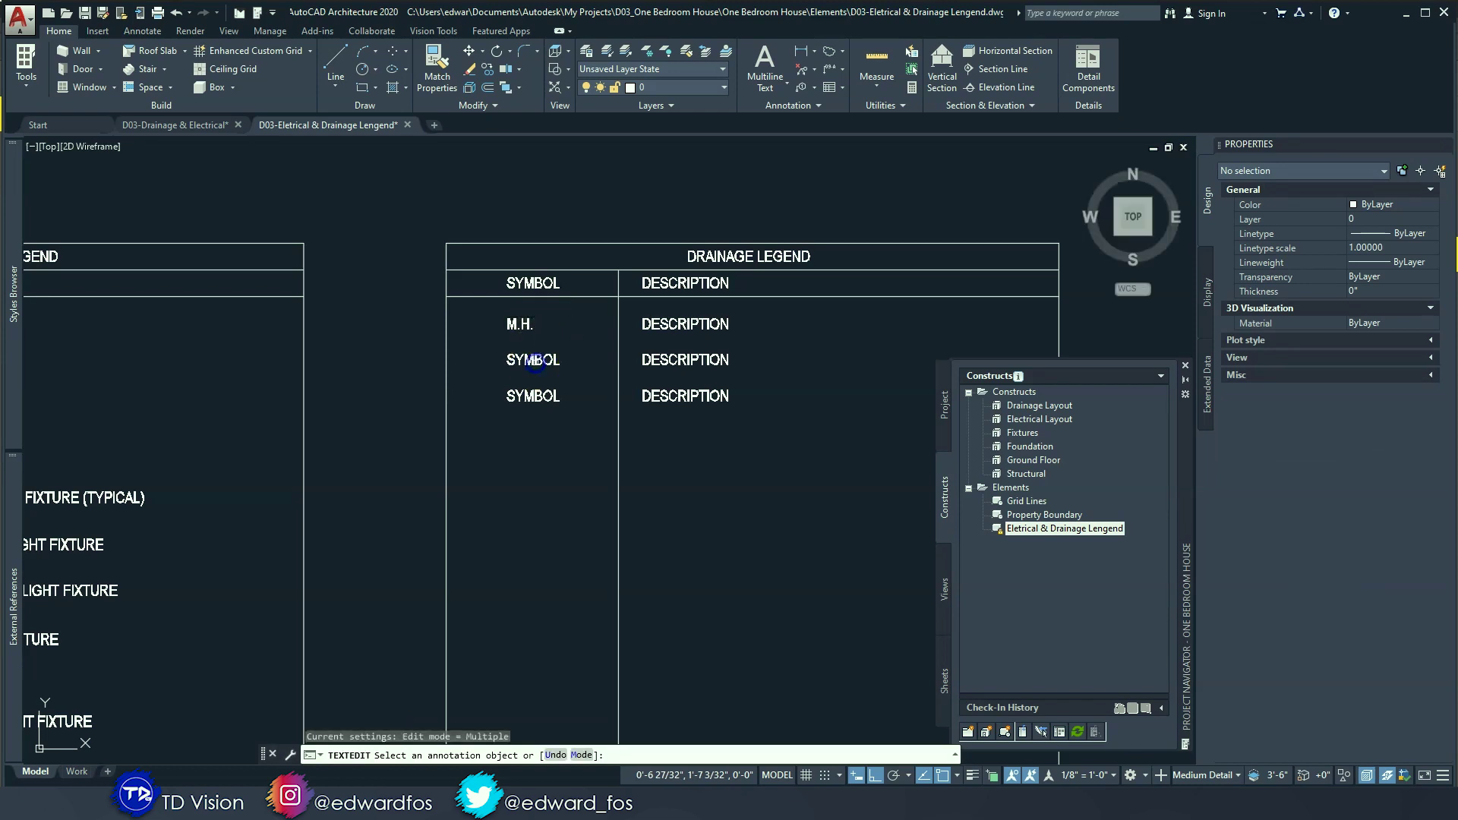
text(T.G)
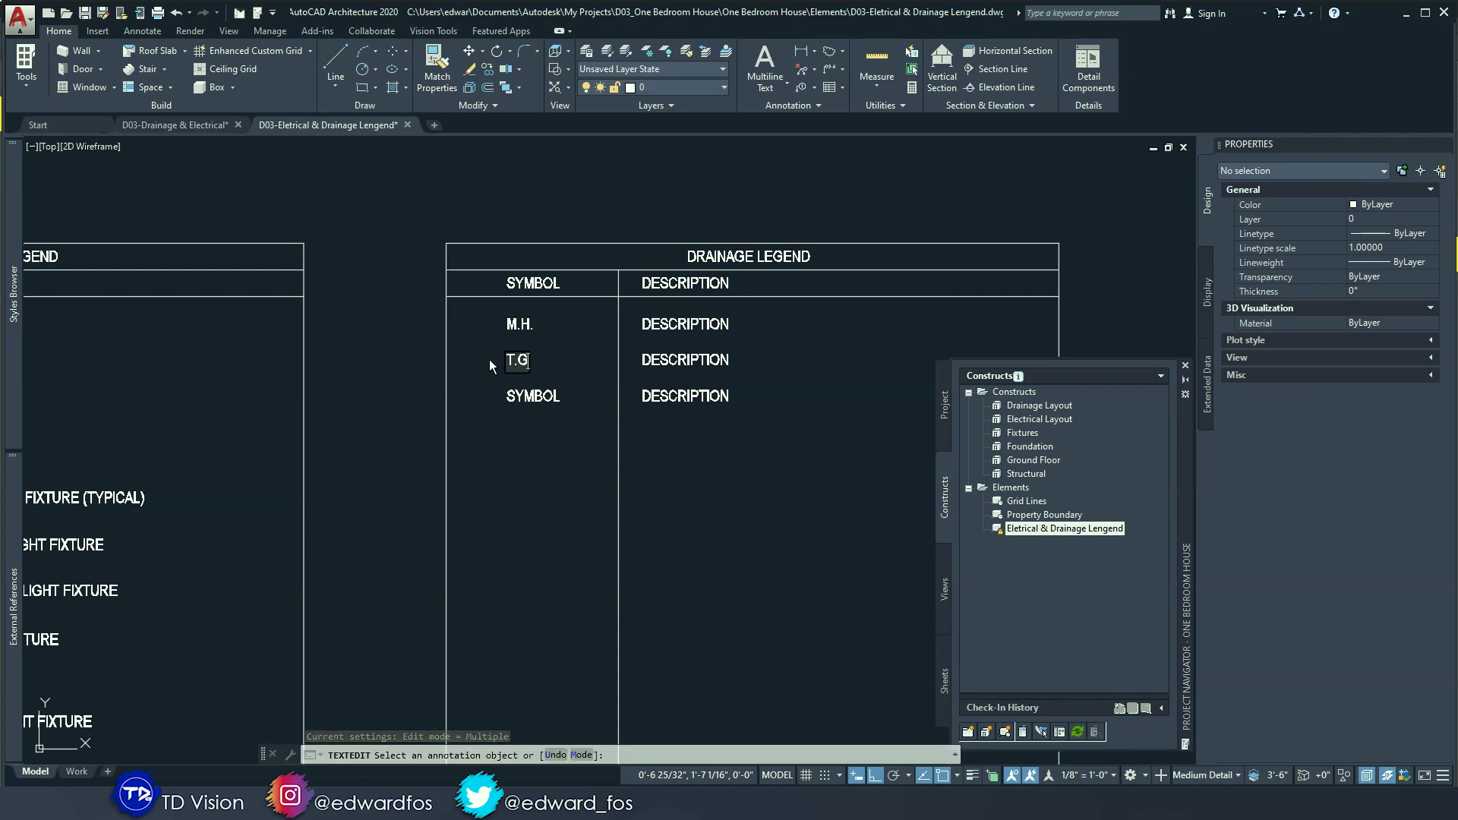
text(.B.)
key(Return)
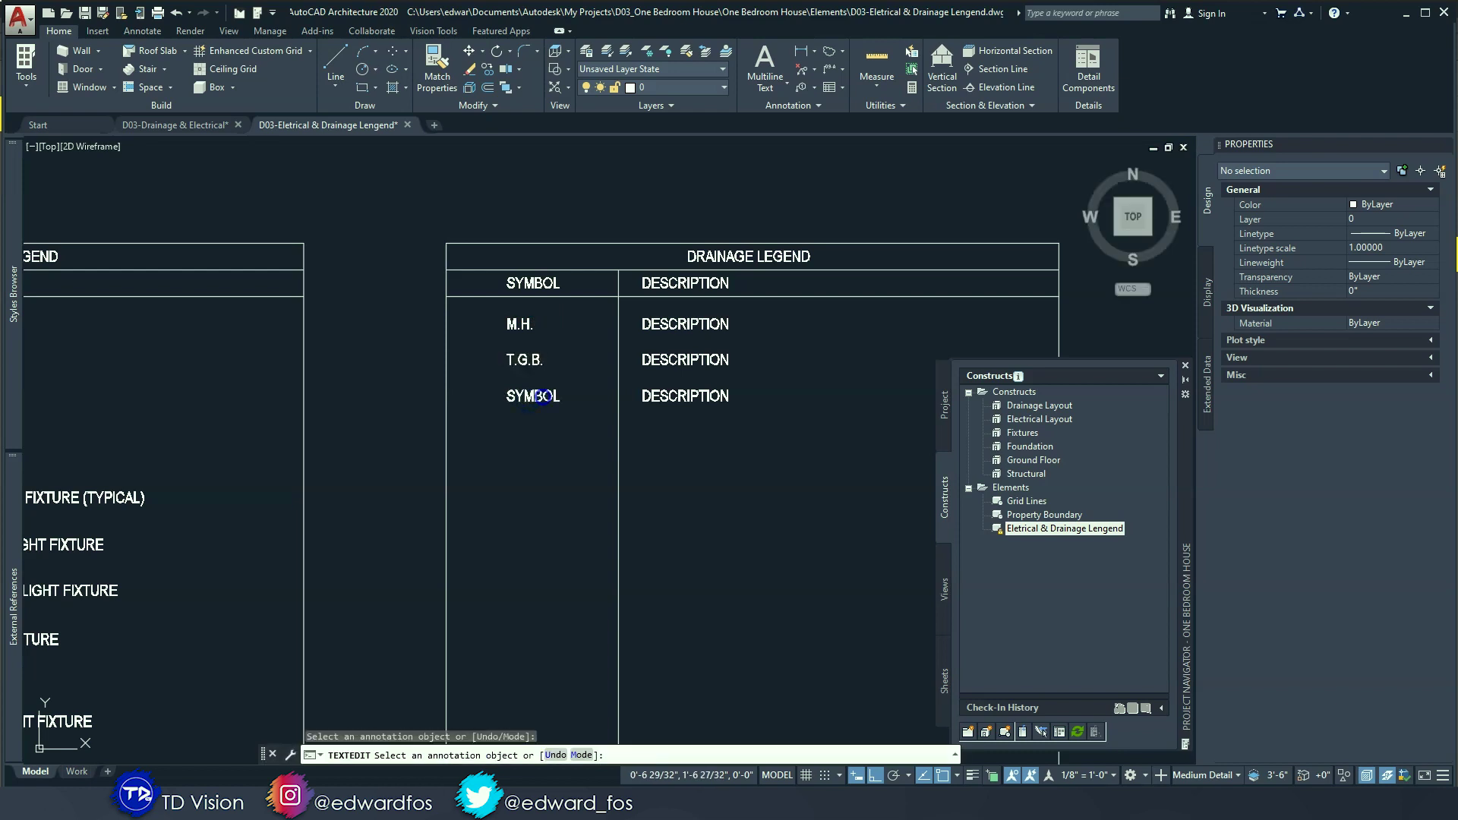
click(543, 397)
text(G.T.B.)
key(Return)
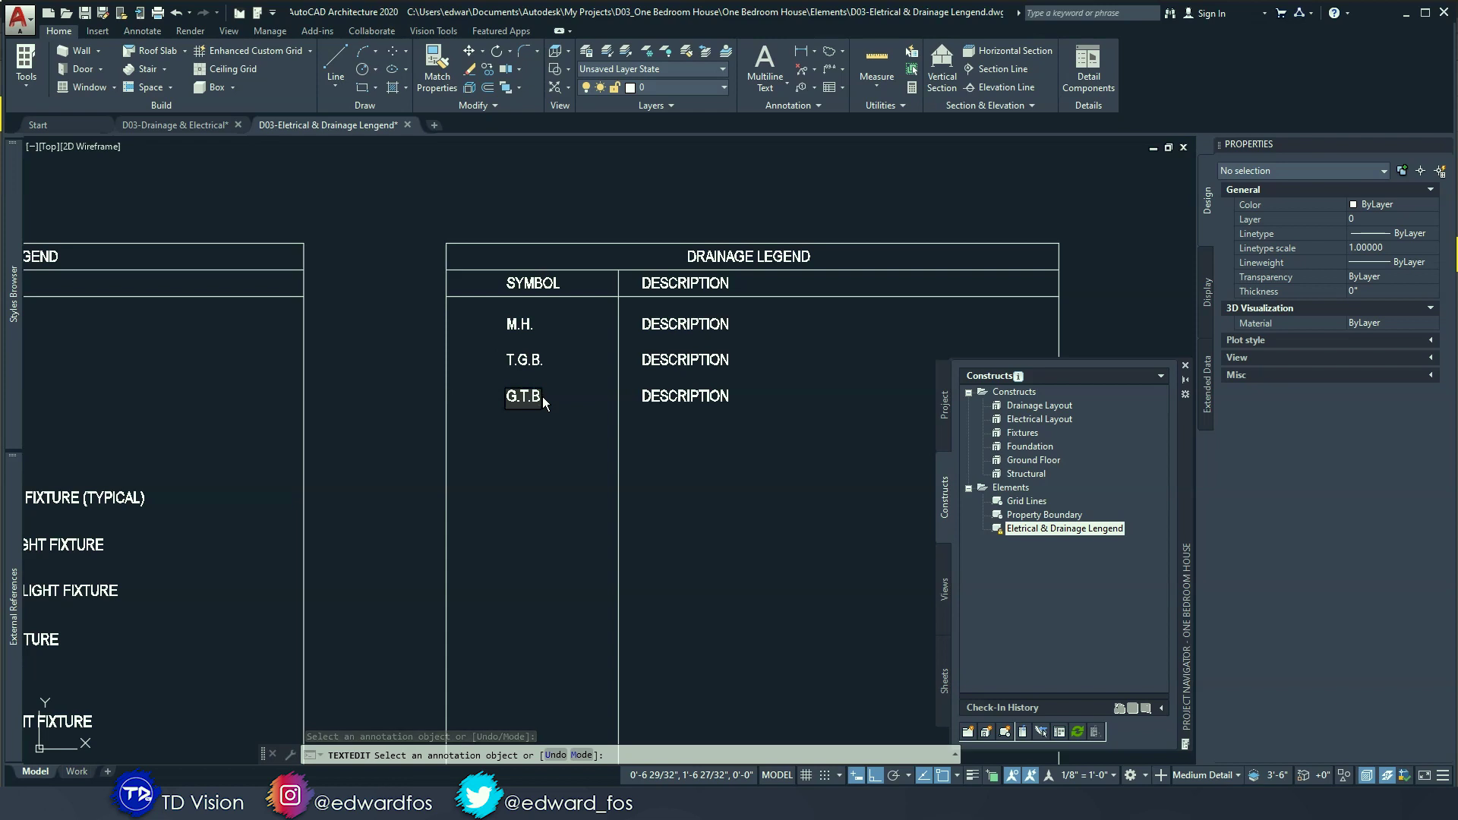
key(Escape)
key(Escape)
double_click(715, 325)
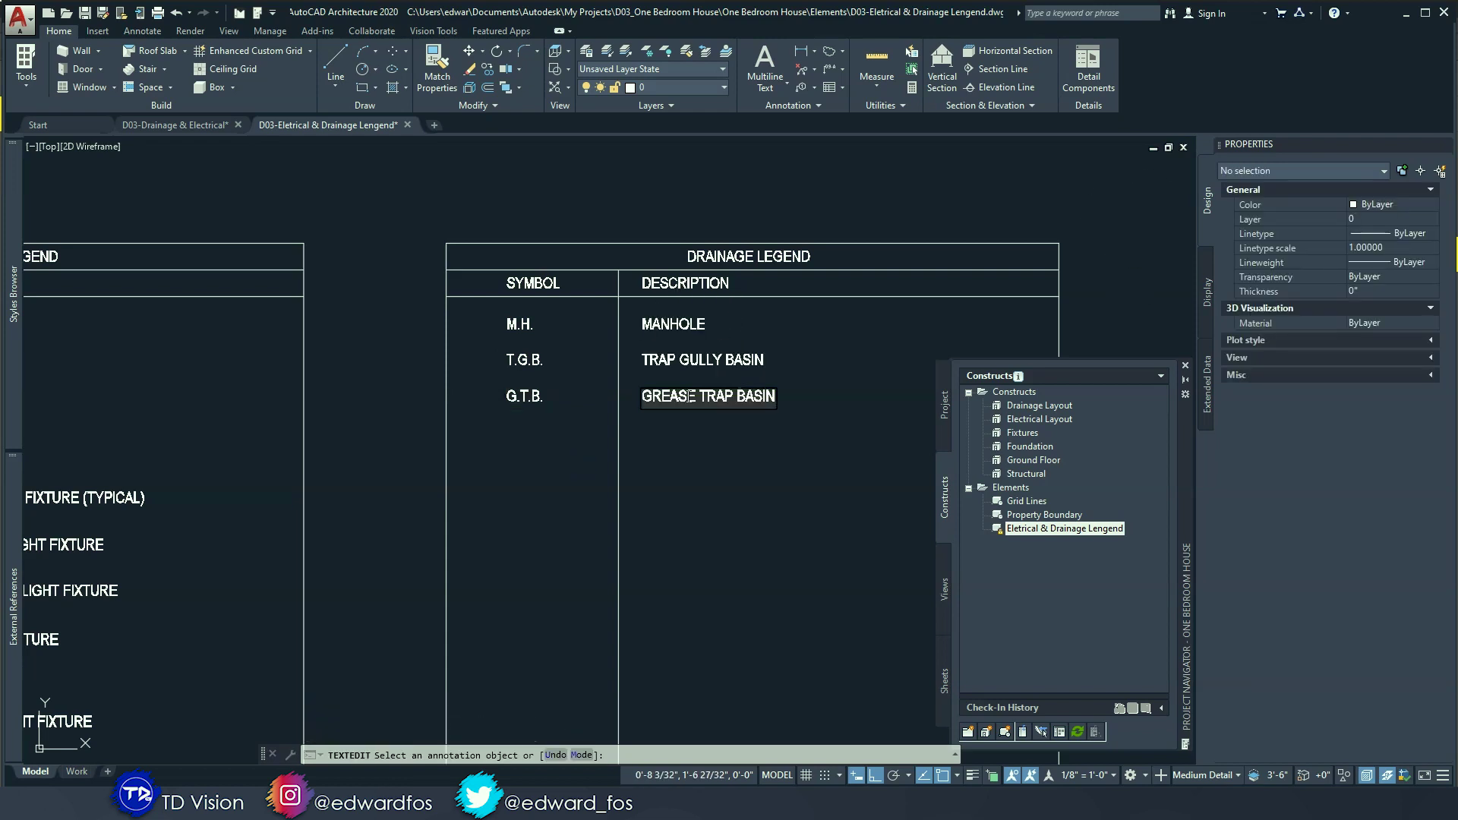
key(Escape)
Step: Copy the horizontal line under the drainage table's headers straight down to just below the GREASE TRAP BASIN row as a closing border
middle_drag(764, 319, 618, 316)
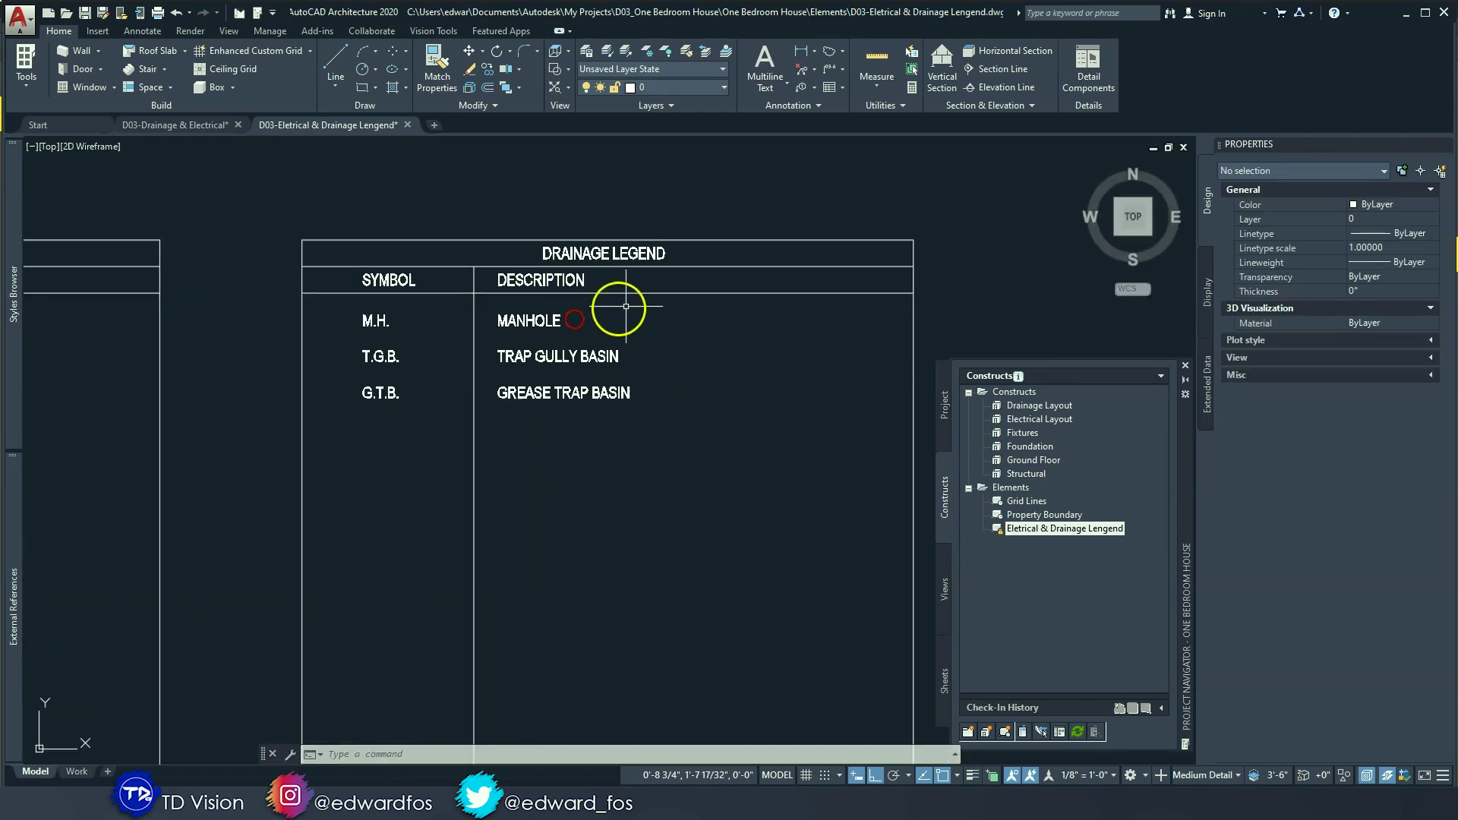
click(632, 296)
click(676, 307)
click(666, 290)
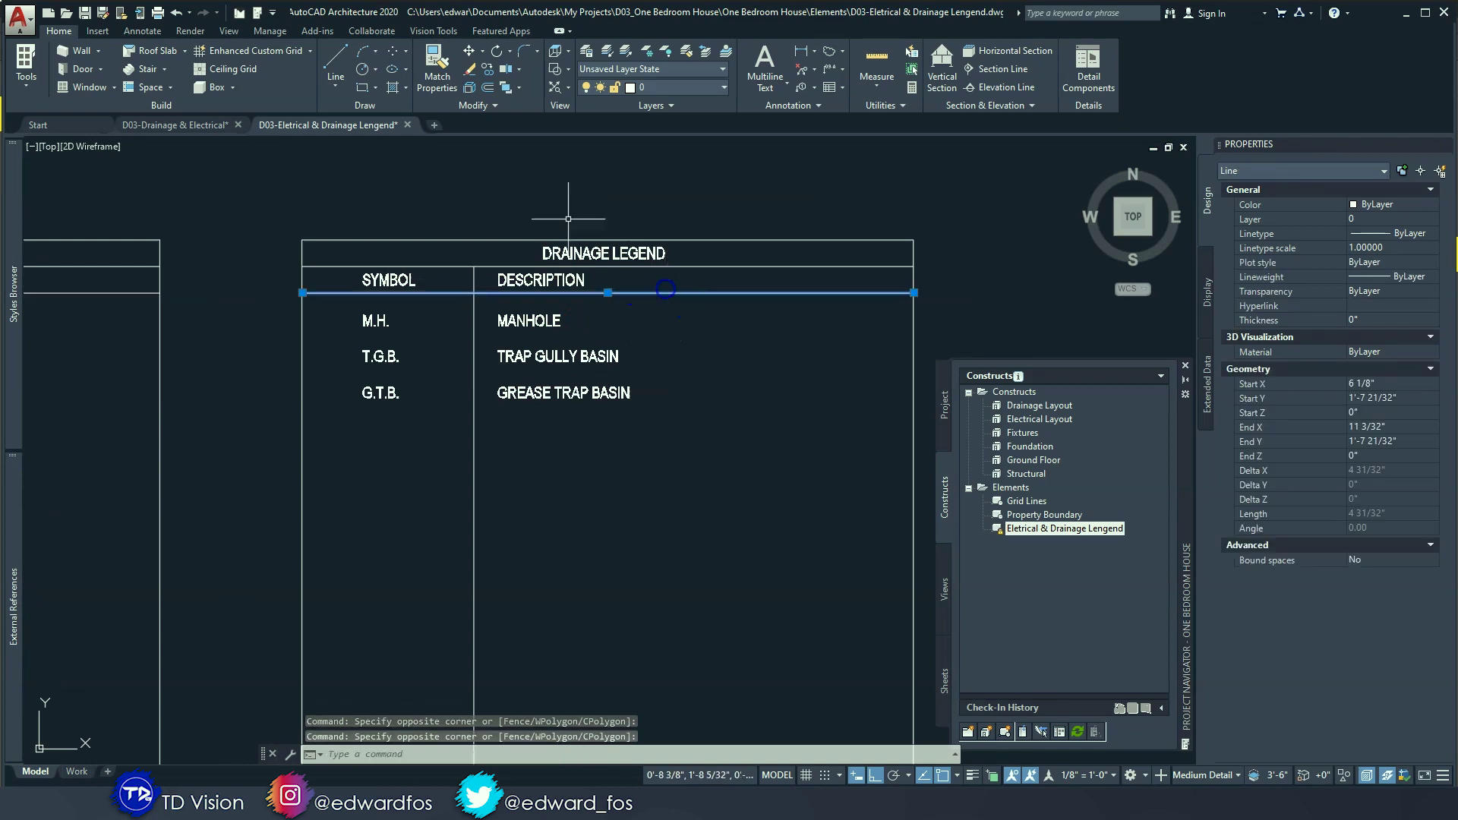
click(494, 75)
click(762, 330)
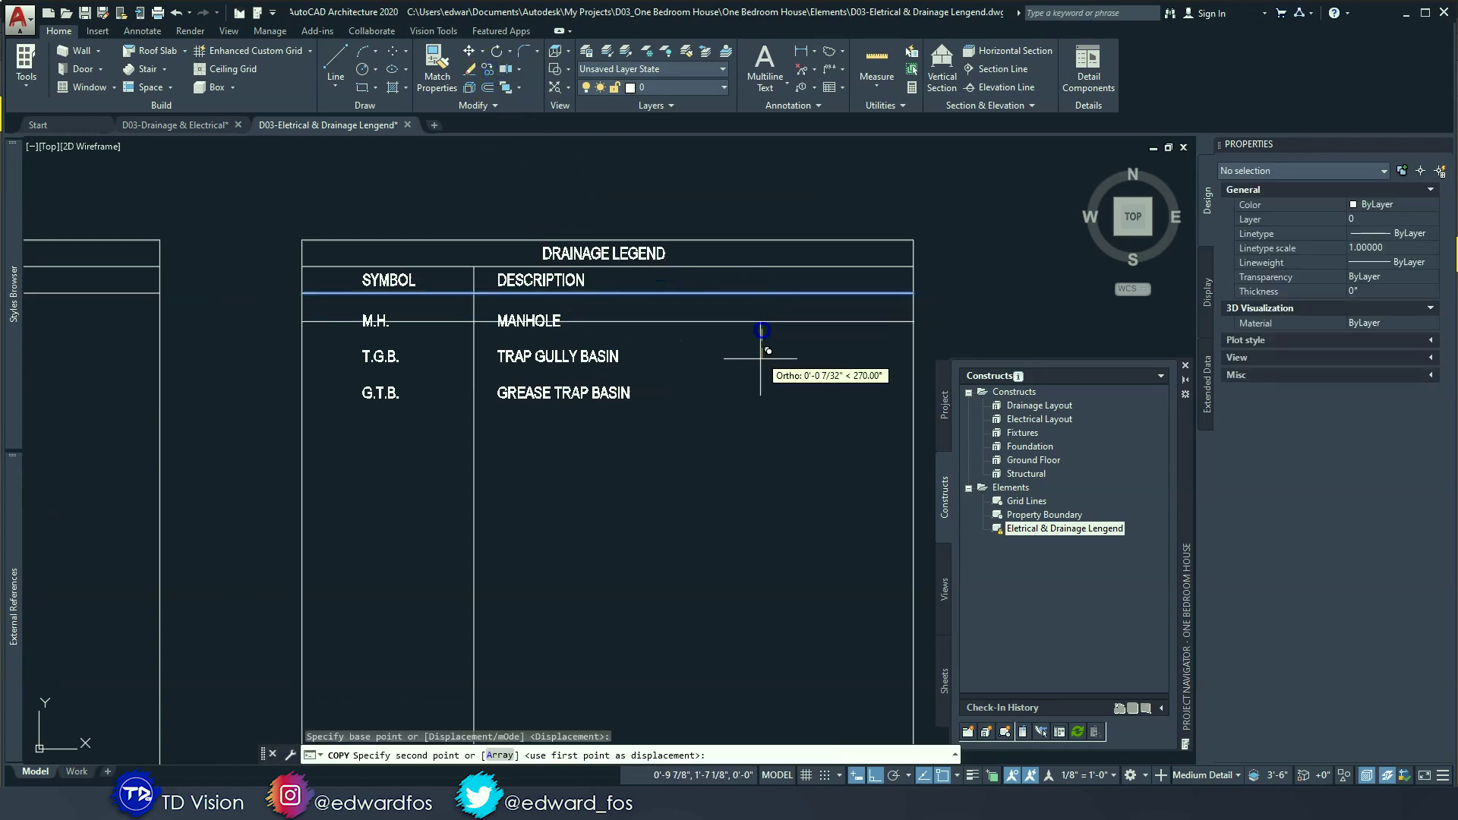
click(793, 455)
key(Escape)
key(Escape)
key(Escape)
Step: Trim the drainage table's three vertical lines where they extend below the new bottom border
scroll(755, 456, down, 4)
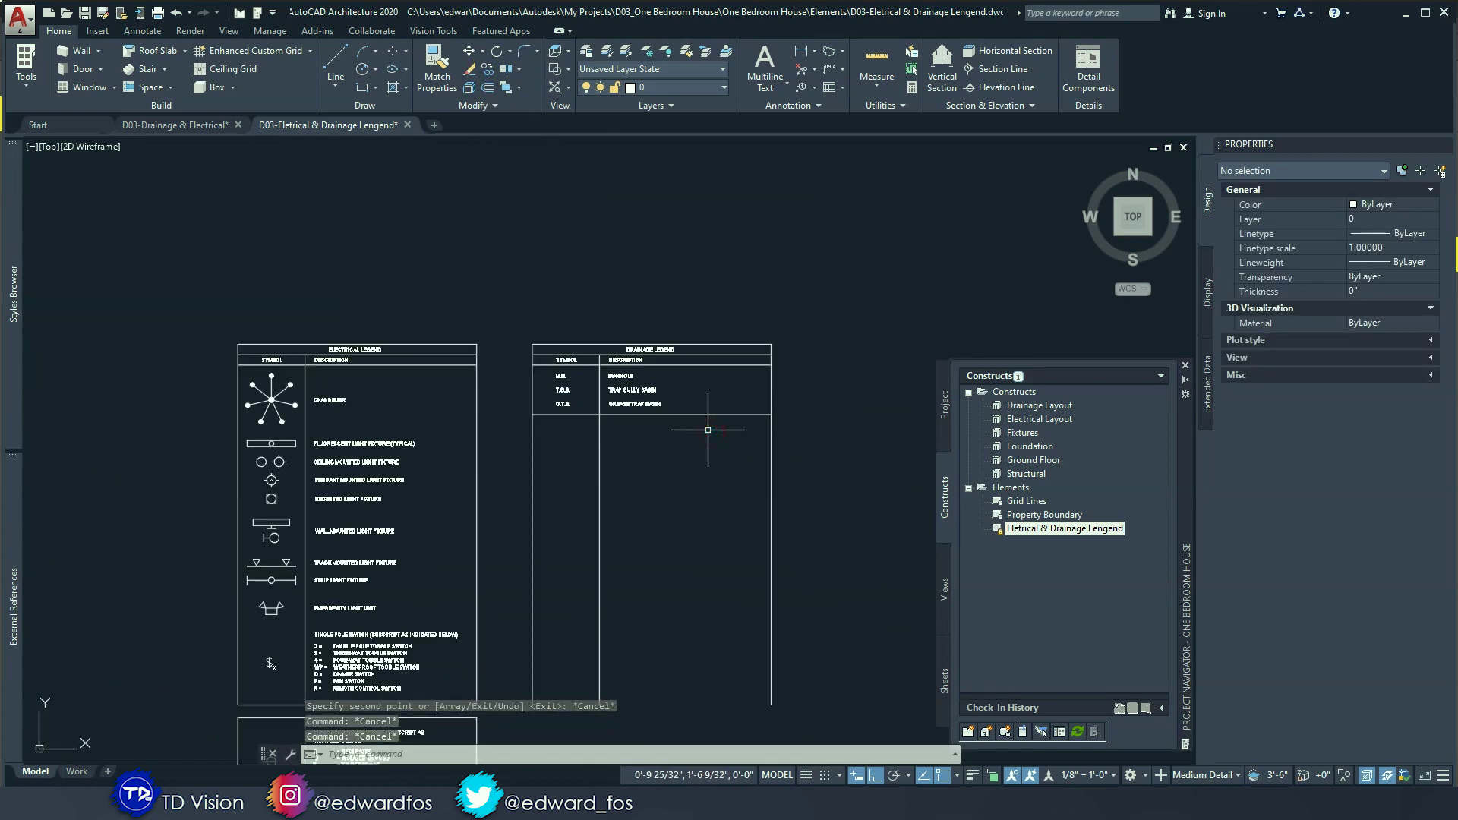
text(tr)
key(Return)
key(Return)
click(848, 536)
click(507, 467)
key(Escape)
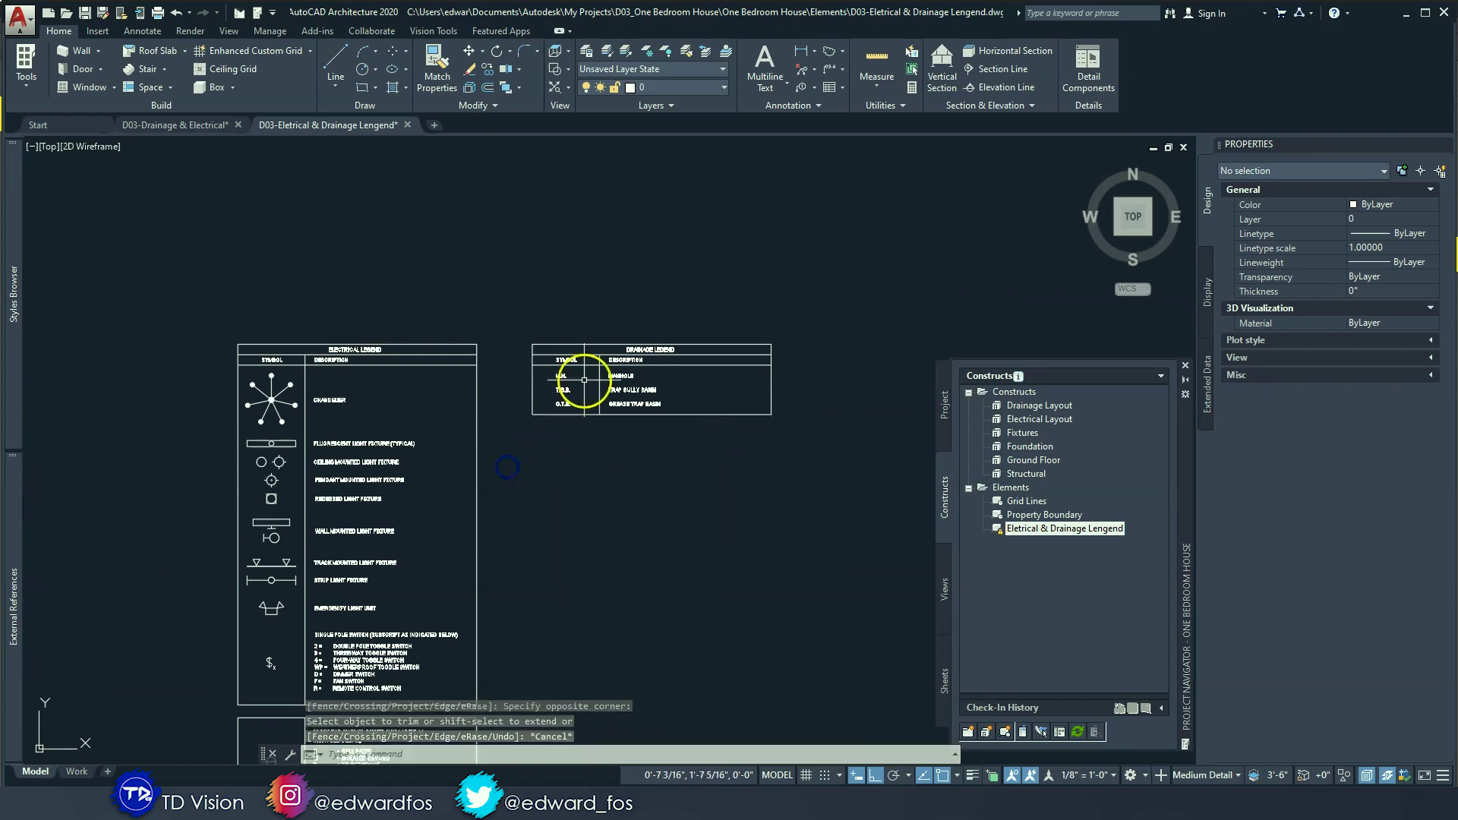
Step: Check the finished drainage table, fit both legends in view and save the legend element drawing
scroll(584, 380, up, 4)
middle_drag(467, 442, 454, 445)
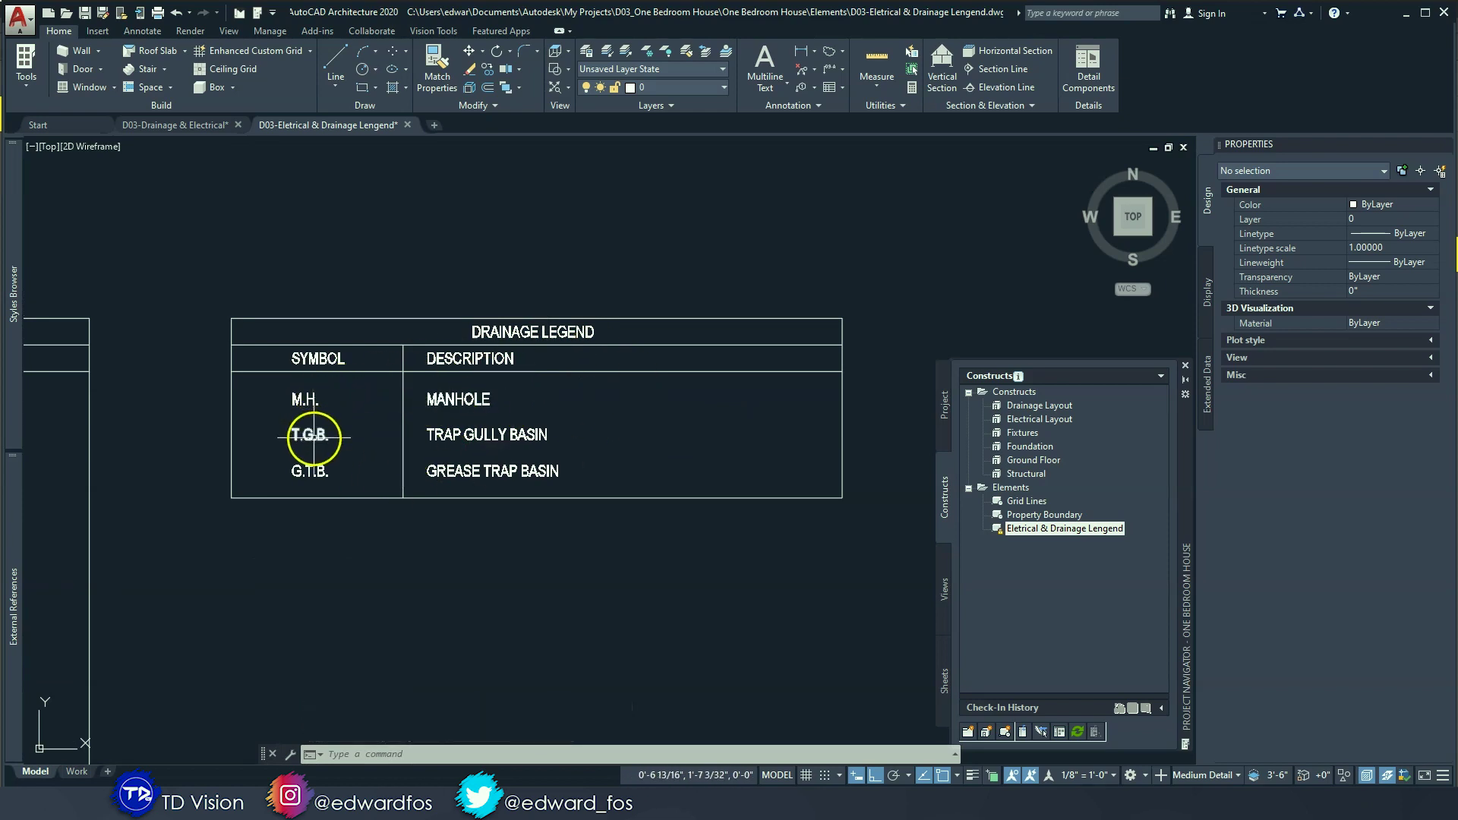
middle_click(521, 433)
middle_click(521, 433)
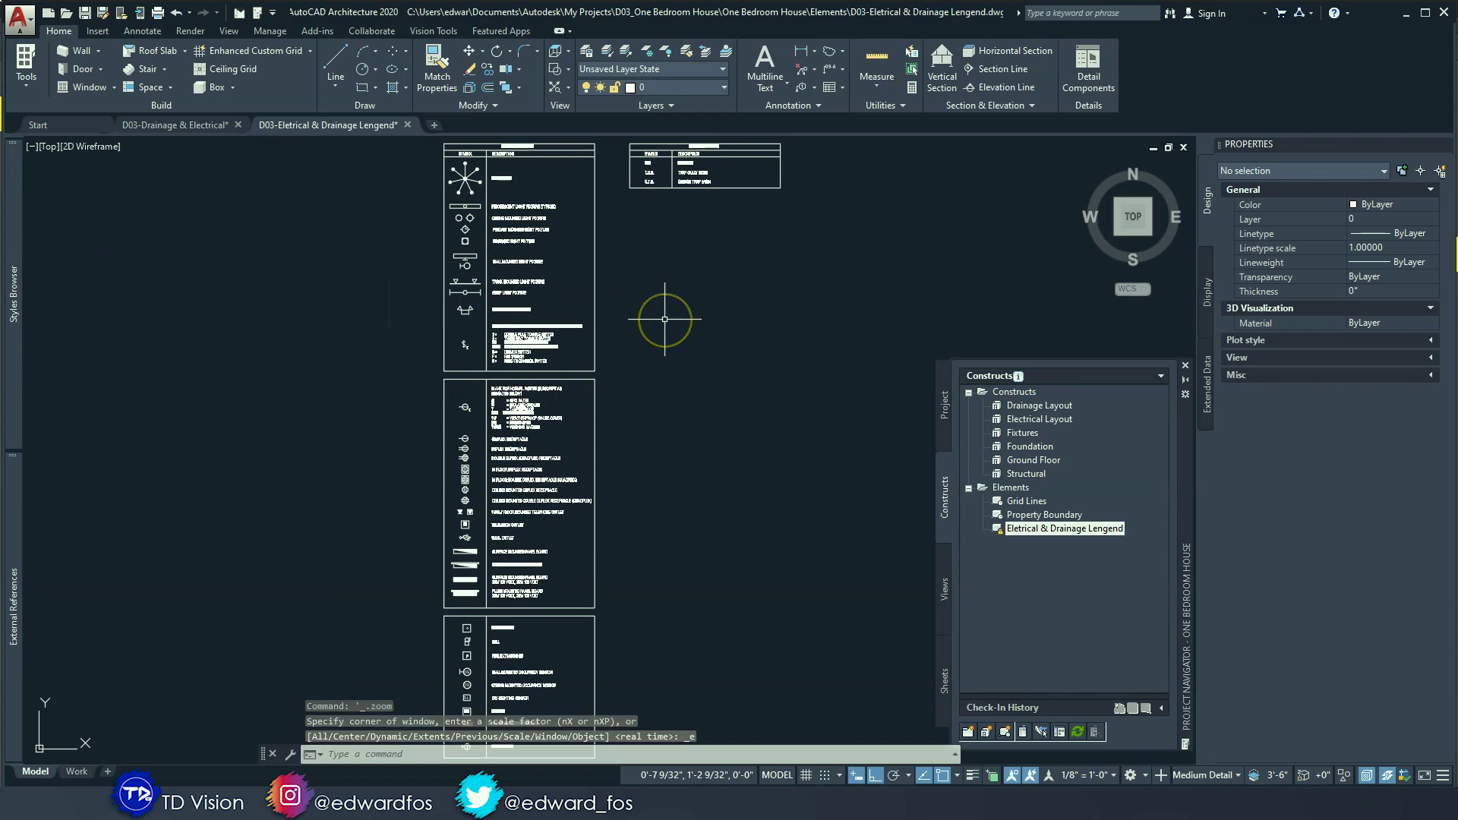
key(ctrl+s)
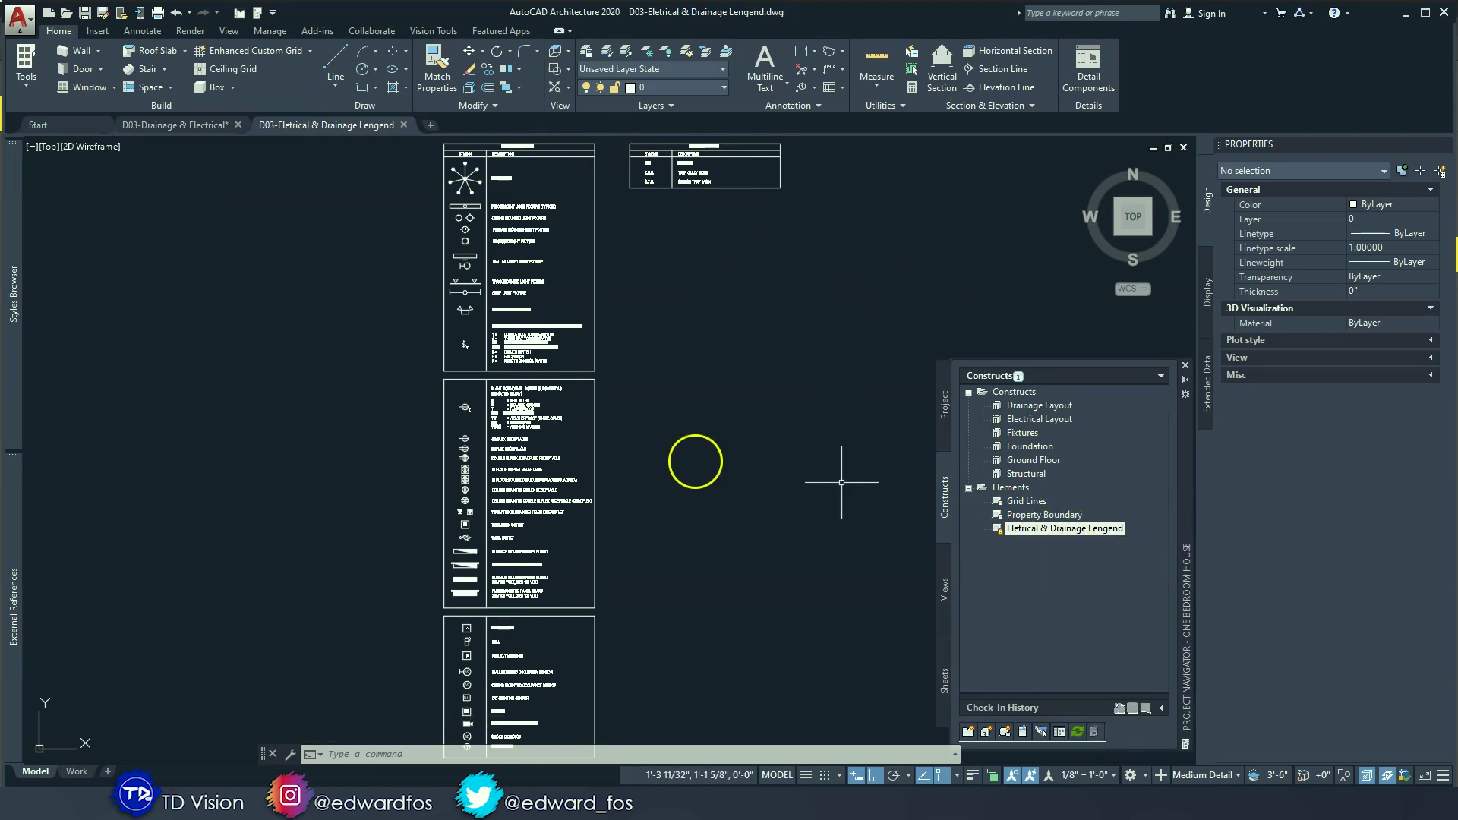
Step: Switch to the D03-Drainage & Electrical drawing and overlay the Eletrical & Drainage Lengend element as an external reference
click(176, 124)
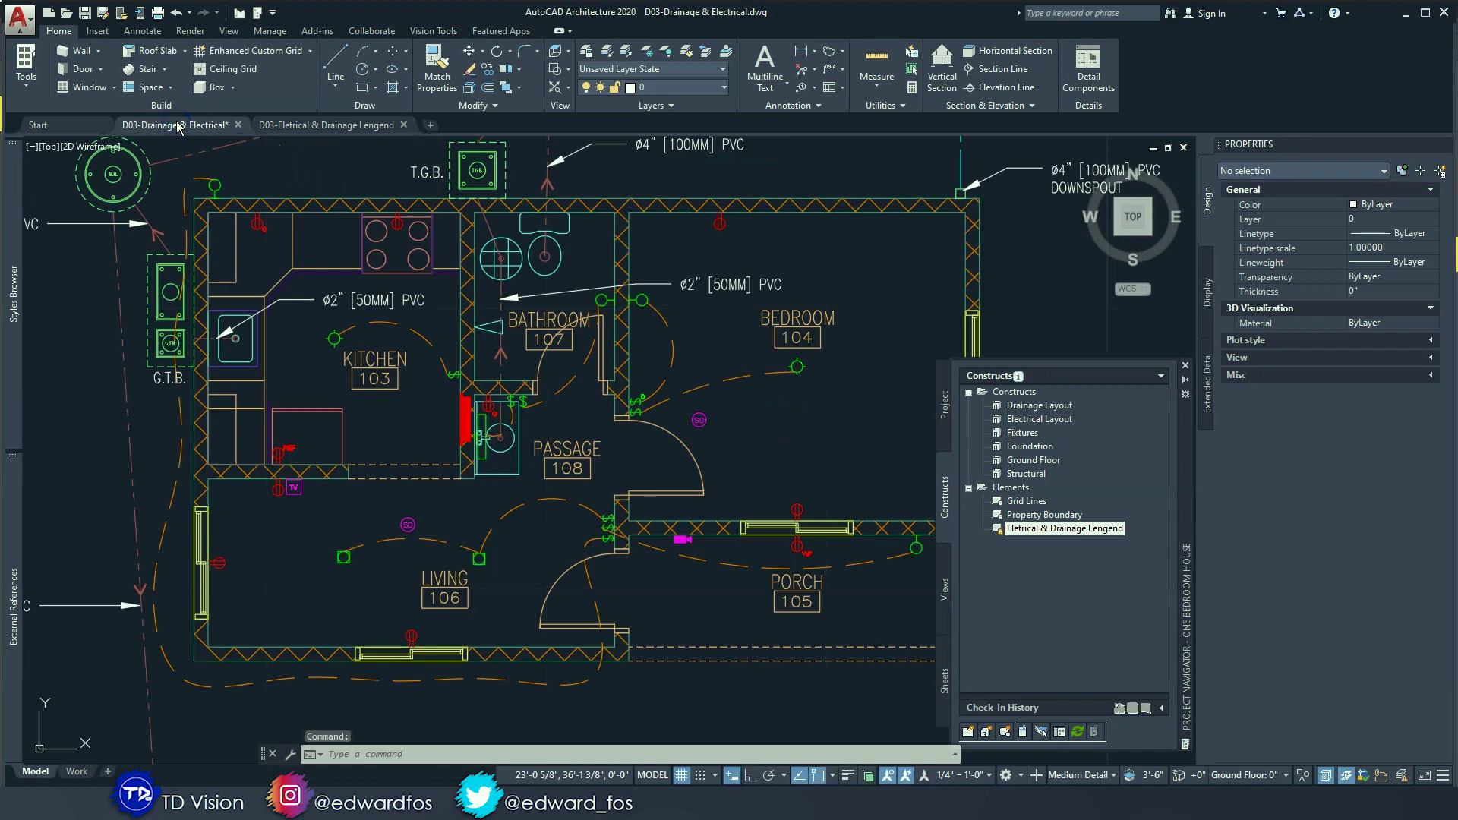
middle_drag(622, 543, 644, 425)
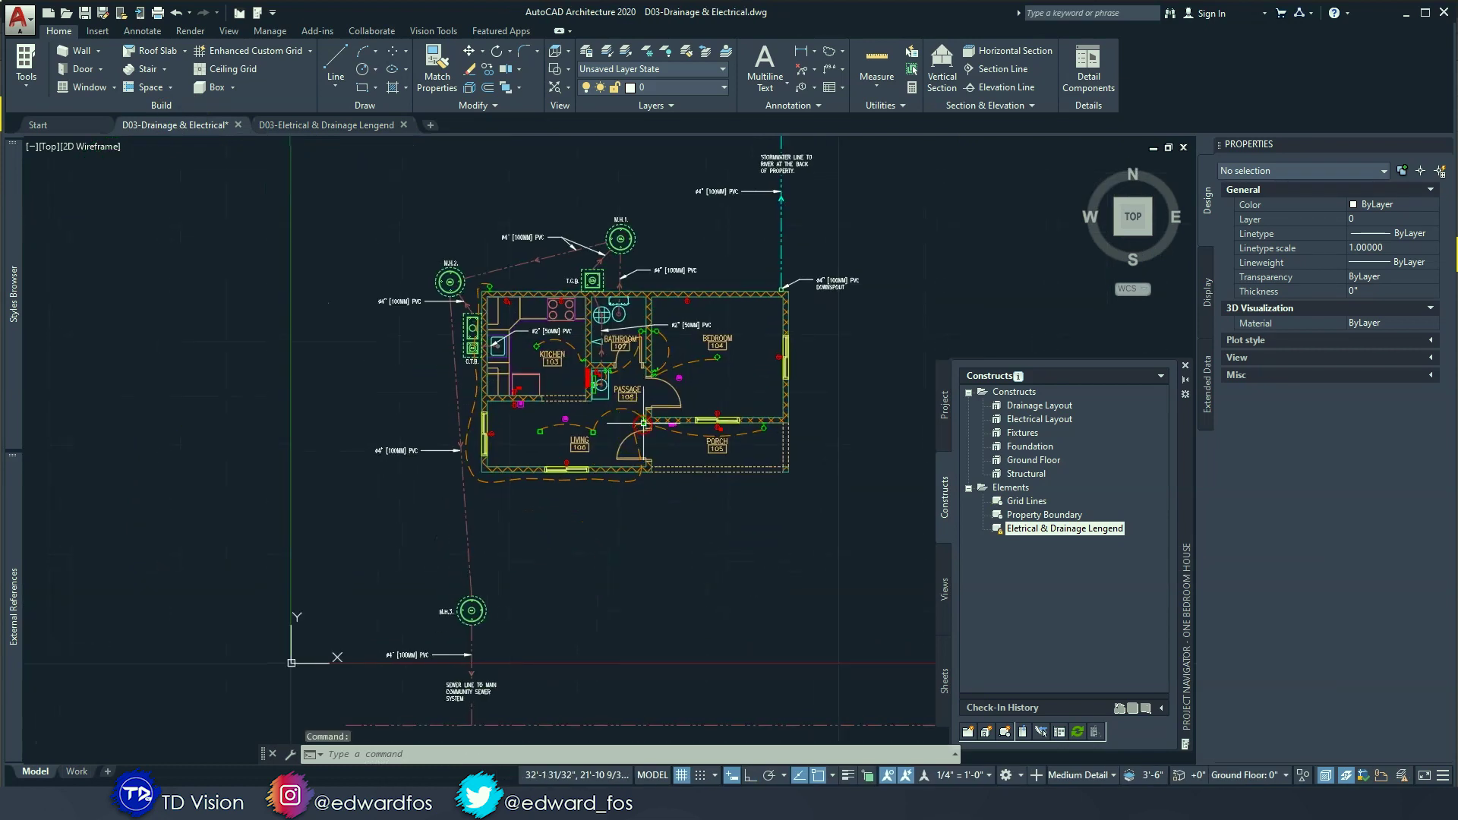
right_click(1039, 532)
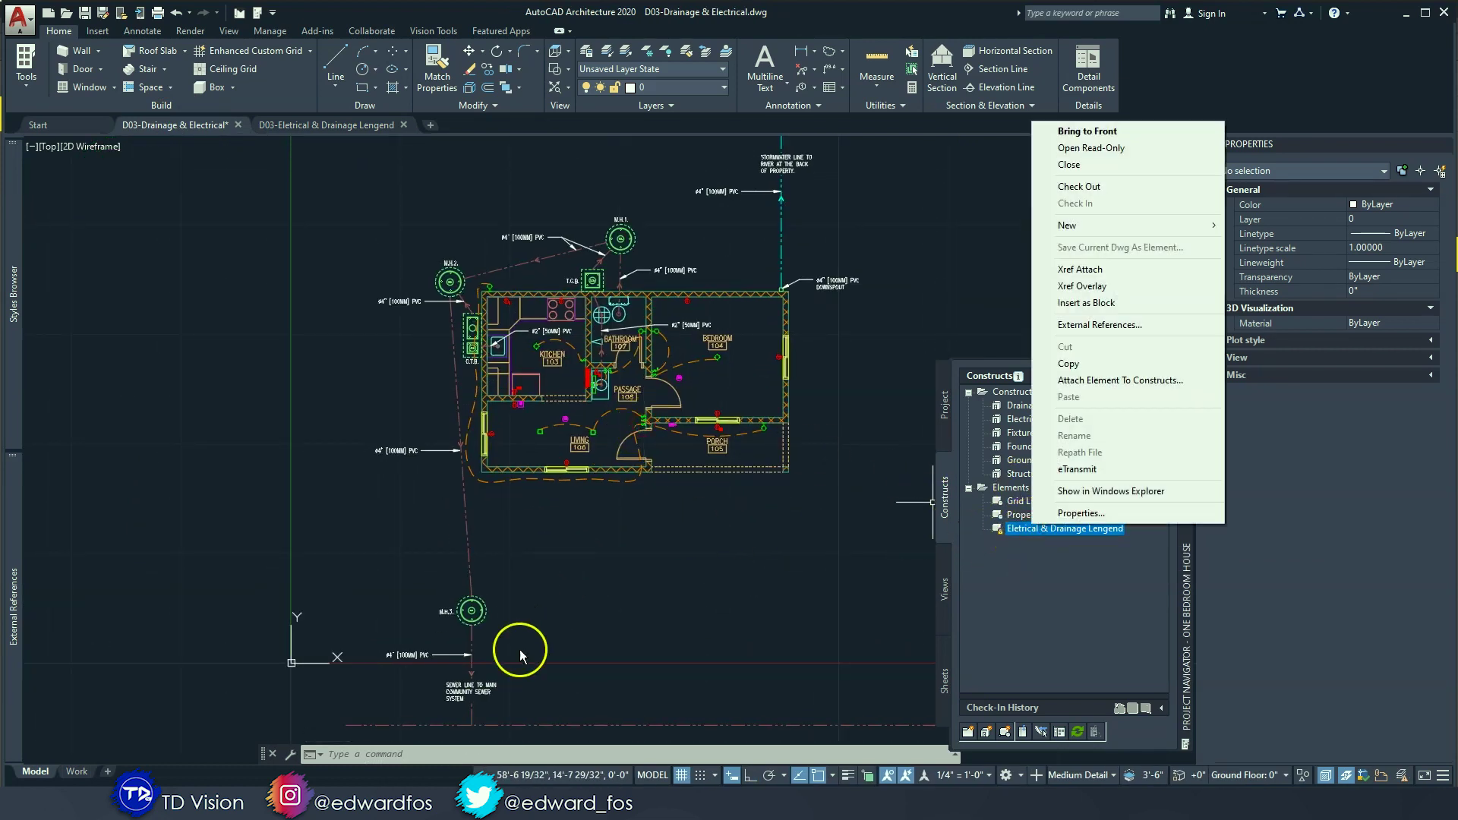
click(1104, 286)
Step: Examine the overlaid legend reference at the drawing origin, comparing its size and legibility with the house plan
middle_drag(389, 584, 607, 430)
scroll(538, 505, up, 1)
scroll(538, 505, up, 10)
click(612, 241)
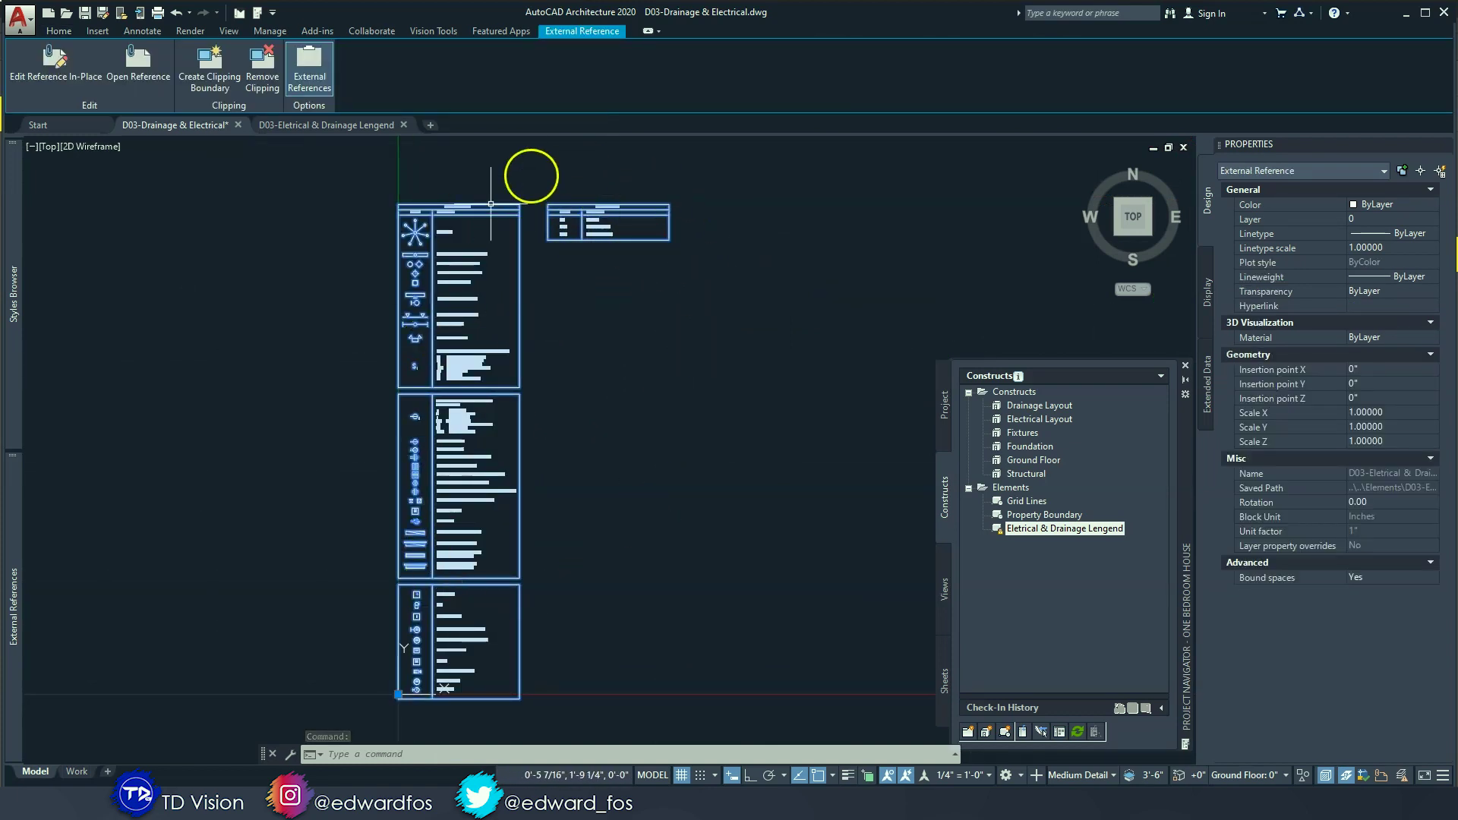
scroll(481, 368, down, 6)
scroll(475, 343, up, 9)
middle_drag(475, 343, 491, 416)
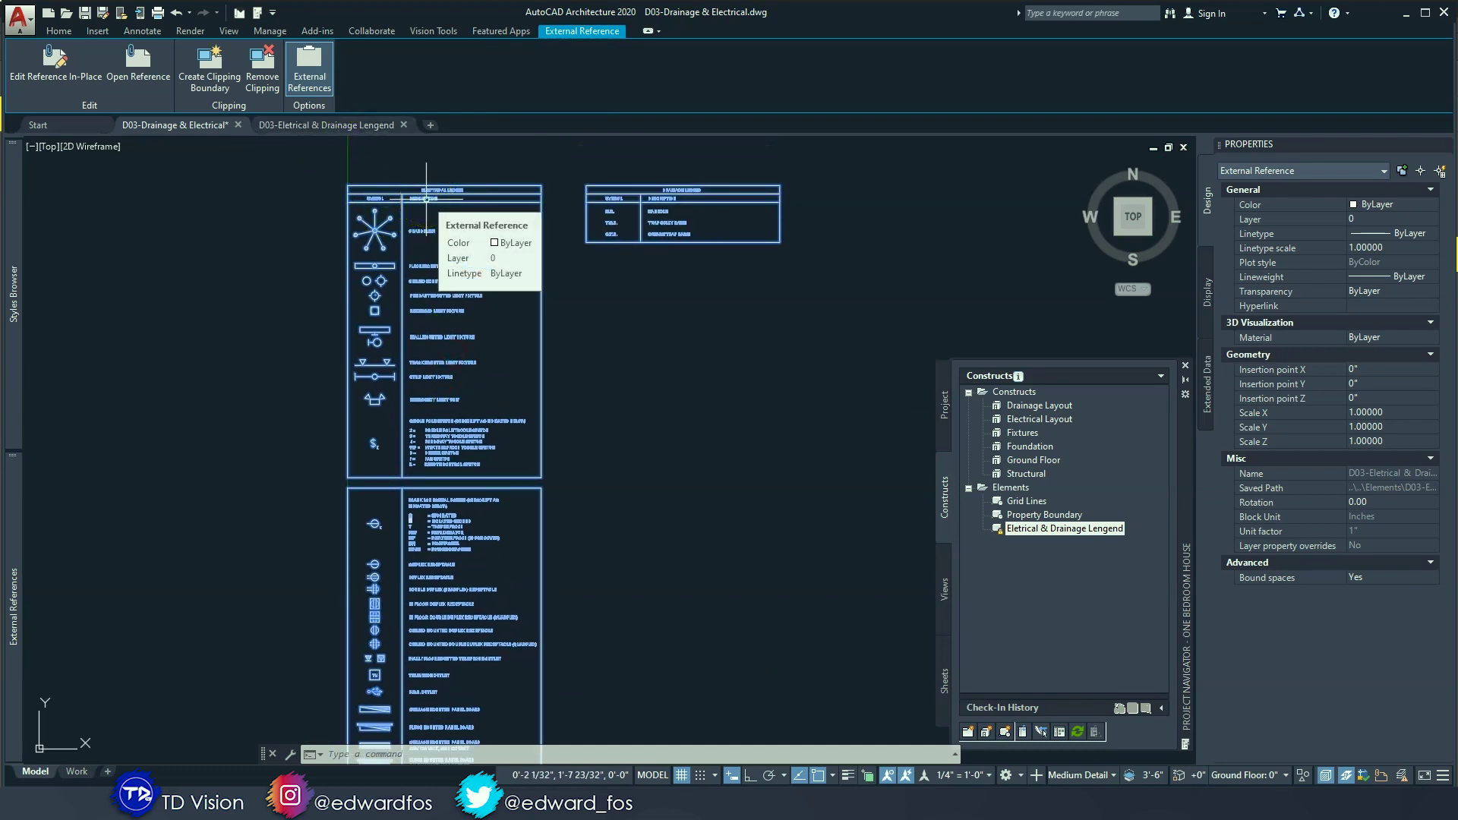
scroll(552, 268, down, 8)
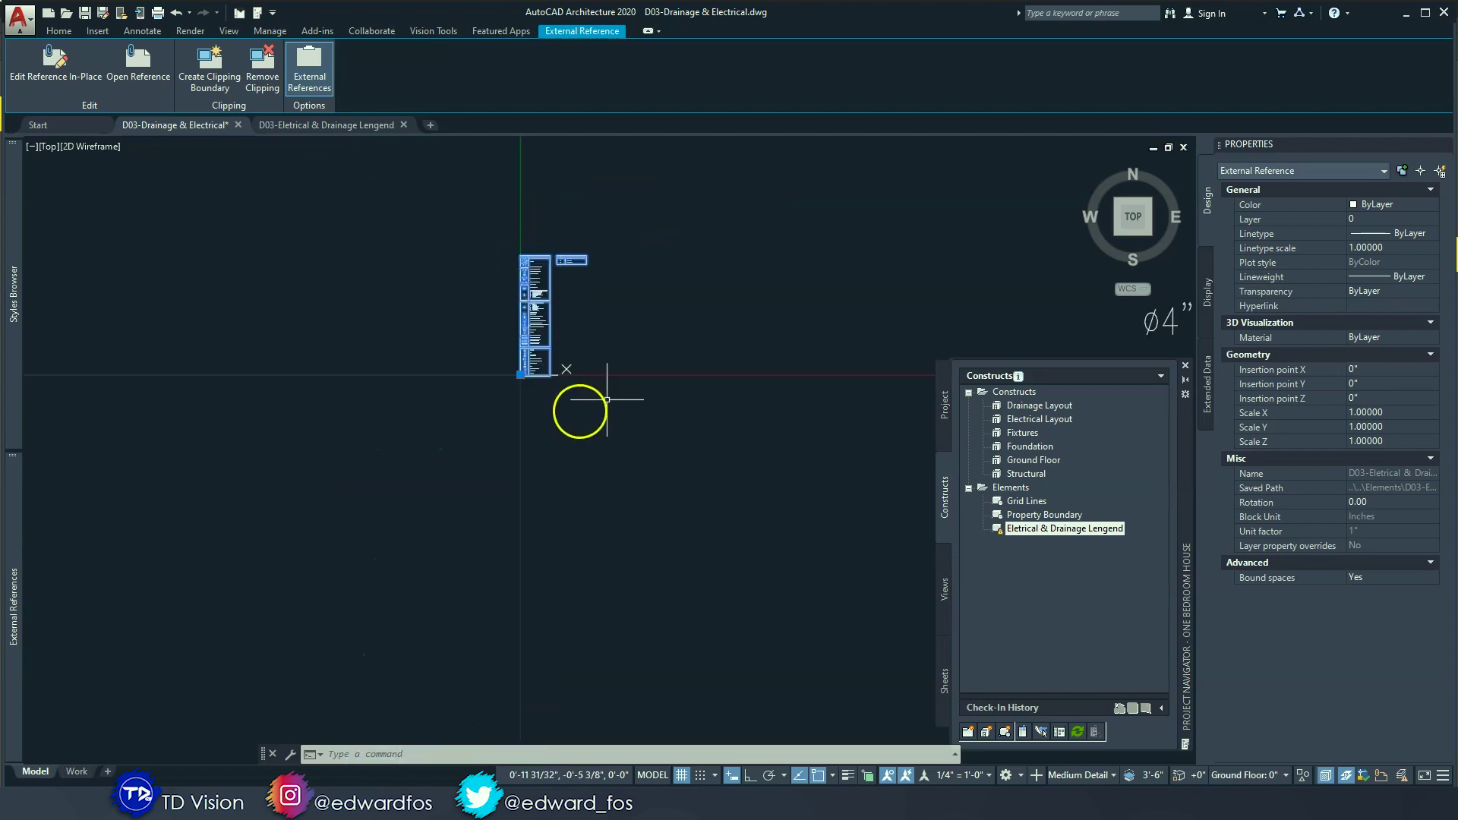
scroll(622, 329, down, 8)
middle_drag(621, 329, 486, 424)
scroll(482, 427, up, 4)
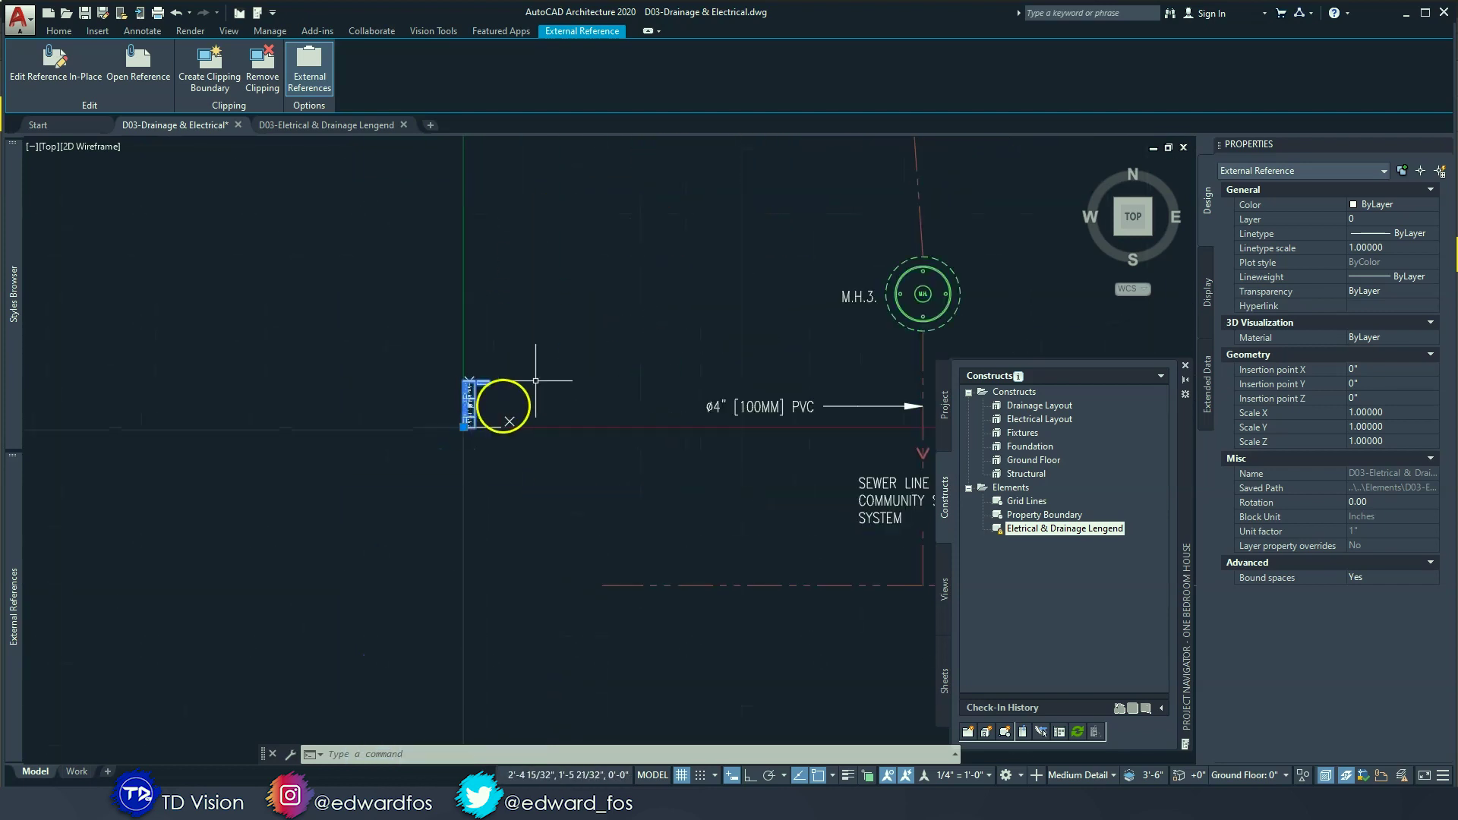
scroll(559, 430, down, 3)
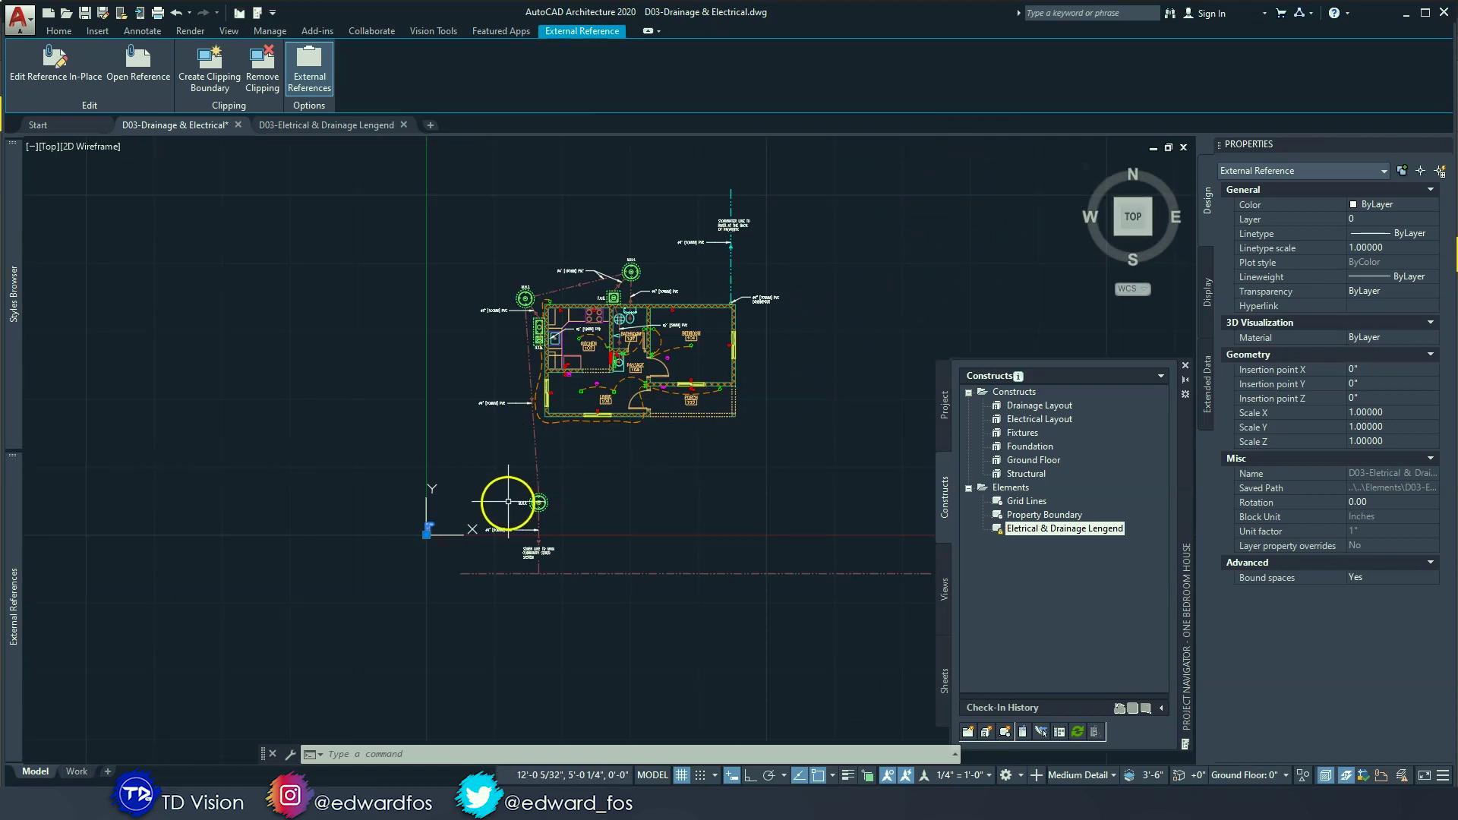
scroll(432, 526, up, 4)
scroll(437, 525, up, 3)
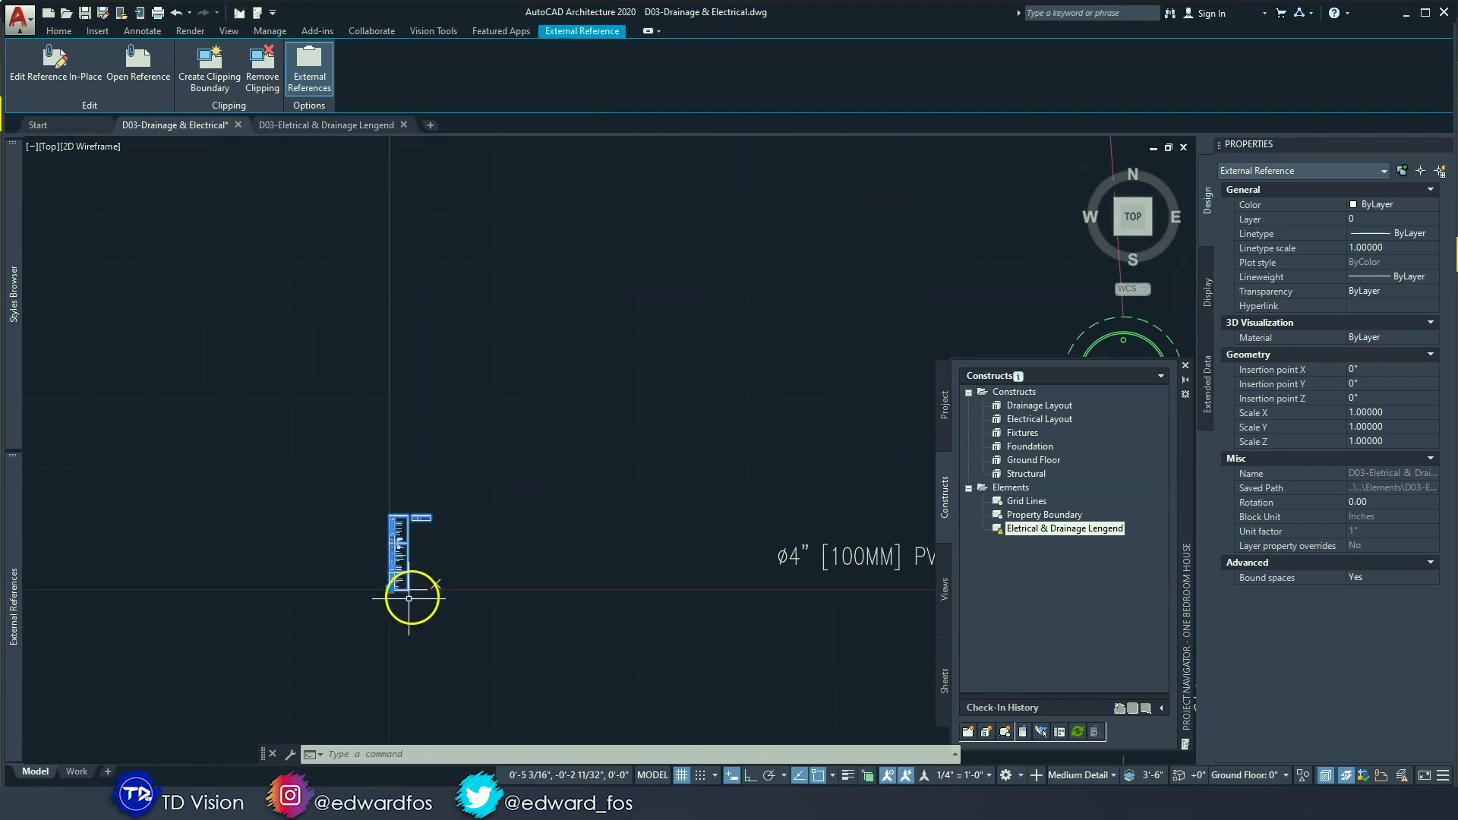
scroll(459, 516, up, 2)
scroll(462, 510, down, 2)
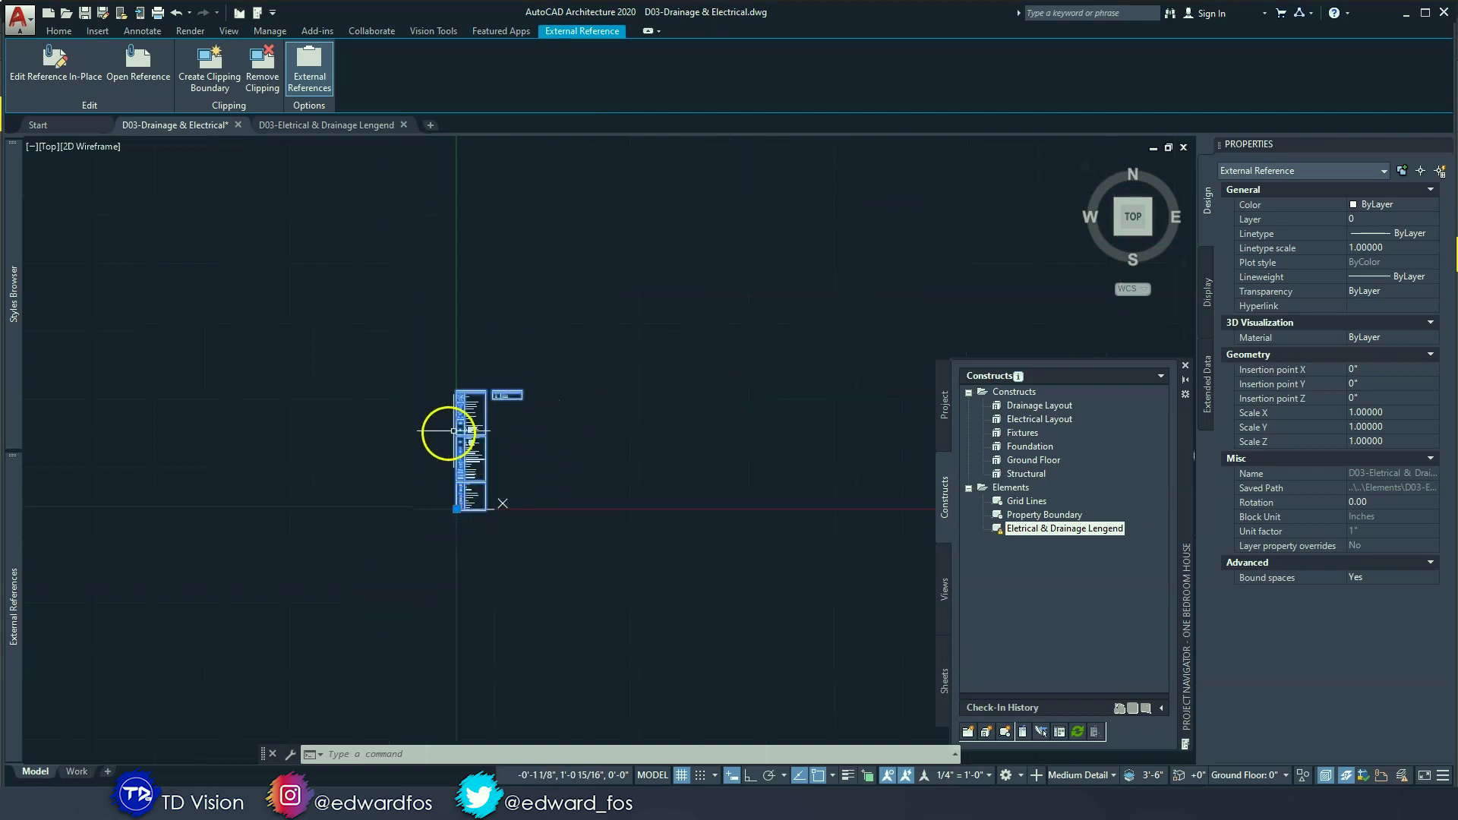
scroll(462, 467, up, 5)
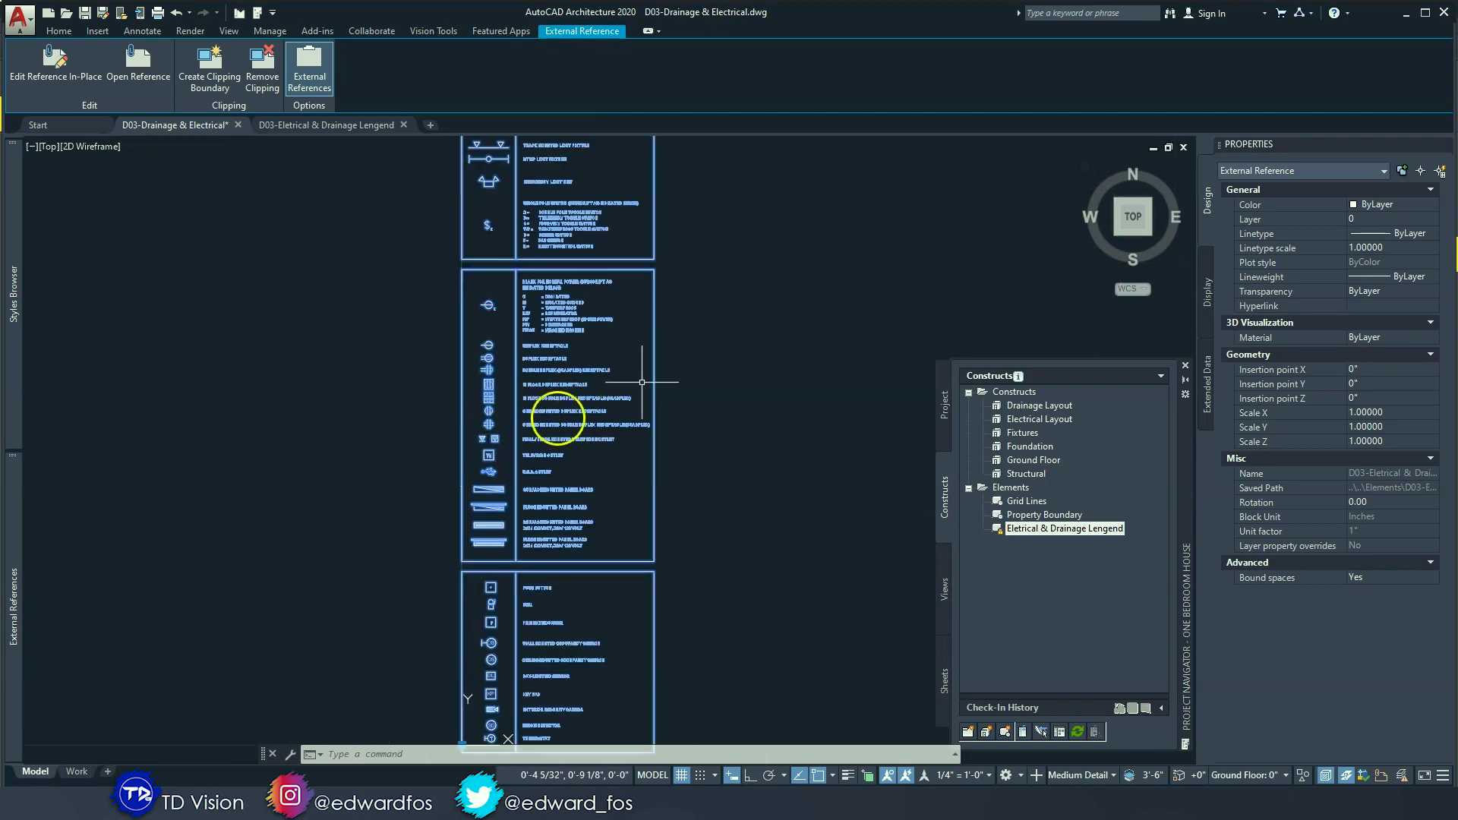
scroll(605, 467, down, 5)
scroll(624, 370, up, 5)
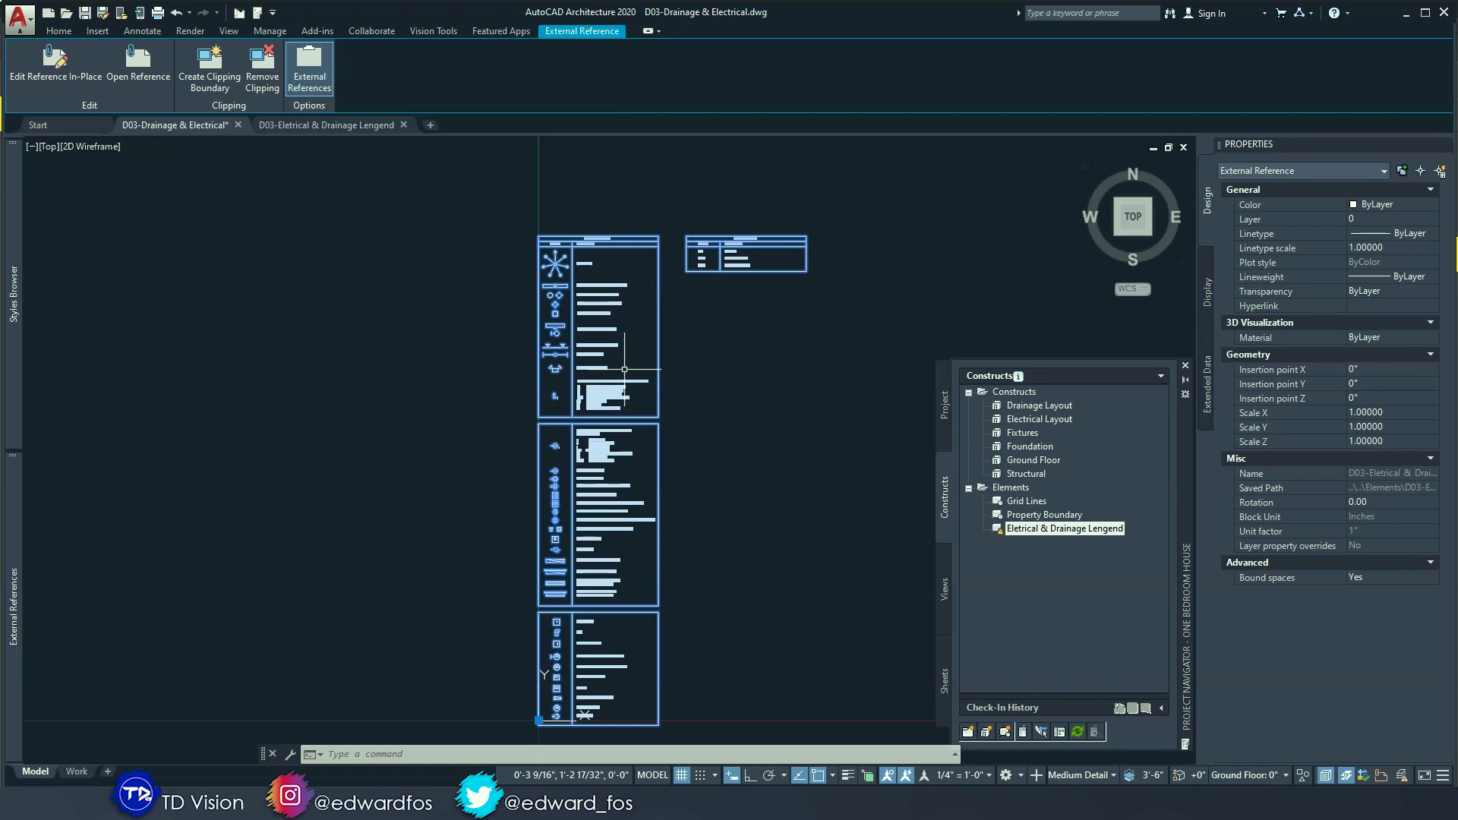
scroll(516, 395, down, 8)
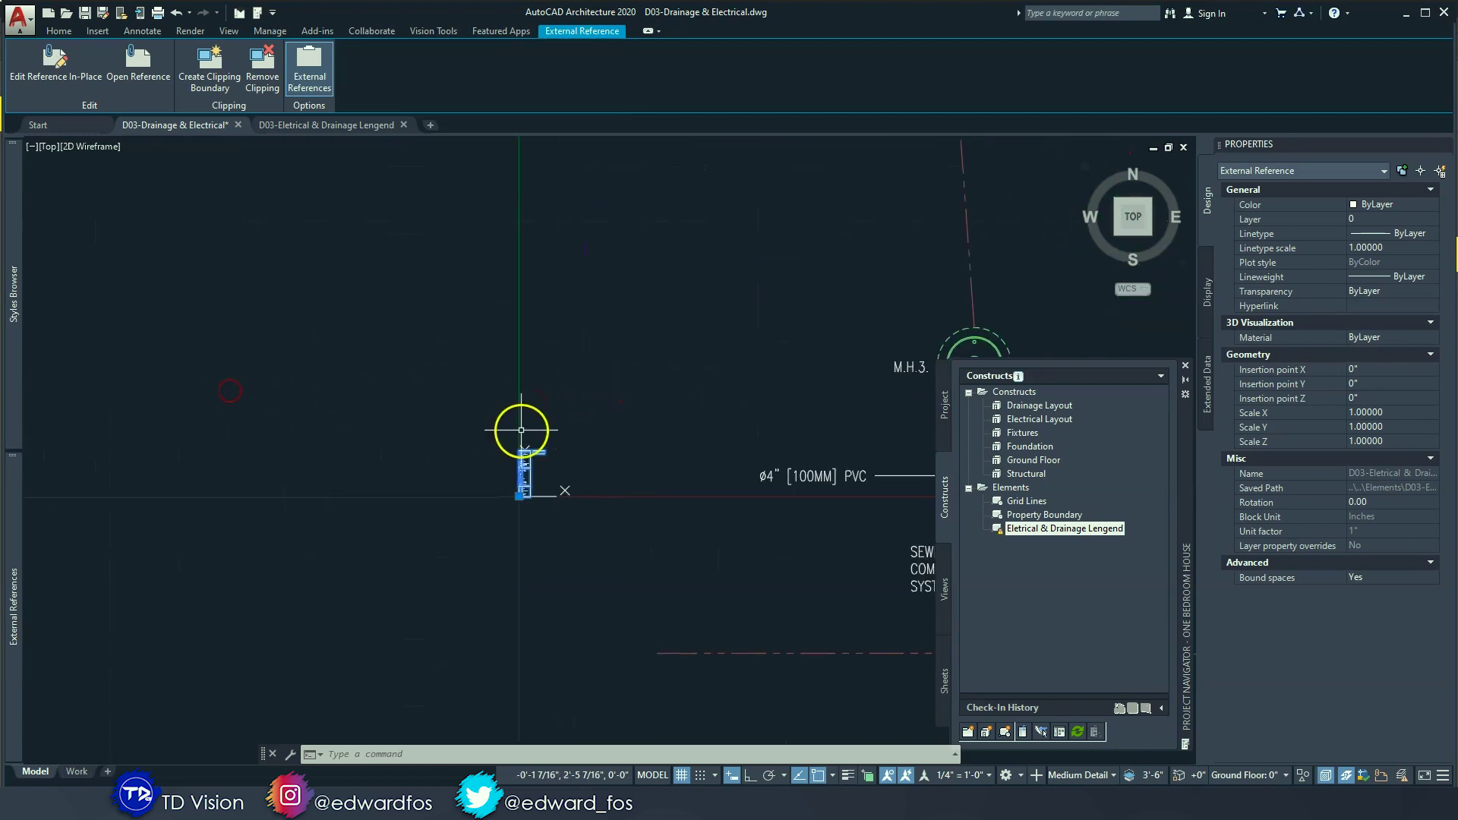
key(Escape)
key(Escape)
middle_drag(592, 428, 326, 430)
scroll(357, 465, down, 4)
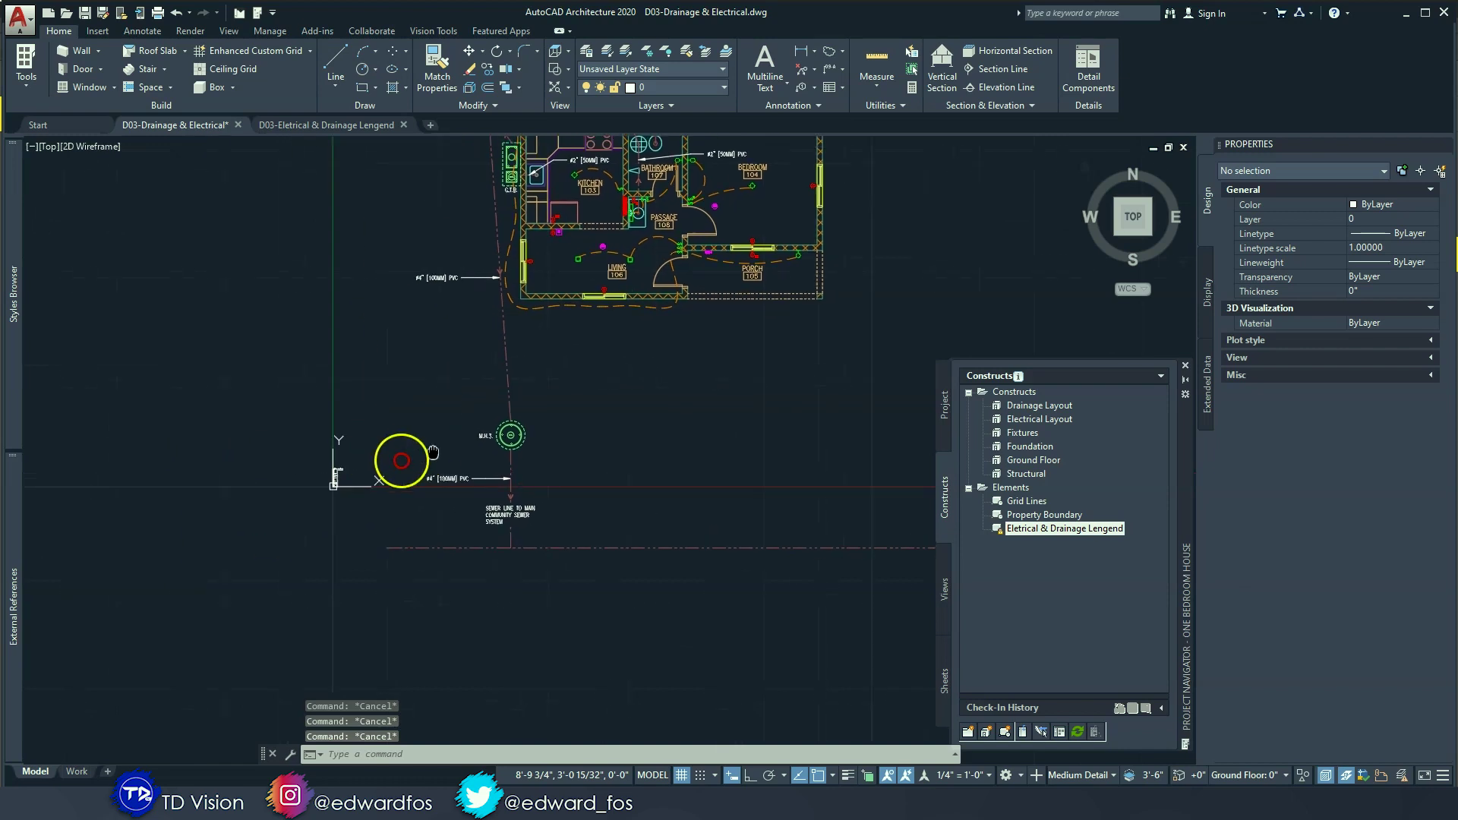
Step: Paste the electrical and plumbing notes into a new multiline text box in the empty area west of the drawing origin
scroll(350, 465, up, 4)
scroll(349, 466, down, 7)
mouse_move(342, 475)
middle_down()
mouse_move(411, 491)
mouse_move(304, 581)
mouse_move(340, 478)
mouse_move(386, 445)
middle_up()
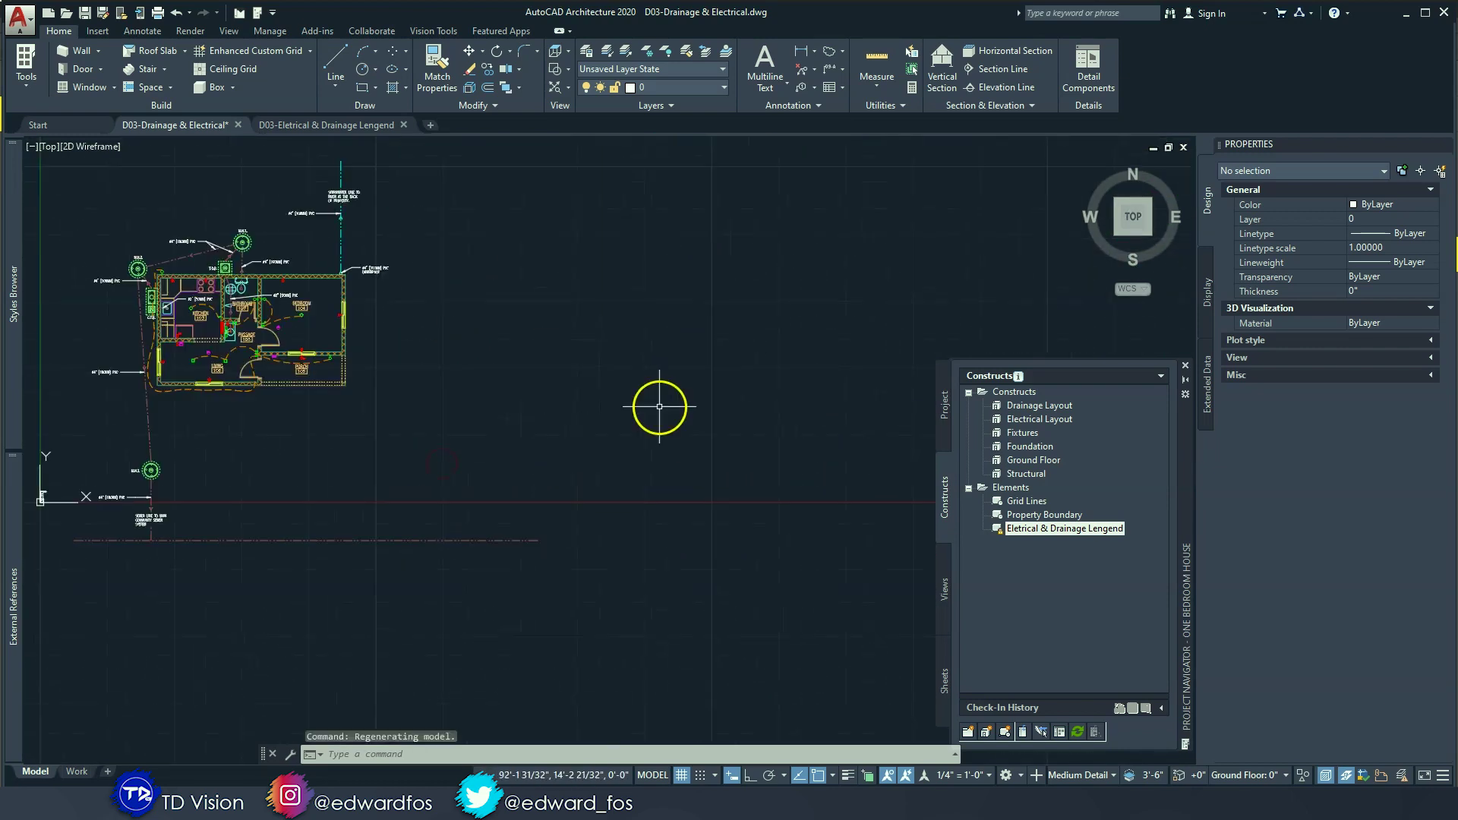
middle_drag(645, 411, 916, 371)
middle_drag(460, 390, 576, 390)
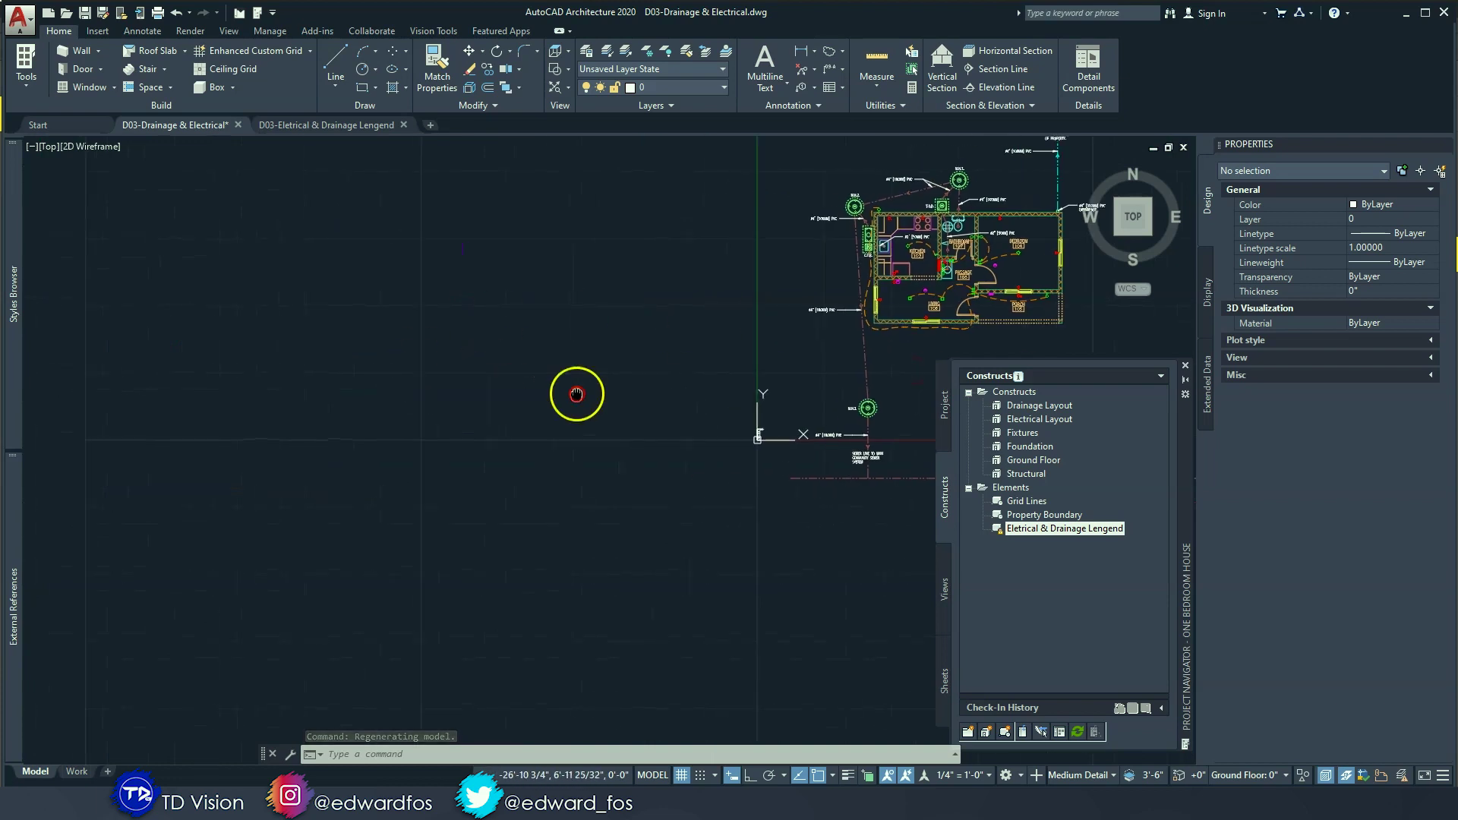
click(765, 66)
click(385, 235)
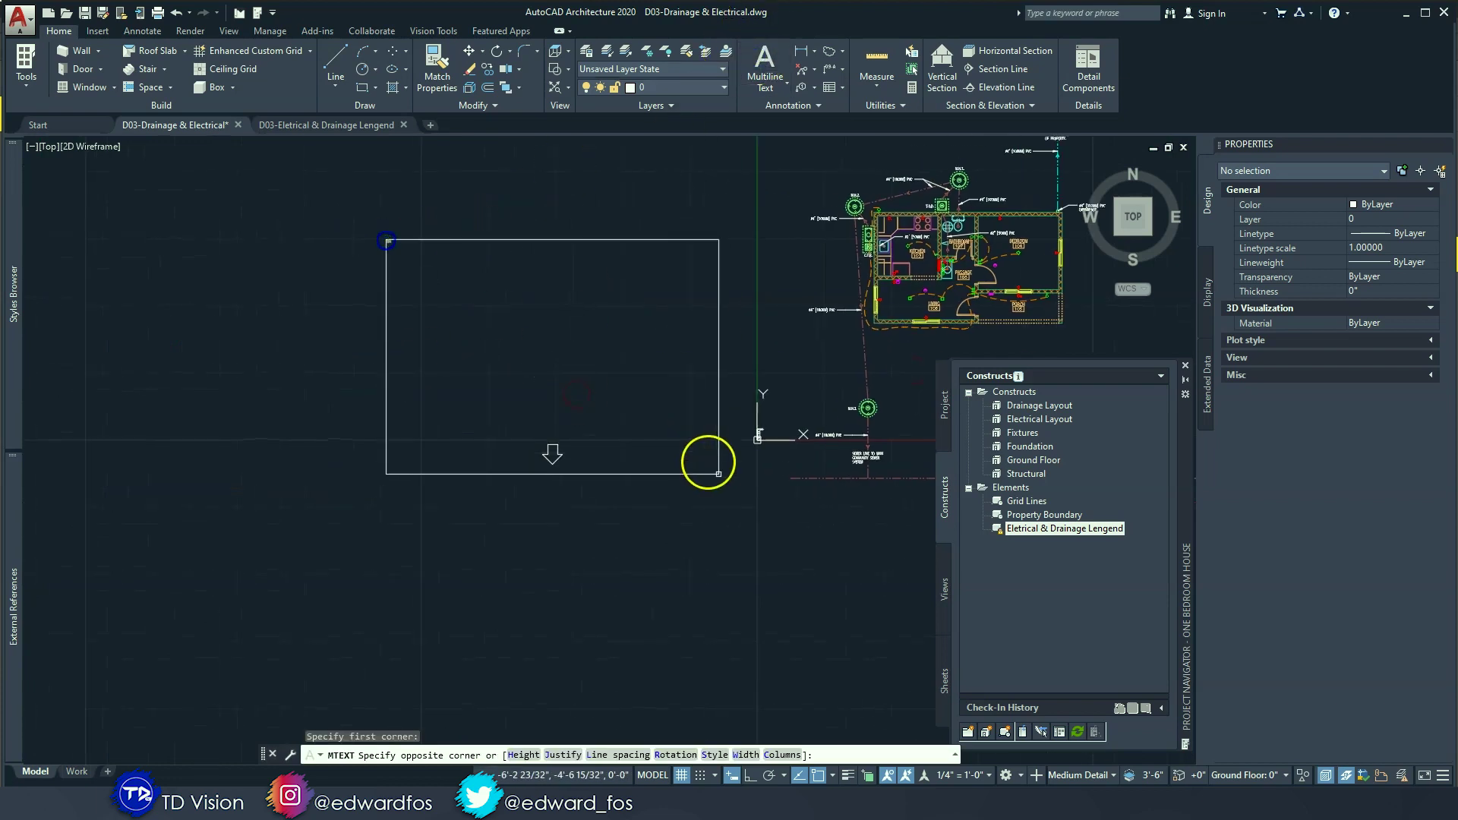
click(726, 483)
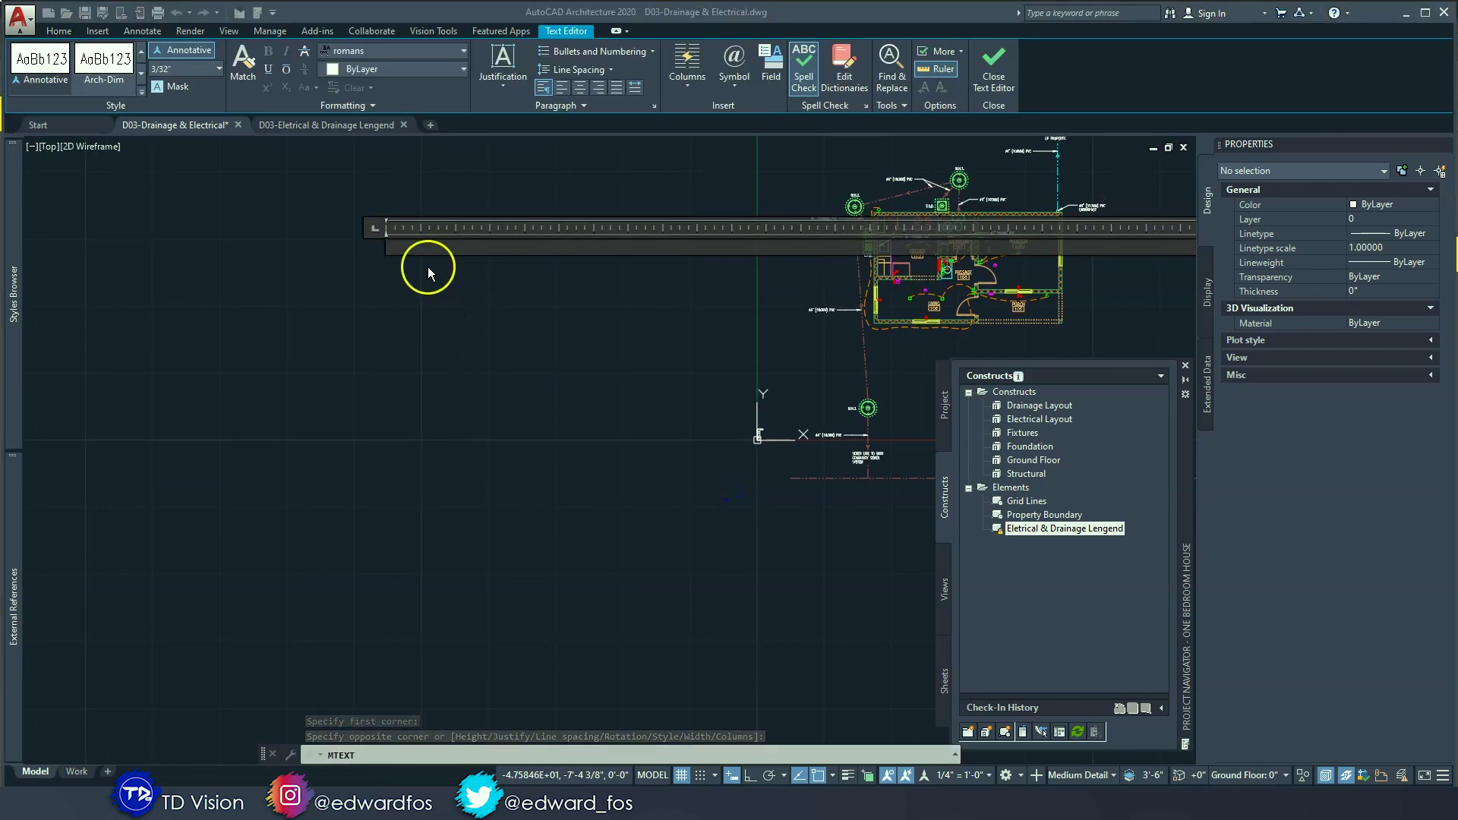
key(ctrl+v)
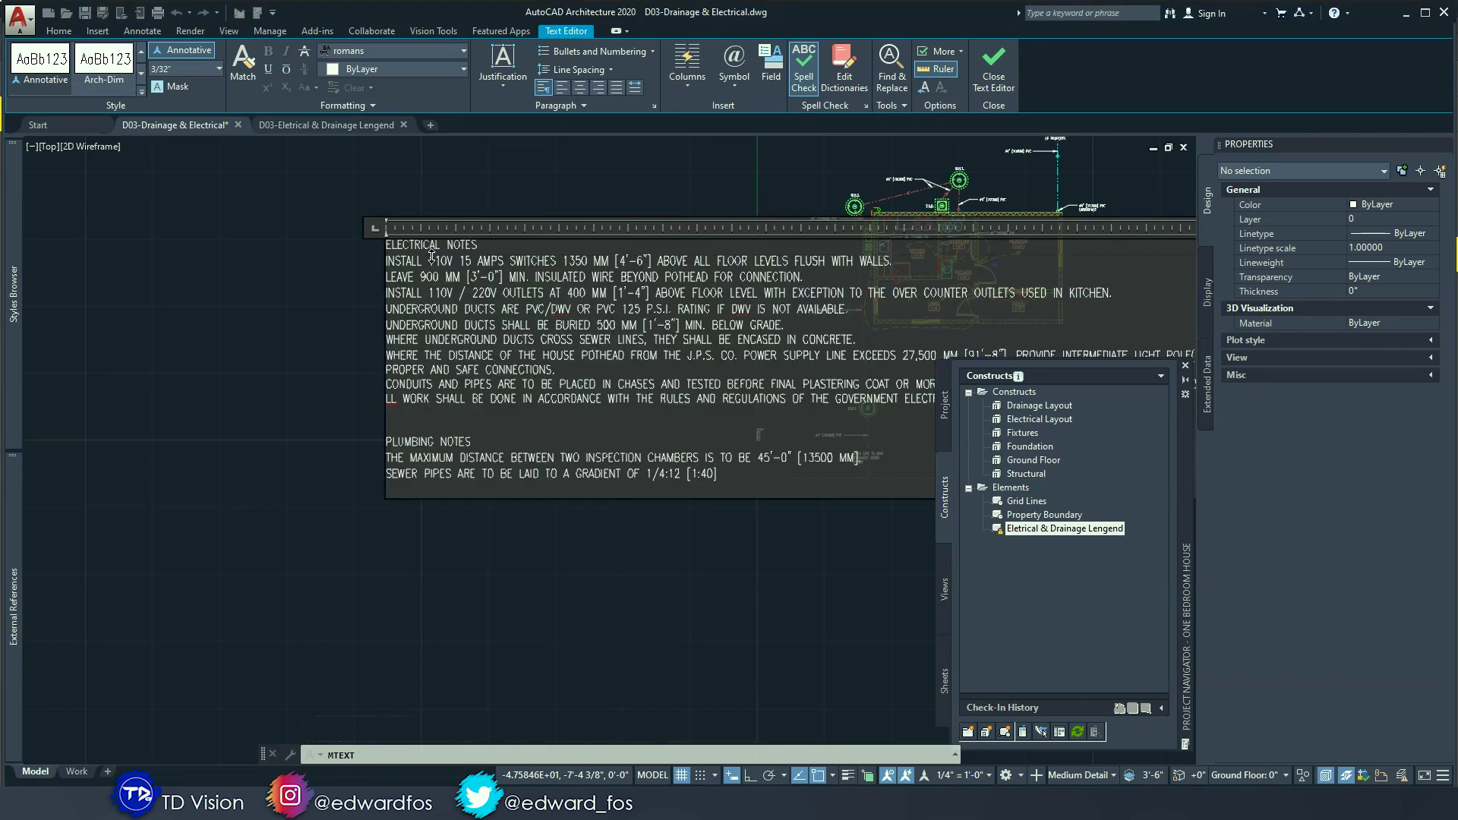
middle_drag(320, 245, 454, 273)
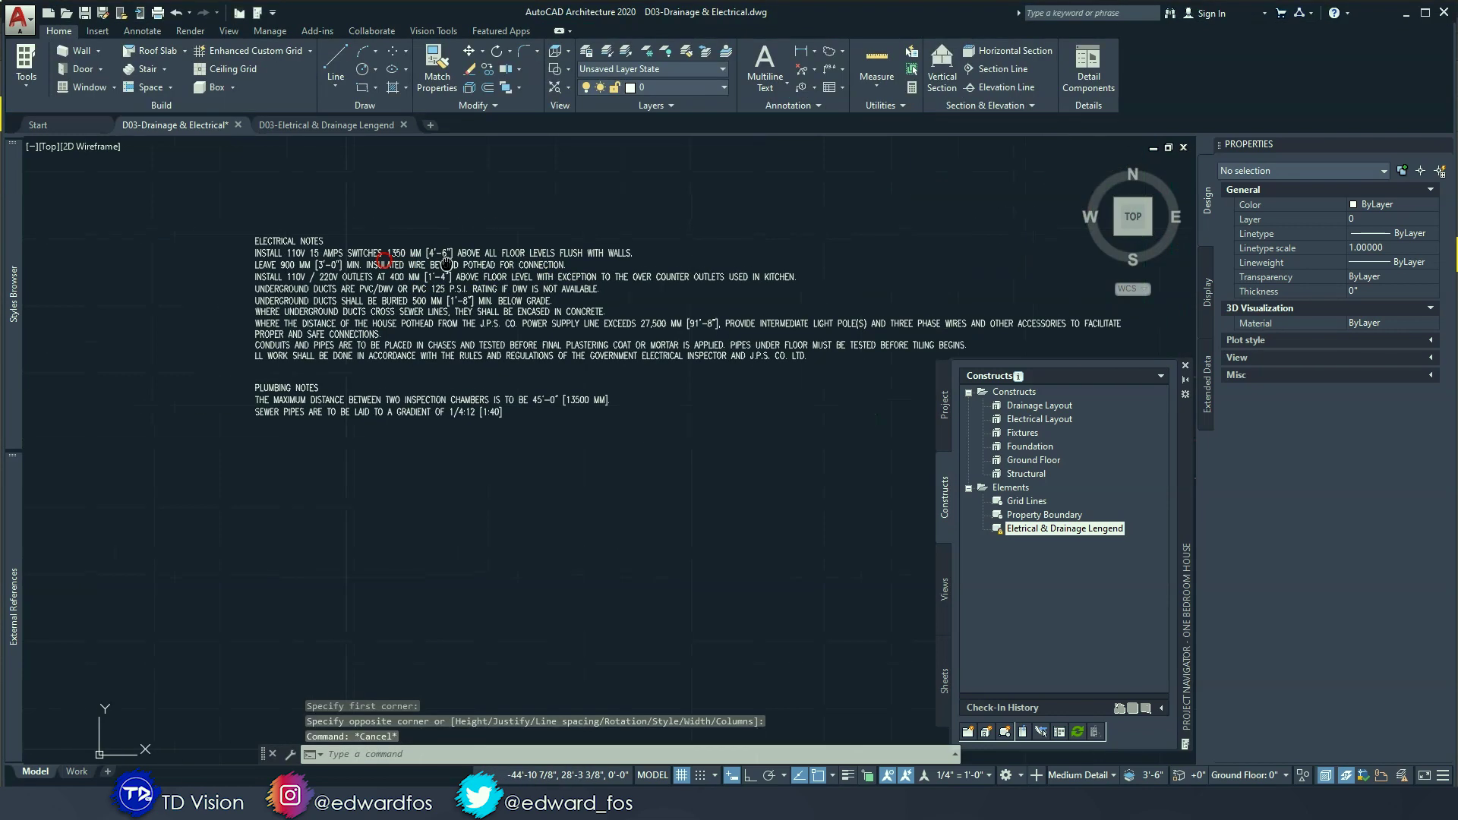
Step: Format the lines under ELECTRICAL NOTES as a numbered list
double_click(451, 273)
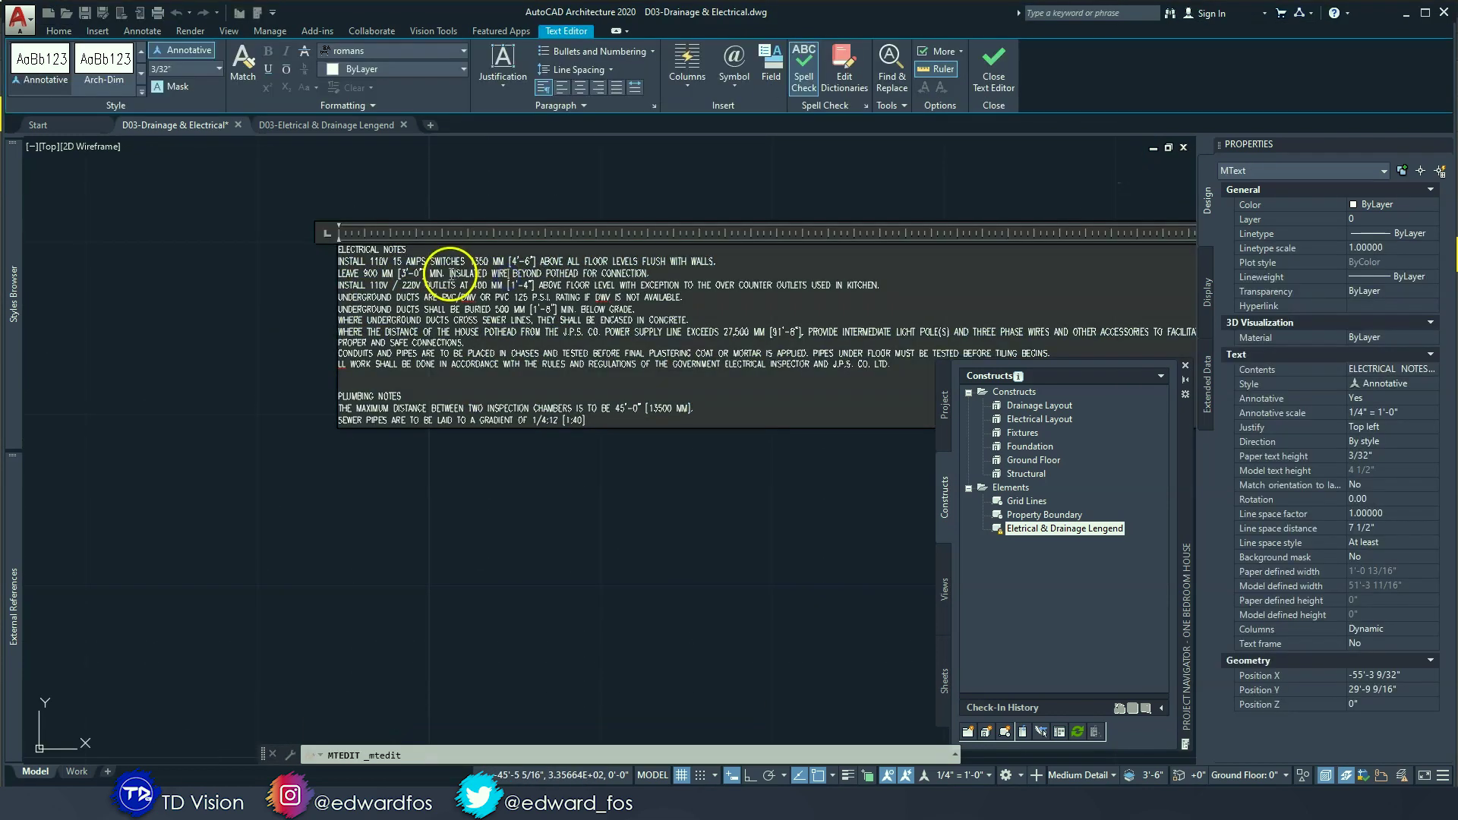
drag(722, 369, 325, 262)
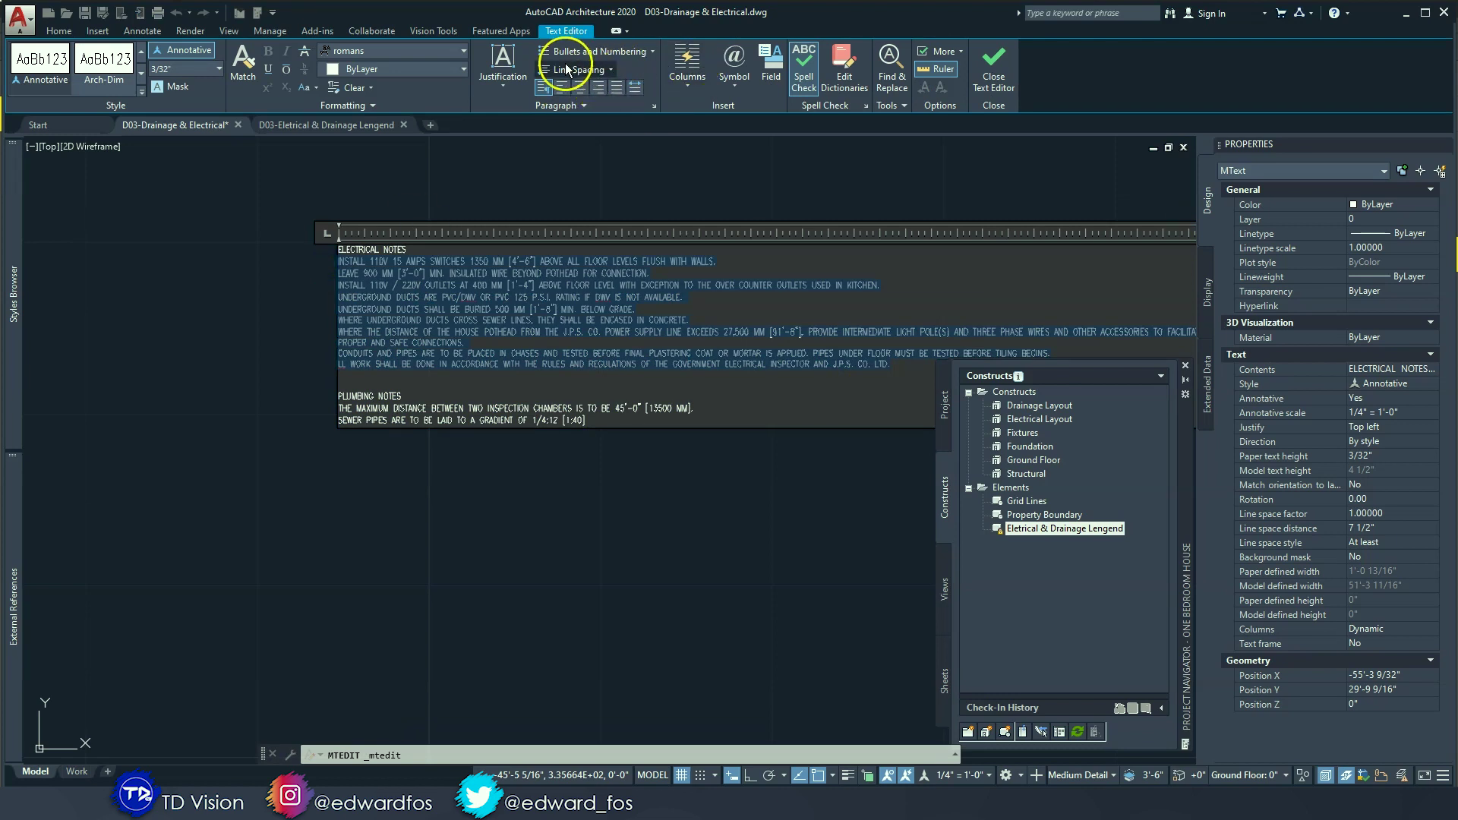
click(547, 52)
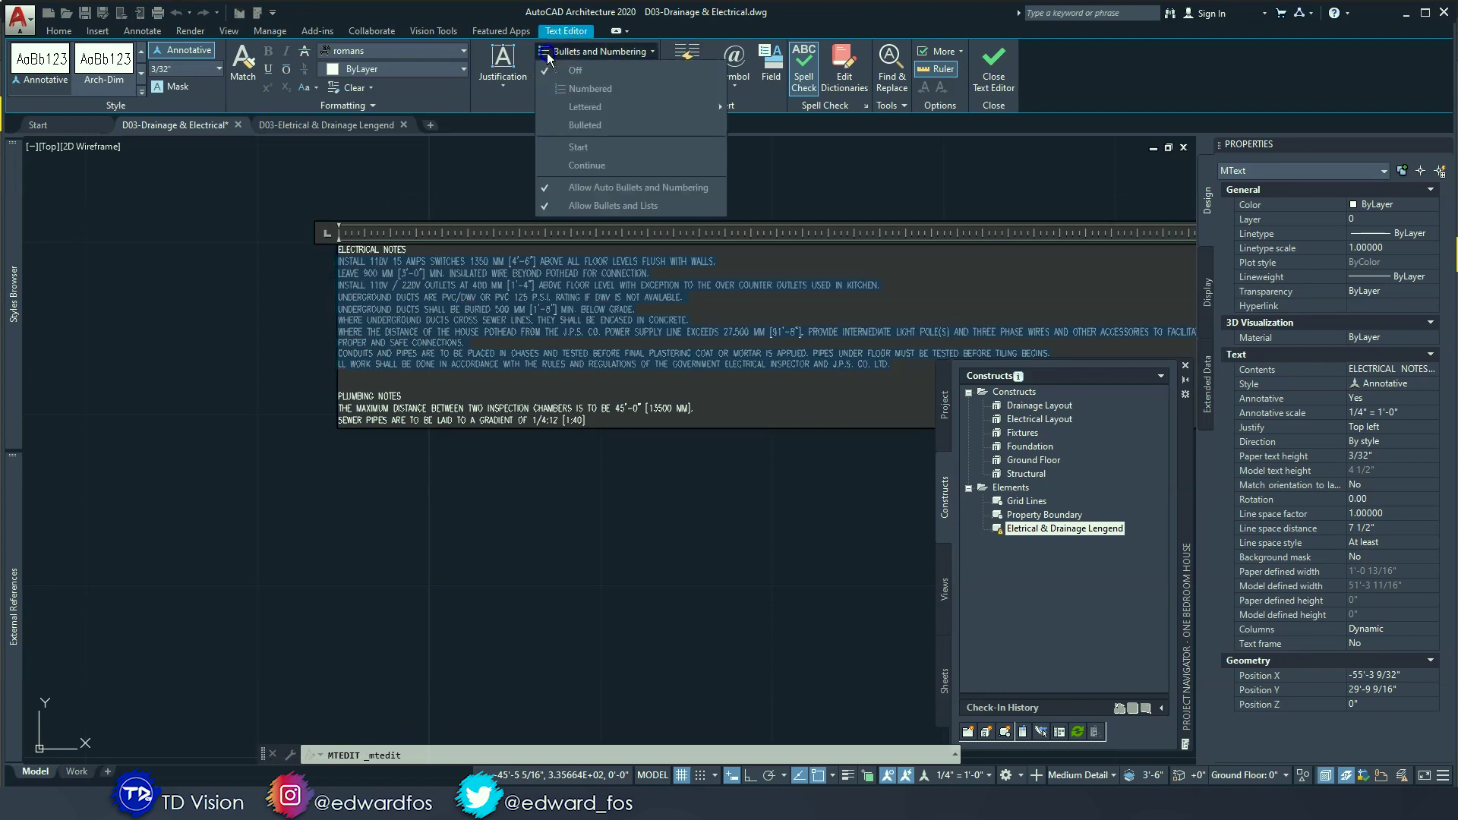
click(574, 90)
Step: Format the two lines under PLUMBING NOTES as a numbered list and close the text for editing
drag(630, 418, 370, 408)
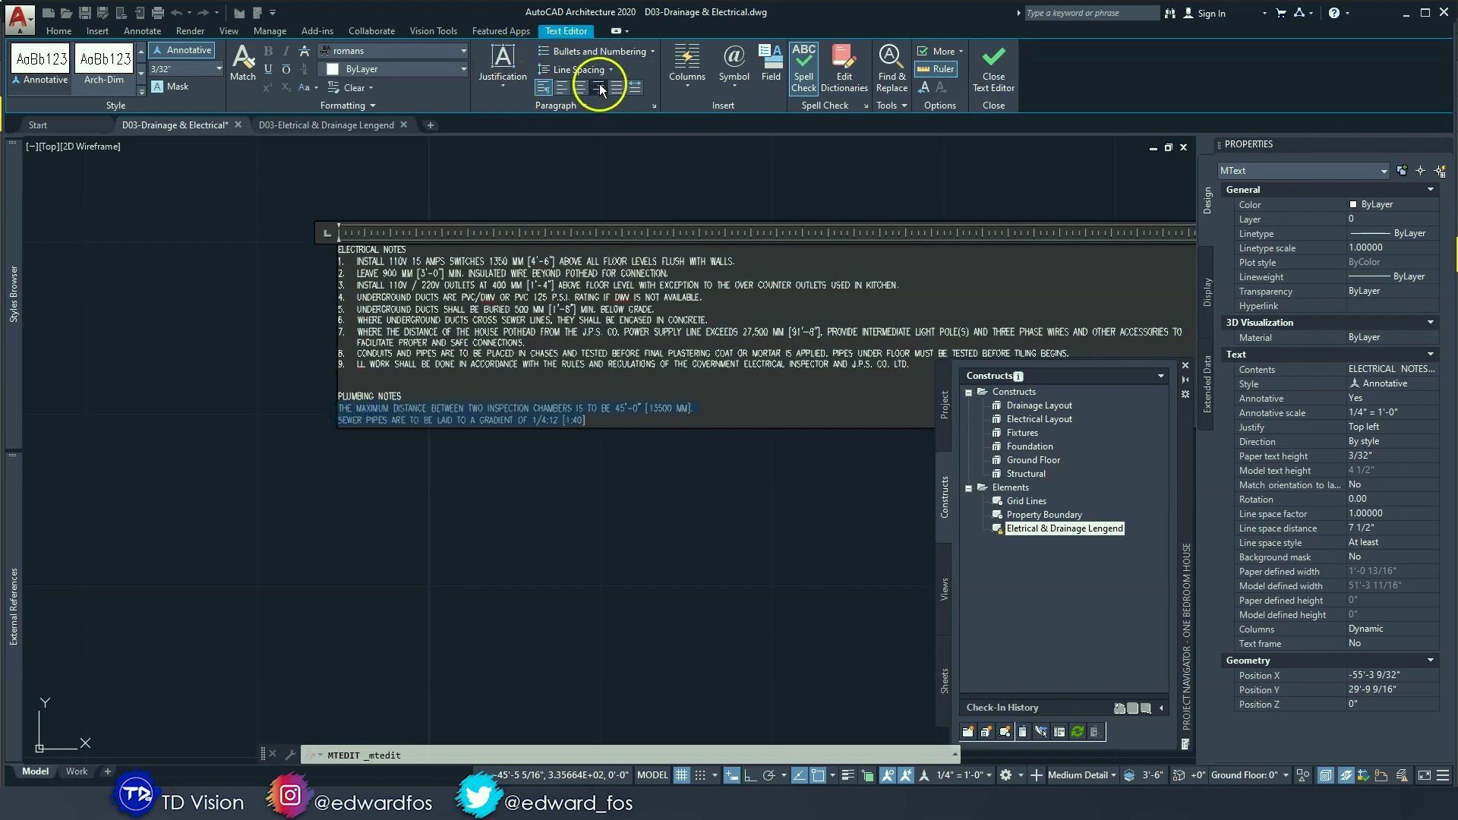
click(591, 51)
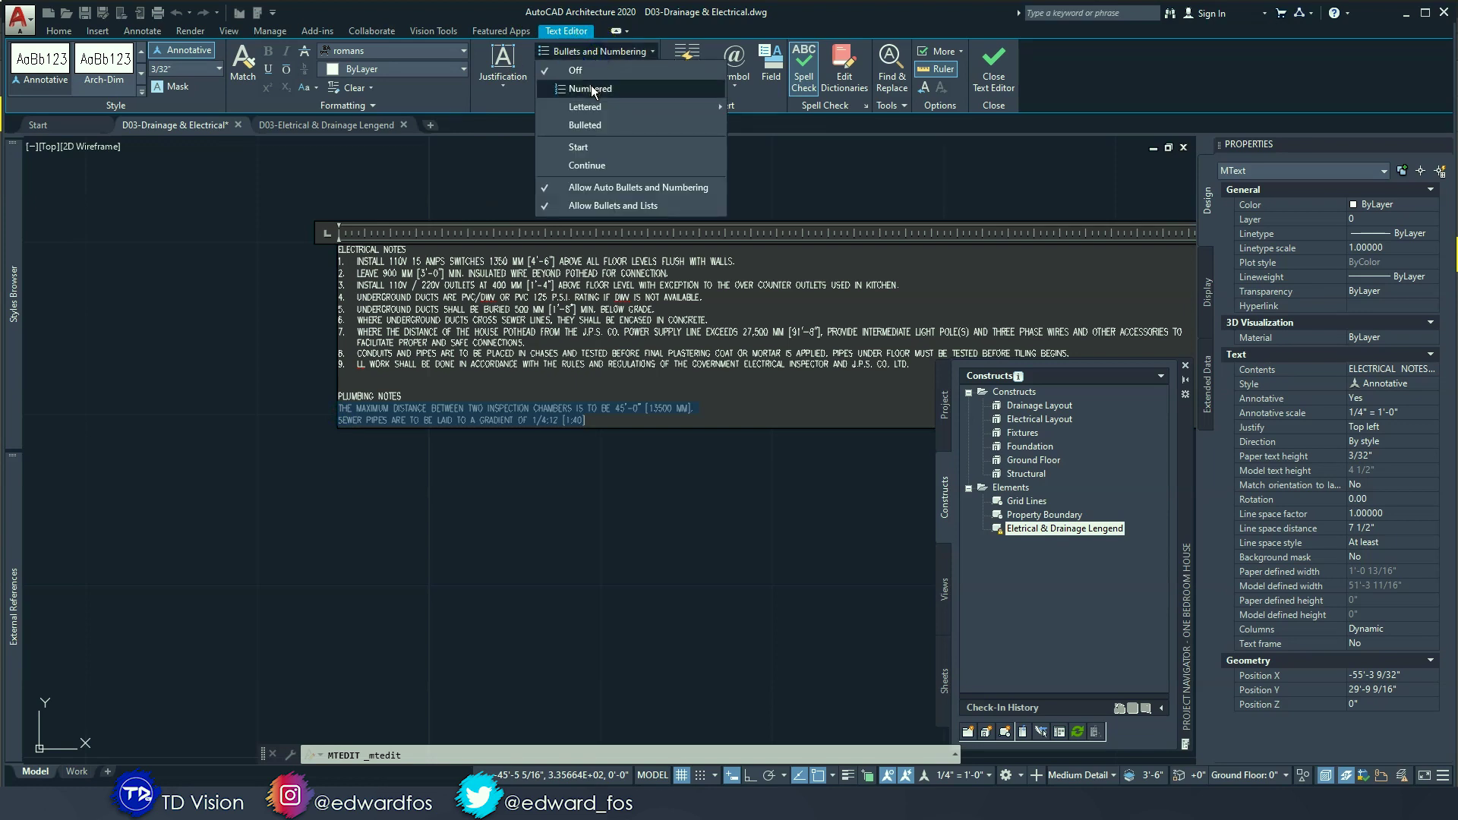
click(591, 87)
click(496, 477)
Step: Restart the numbering of the plumbing notes at 1, starting from the maximum distance between inspection chambers line
double_click(404, 416)
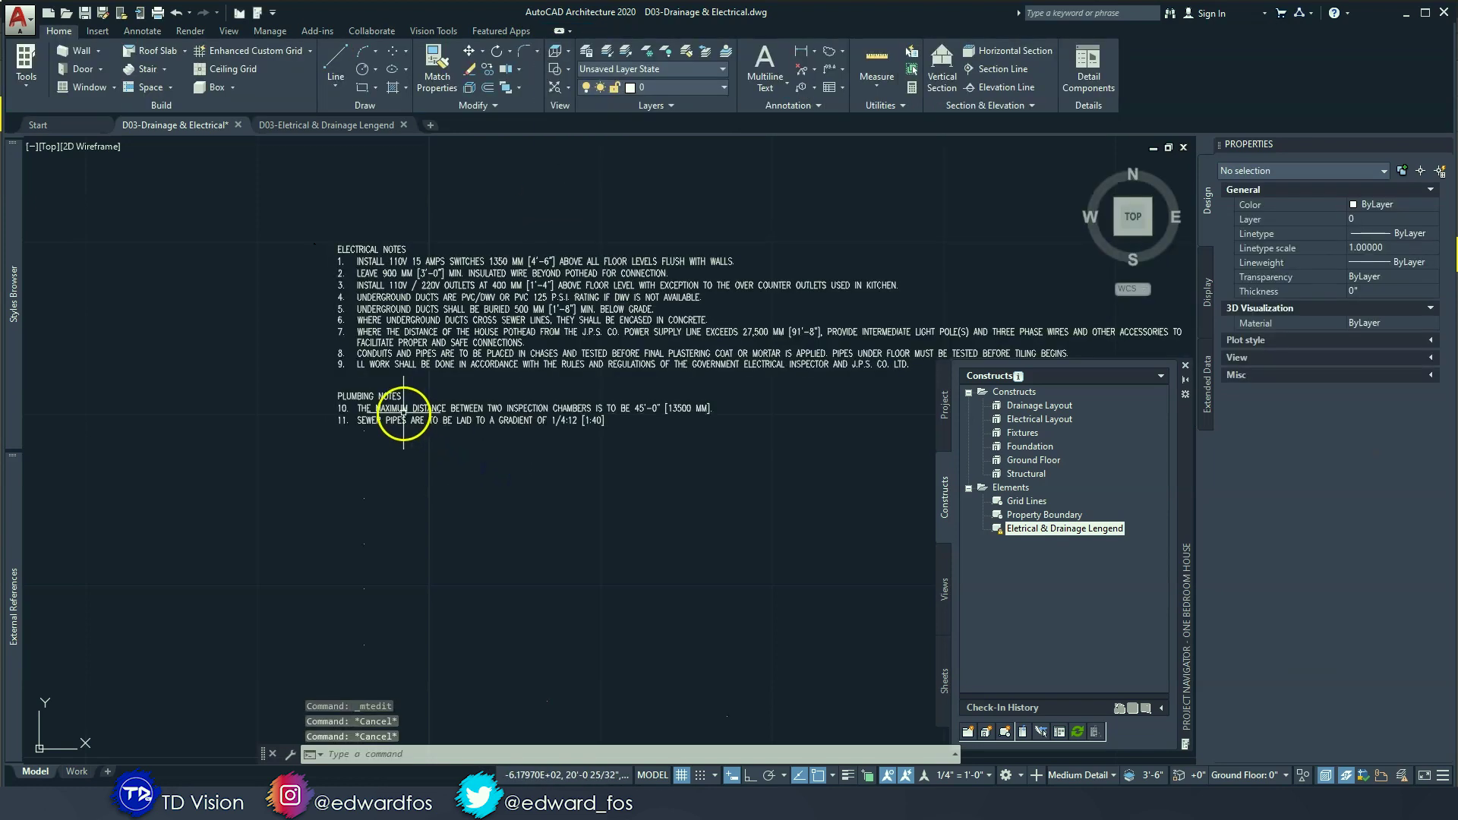
scroll(342, 414, up, 4)
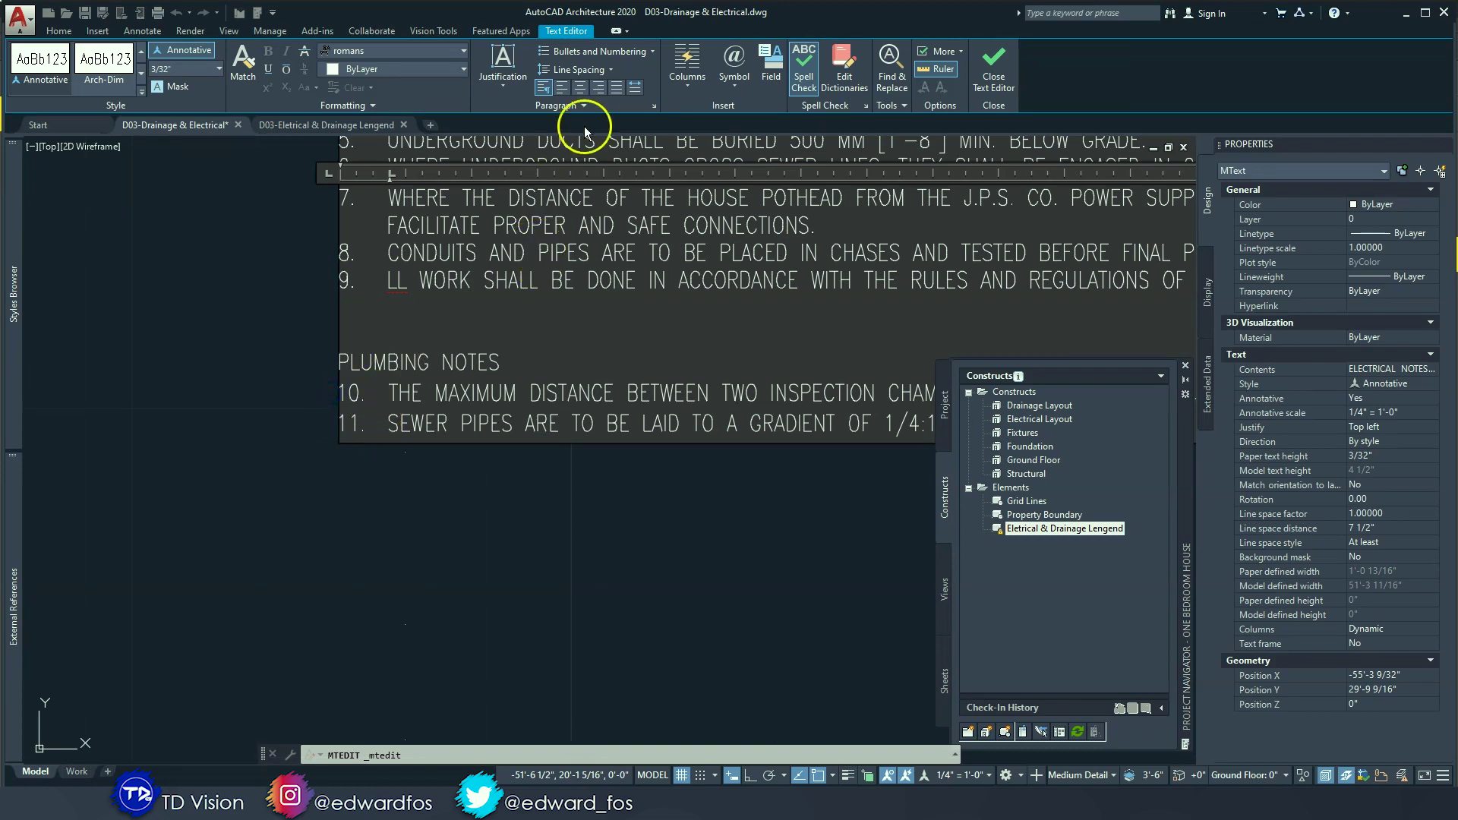
click(654, 51)
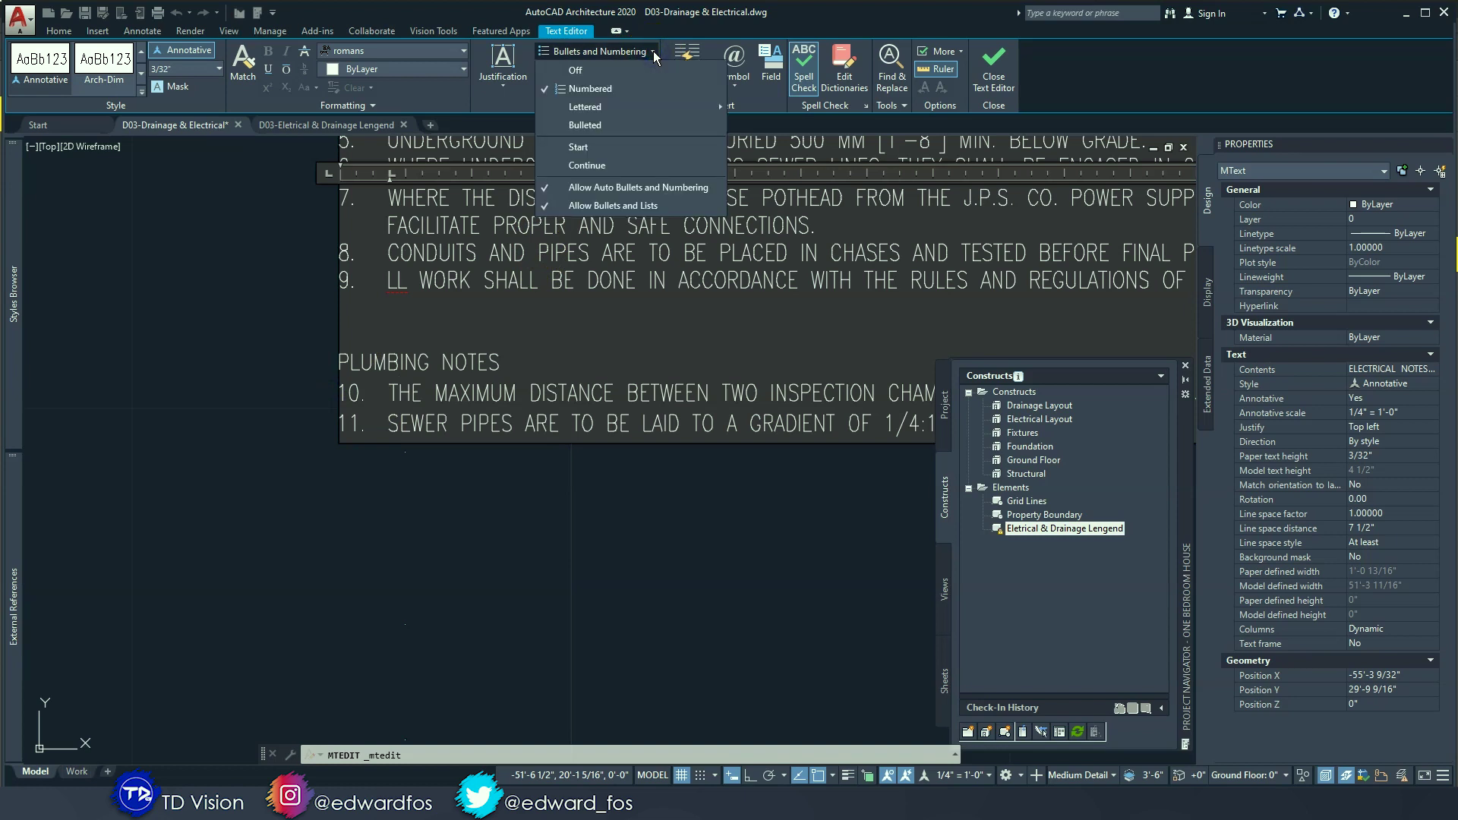
click(616, 148)
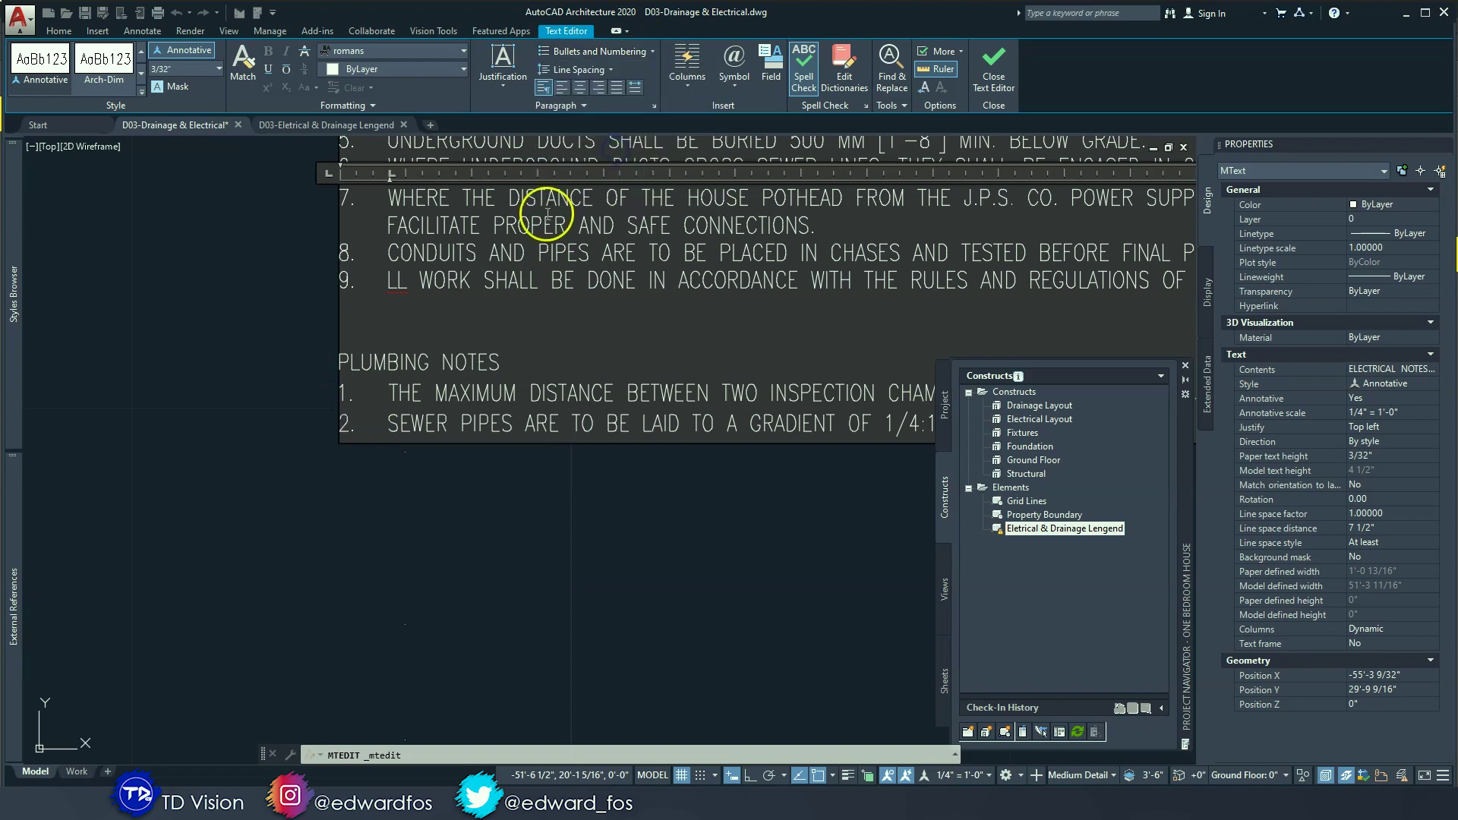
click(261, 455)
scroll(448, 328, down, 5)
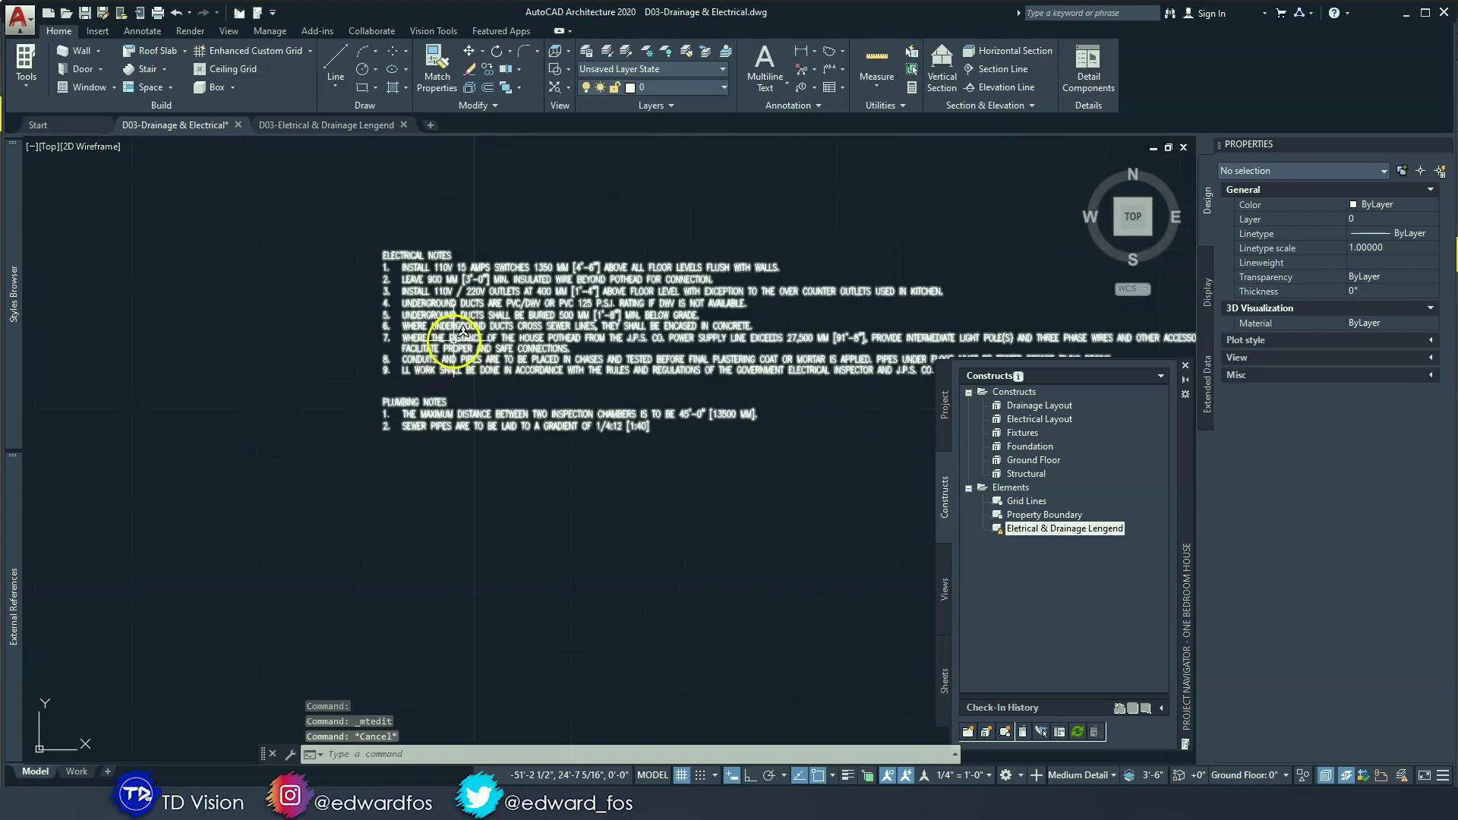
Step: Narrow the notes text column to a width of about 19'-10" so the long lines wrap
double_click(453, 341)
middle_drag(345, 347, 267, 357)
scroll(297, 334, down, 3)
drag(860, 280, 517, 287)
click(667, 315)
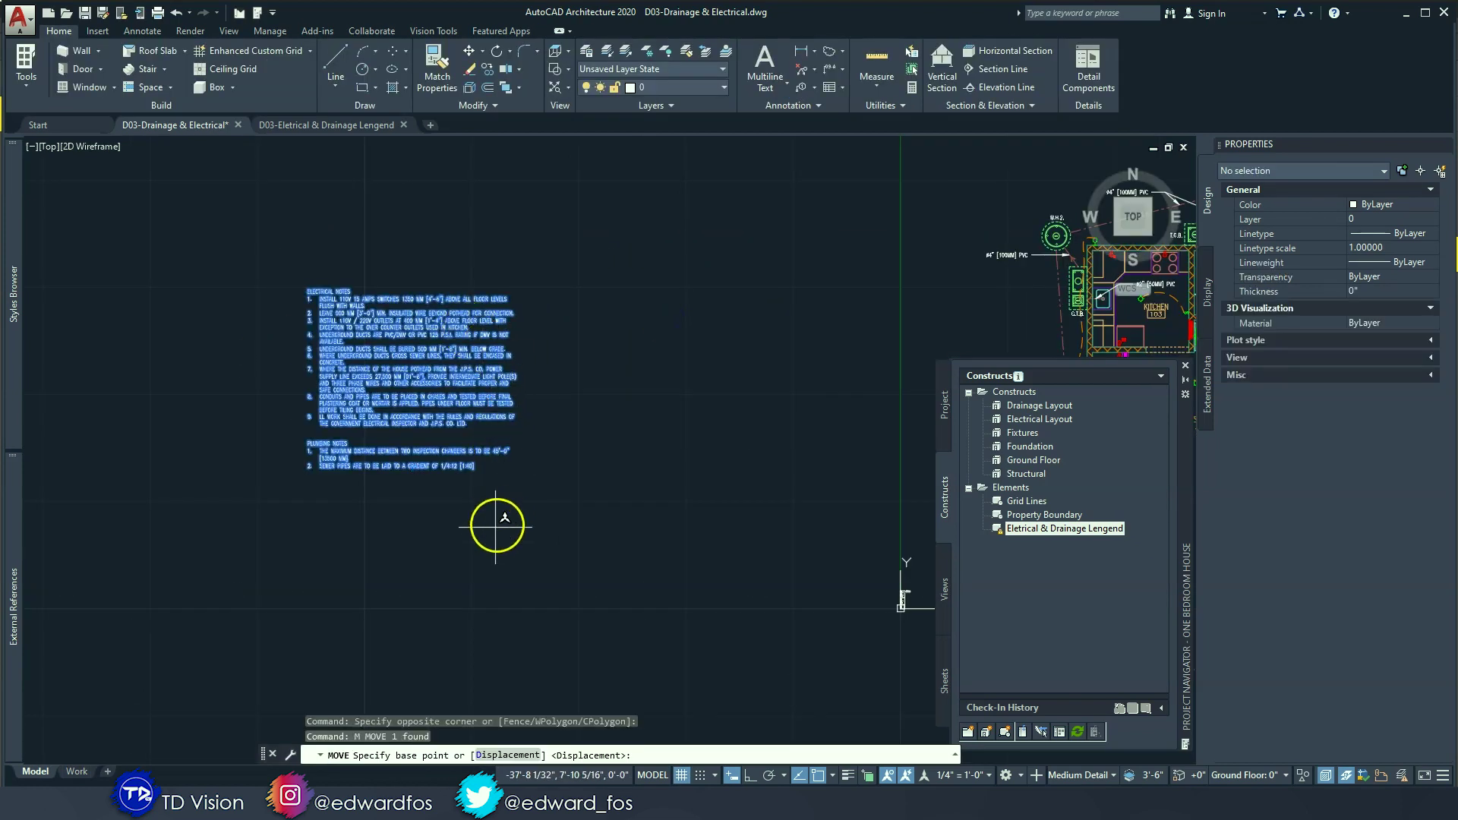
Step: Move the notes text block closer to the drawing origin, southwest of the house plan
click(495, 527)
middle_drag(596, 543, 383, 261)
click(612, 408)
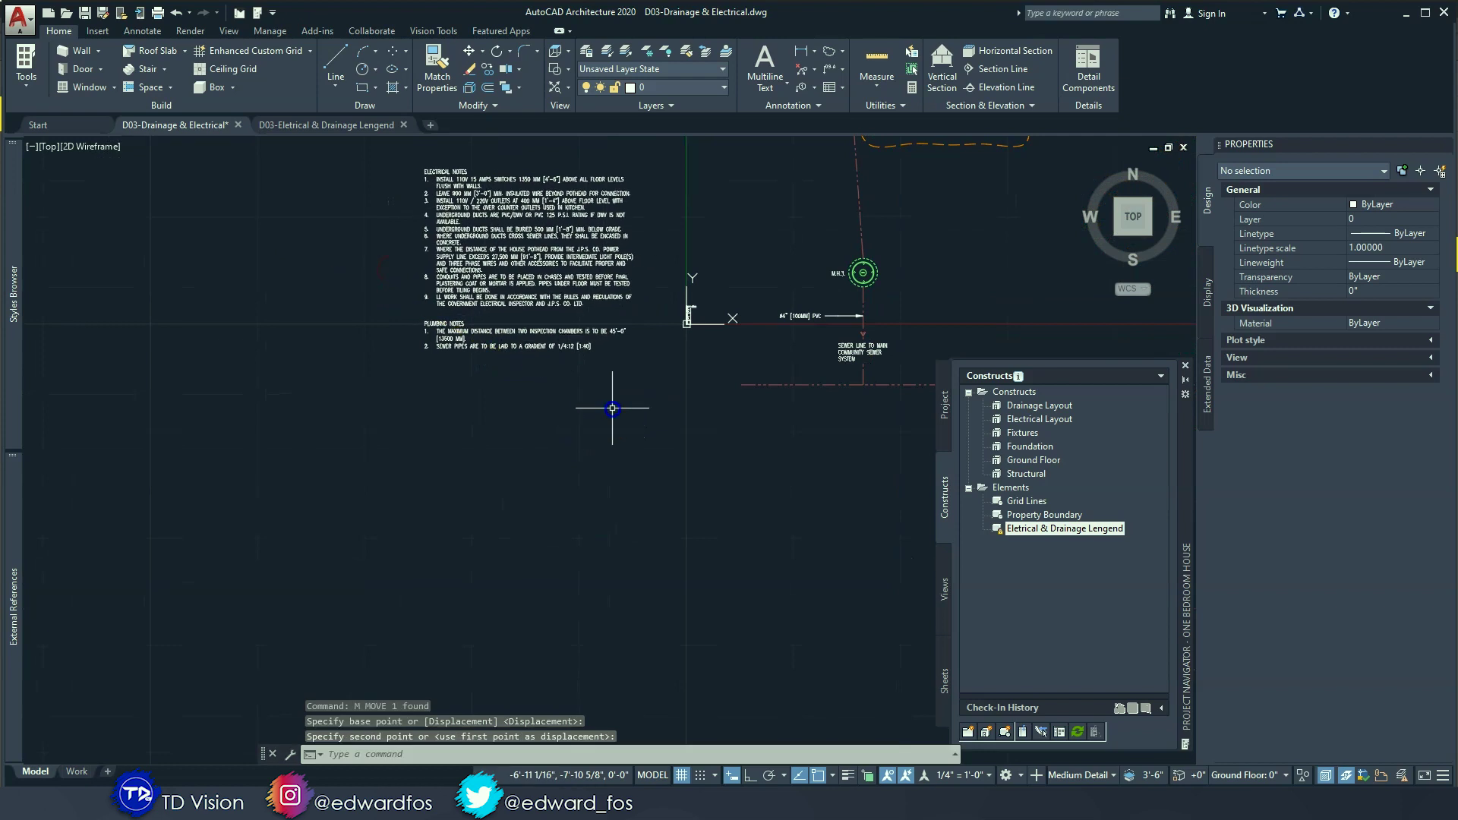
key(Escape)
Step: Examine the notes text's annotation scale and text height, and read through the electrical and plumbing notes beside the plan
click(436, 284)
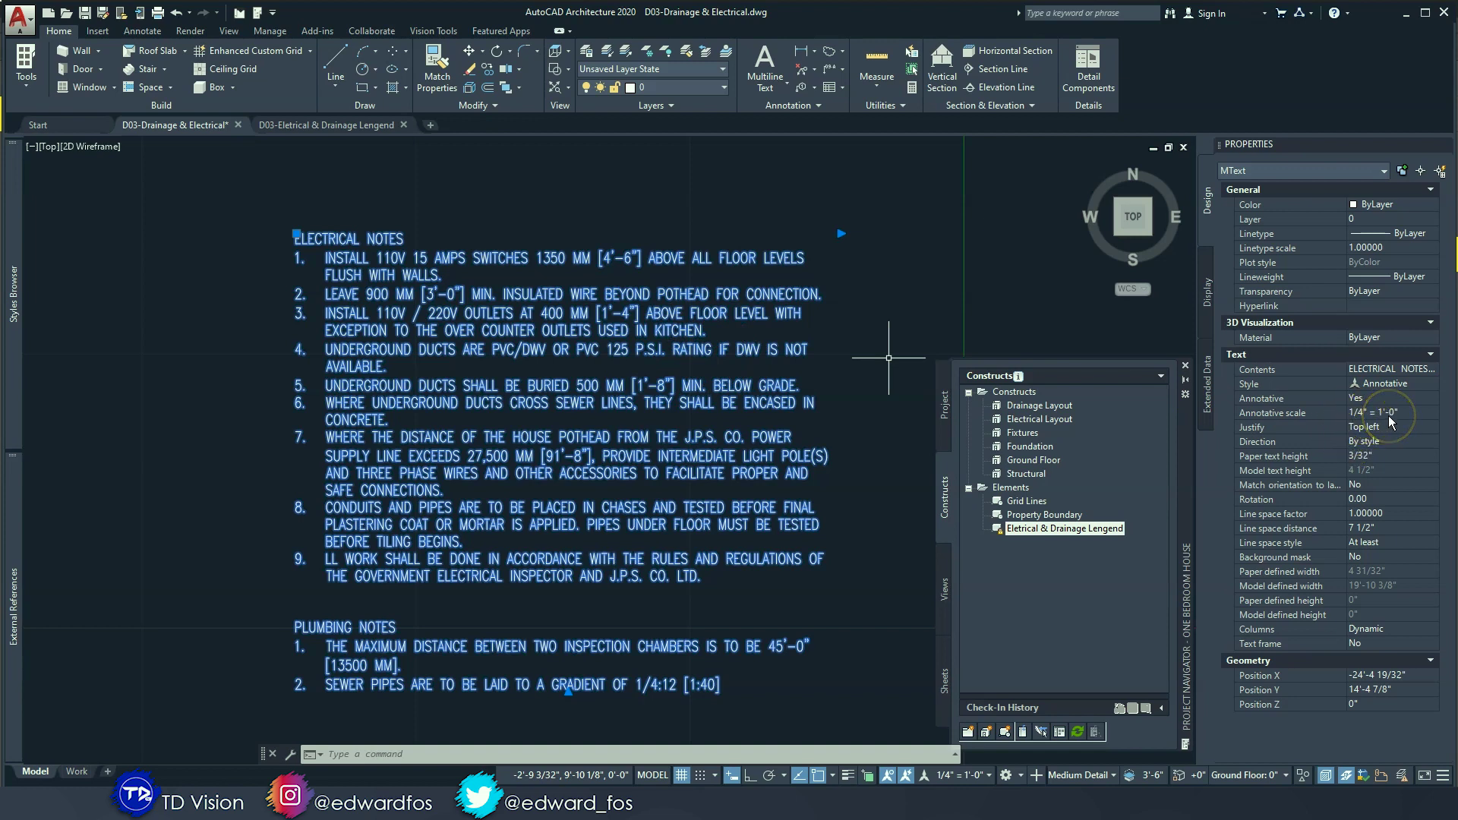
key(Escape)
key(Escape)
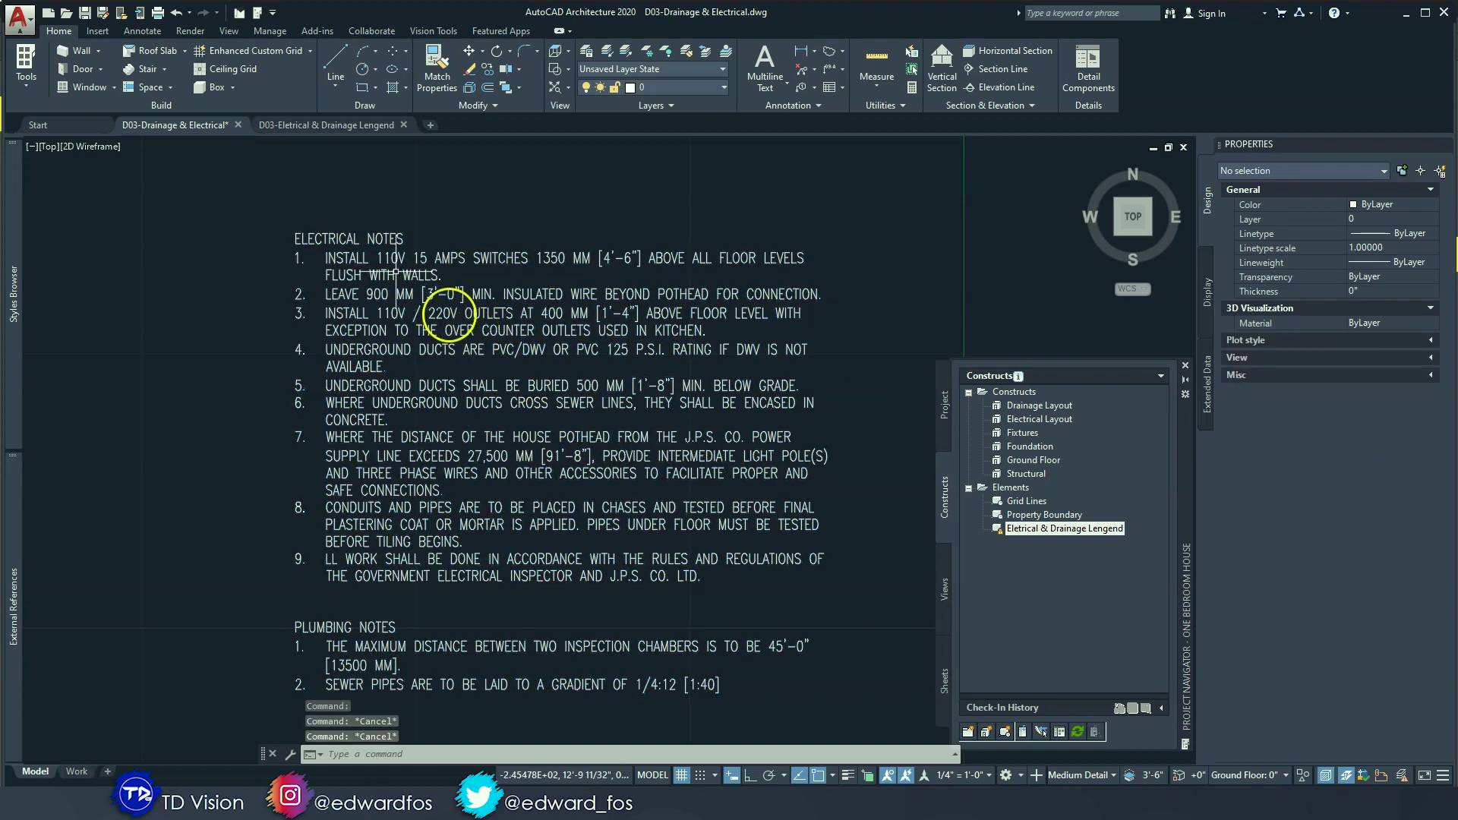
middle_drag(339, 631, 339, 425)
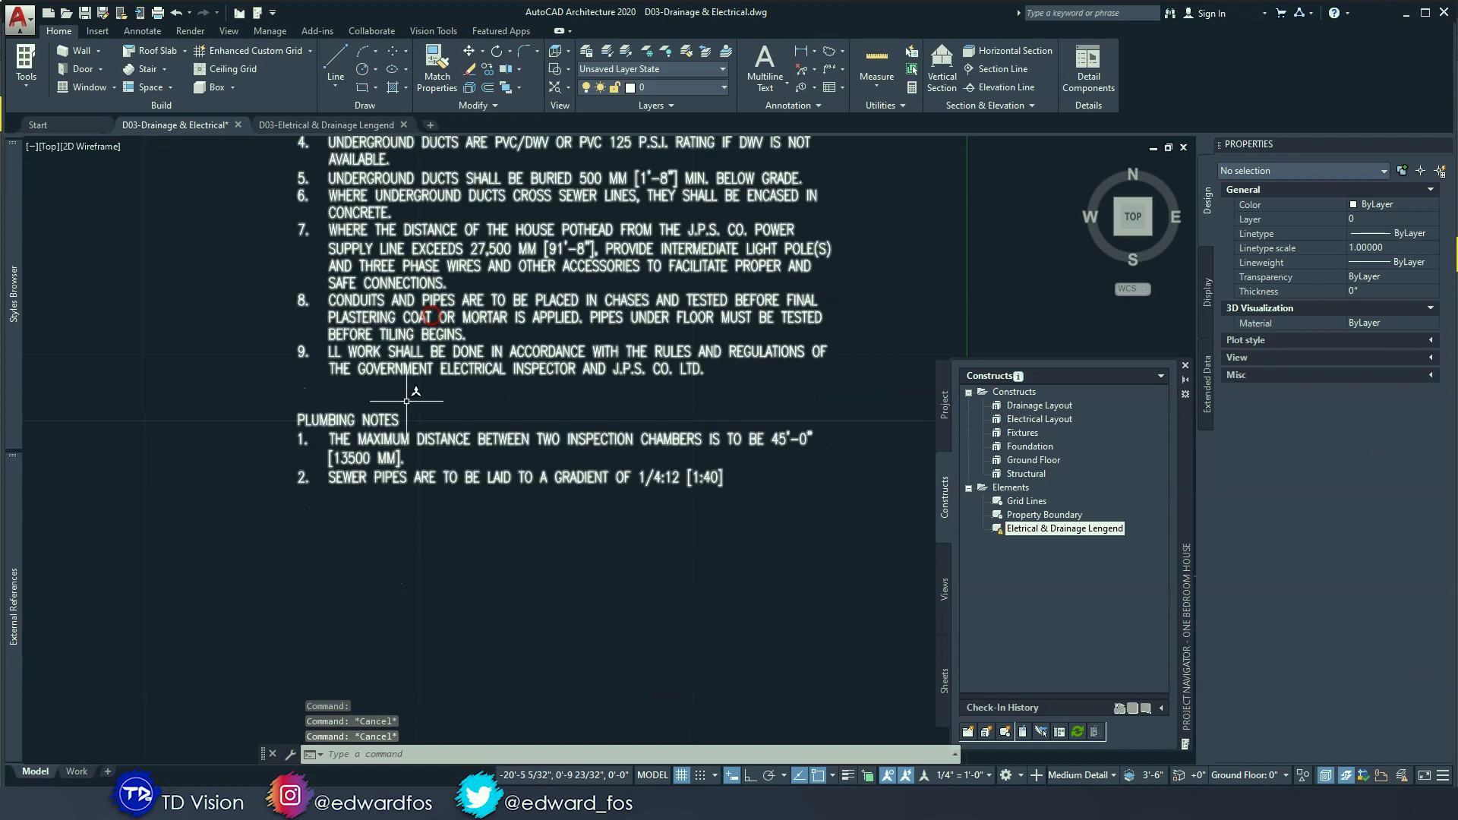
scroll(403, 424, down, 2)
mouse_move(630, 416)
middle_down()
mouse_move(578, 358)
mouse_move(212, 313)
middle_up()
scroll(579, 357, up, 5)
scroll(562, 321, down, 3)
middle_drag(522, 318, 588, 461)
scroll(617, 452, down, 3)
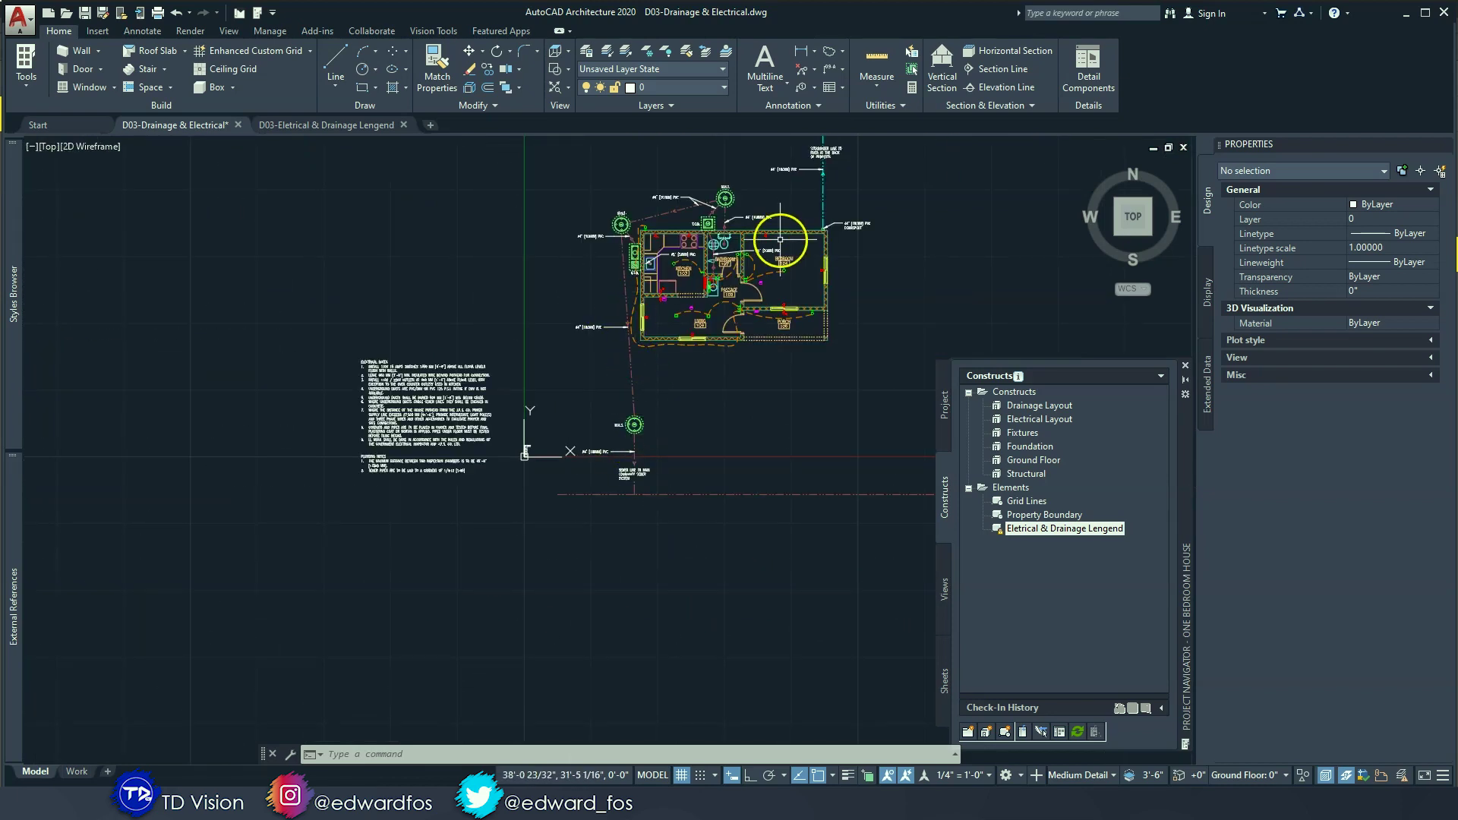
Step: Create a named view called Drainage & Electrical Layout Plan with a window boundary around the house and its drainage runs
middle_drag(753, 236, 658, 307)
middle_drag(750, 373, 631, 382)
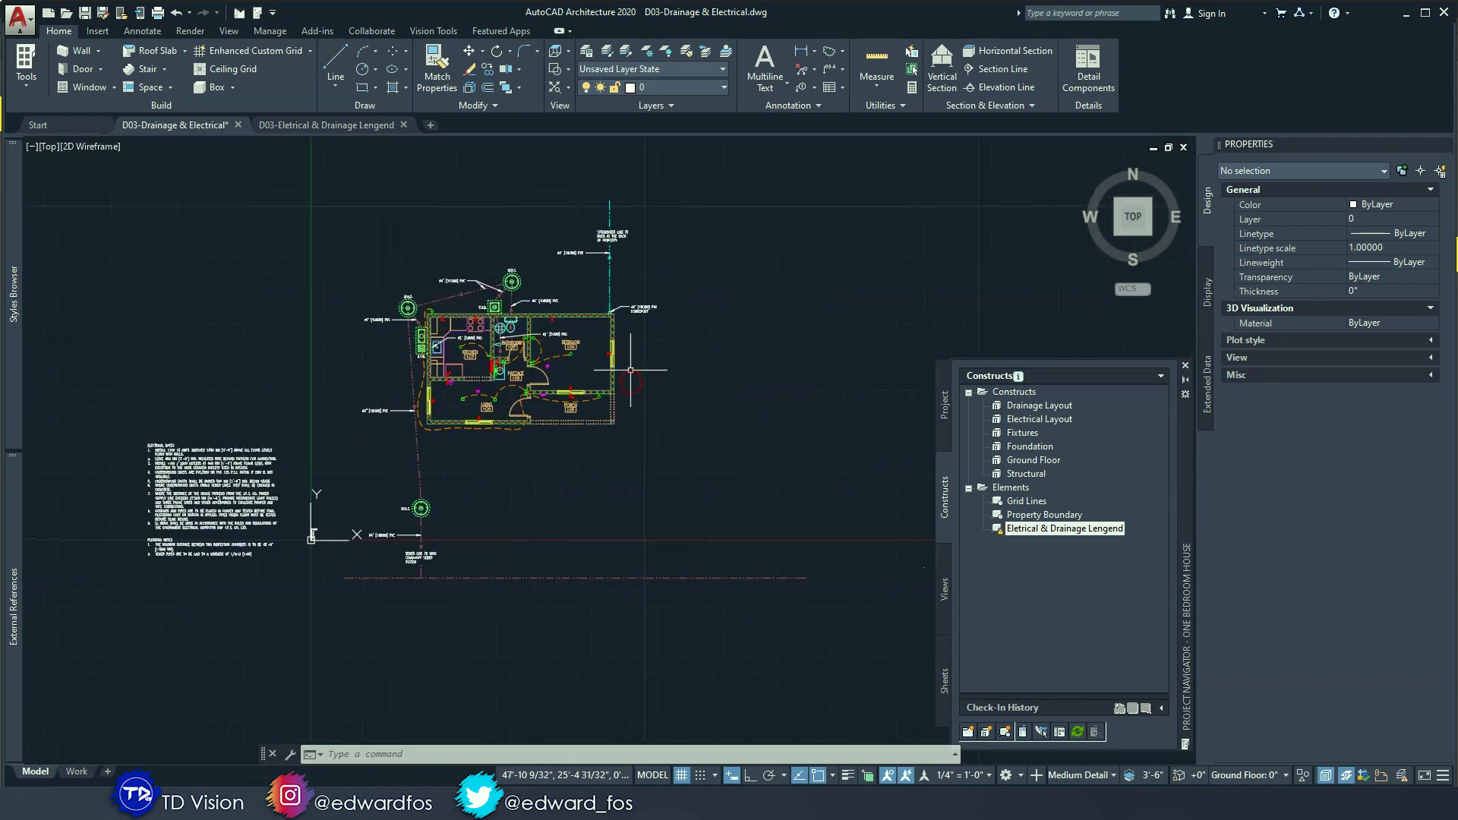
middle_drag(585, 324, 609, 319)
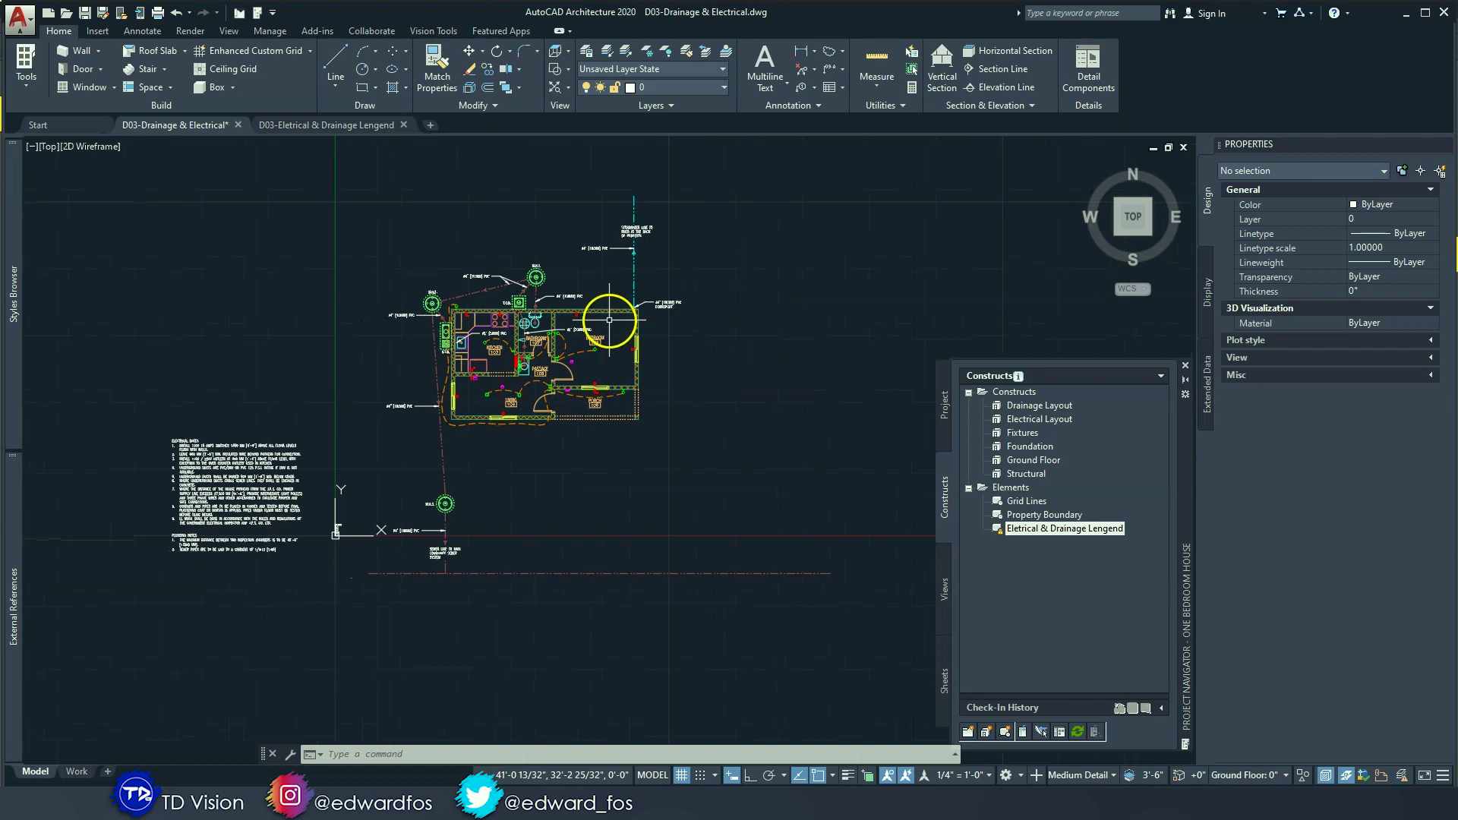
click(227, 30)
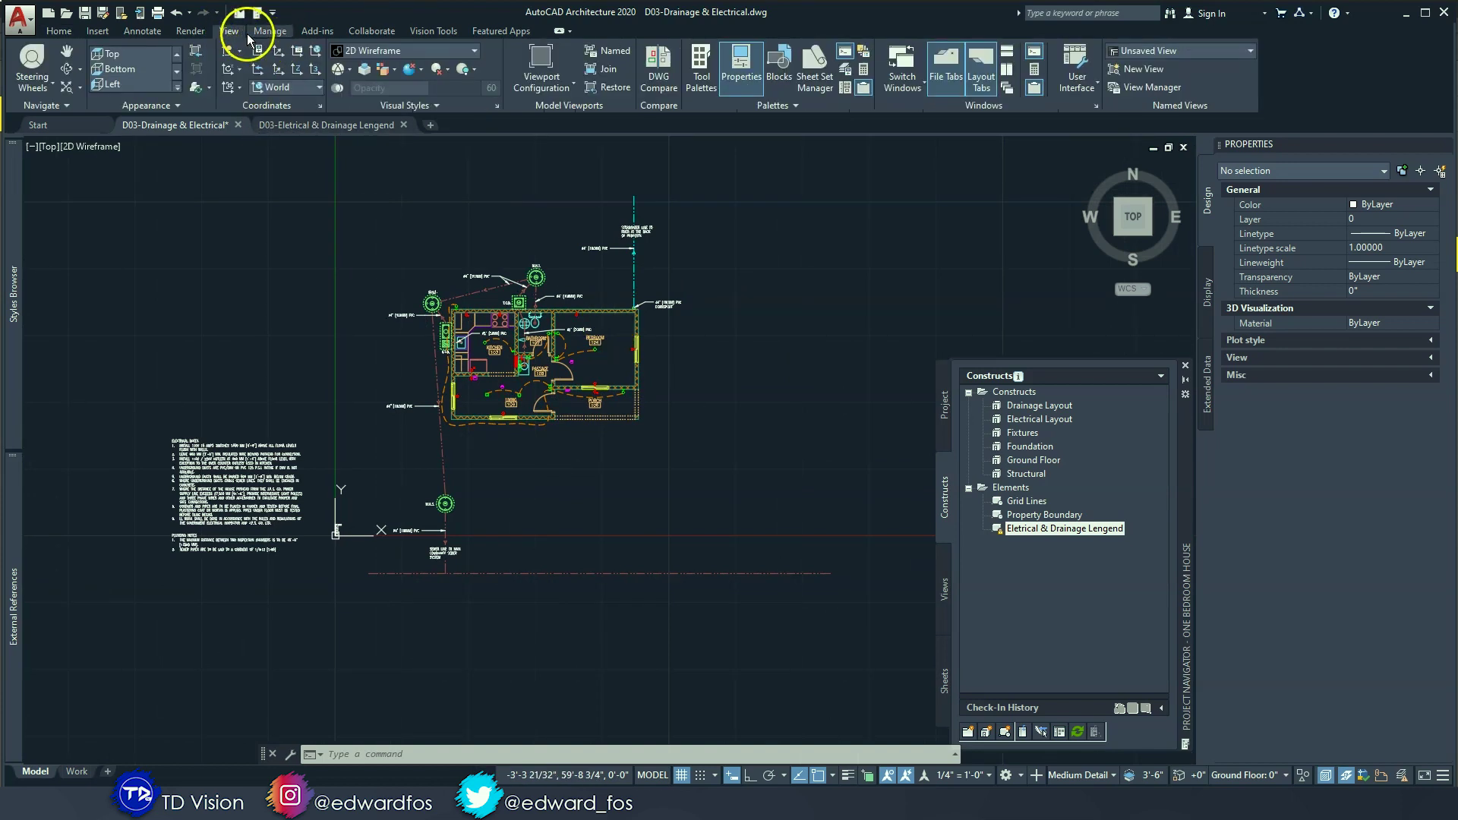
click(1132, 68)
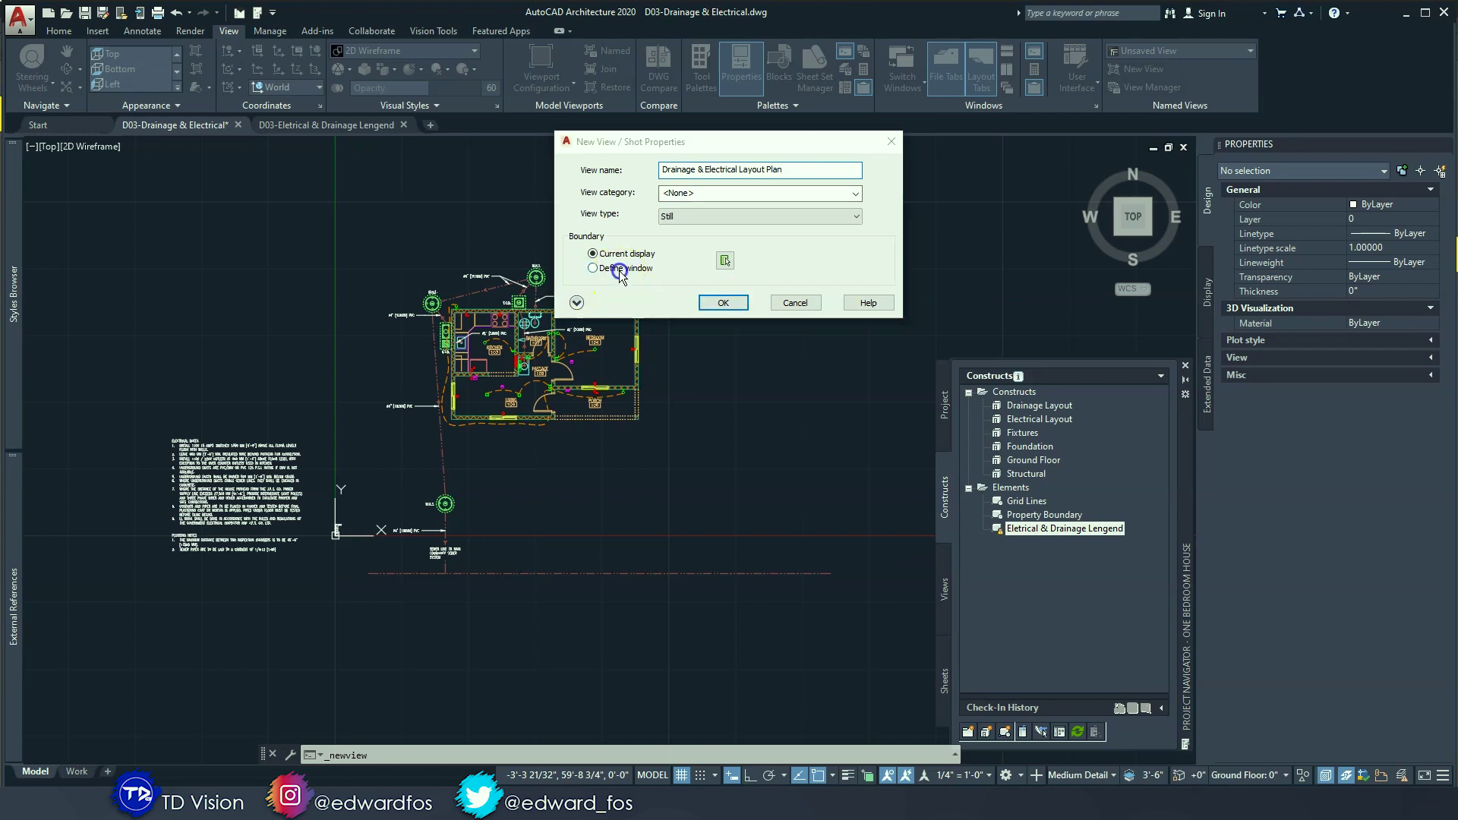
click(593, 268)
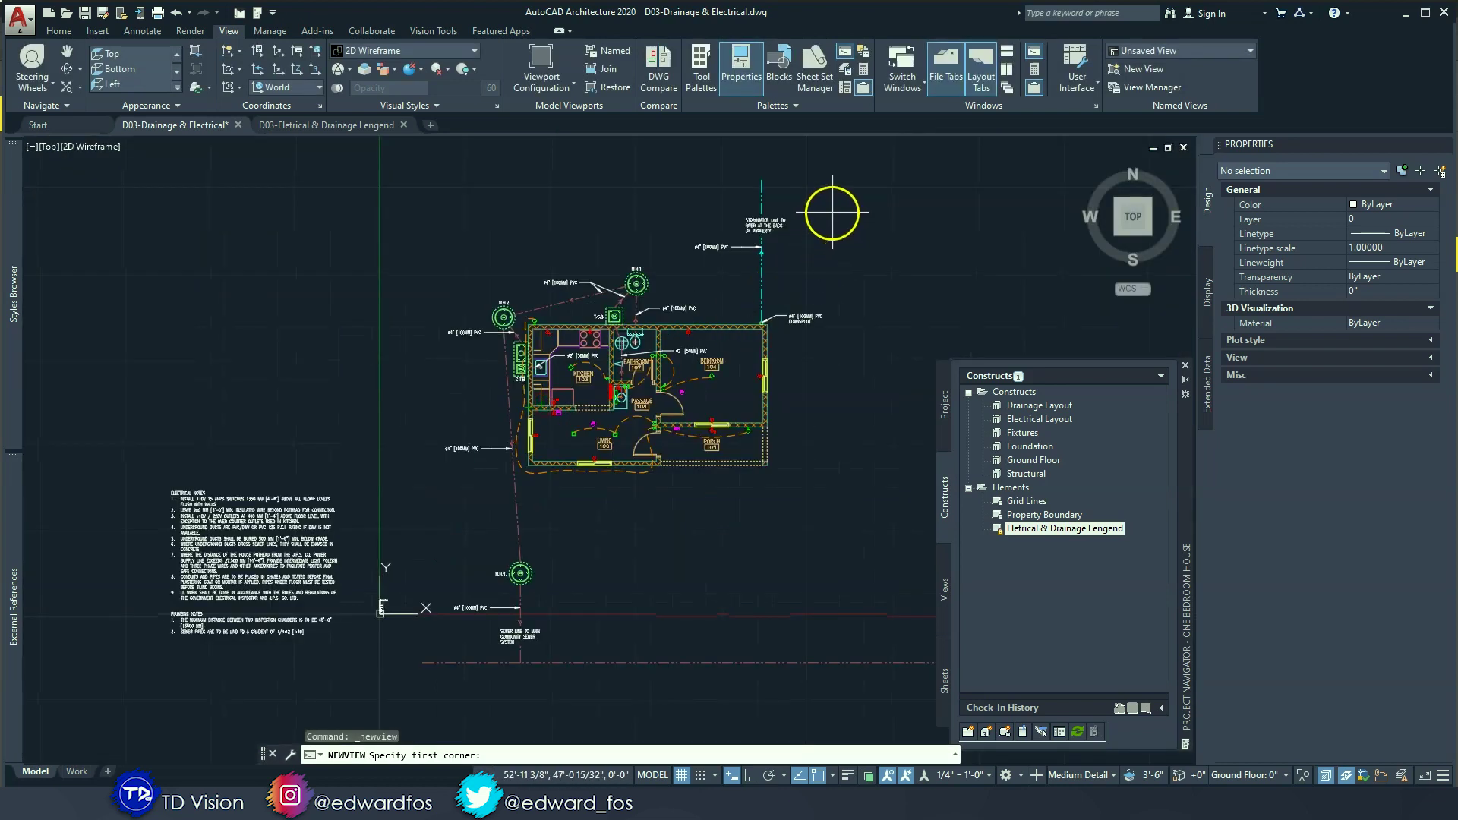
click(834, 216)
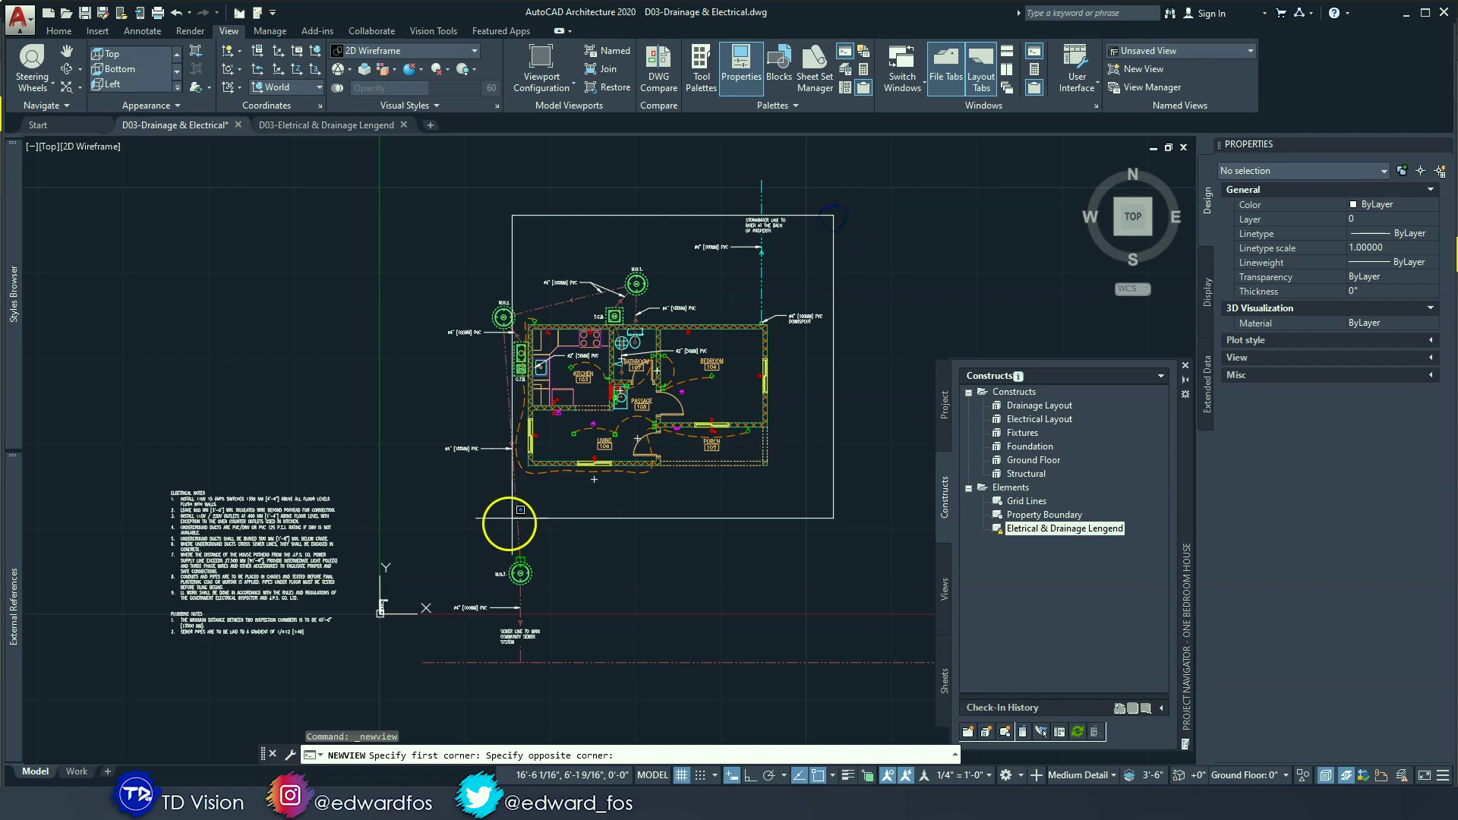
click(443, 652)
key(Return)
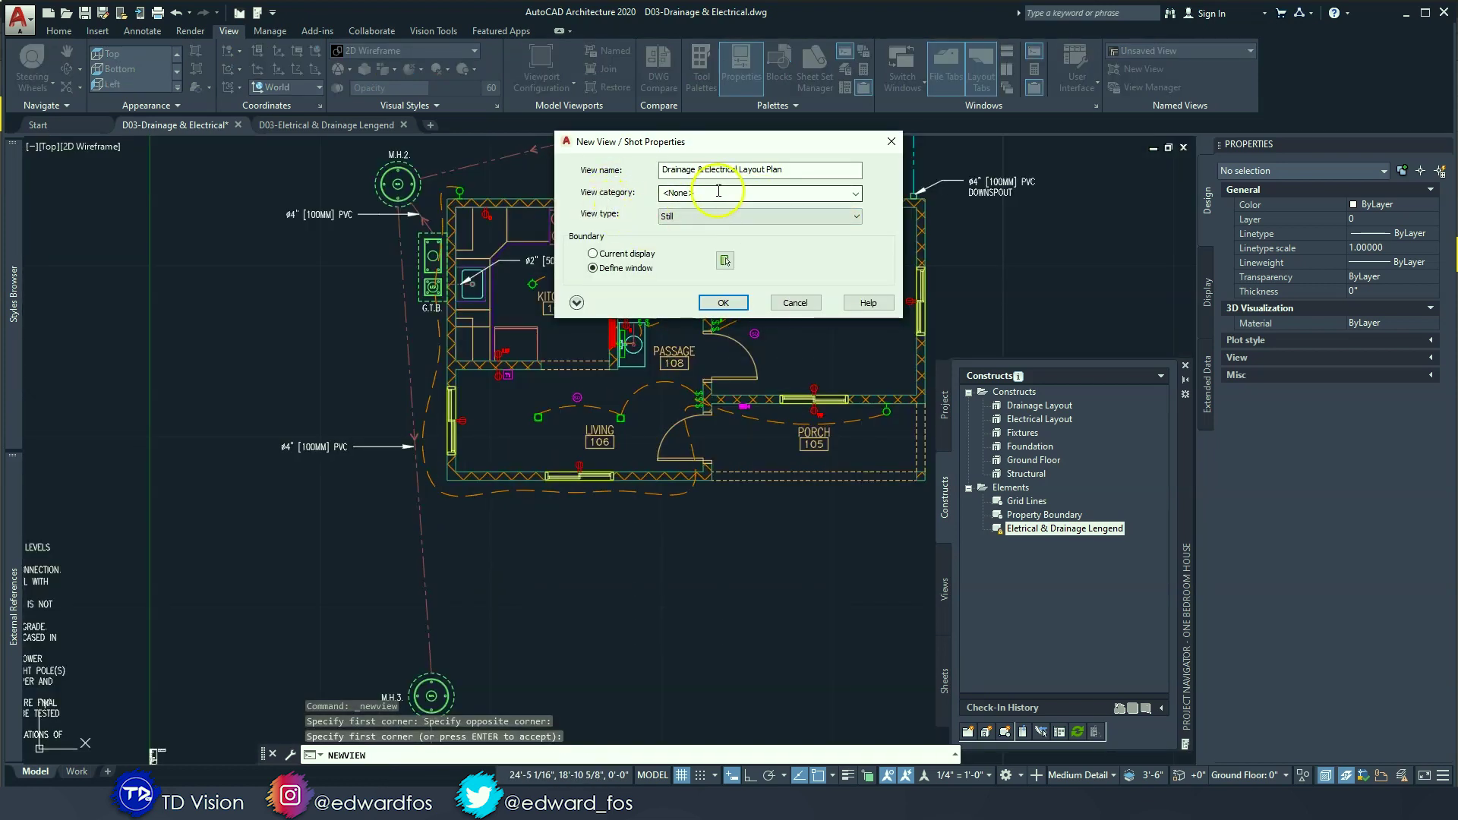
click(726, 303)
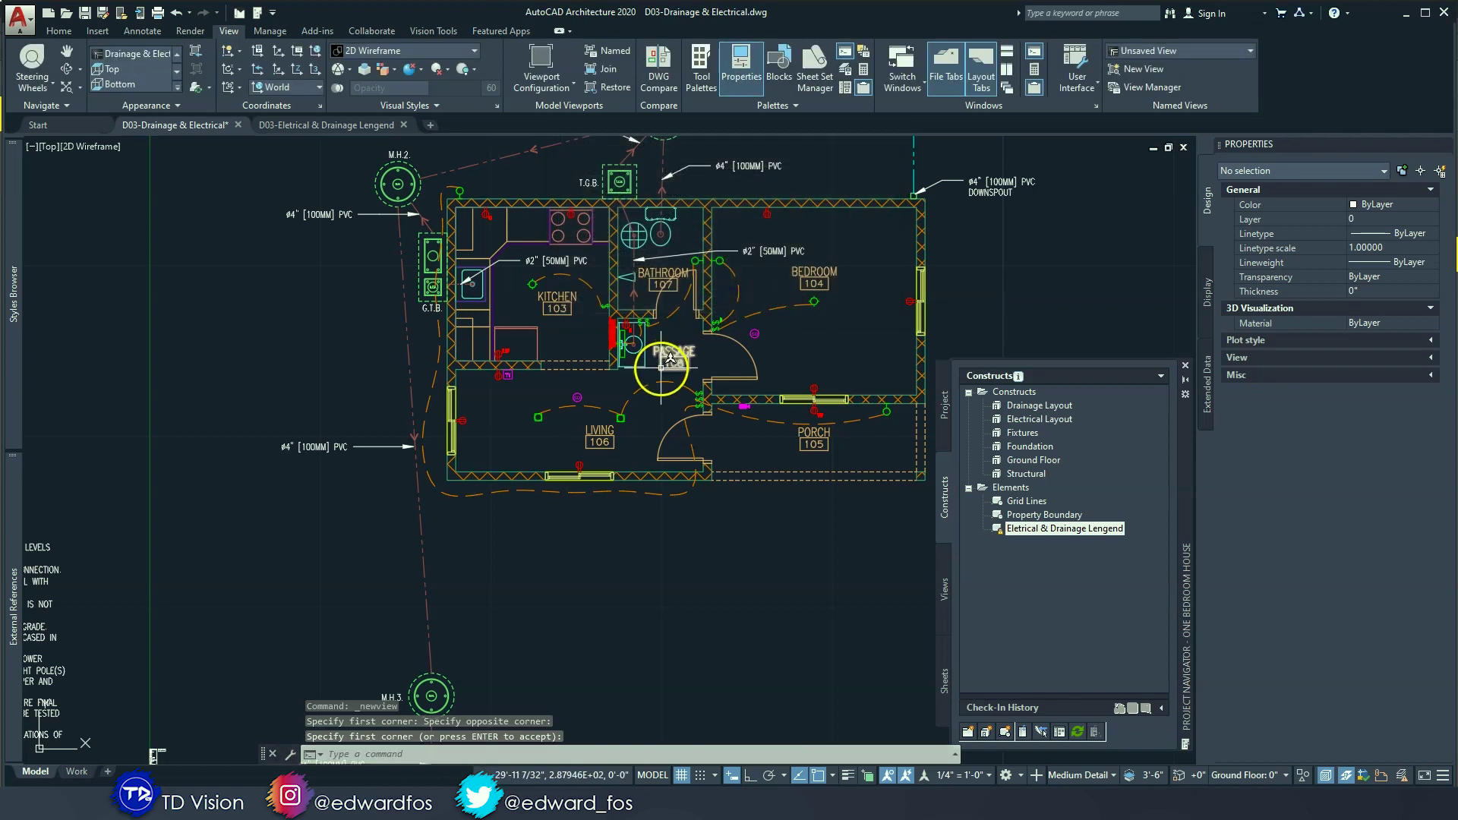
Step: Create a named view called NOTES with a window boundary around the electrical and plumbing notes
scroll(423, 390, up, 5)
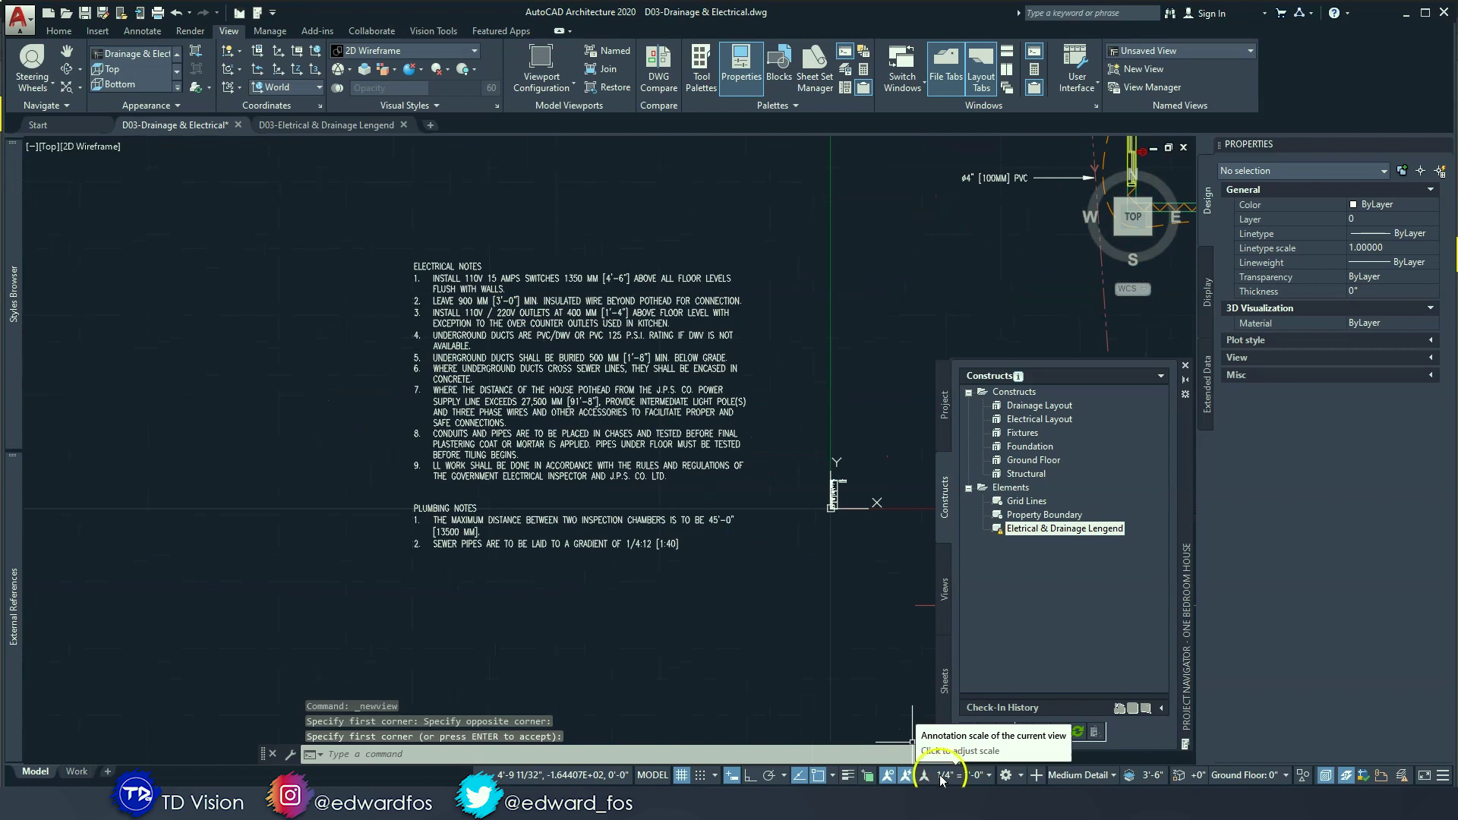
click(1143, 69)
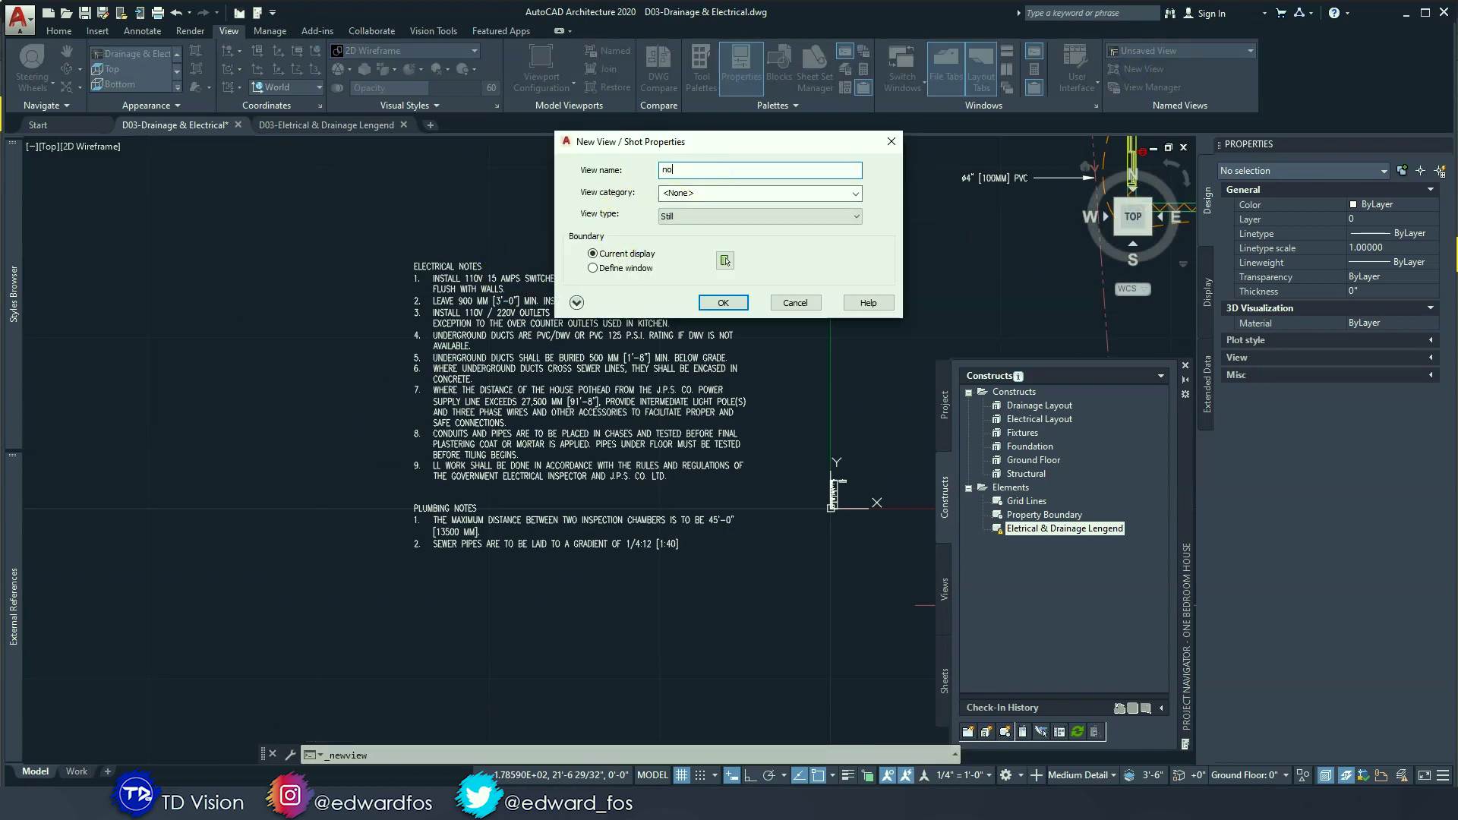
click(620, 275)
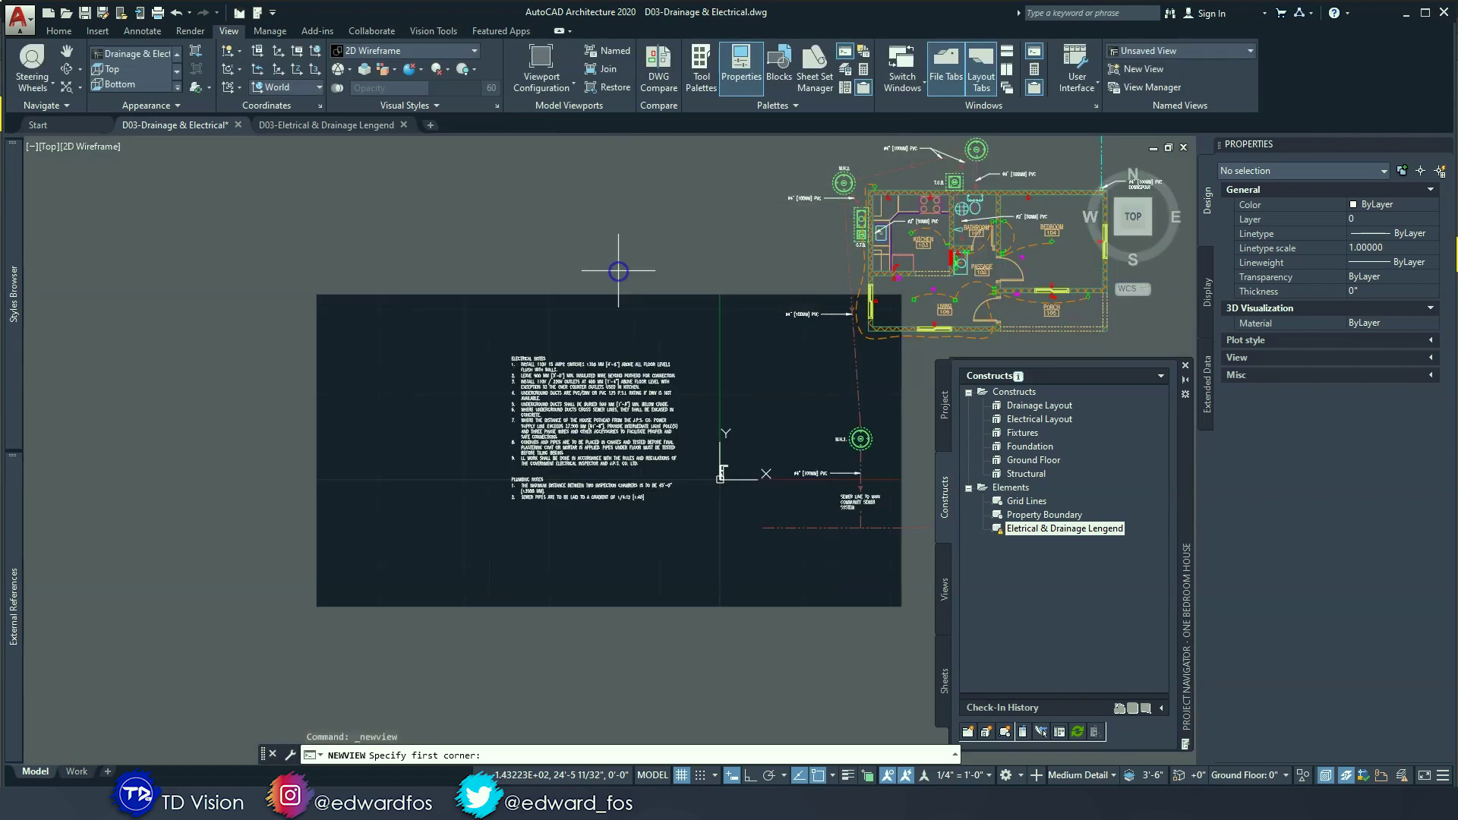
click(480, 319)
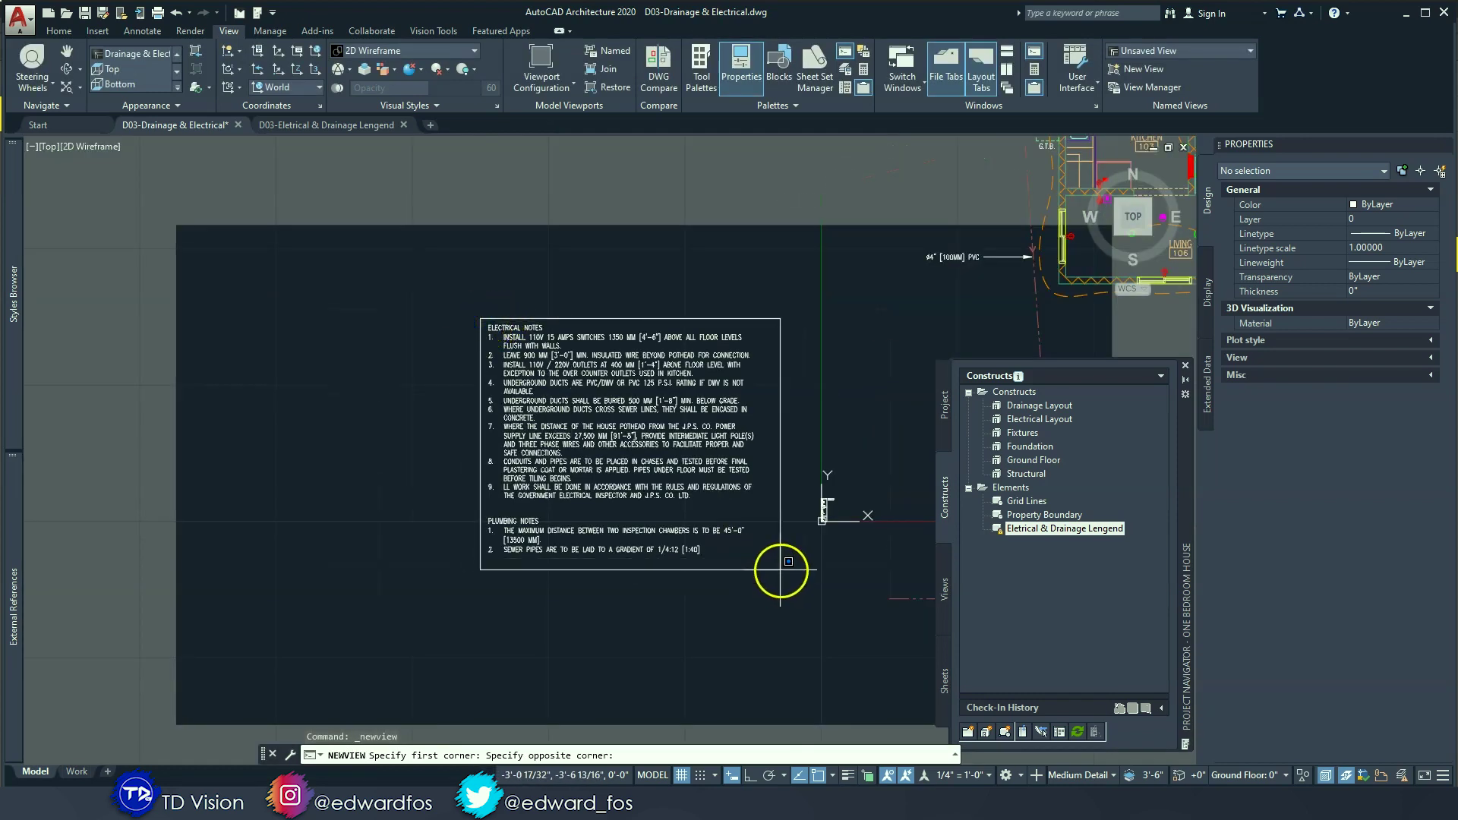
click(759, 560)
key(Return)
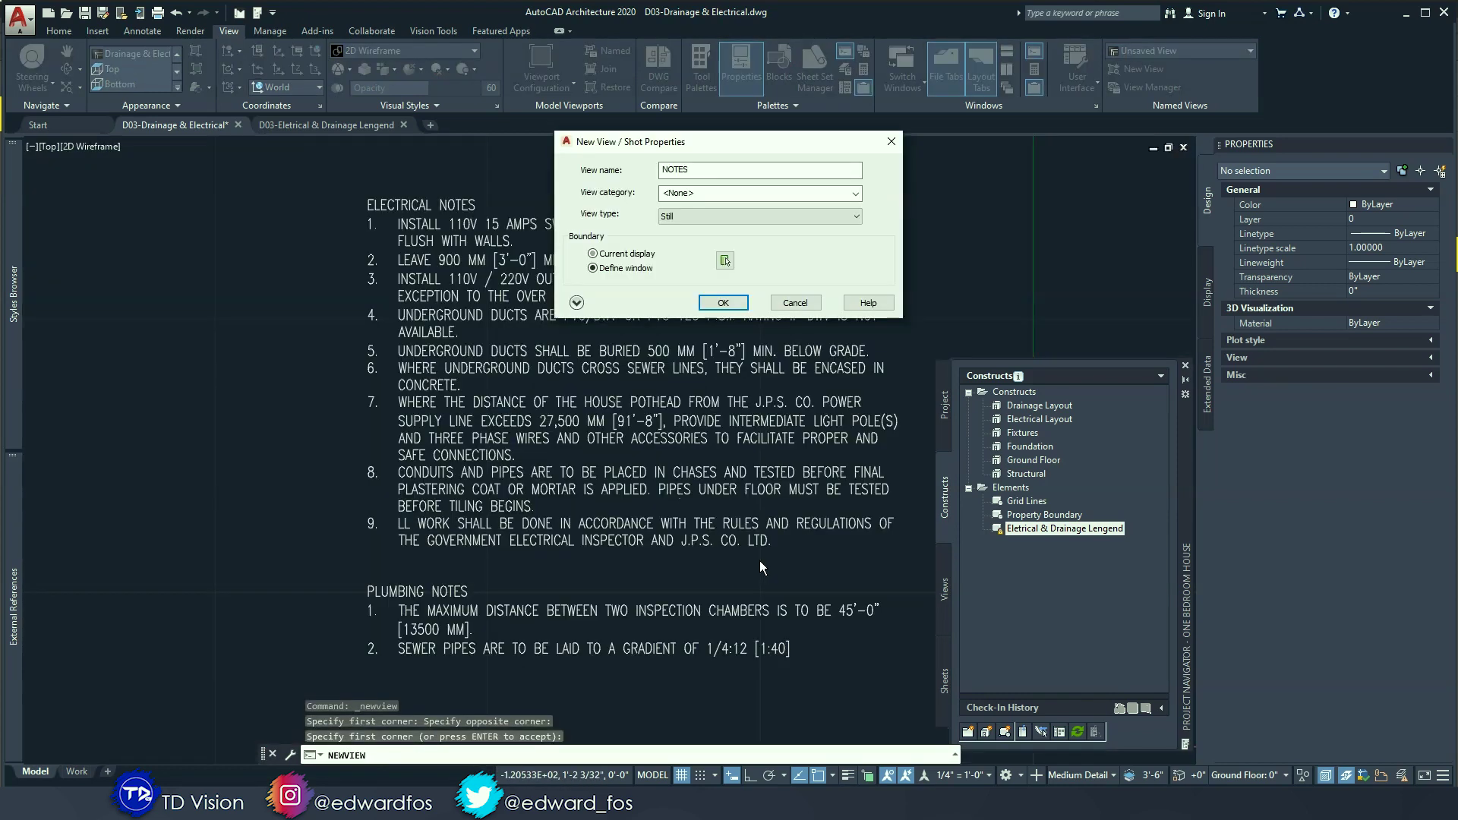
click(723, 303)
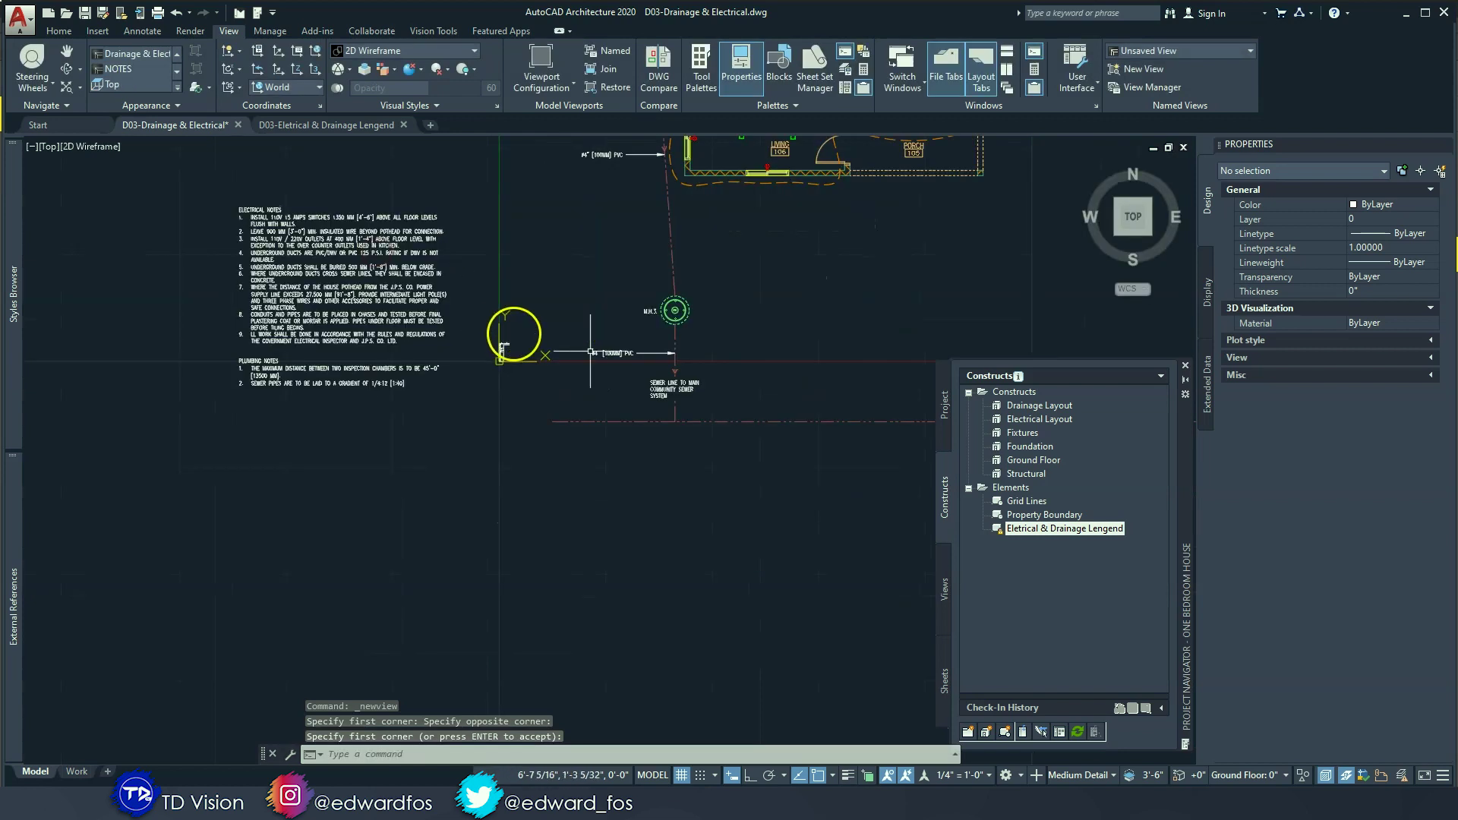
Step: Set the annotation scale to 1'-0" = 1'-0" for the electrical and drainage legend tables at the drawing origin
scroll(600, 353, up, 4)
scroll(672, 405, down, 4)
scroll(672, 404, down, 1)
scroll(570, 371, up, 6)
scroll(703, 497, up, 2)
middle_drag(703, 498, 630, 394)
middle_click(629, 393)
middle_click(629, 392)
middle_drag(417, 628, 716, 352)
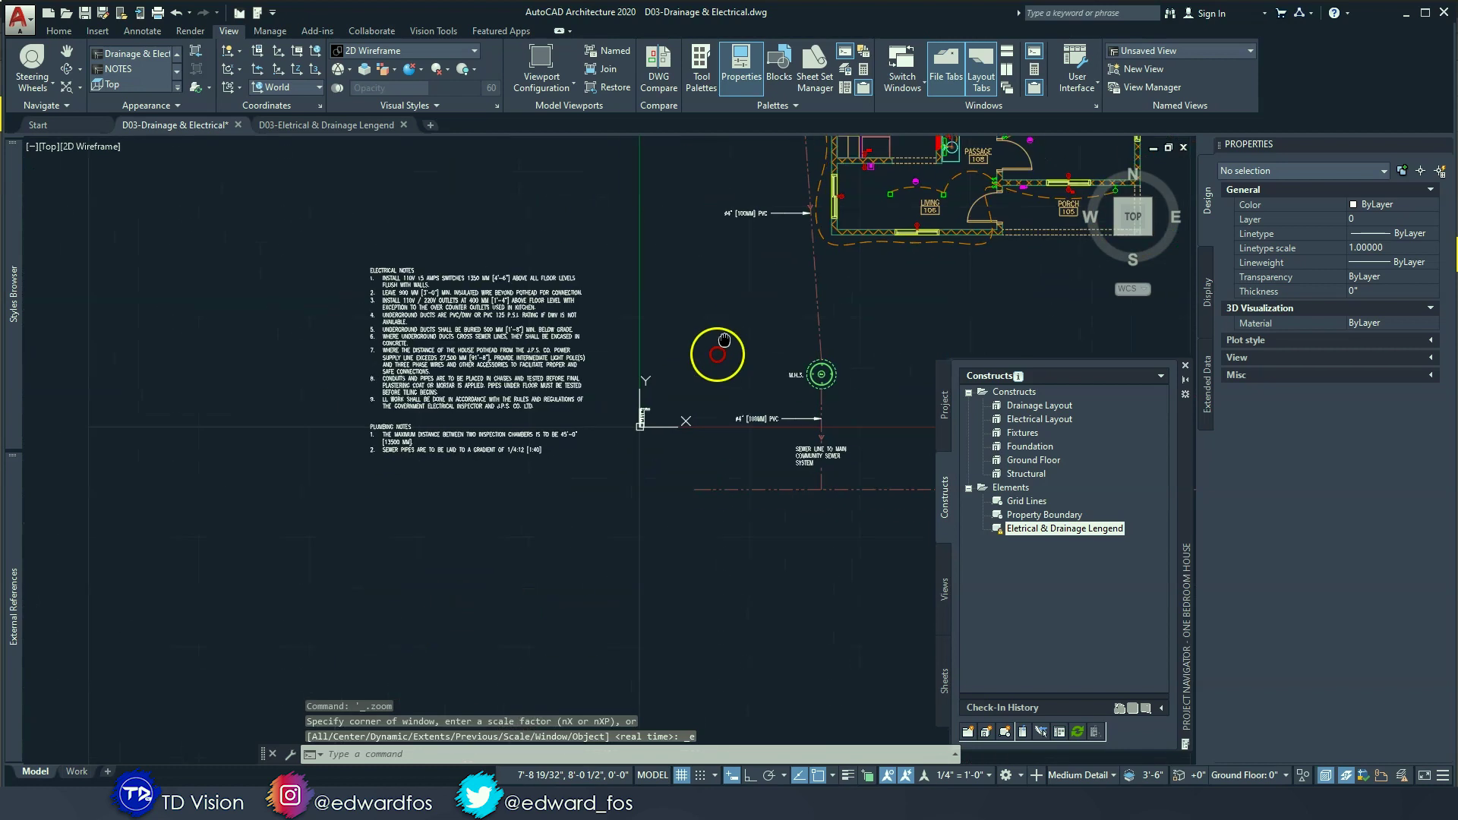
scroll(645, 407, up, 8)
middle_drag(658, 395, 577, 340)
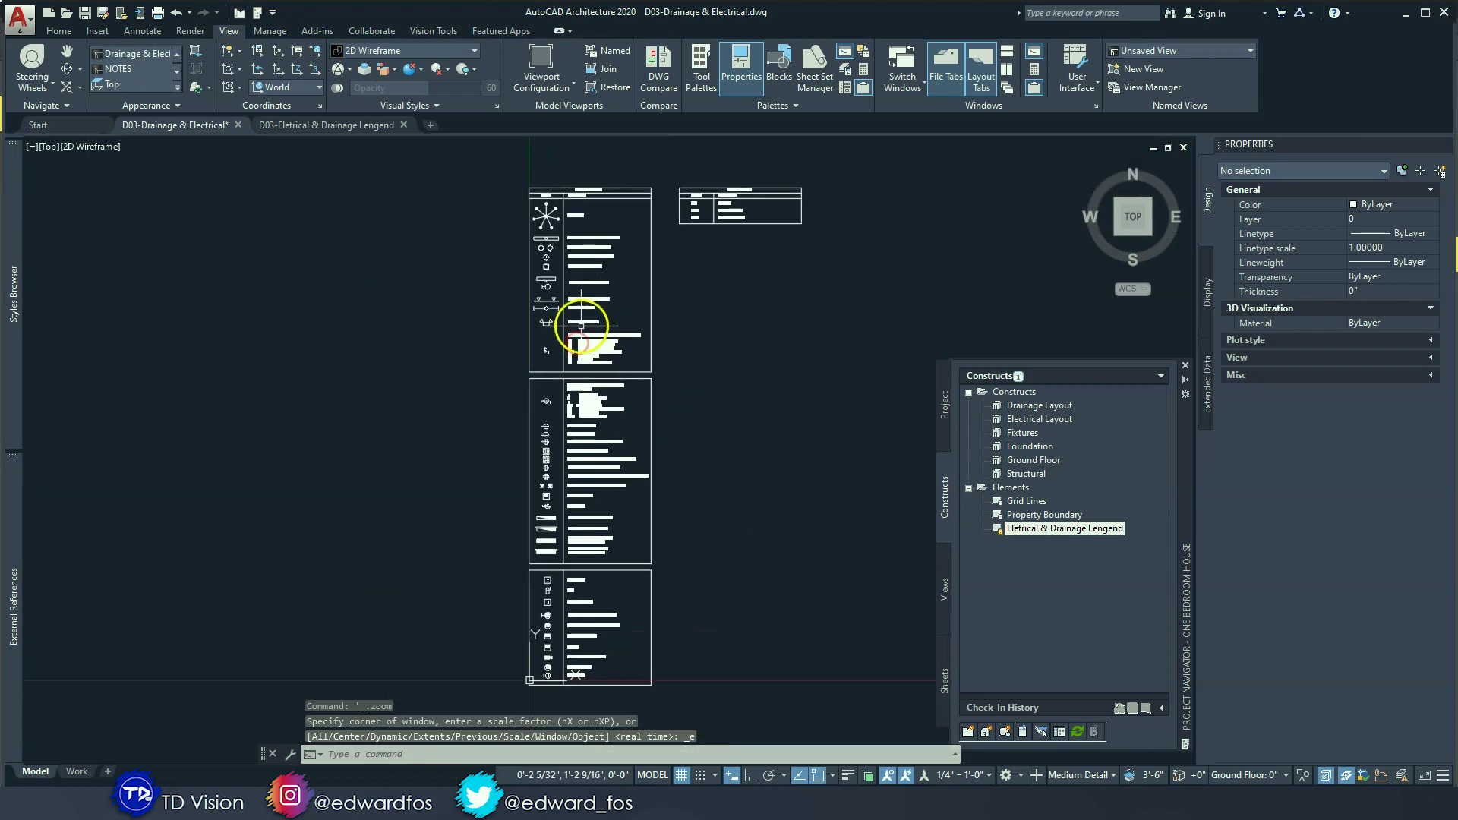
click(960, 776)
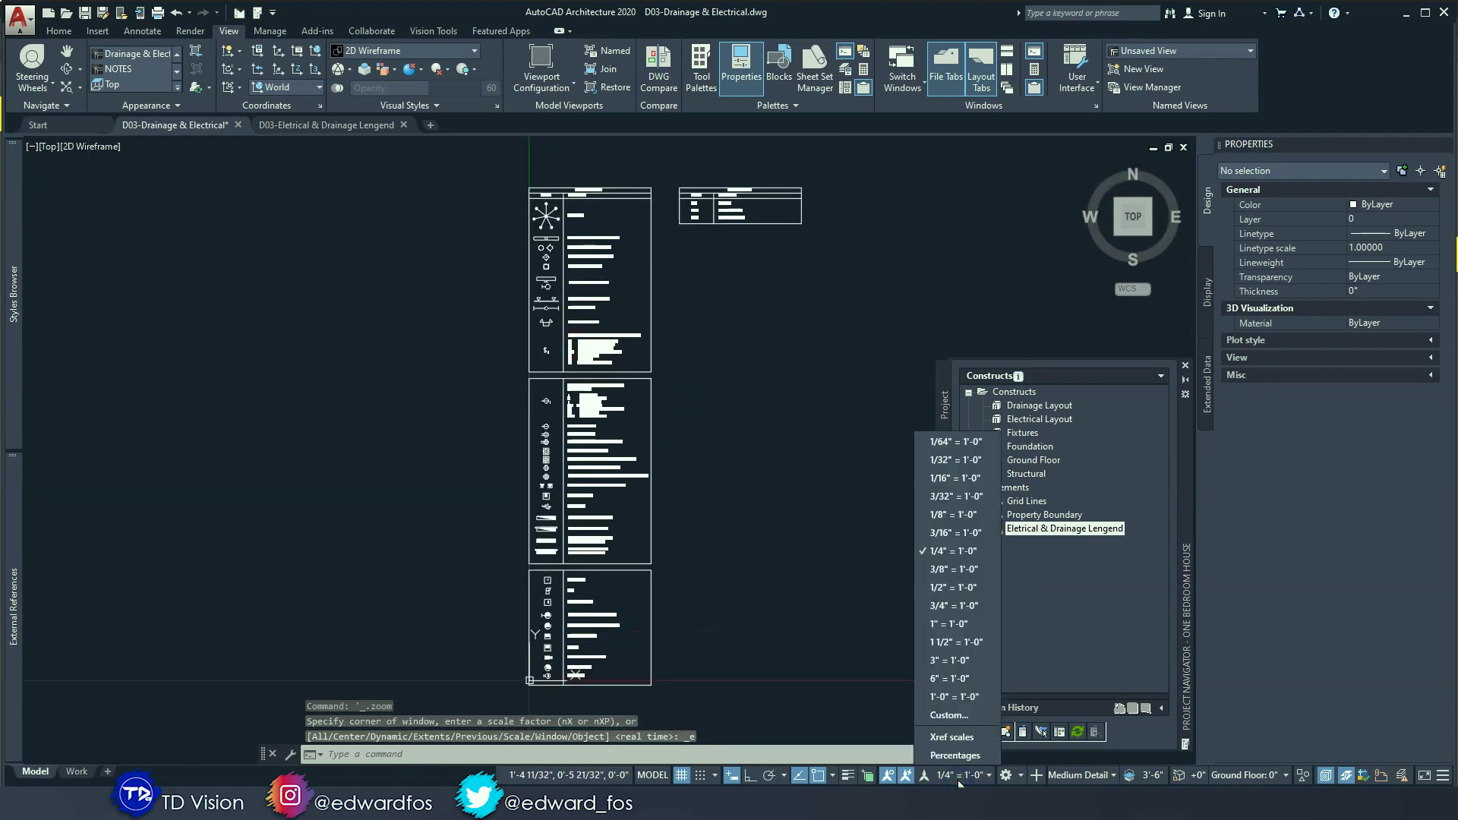
click(948, 697)
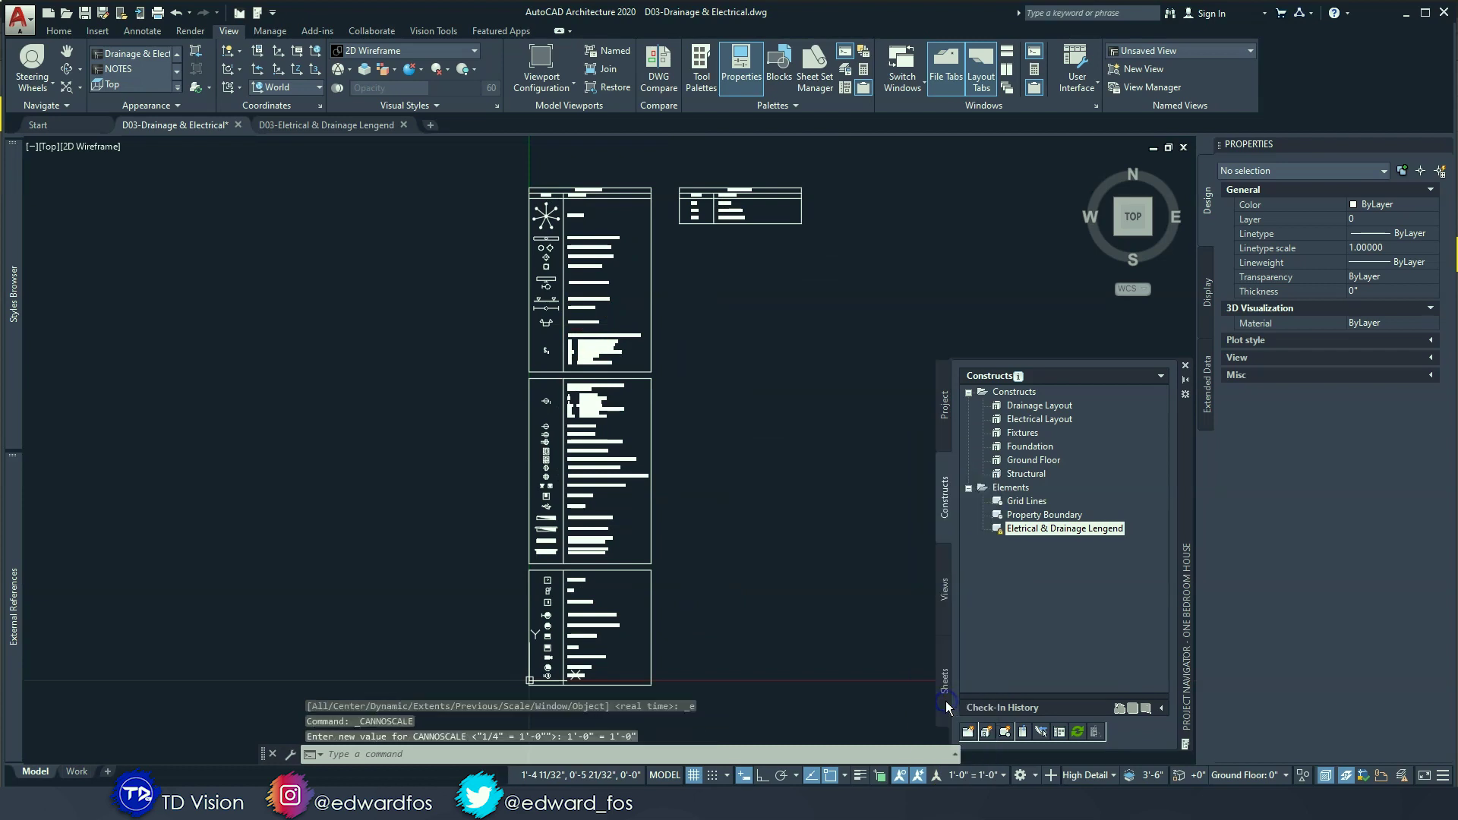
mouse_move(641, 368)
middle_down()
mouse_move(608, 408)
mouse_move(623, 380)
middle_up()
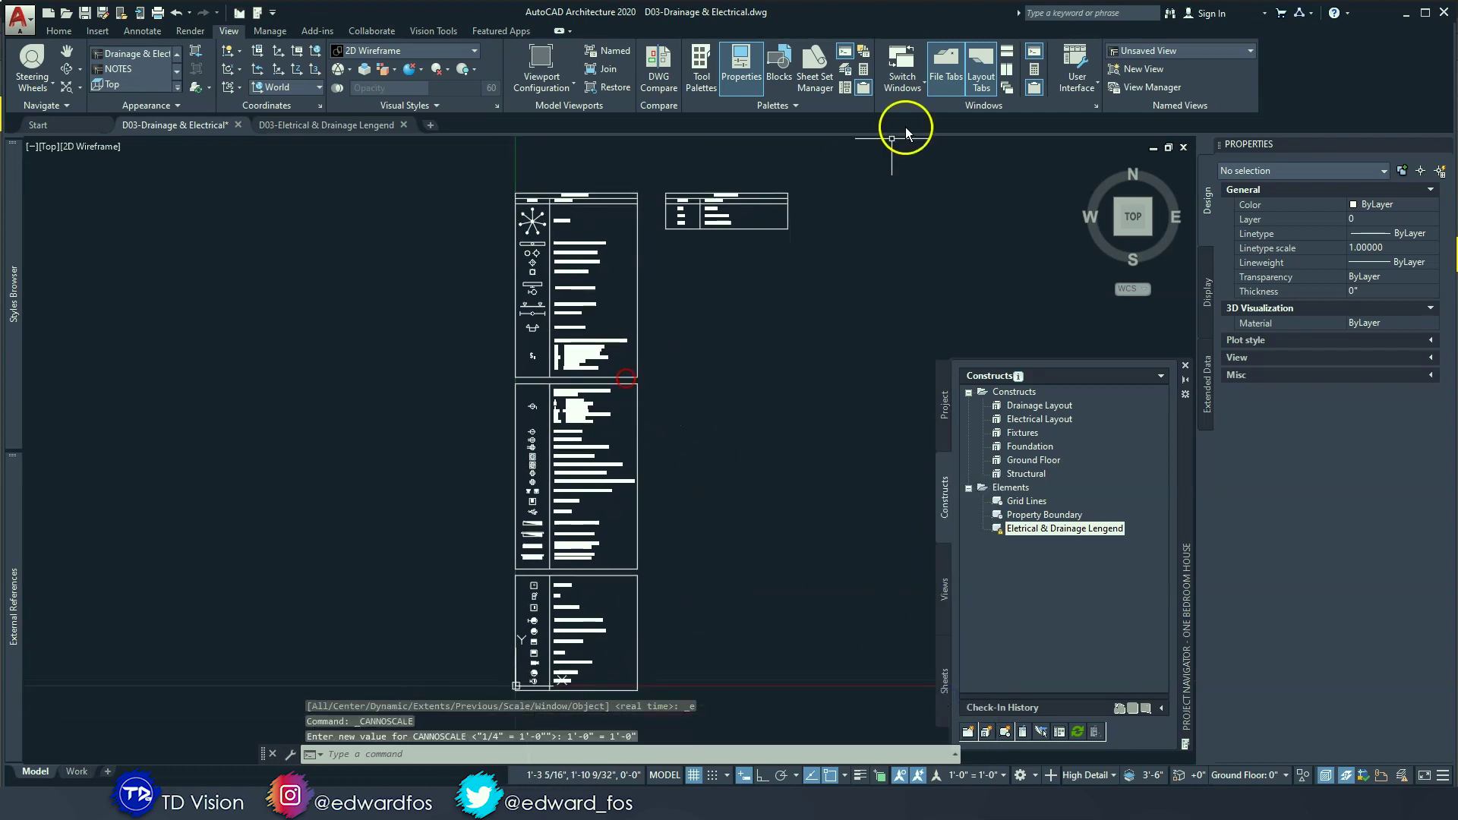
Step: Create a named view called Legend - Electrical with a window boundary around the whole electrical legend table
click(1147, 74)
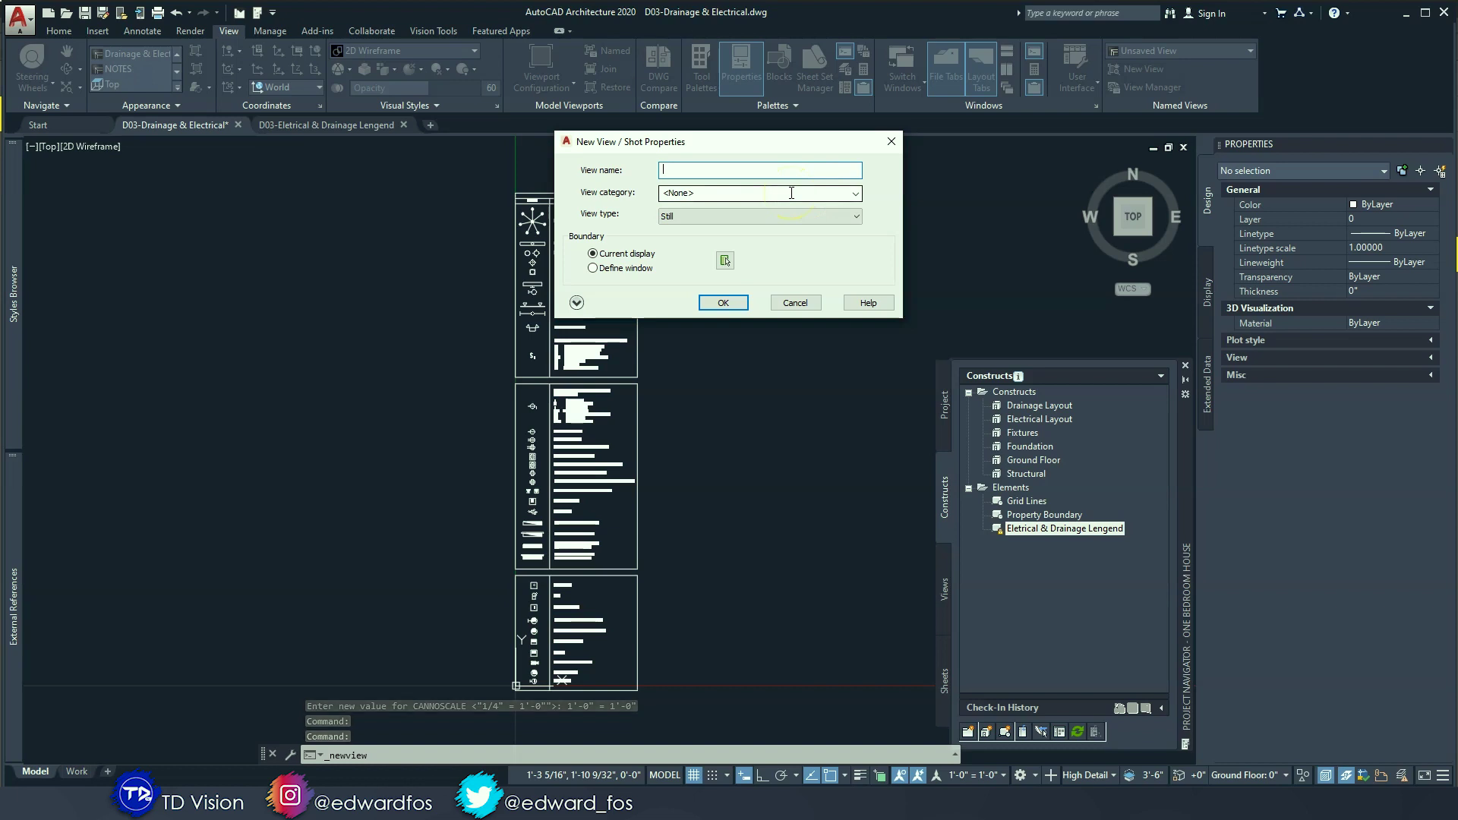
text(LEG)
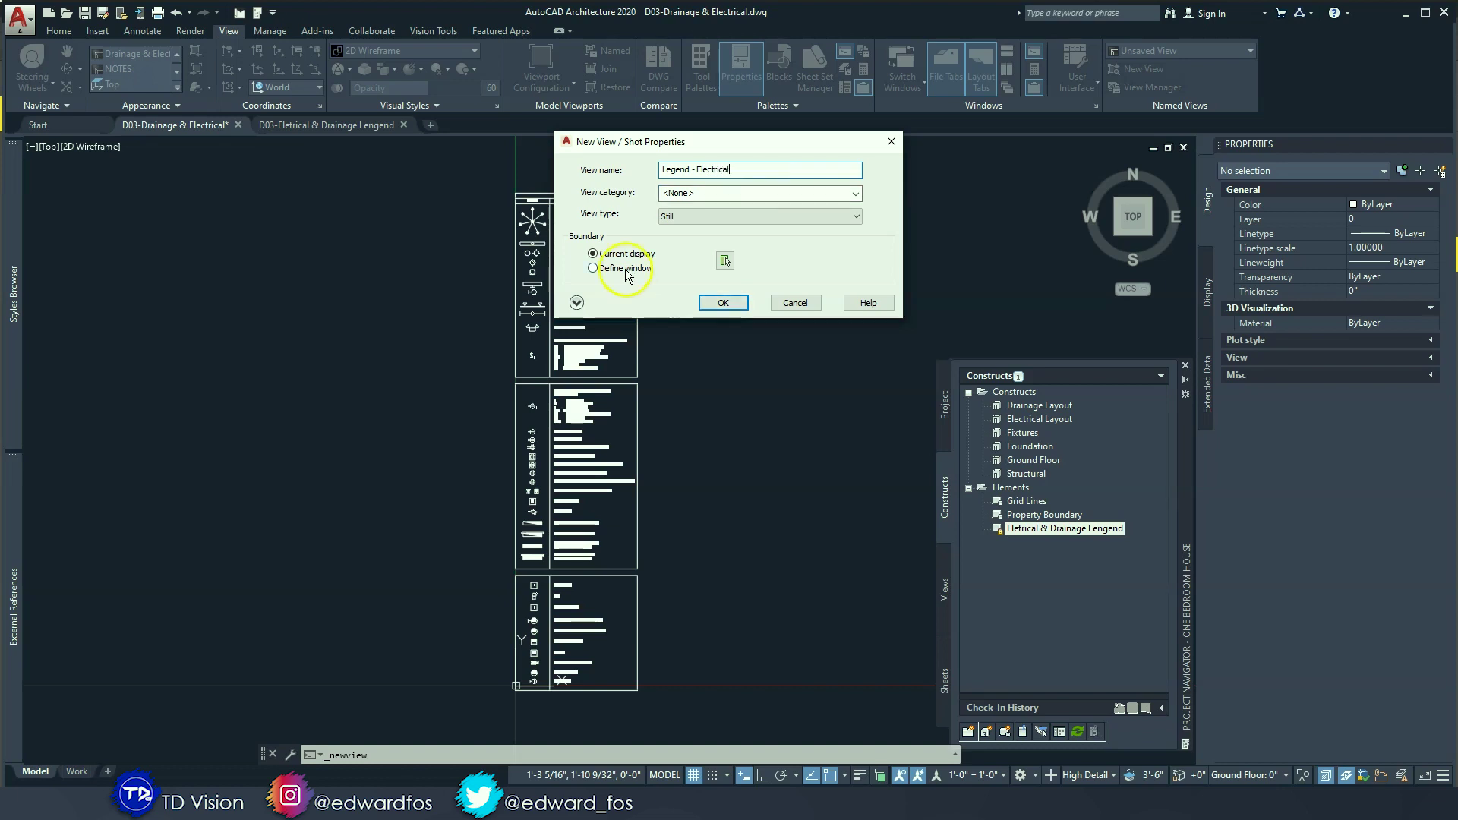
click(594, 268)
scroll(571, 304, up, 4)
middle_drag(668, 599, 560, 161)
middle_drag(662, 636, 626, 257)
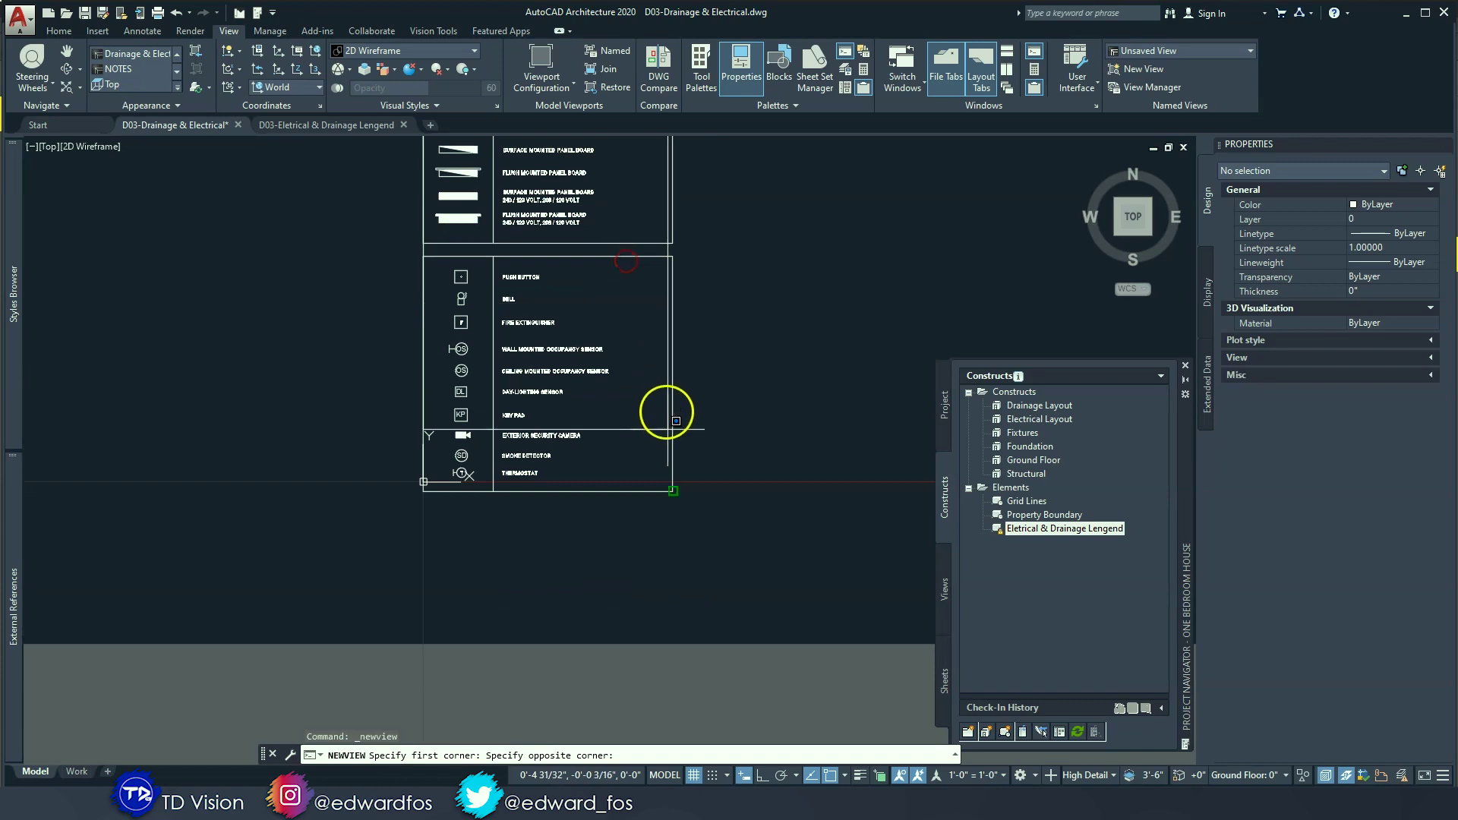
click(673, 491)
key(Return)
click(540, 301)
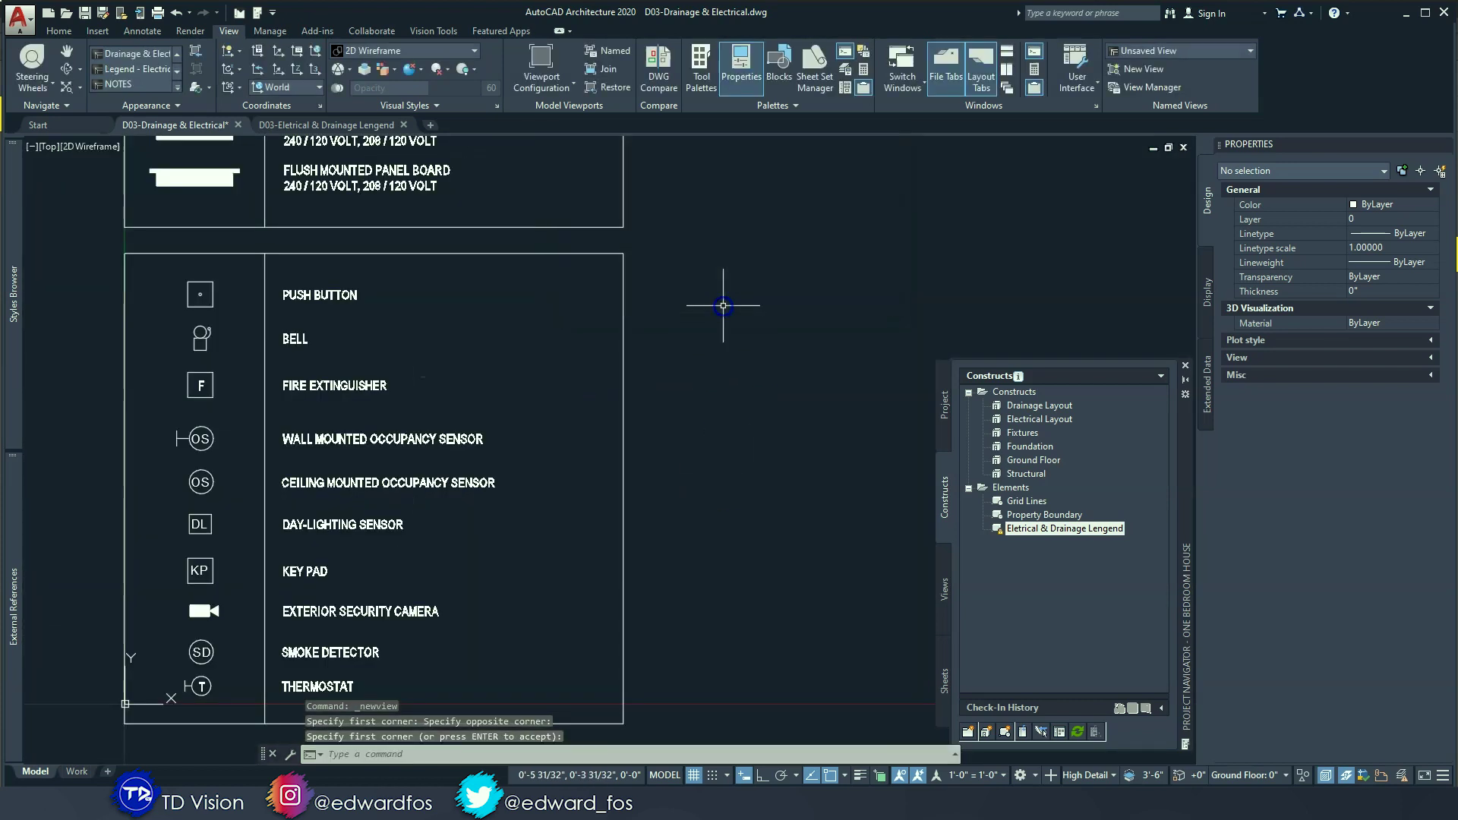
Step: Create a named view called Legend - Drainage with a window boundary around the drainage legend table
middle_drag(748, 305, 658, 436)
click(1152, 70)
text(Legend - Drainage)
click(647, 267)
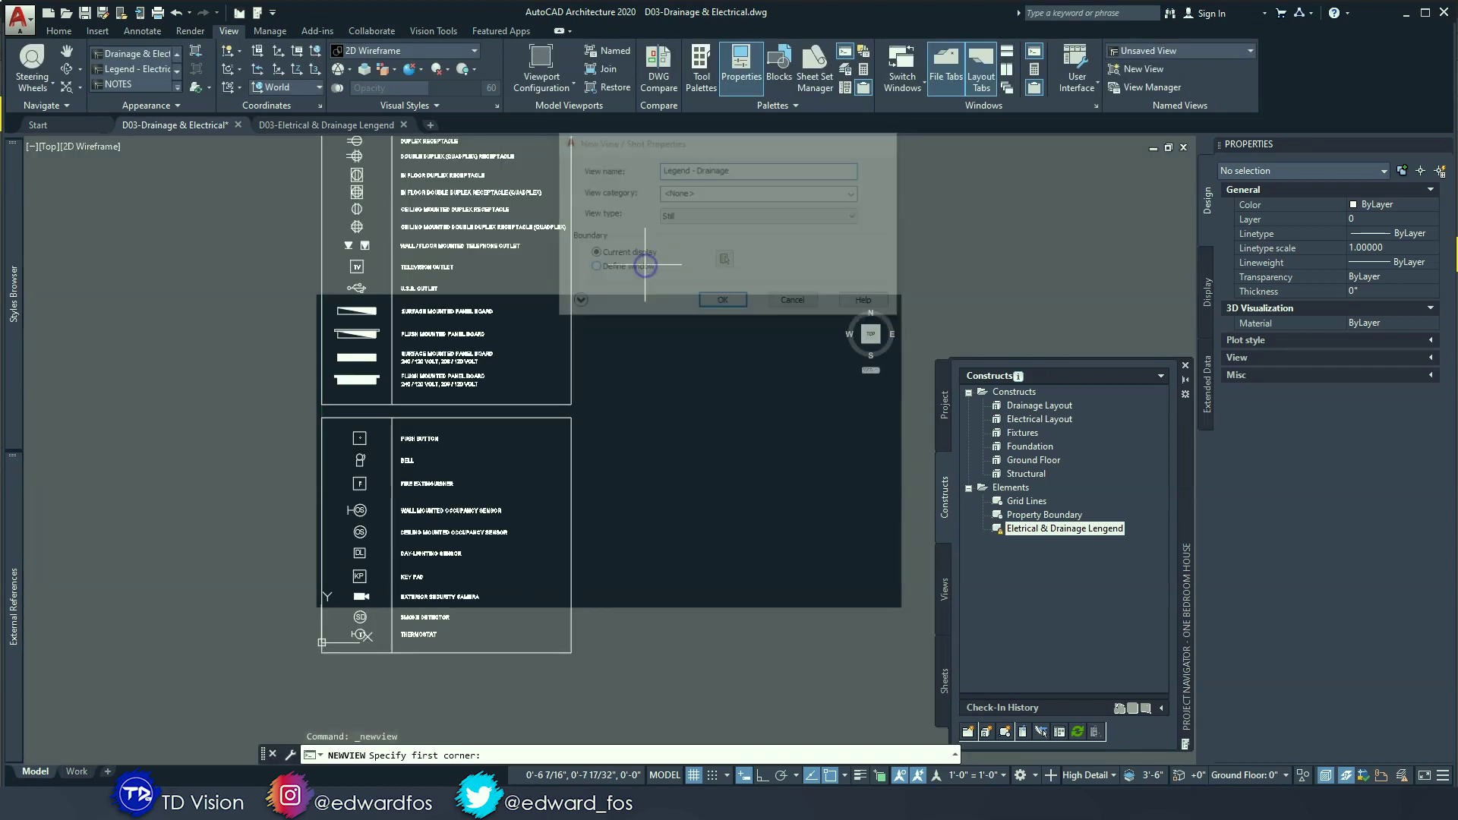
click(579, 261)
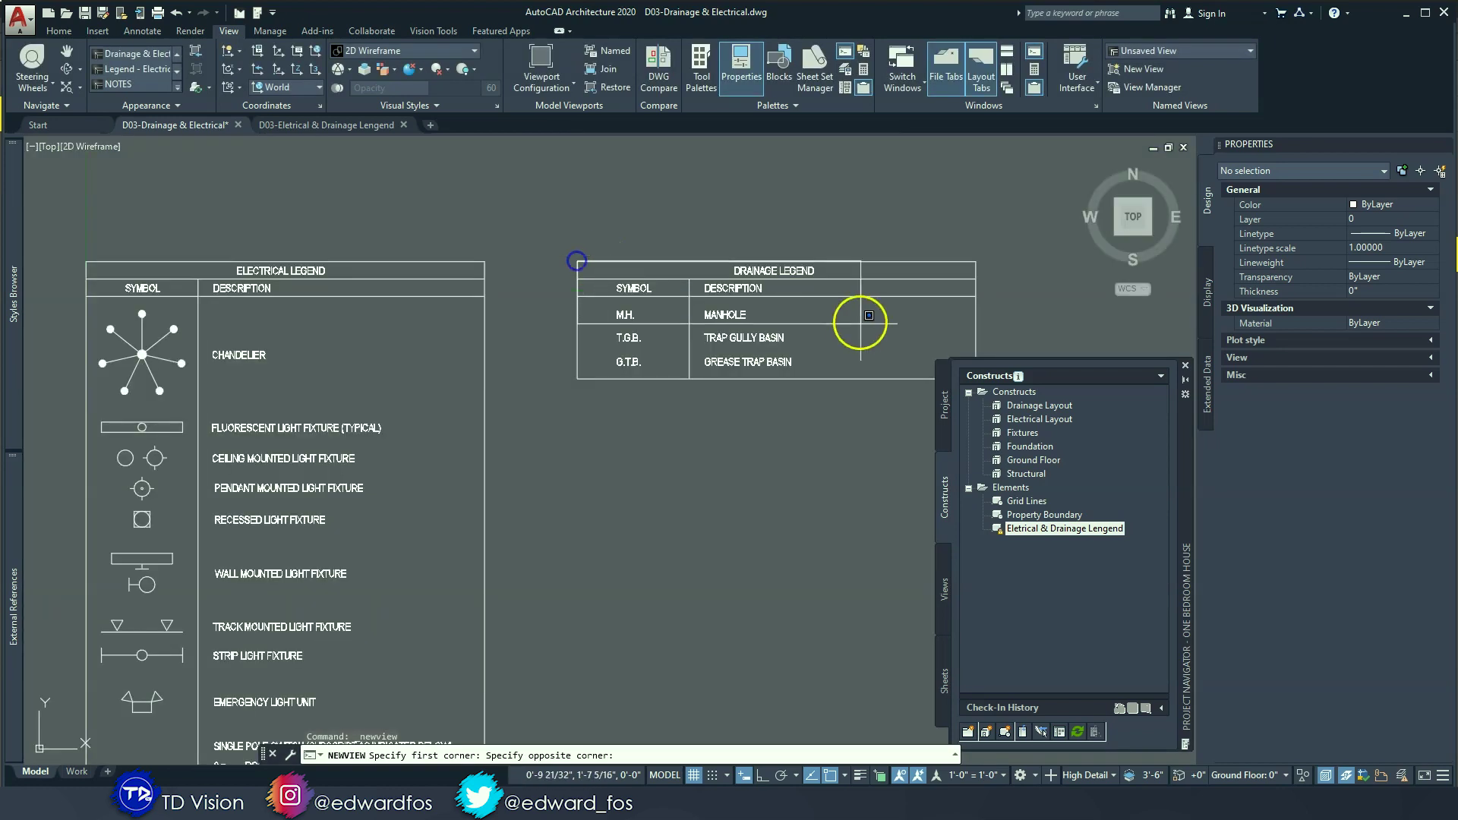
middle_drag(861, 322, 635, 265)
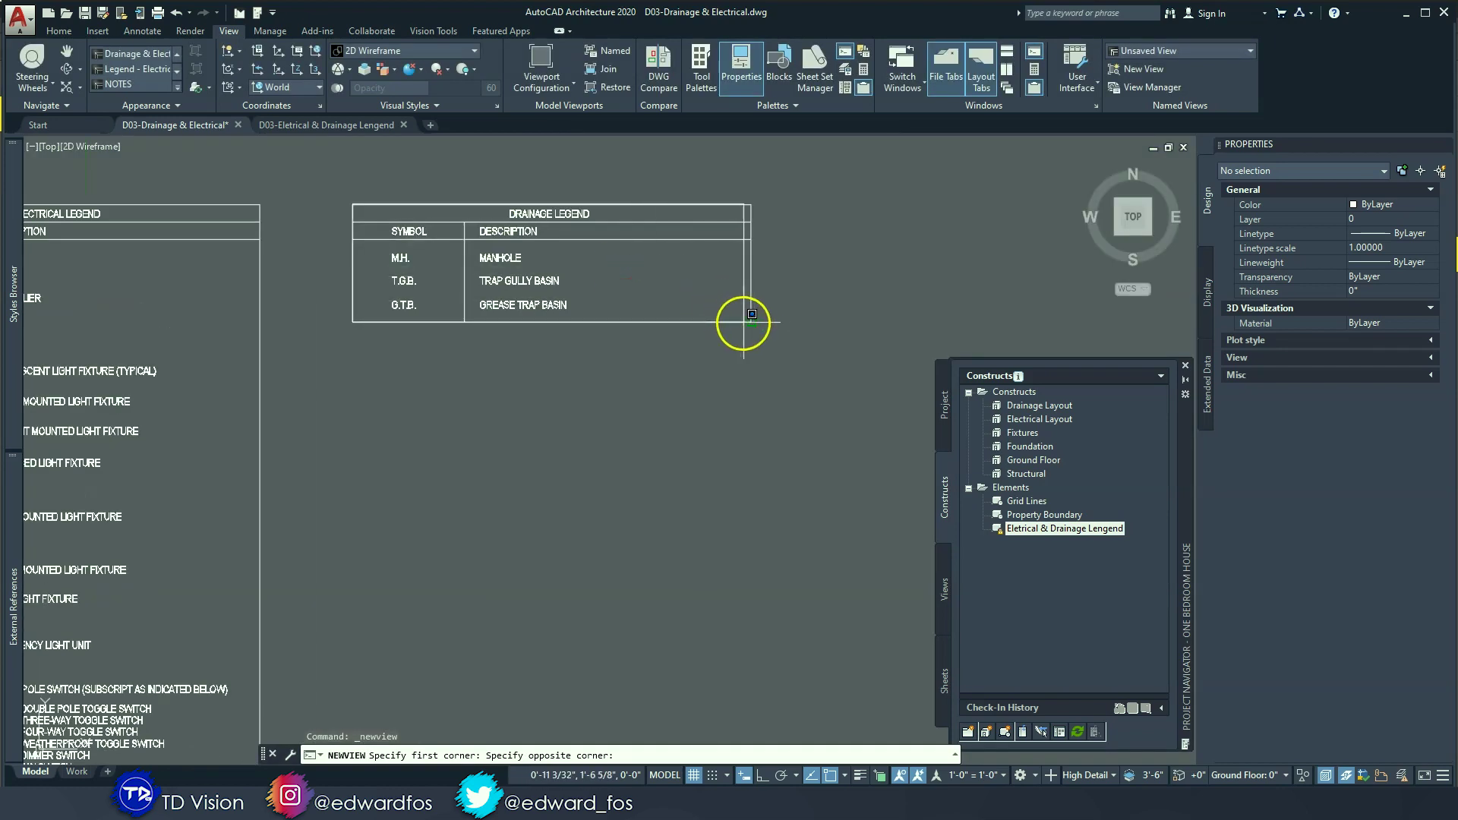
click(750, 322)
key(Return)
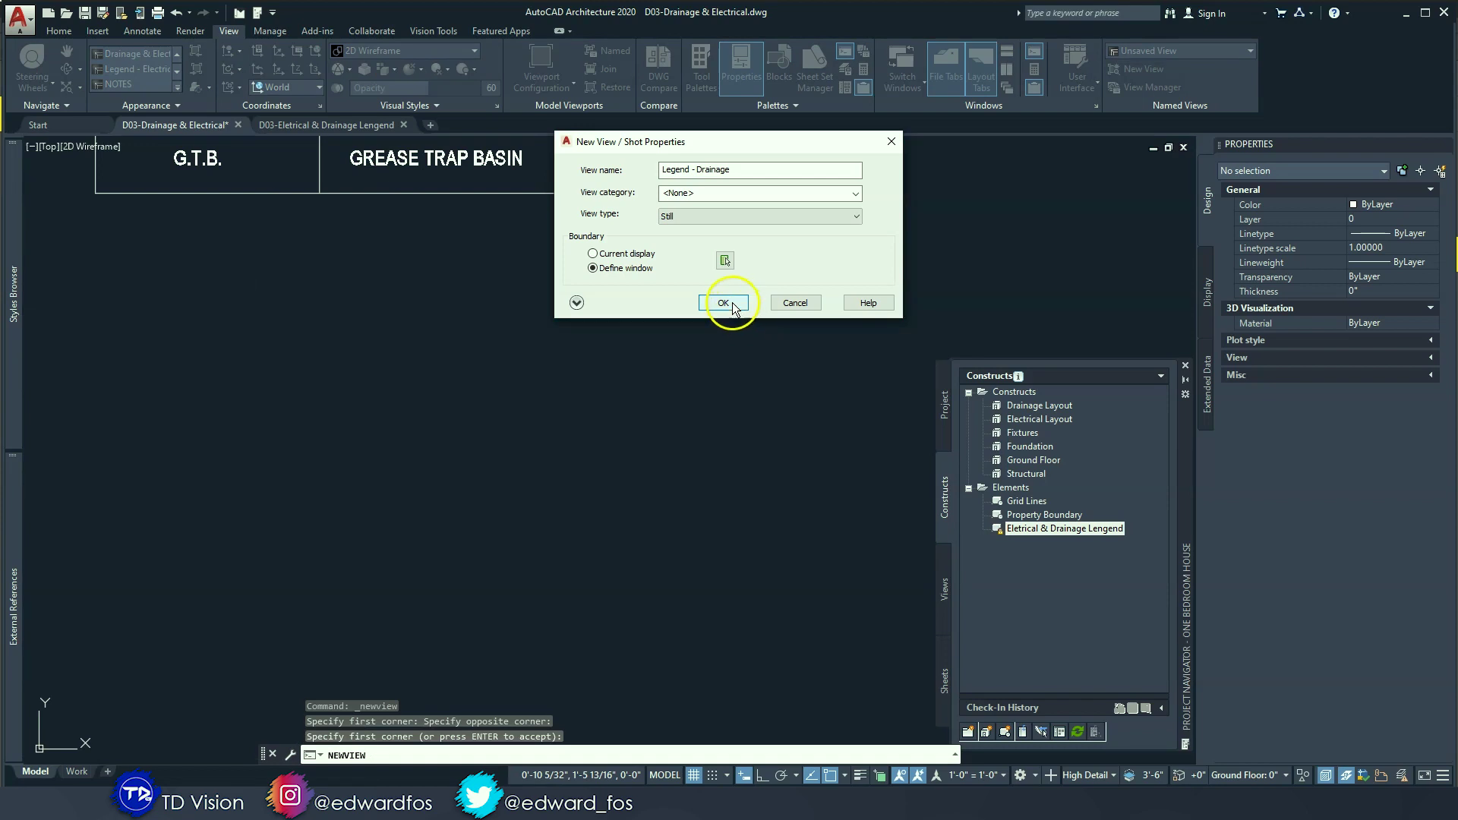
click(730, 303)
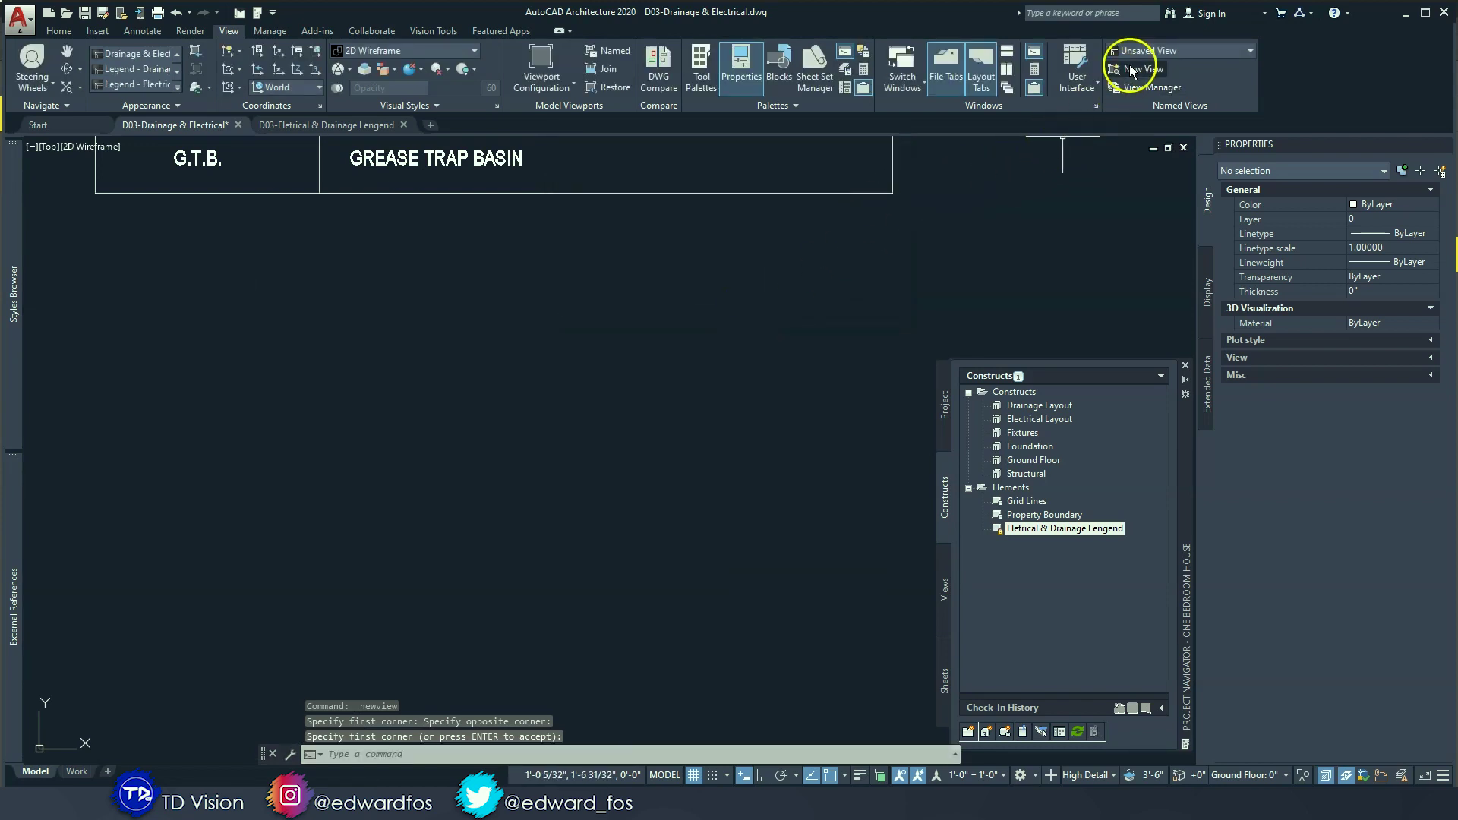
Step: Review the properties and previews of the saved plan, legend and notes views in the View Manager
click(1149, 86)
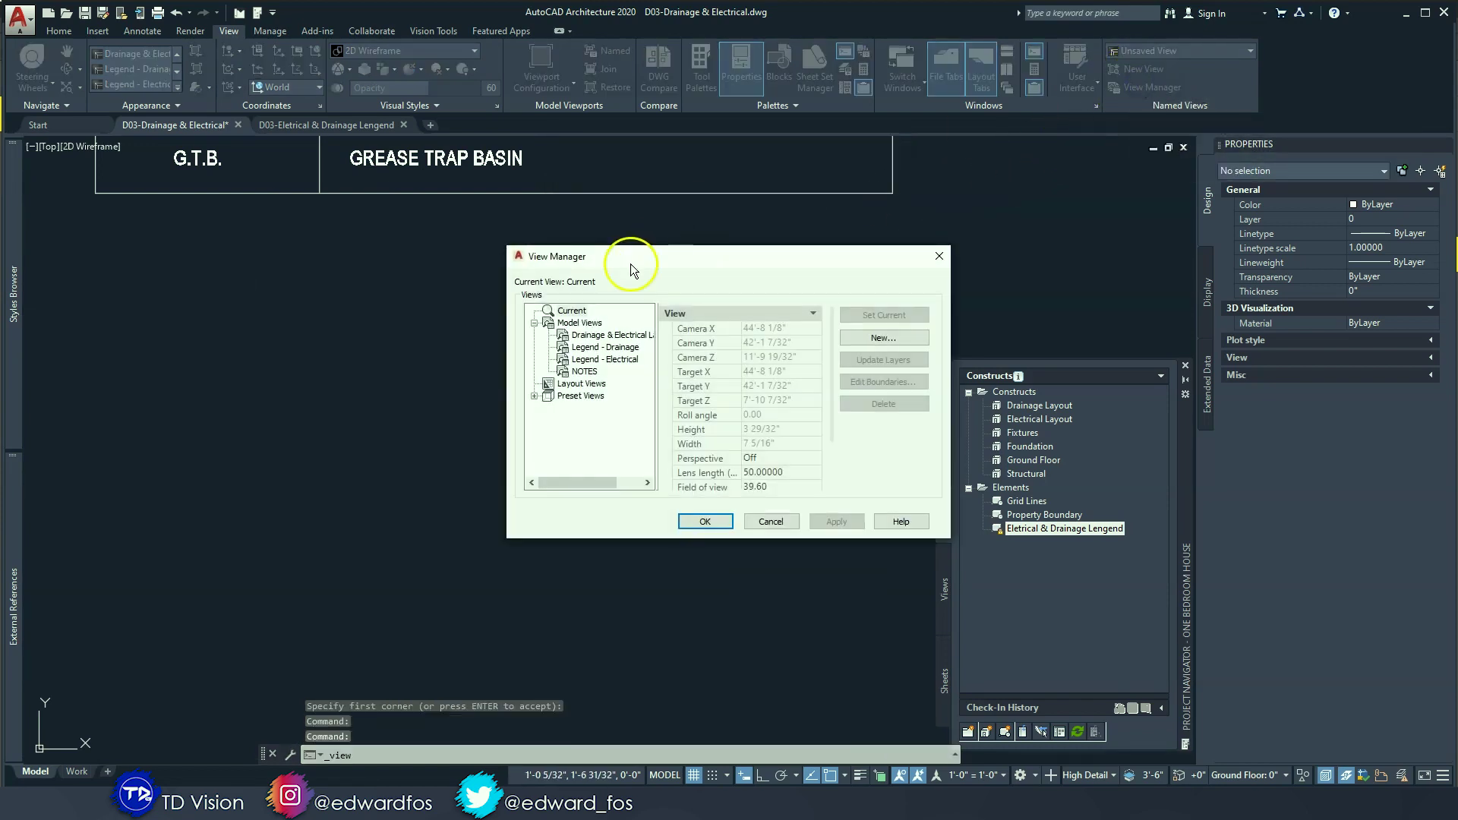
click(592, 360)
click(587, 371)
click(594, 359)
click(596, 347)
click(597, 335)
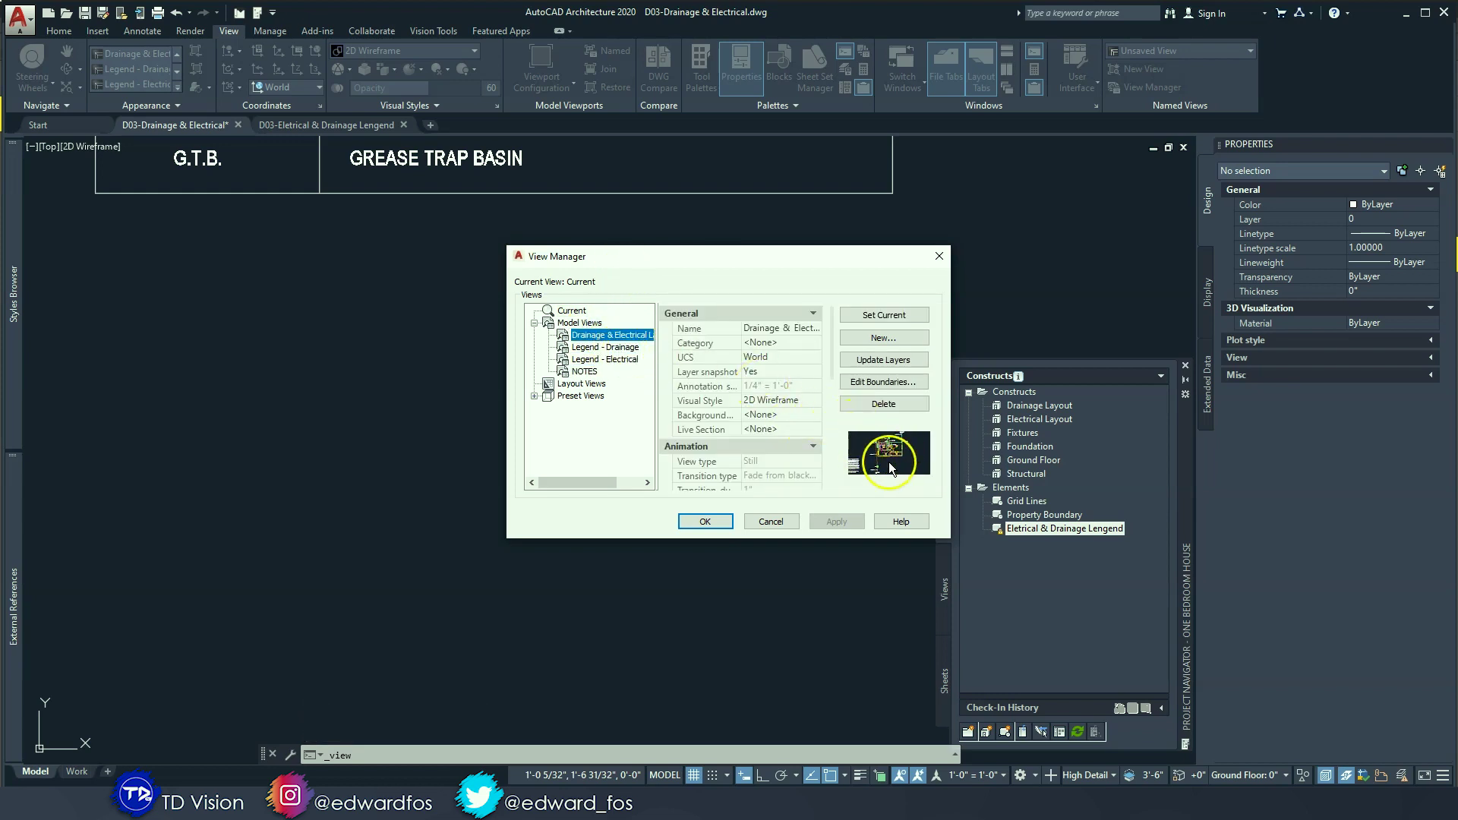
click(585, 371)
click(705, 522)
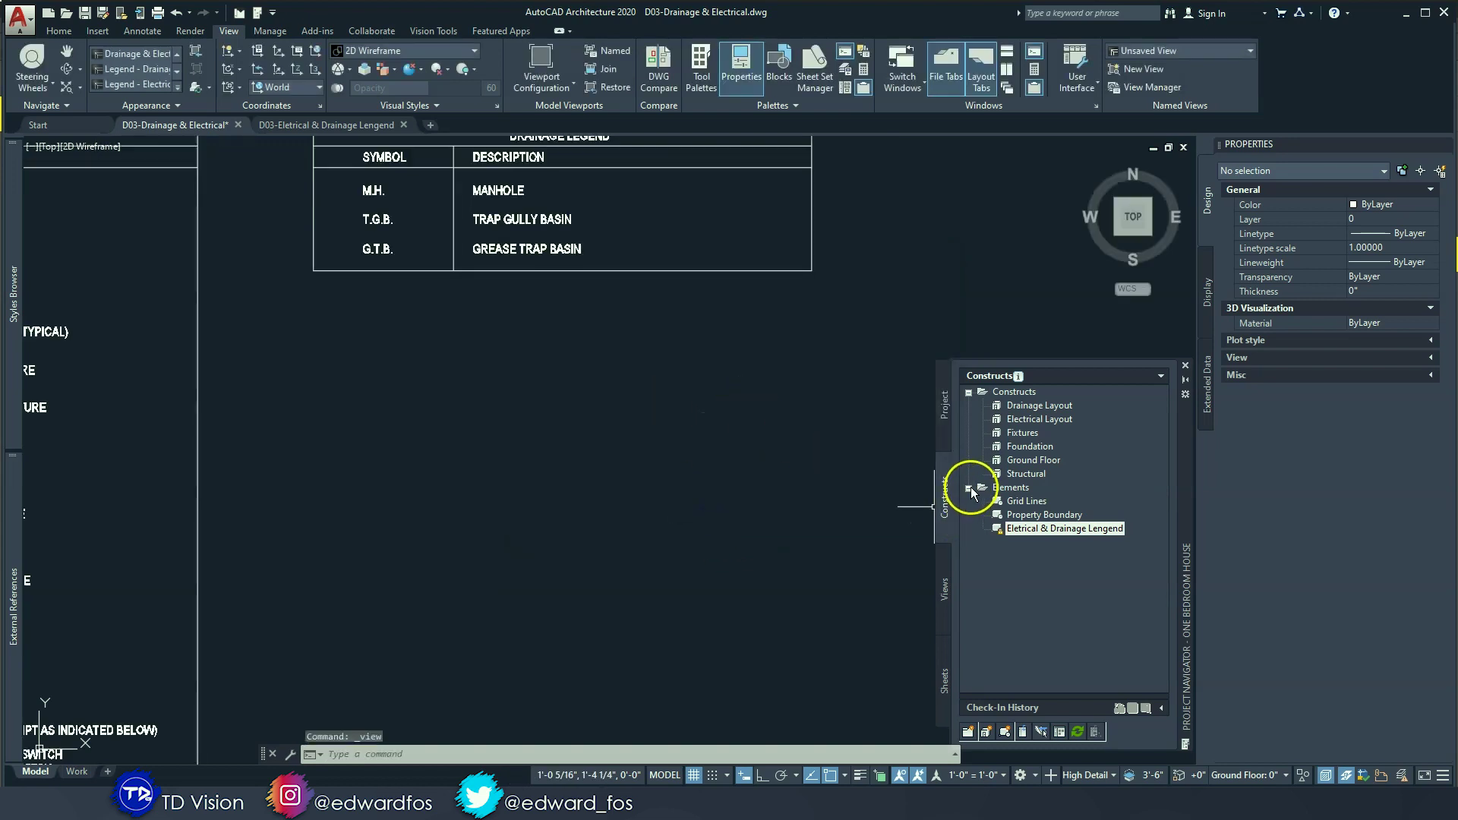
Step: Check the named views listed under the Drainage & Electrical drawing in the project's architecture views
click(945, 583)
click(1055, 461)
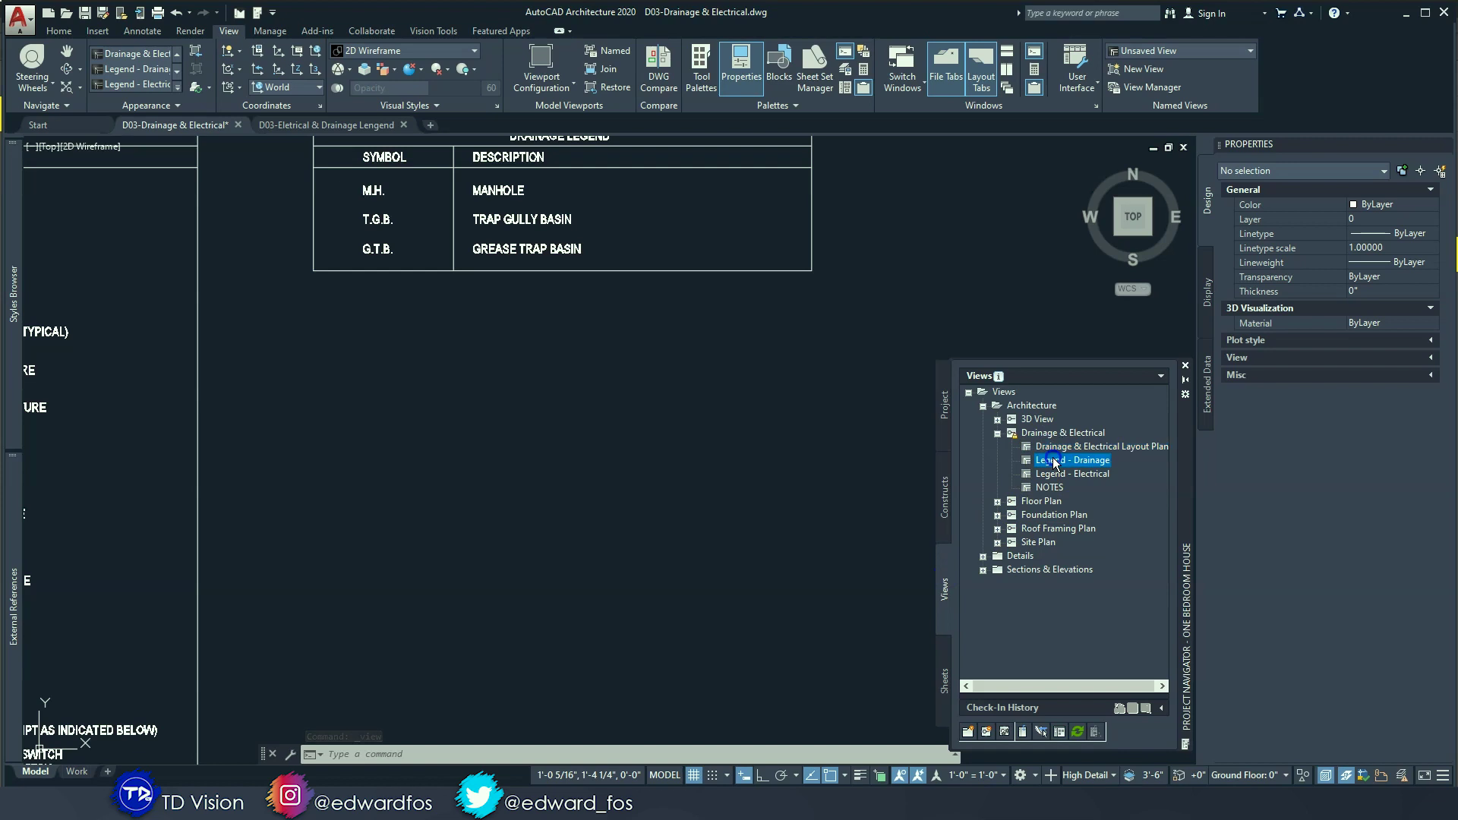
click(1057, 447)
click(1061, 461)
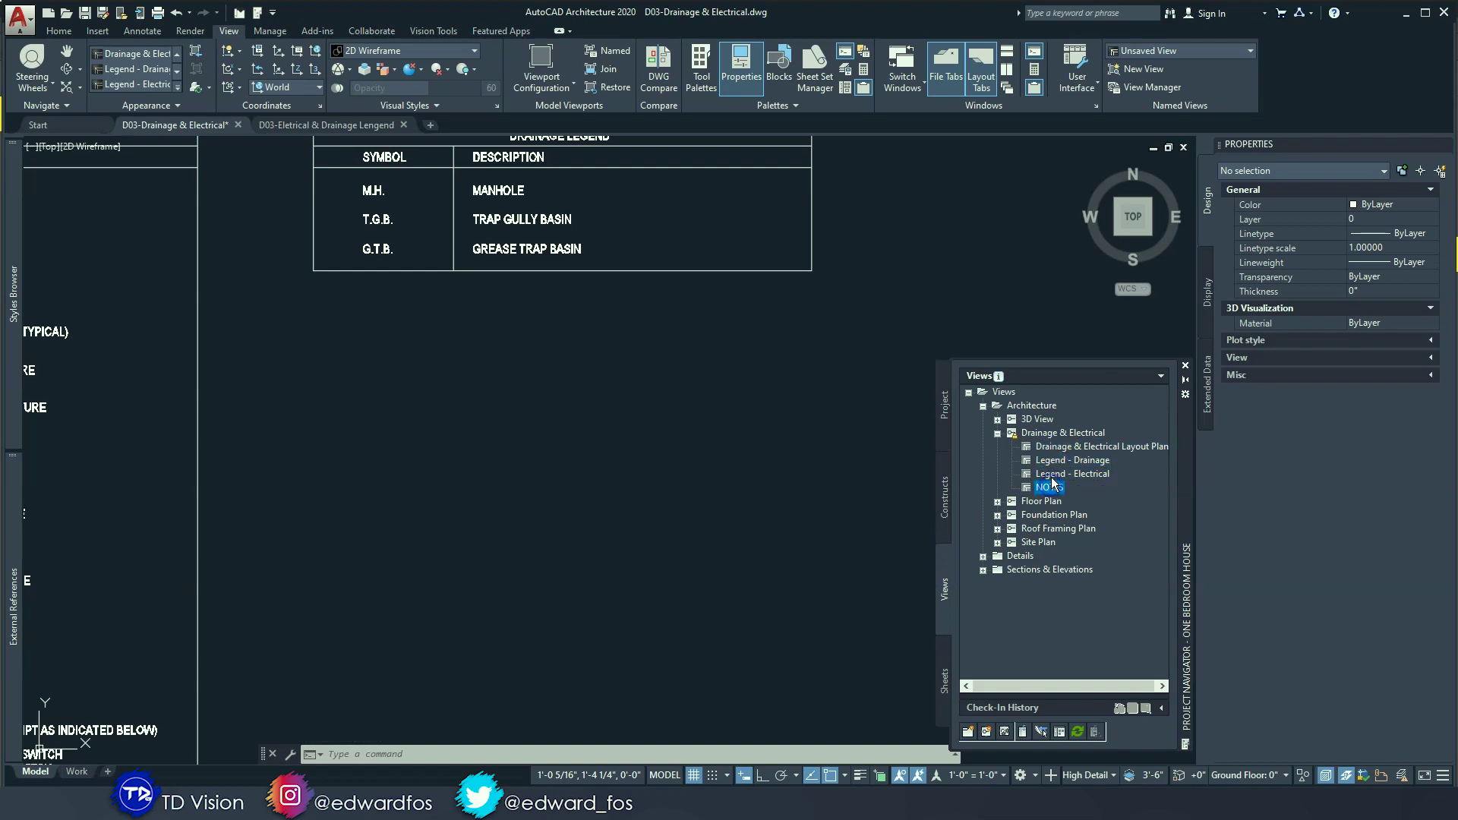
click(1058, 447)
click(1056, 461)
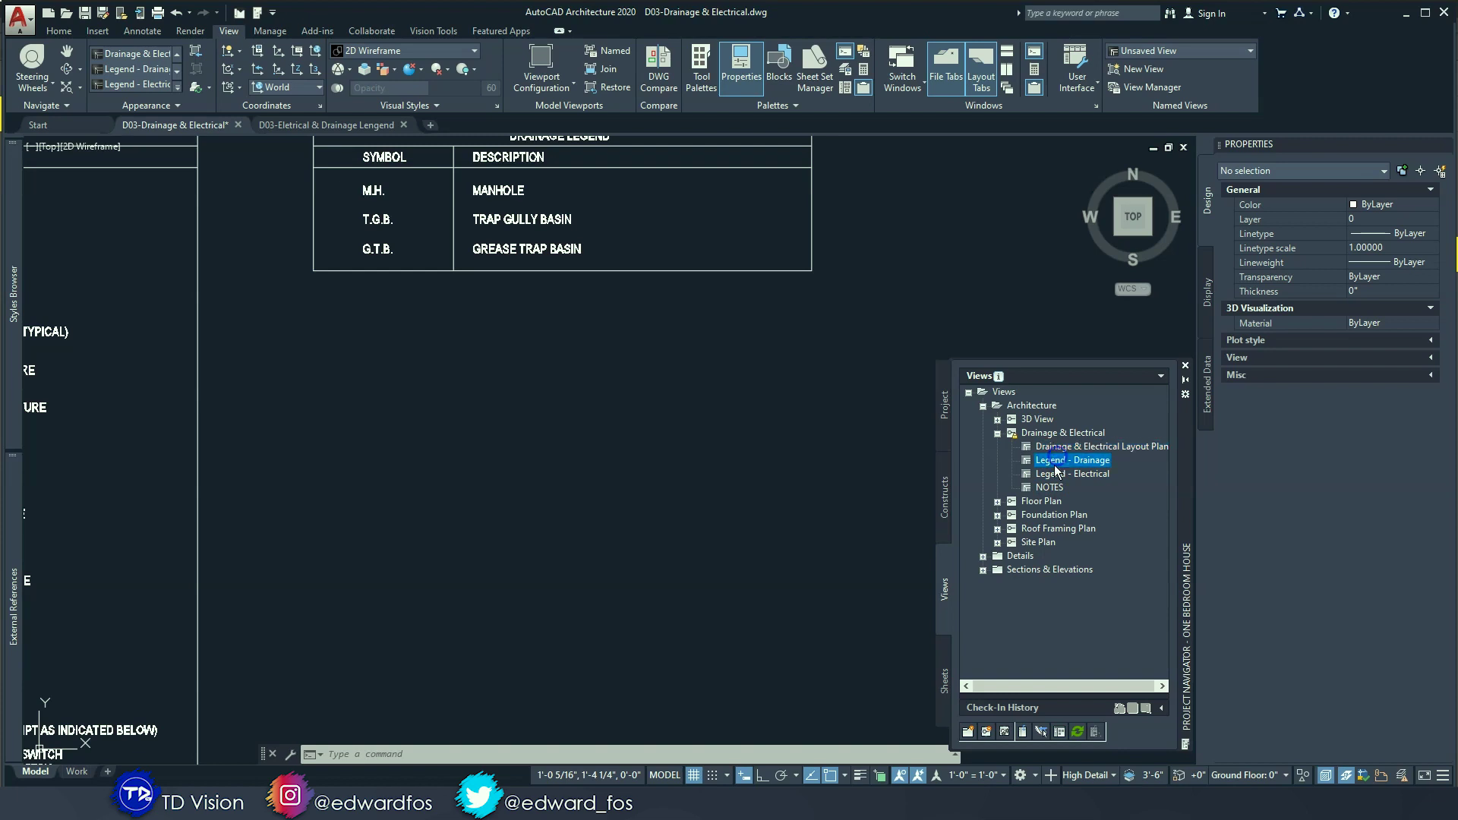
double_click(1050, 488)
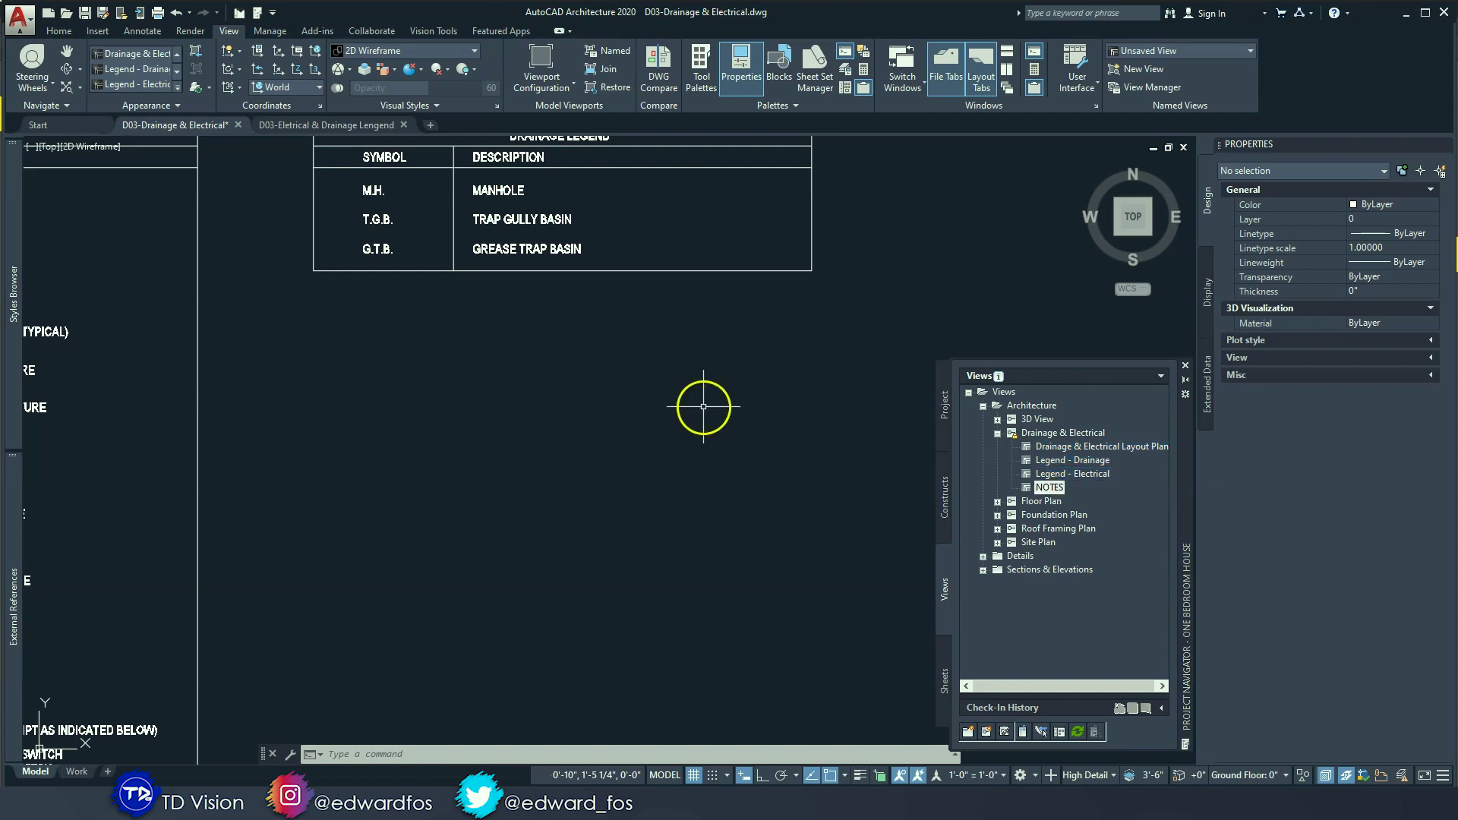
Step: Set the annotation scale to 1/4" = 1'-0" and place a numbered title mark with its title line below the plan
click(980, 775)
click(959, 551)
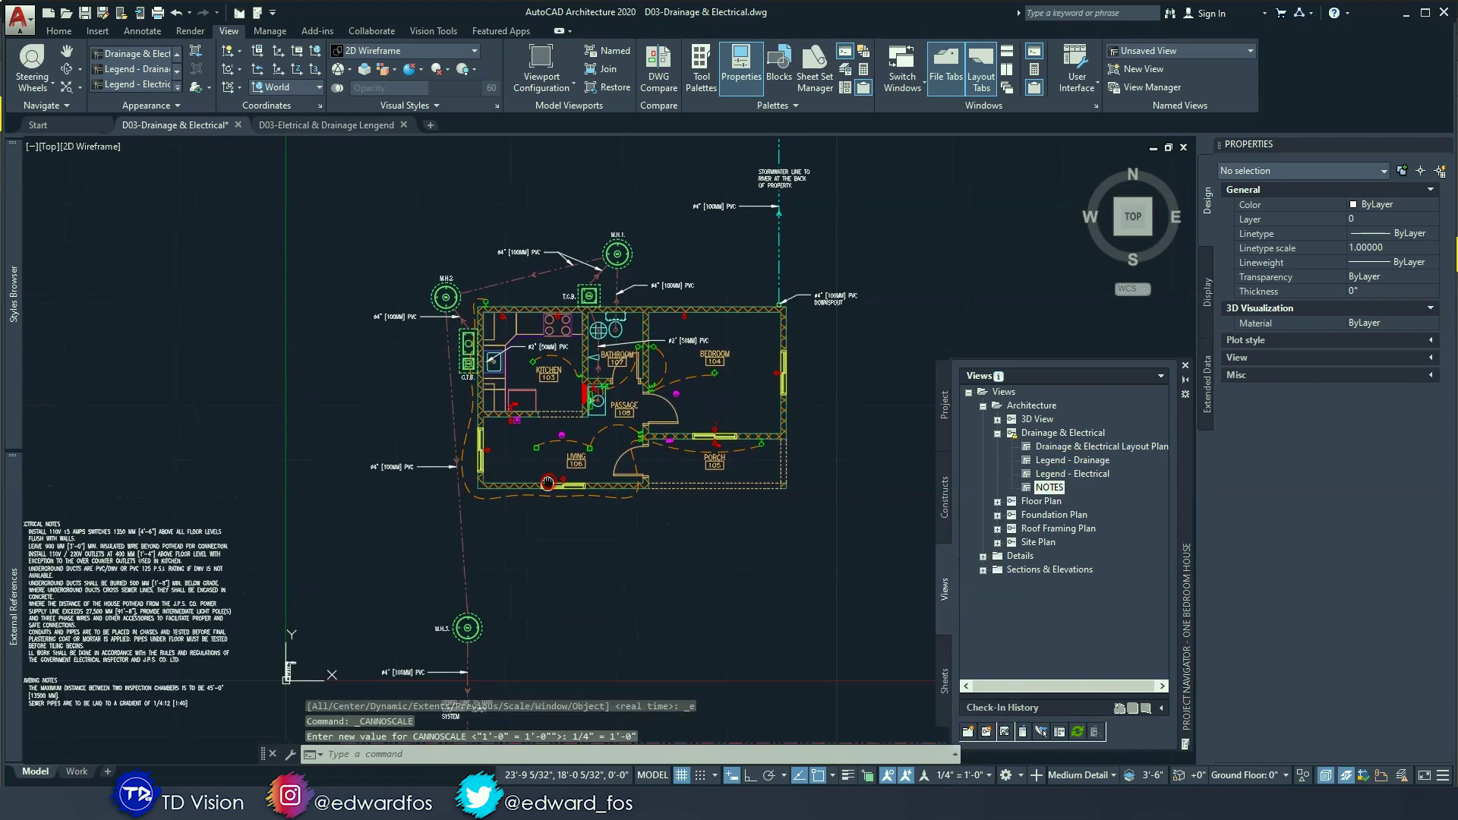
click(142, 31)
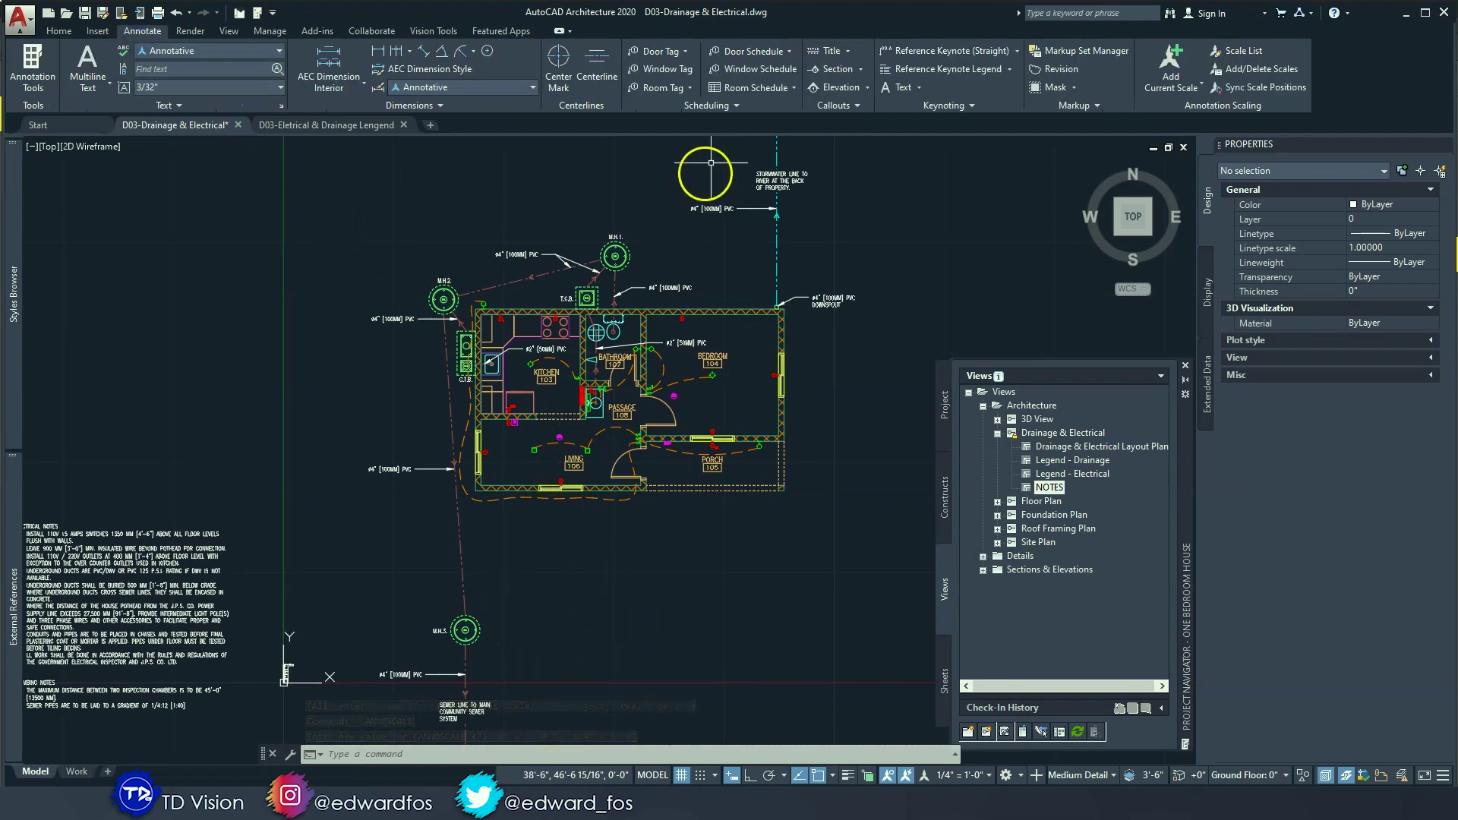
click(848, 51)
click(836, 101)
middle_drag(653, 452, 708, 321)
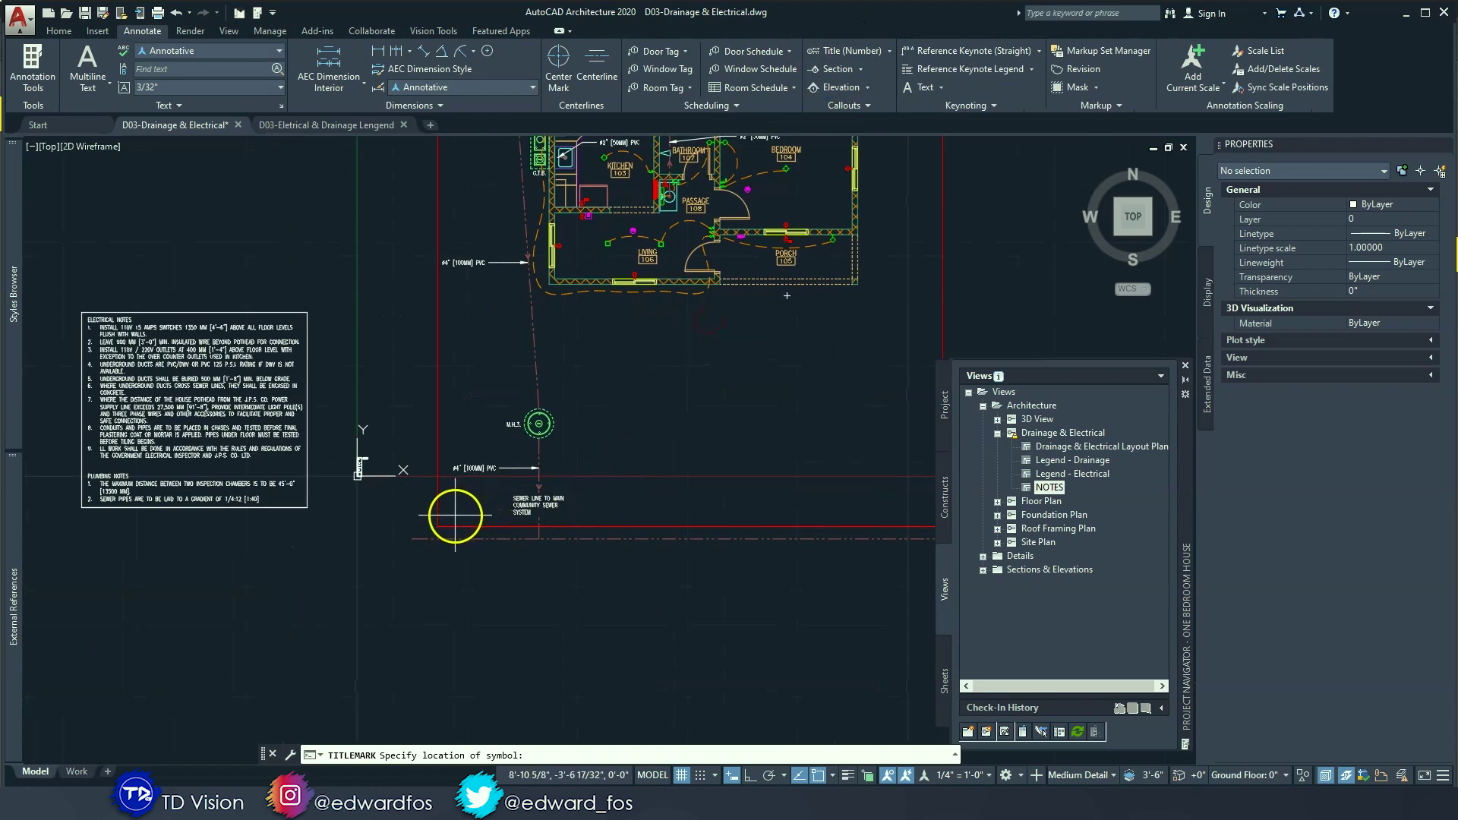
click(446, 520)
middle_drag(866, 519, 777, 516)
click(840, 516)
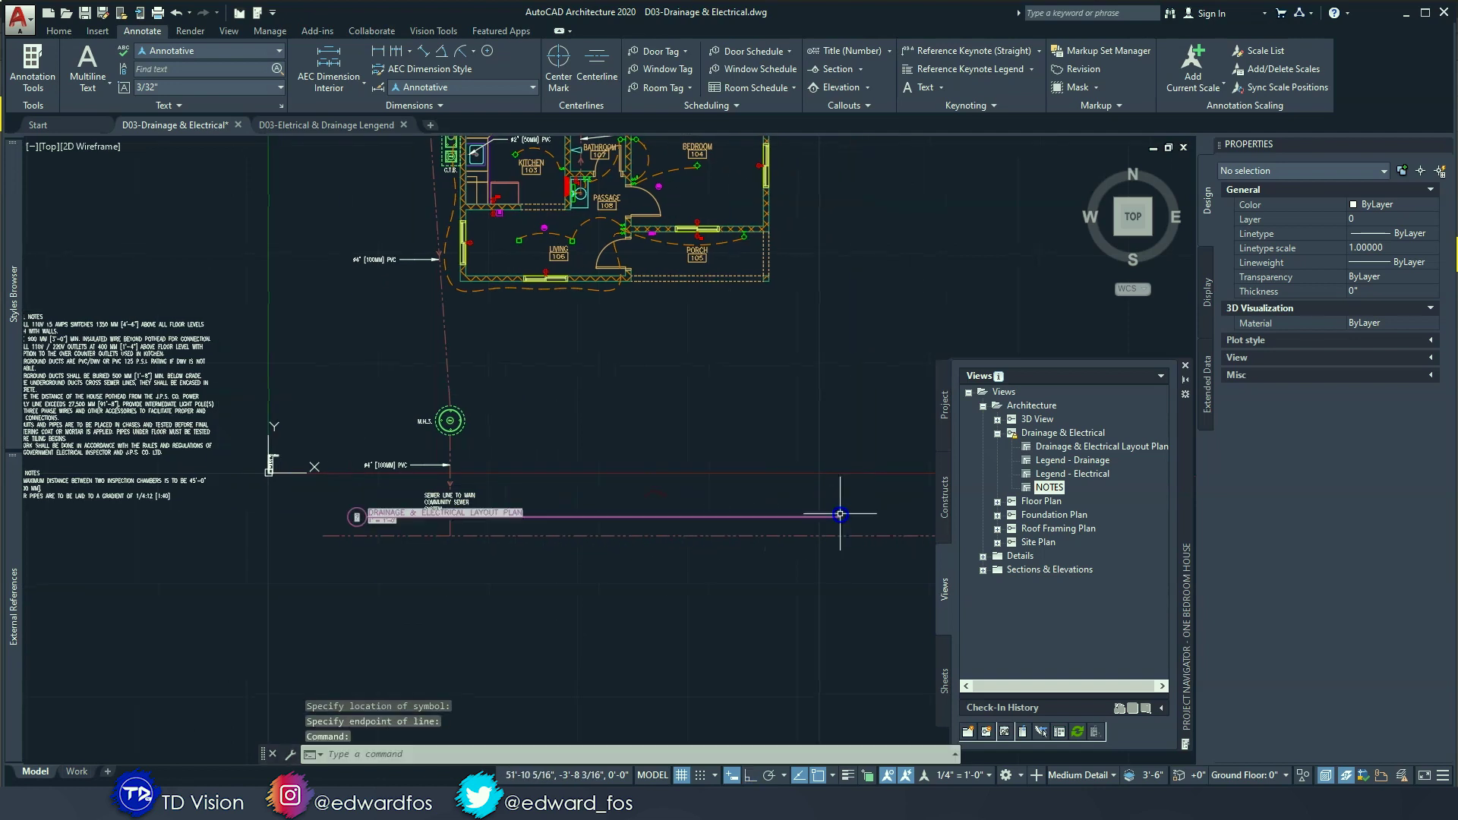
key(Escape)
key(Escape)
key(Escape)
Step: Move the text about the sewer line to the main community sewer system up, clear of the plan title
scroll(421, 494, up, 4)
click(437, 487)
key(Escape)
click(448, 477)
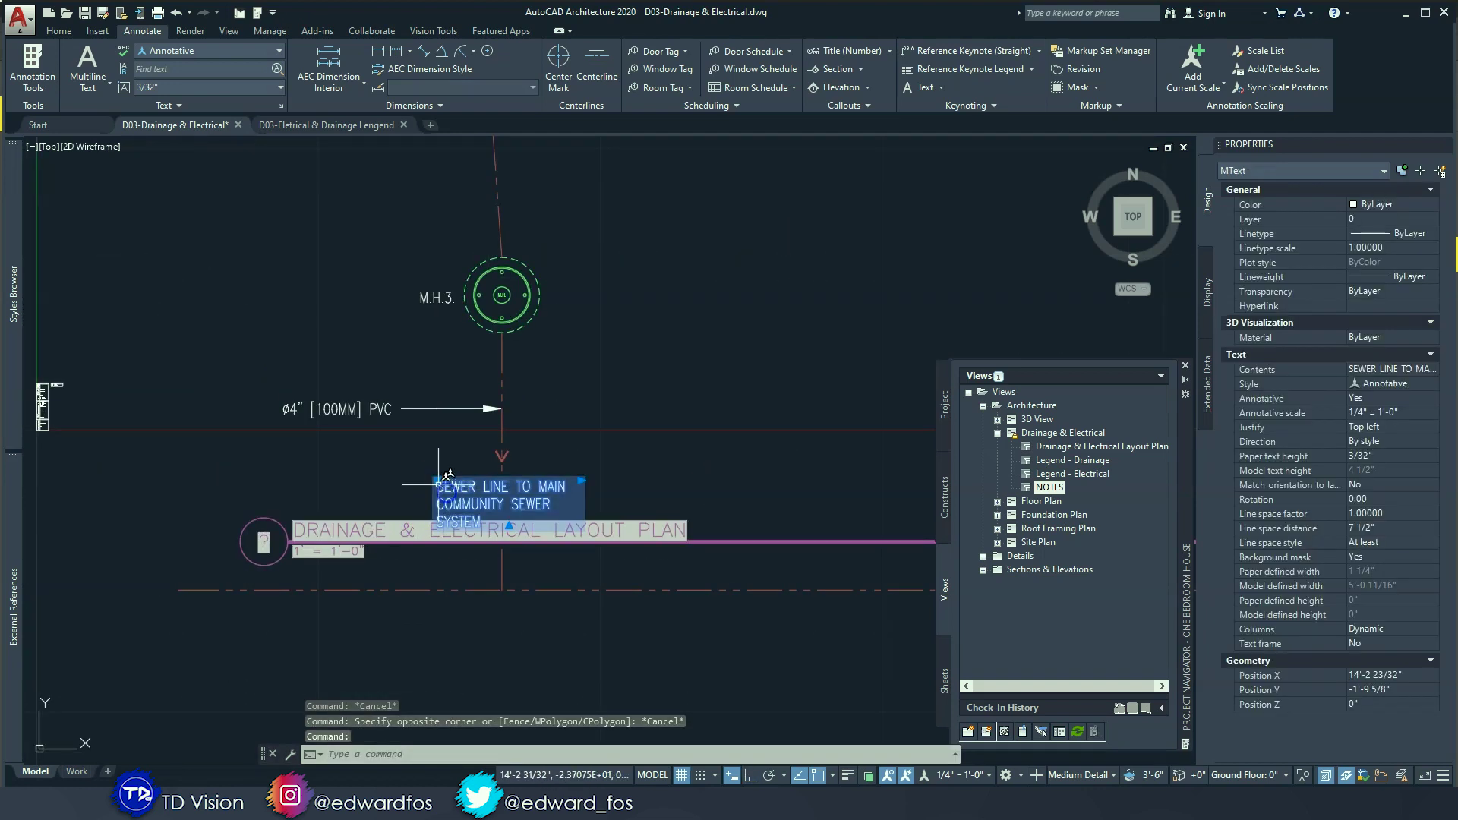
text(m)
scroll(630, 474, up, 2)
key(Return)
click(621, 467)
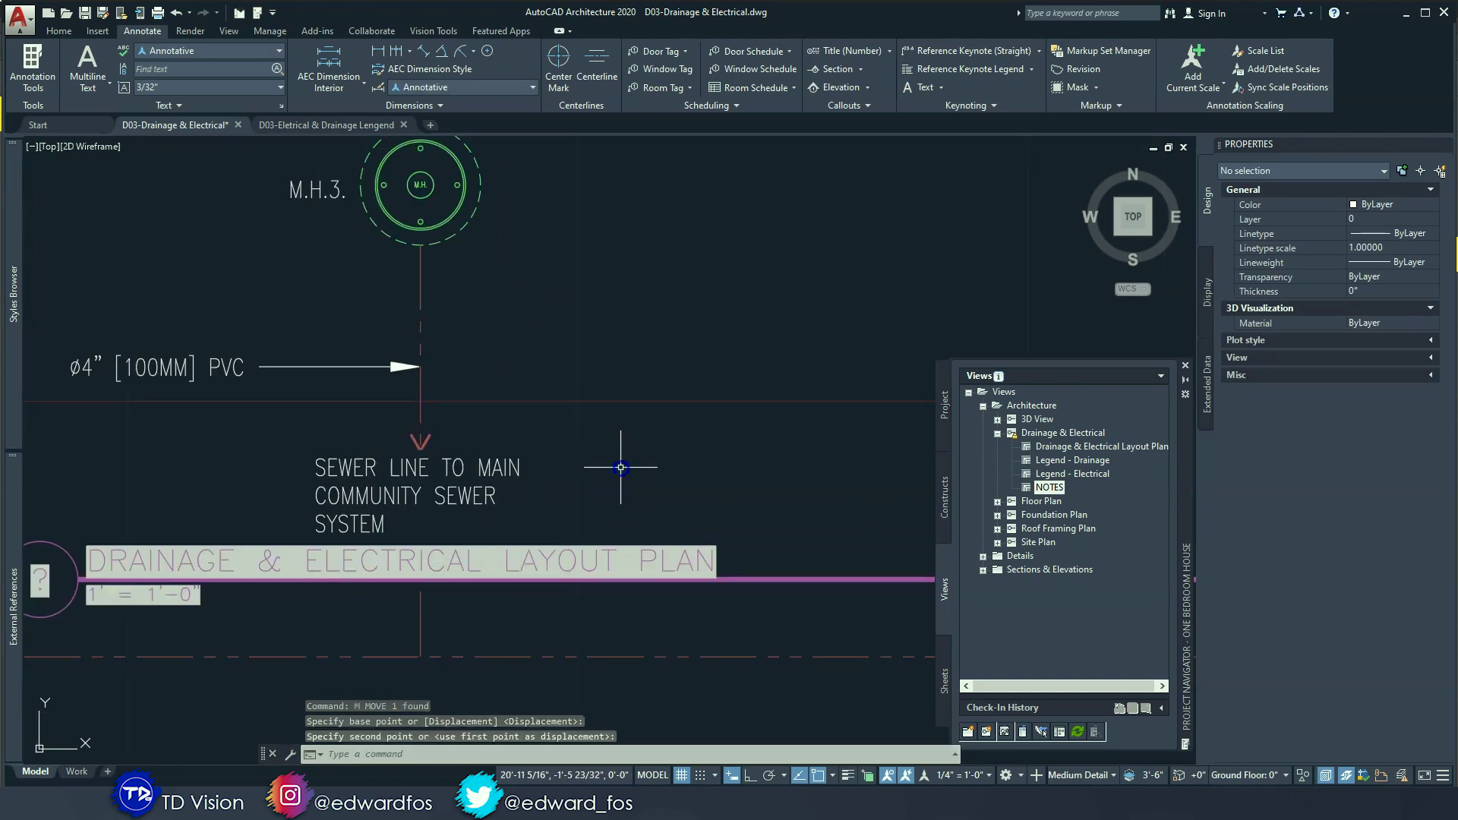
Step: Move the numbered mark, plan title and title line down slightly, clear of the sewer line text
scroll(534, 472, down, 2)
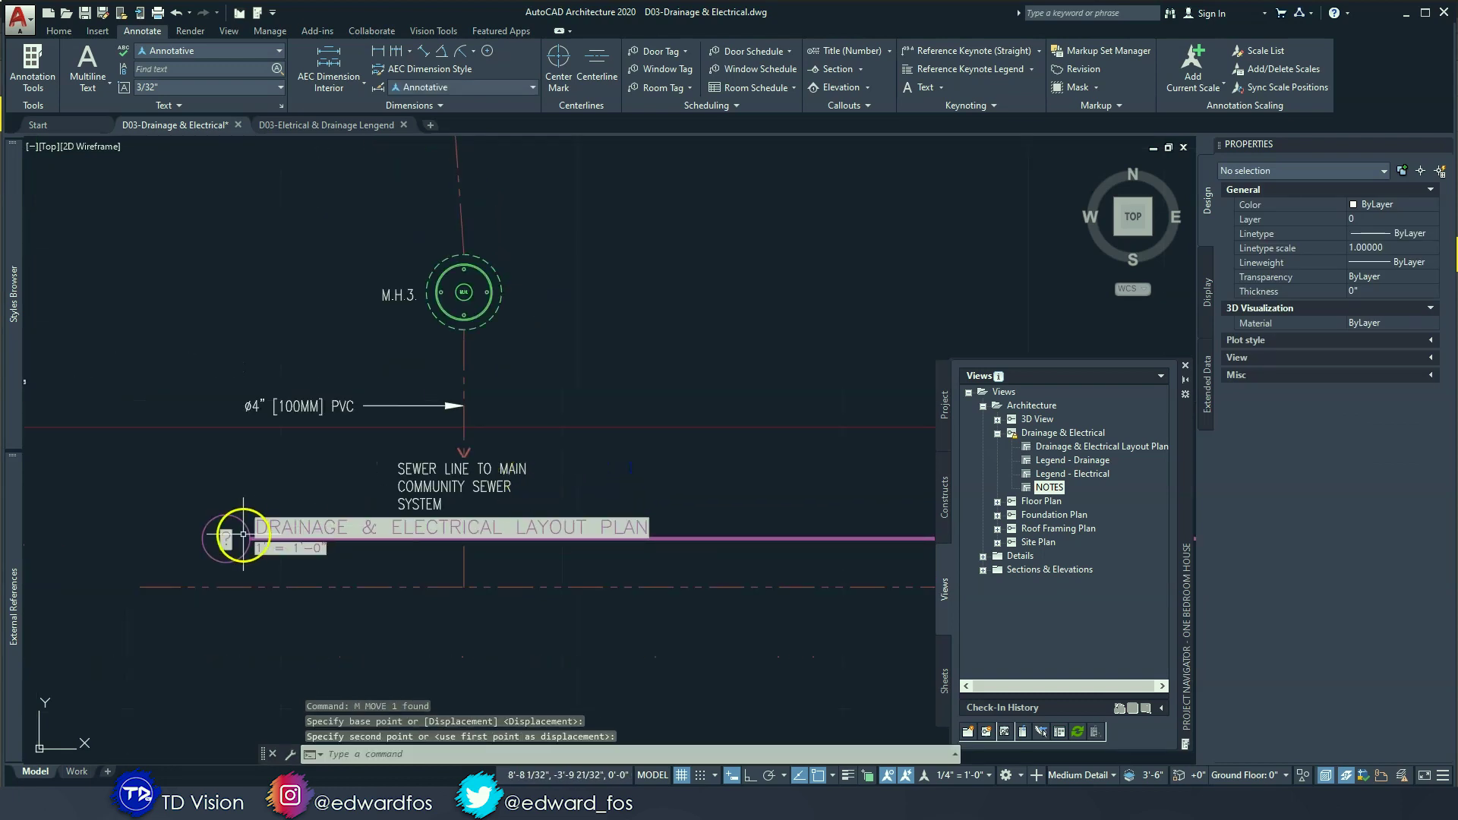
scroll(209, 512, down, 2)
click(216, 513)
scroll(217, 512, down, 2)
click(601, 563)
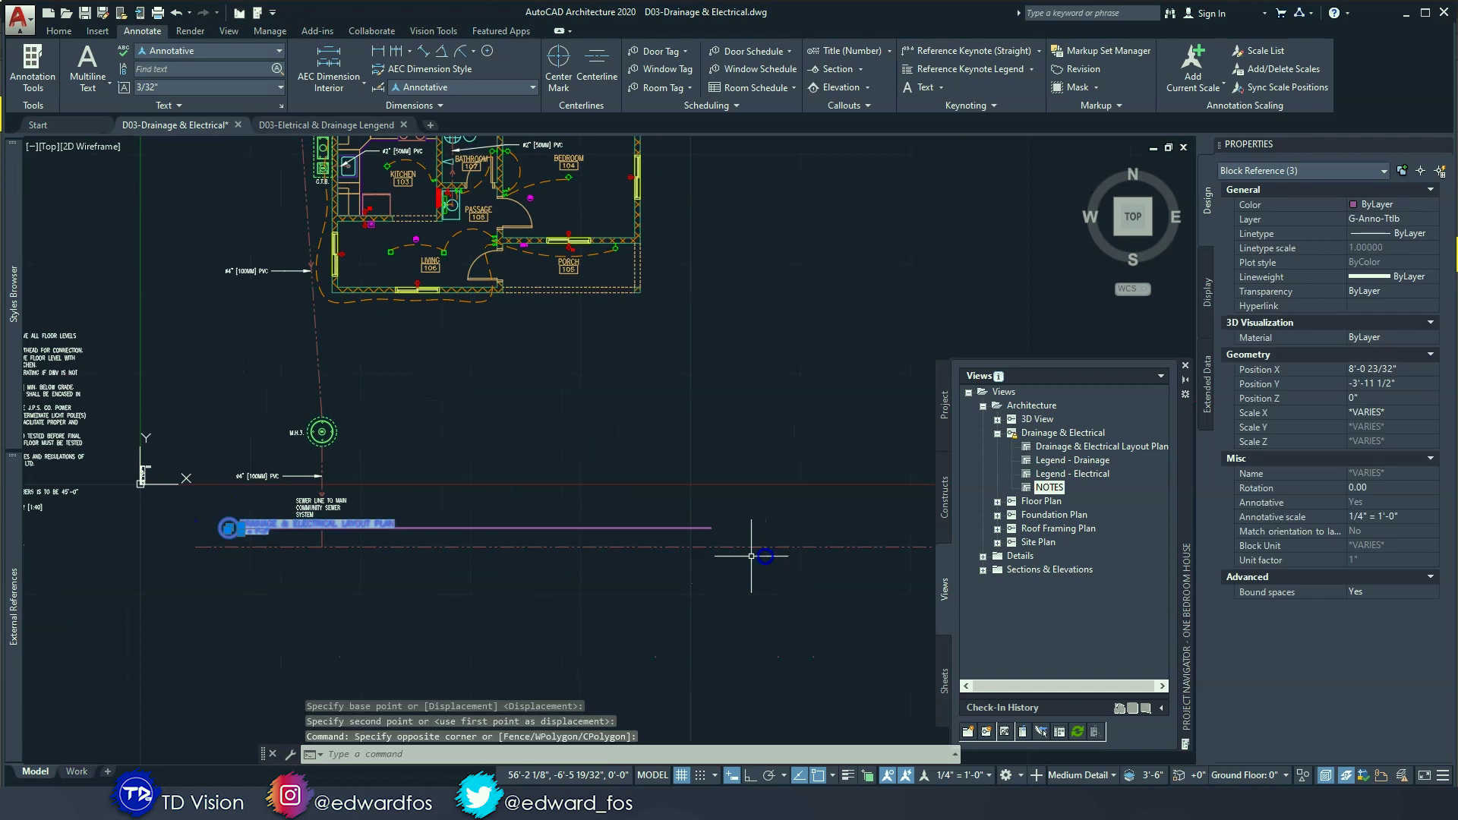
scroll(296, 527, up, 3)
text(m)
key(Return)
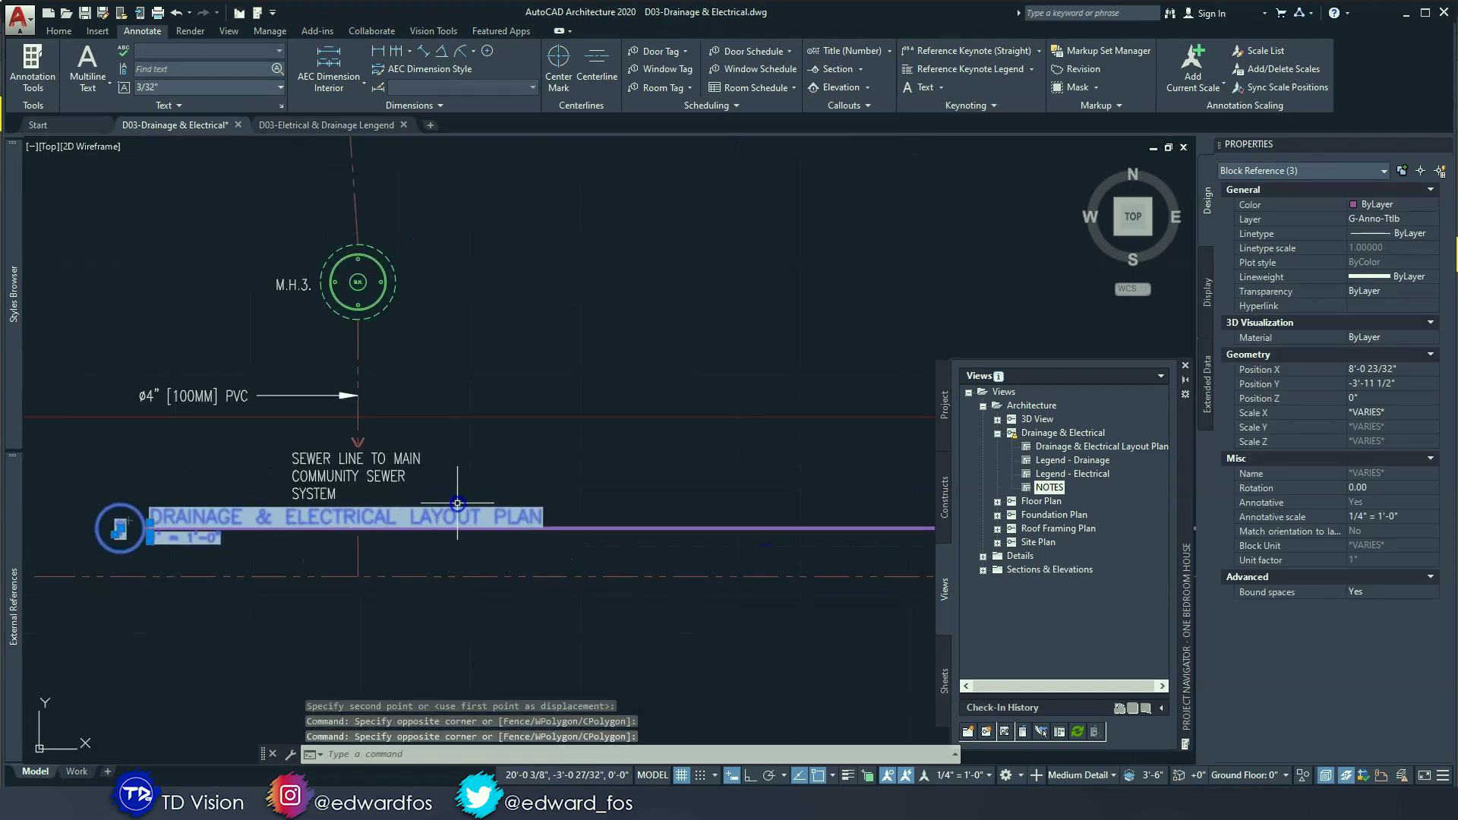
click(587, 466)
click(573, 493)
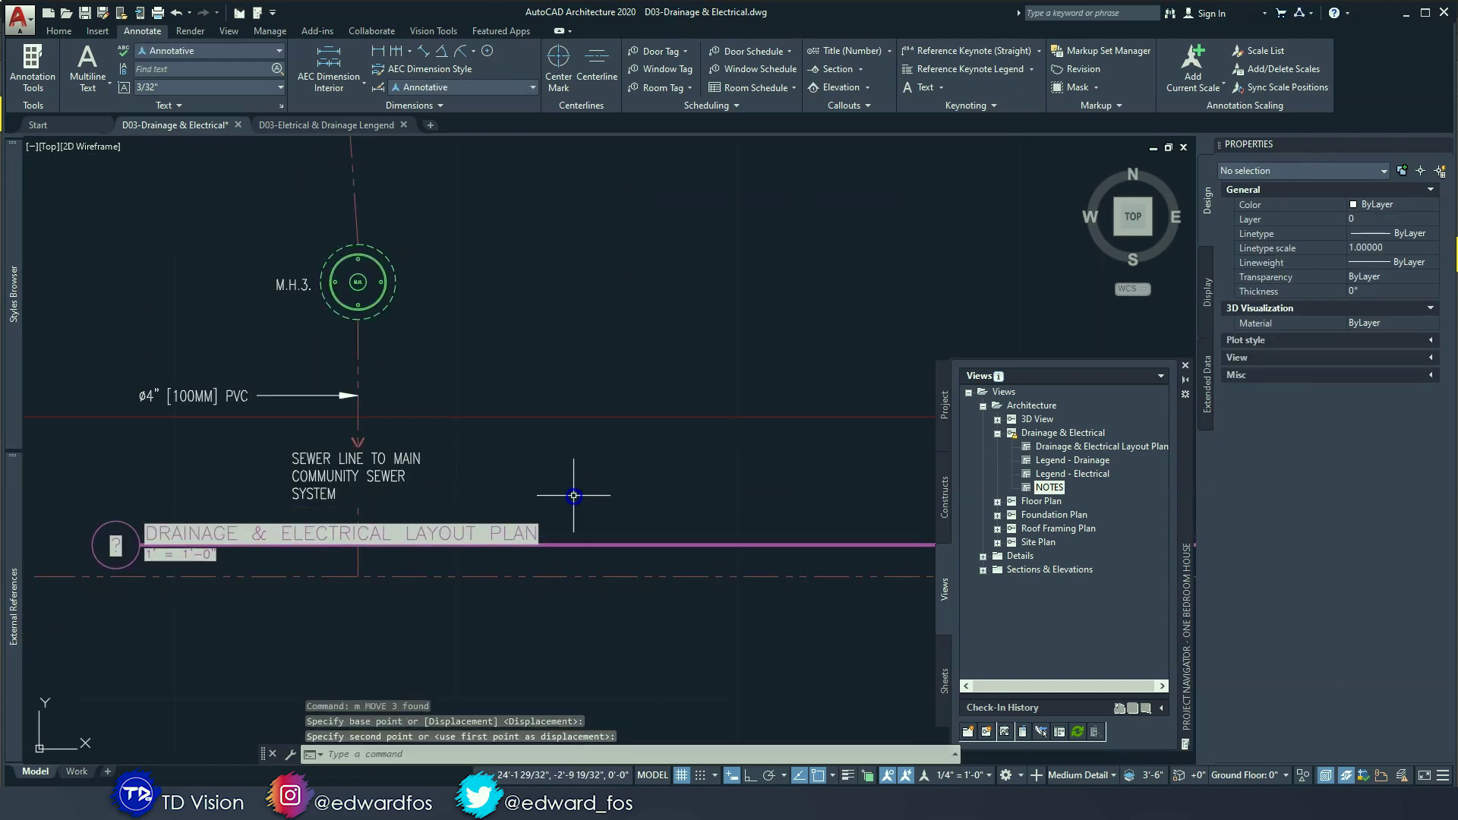
Step: Move the text about the sewer line slightly down, spacing it between the pipe's arrowhead and the plan title
scroll(573, 494, down, 1)
scroll(501, 479, up, 2)
click(430, 479)
text(m)
key(Return)
click(530, 486)
key(Escape)
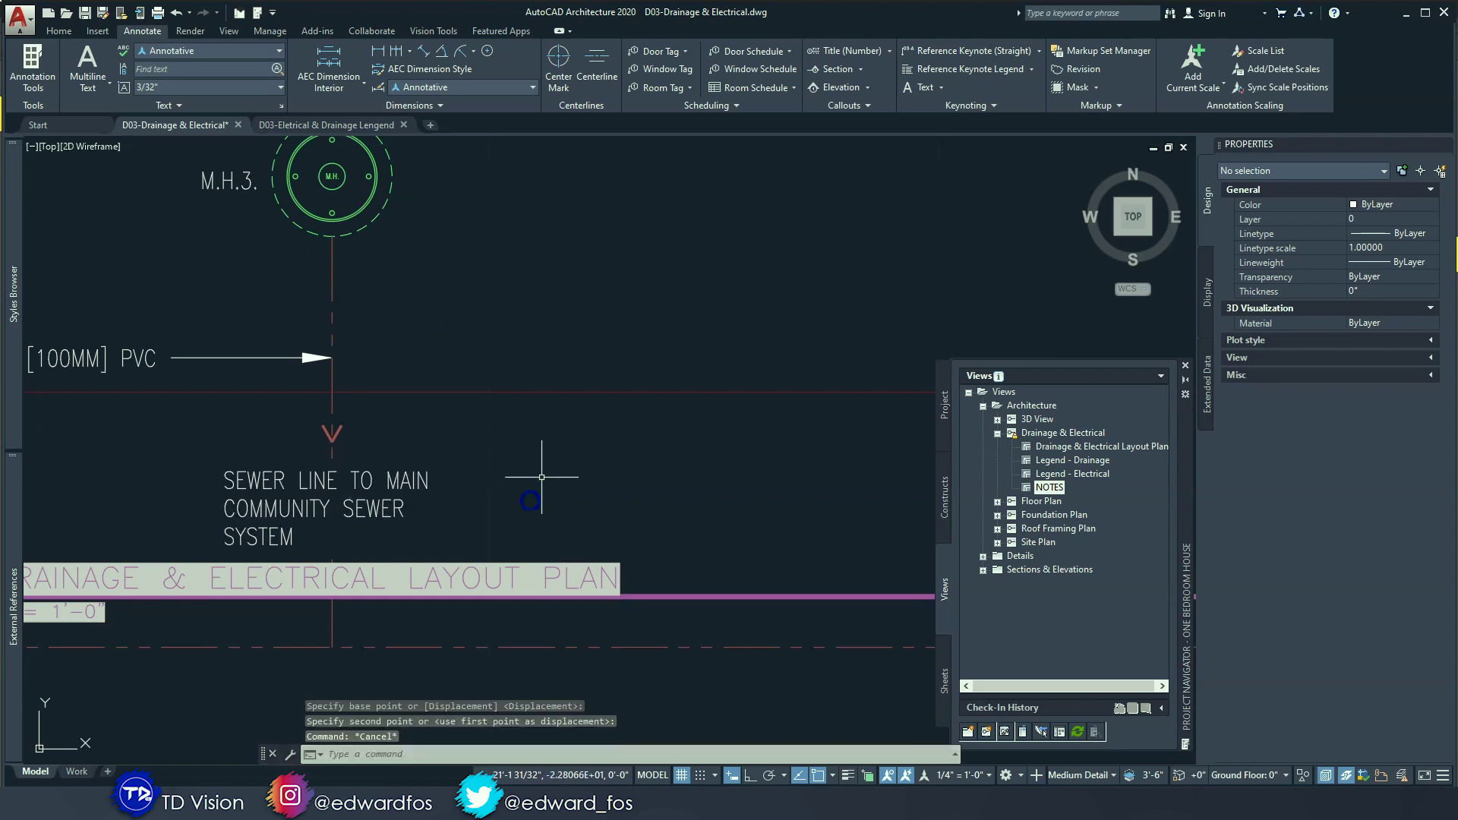
Step: Check the title mark's scale text and the overall plan layout, and save the drawing
scroll(531, 486, down, 3)
scroll(461, 535, up, 5)
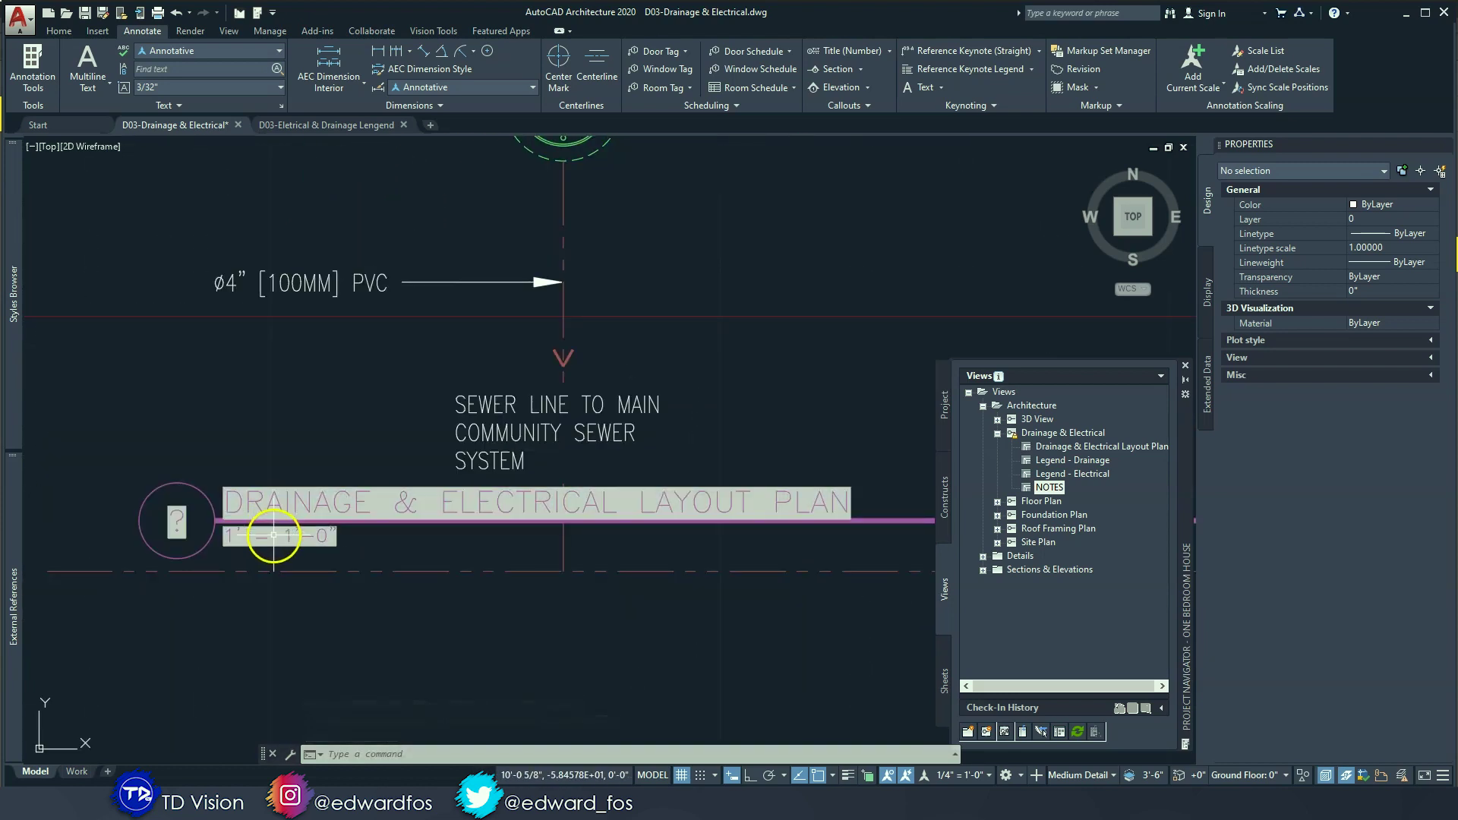
click(290, 540)
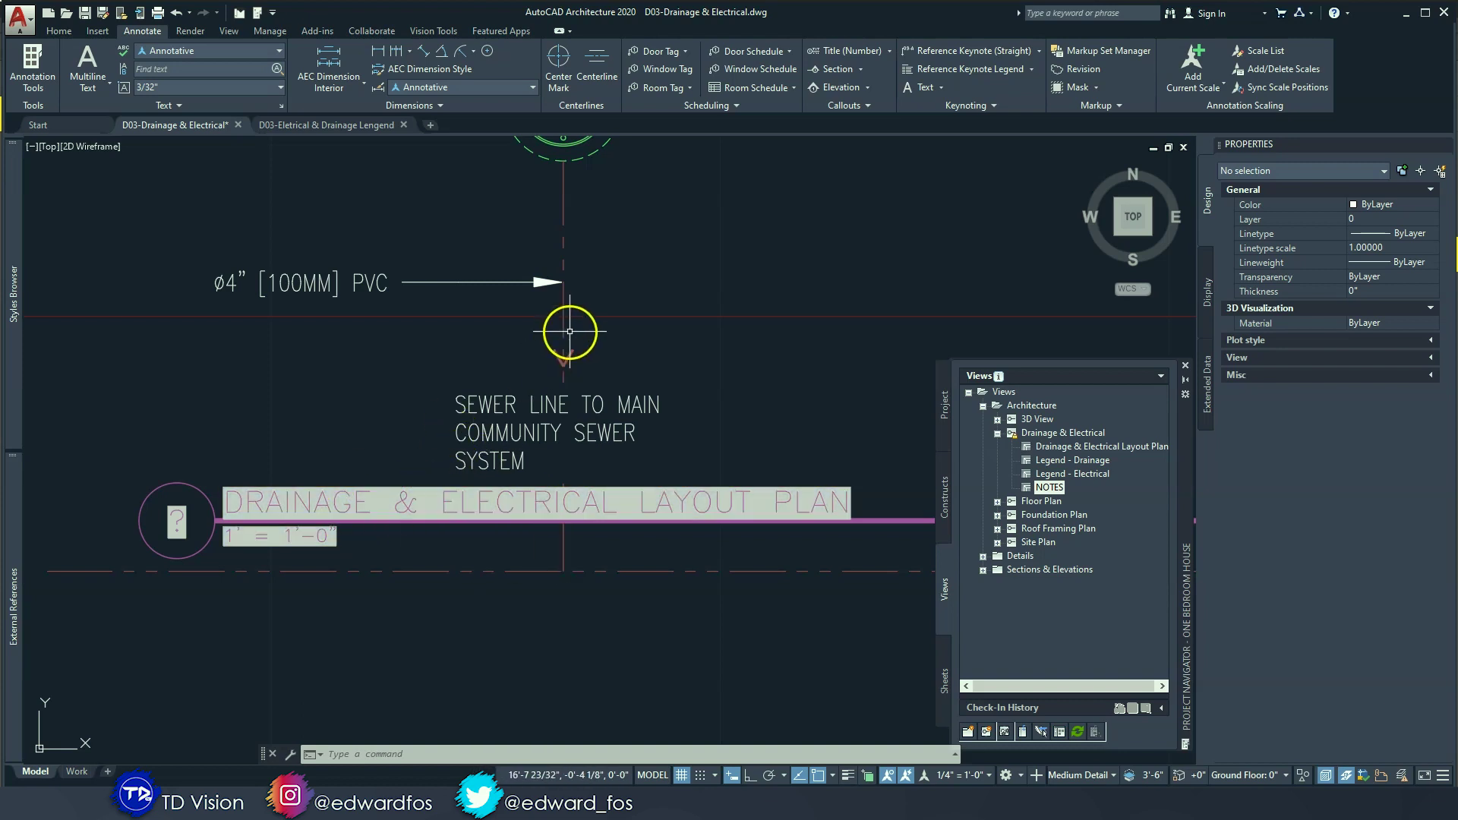
scroll(571, 330, down, 5)
middle_drag(571, 331, 526, 480)
scroll(454, 452, up, 2)
mouse_move(697, 246)
middle_down()
mouse_move(594, 404)
mouse_move(657, 300)
mouse_move(608, 347)
middle_up()
middle_click(608, 348)
middle_click(607, 347)
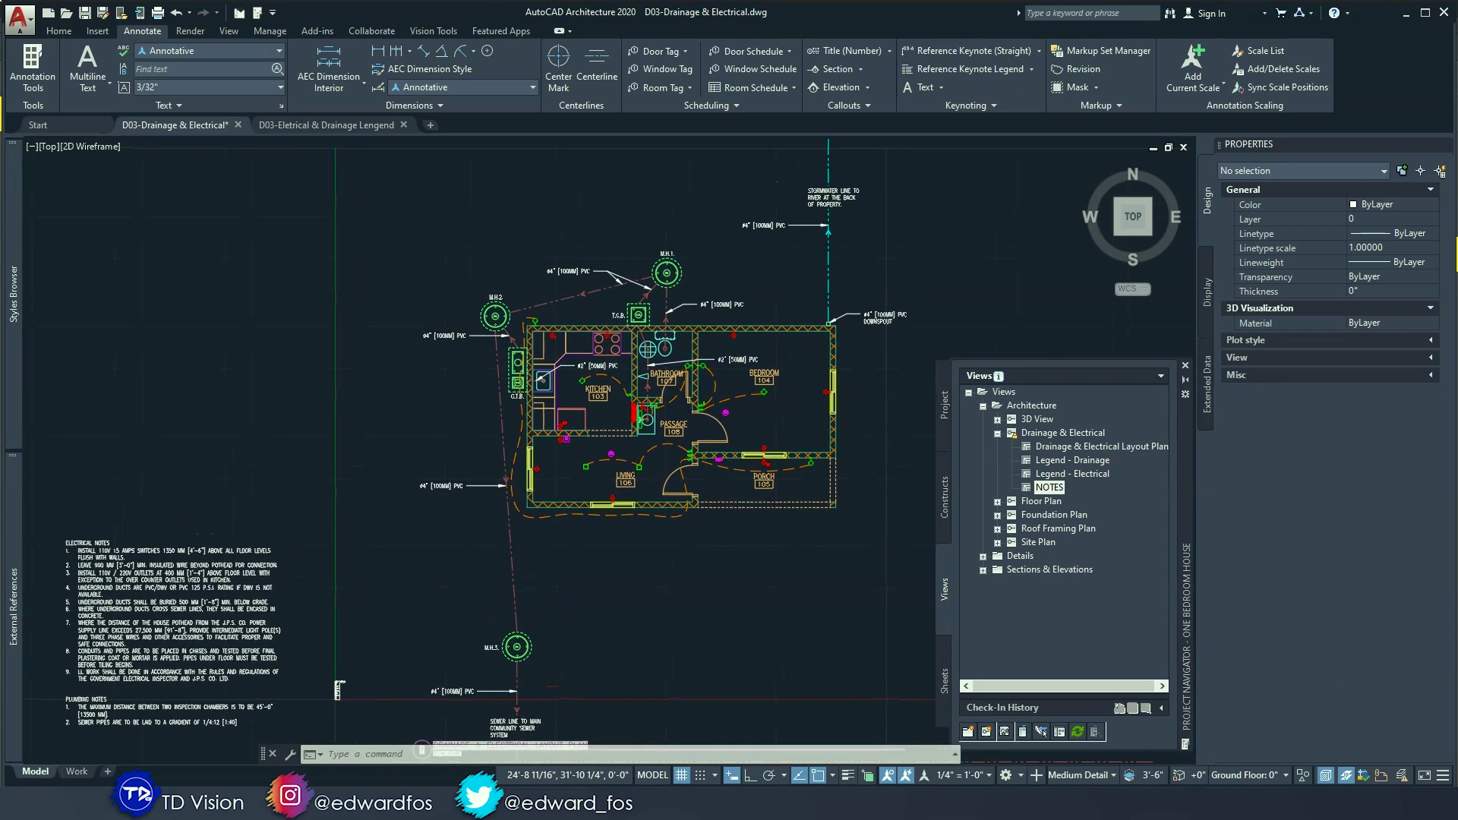
click(116, 16)
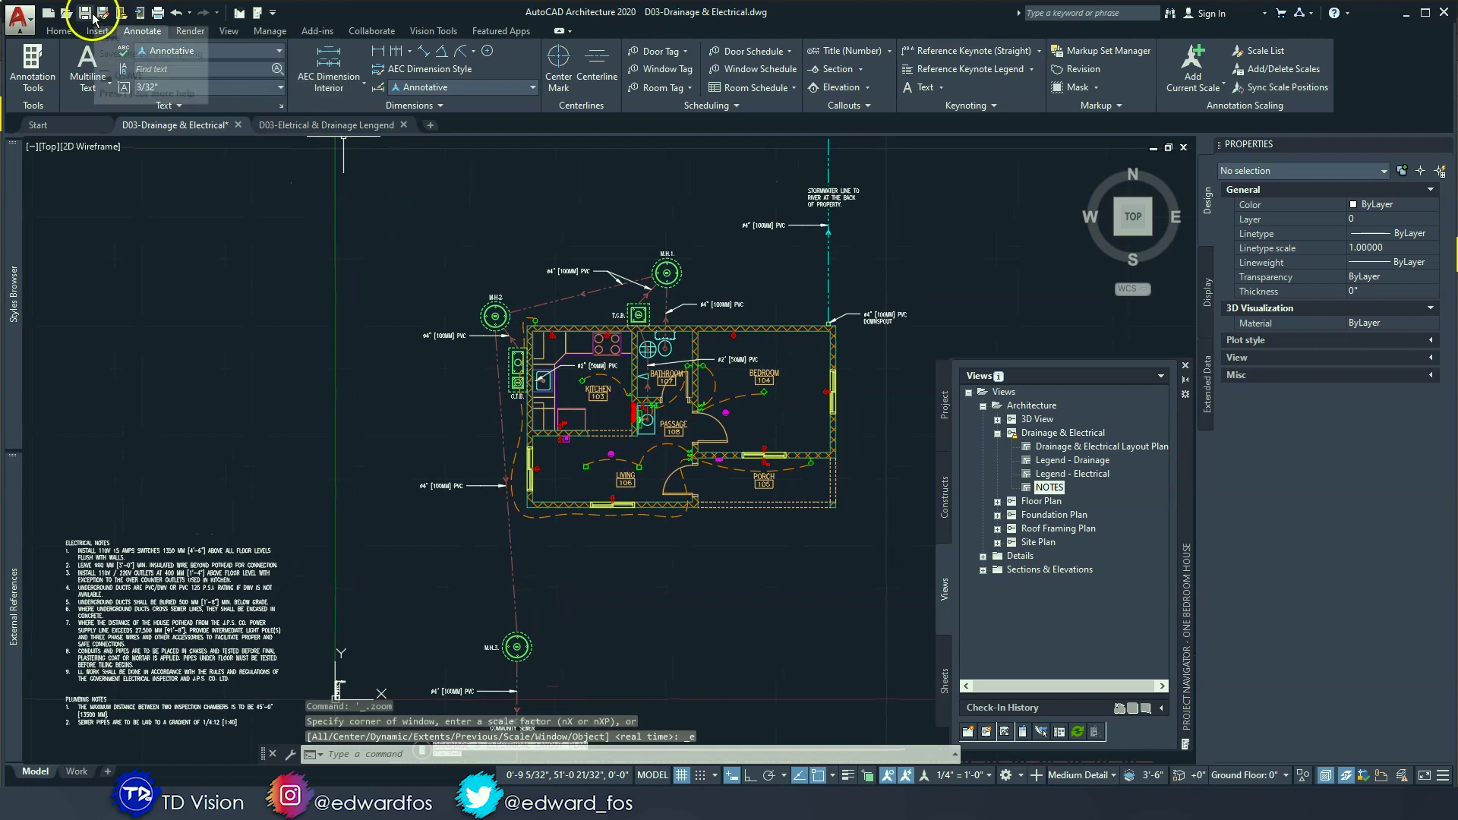